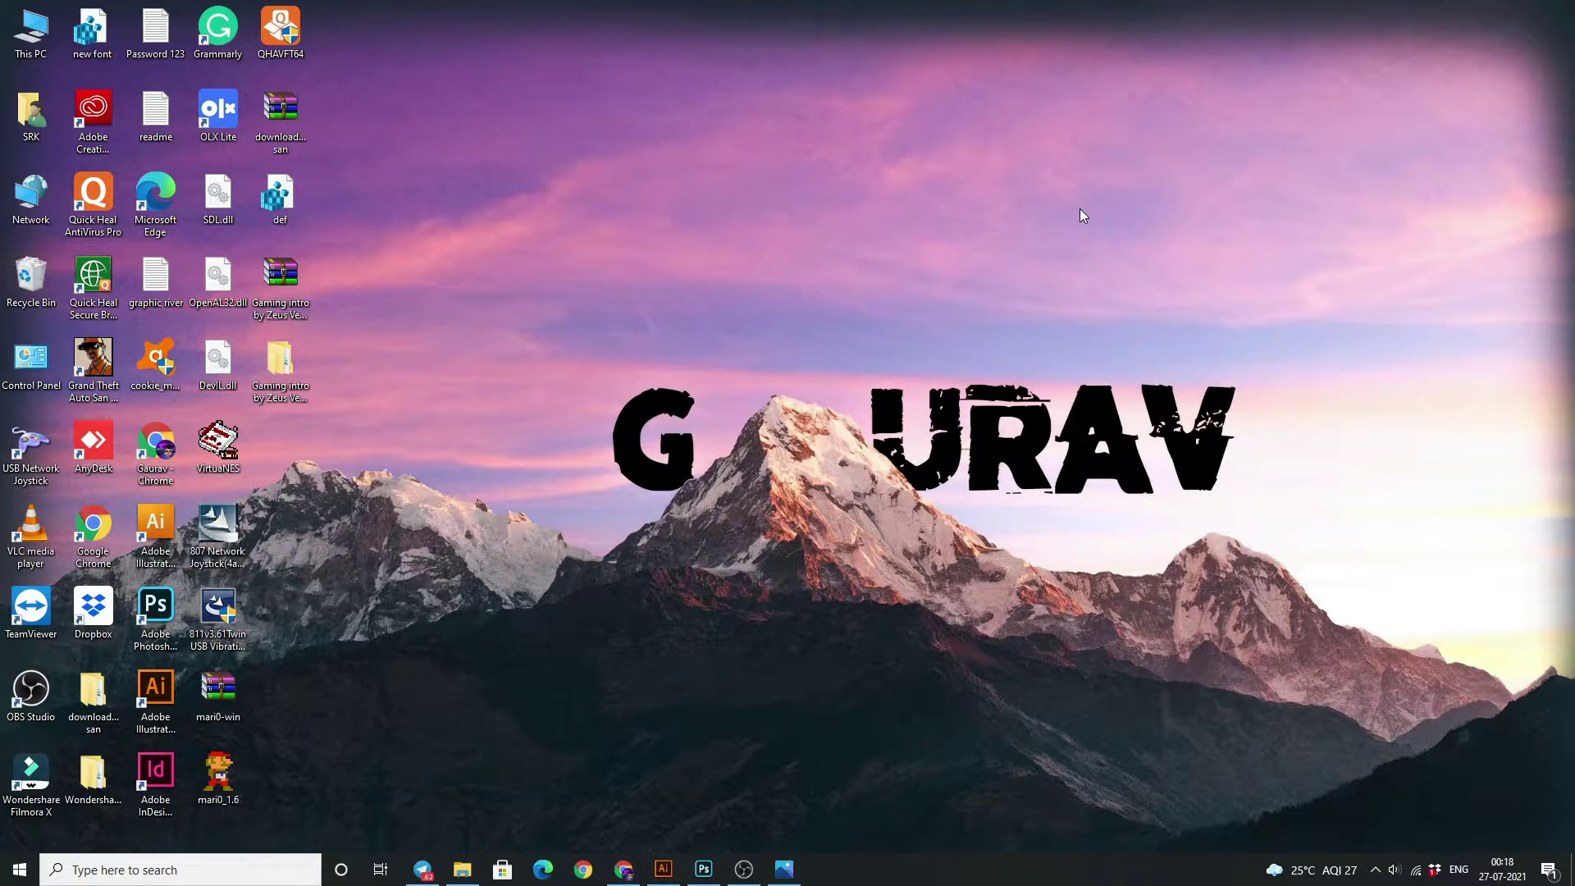
# Paste the hand-drawn 'Photo Graphy' sketch photo onto the artboard and move it into place.
pyautogui.click(666, 856)
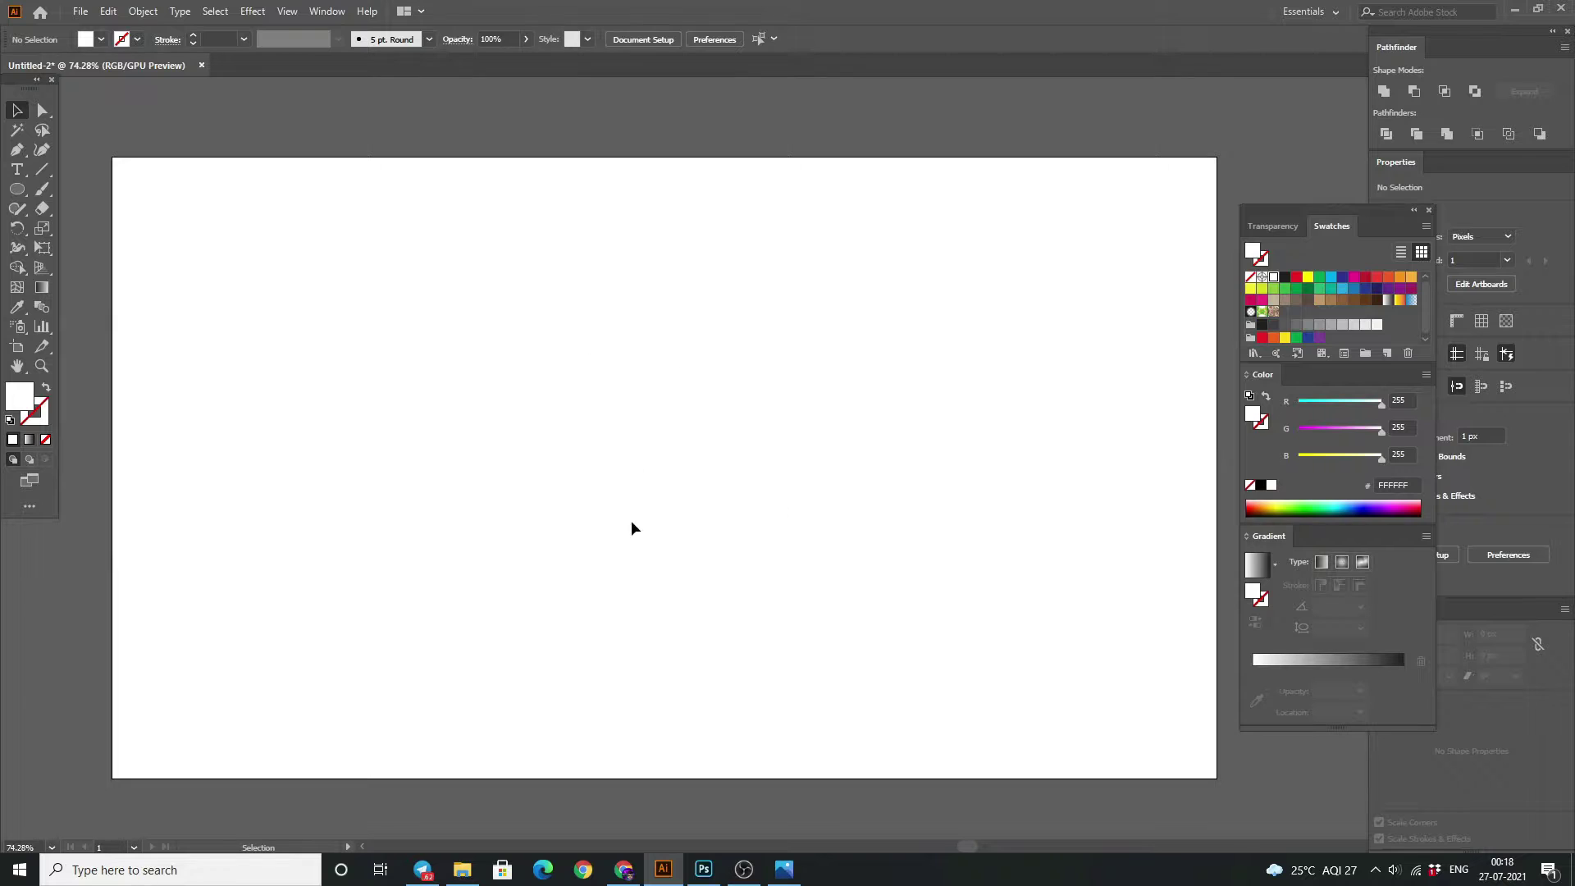
pyautogui.hotkey('ctrl', 'v')
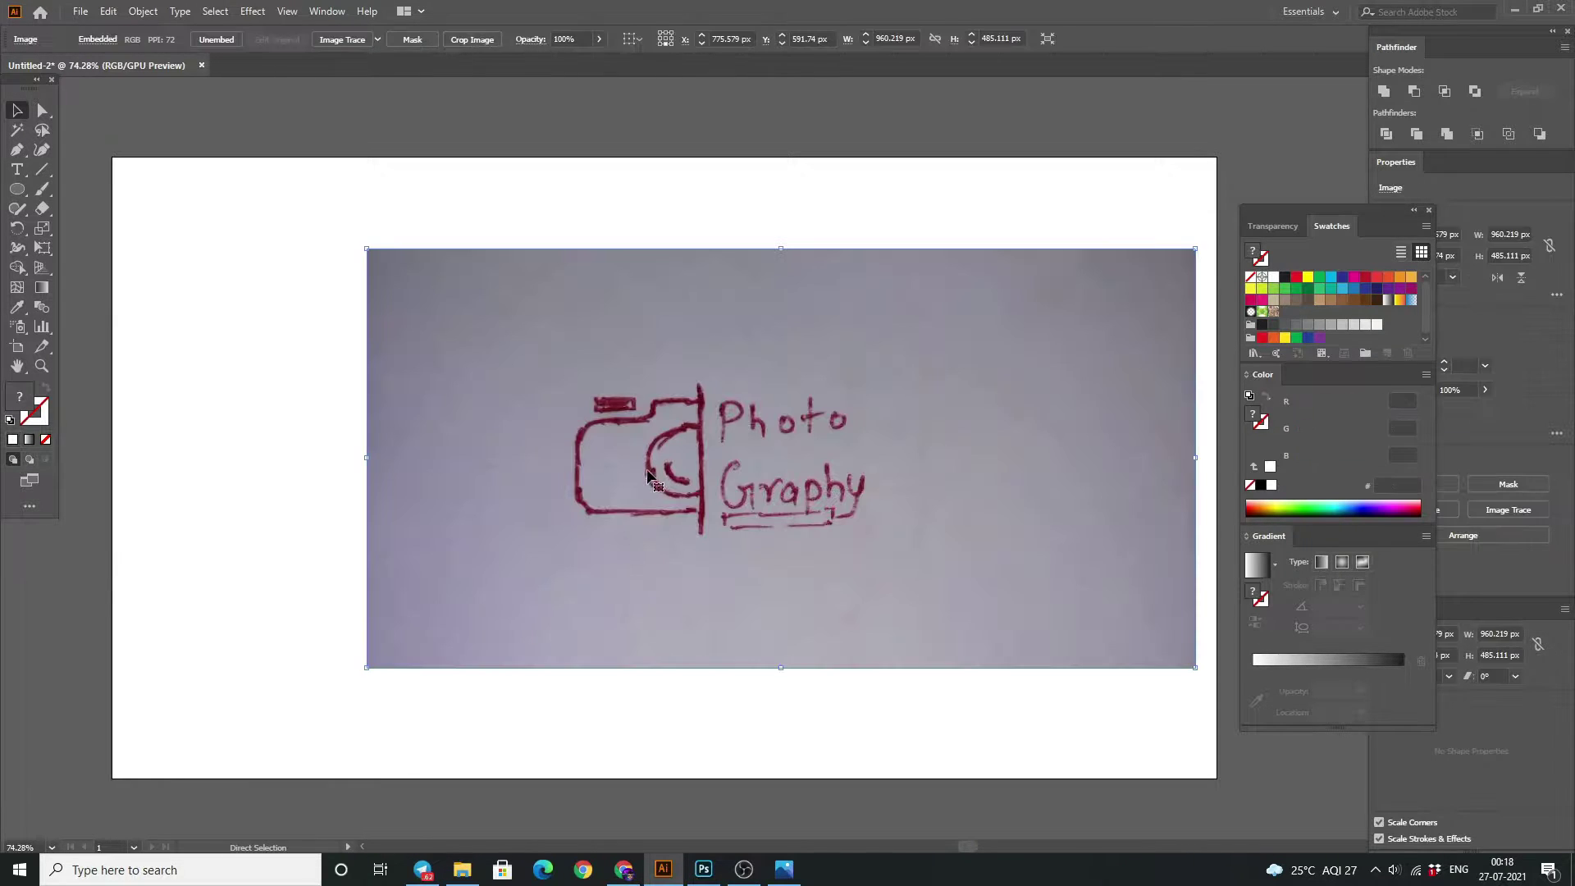
pyautogui.moveTo(753, 464); pyautogui.dragTo(682, 443)
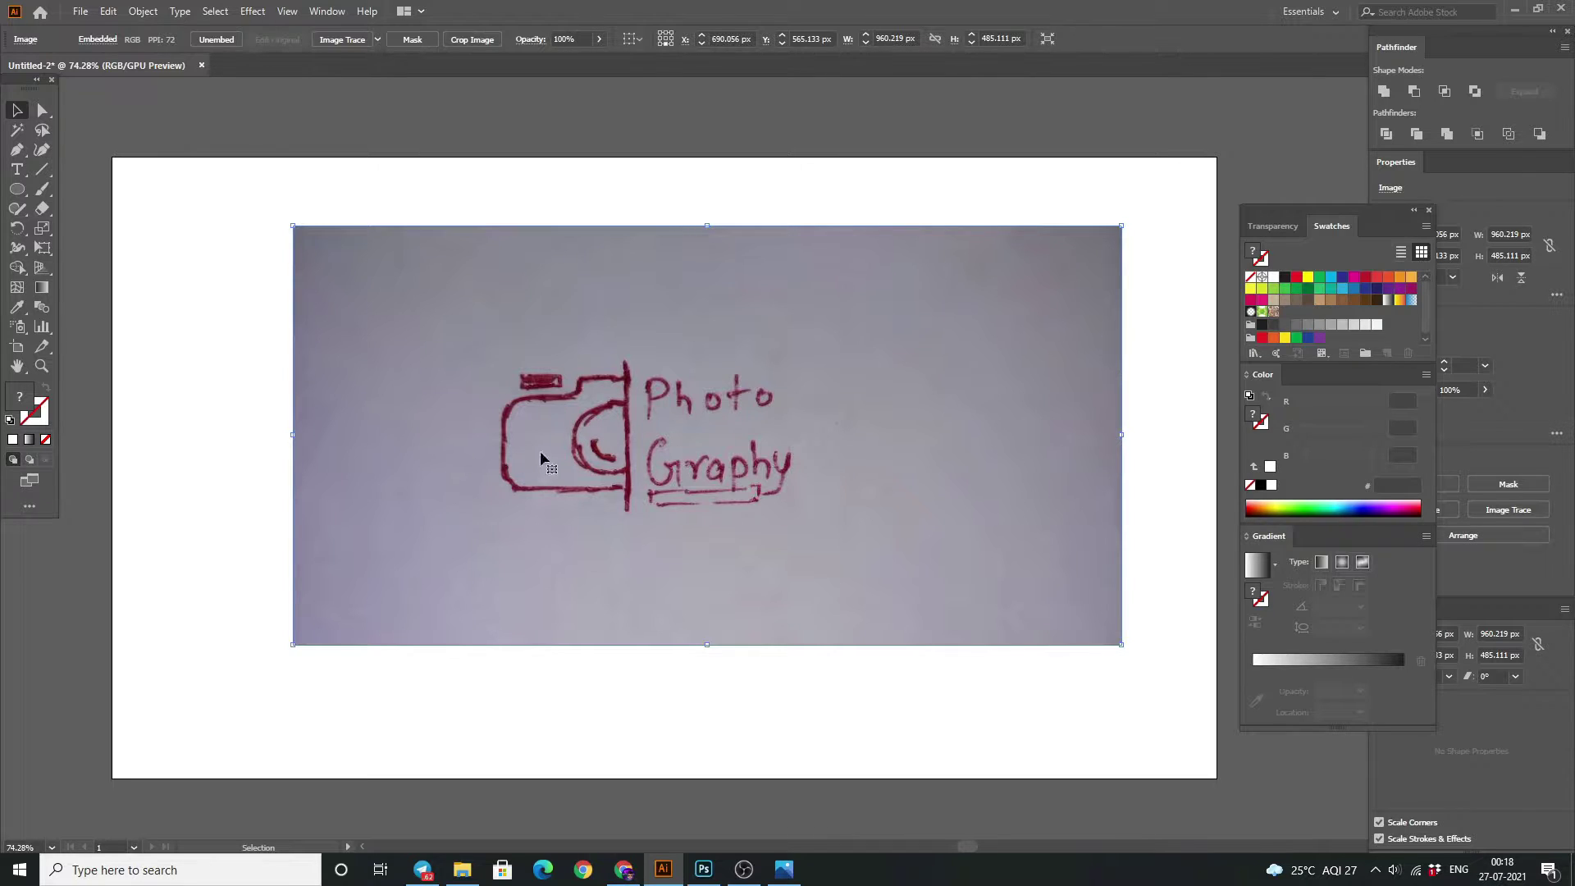
pyautogui.click(554, 179)
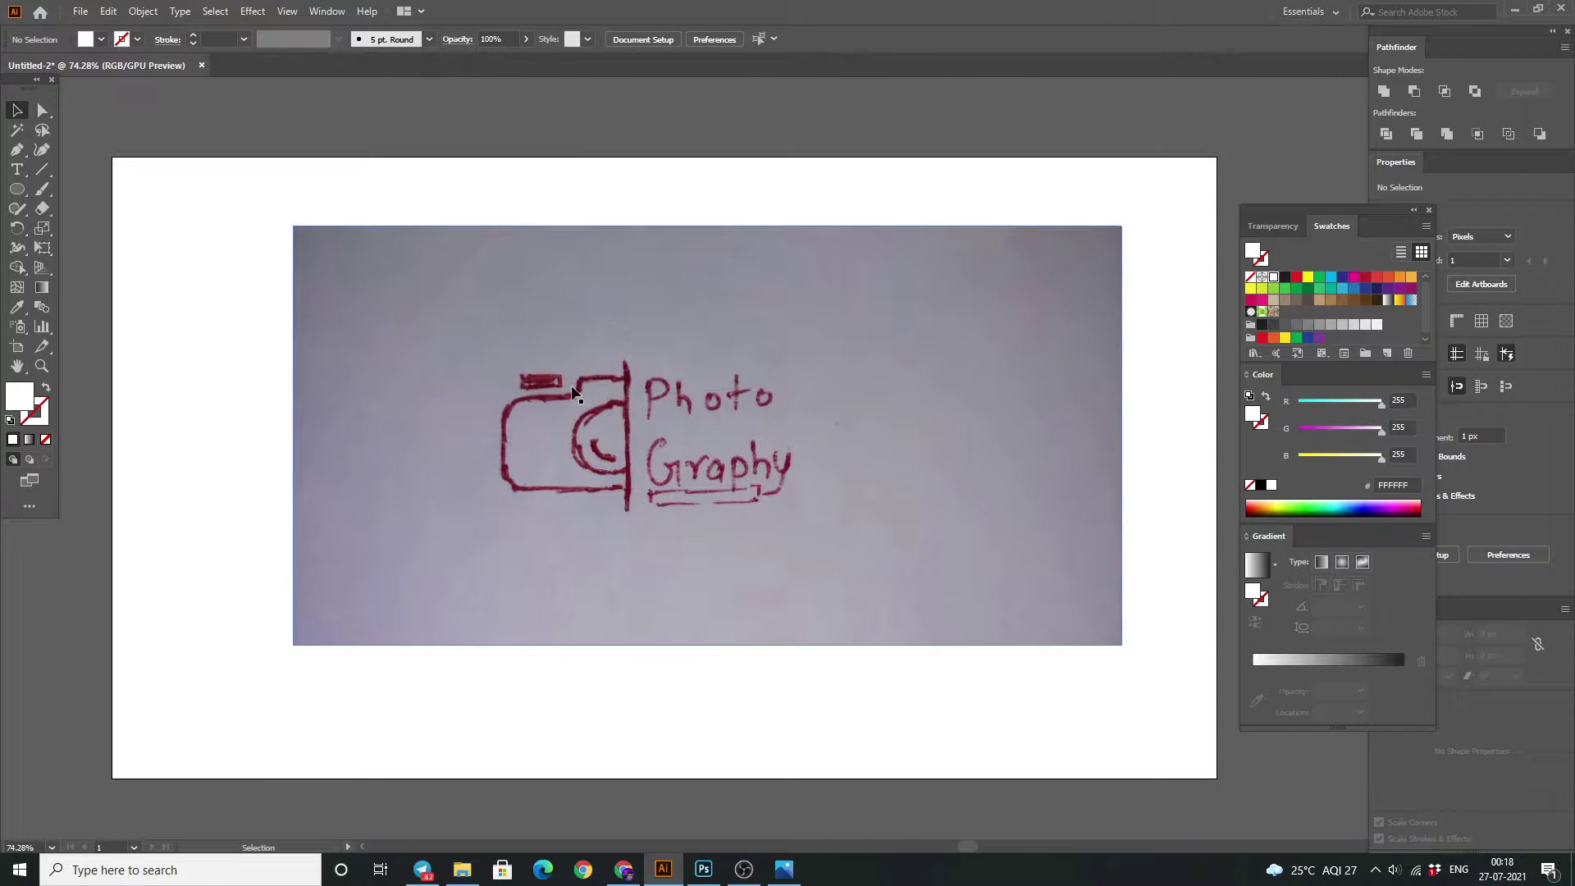
# Lock the sketch photo with Object > Lock > Selection and zoom in on the camera drawing.
pyautogui.click(488, 291)
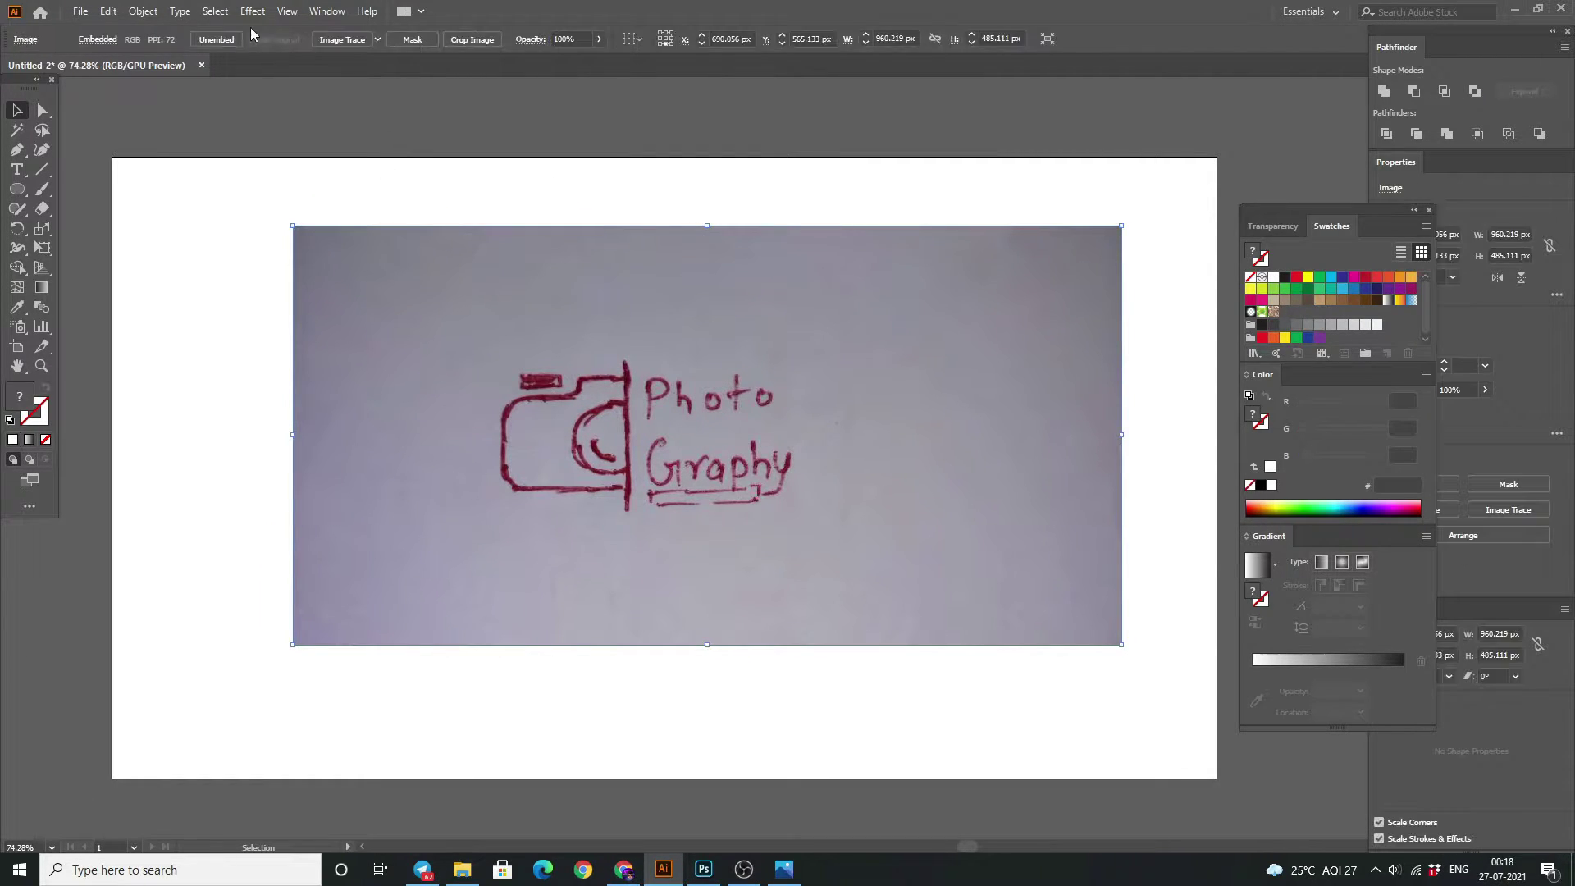
pyautogui.click(142, 11)
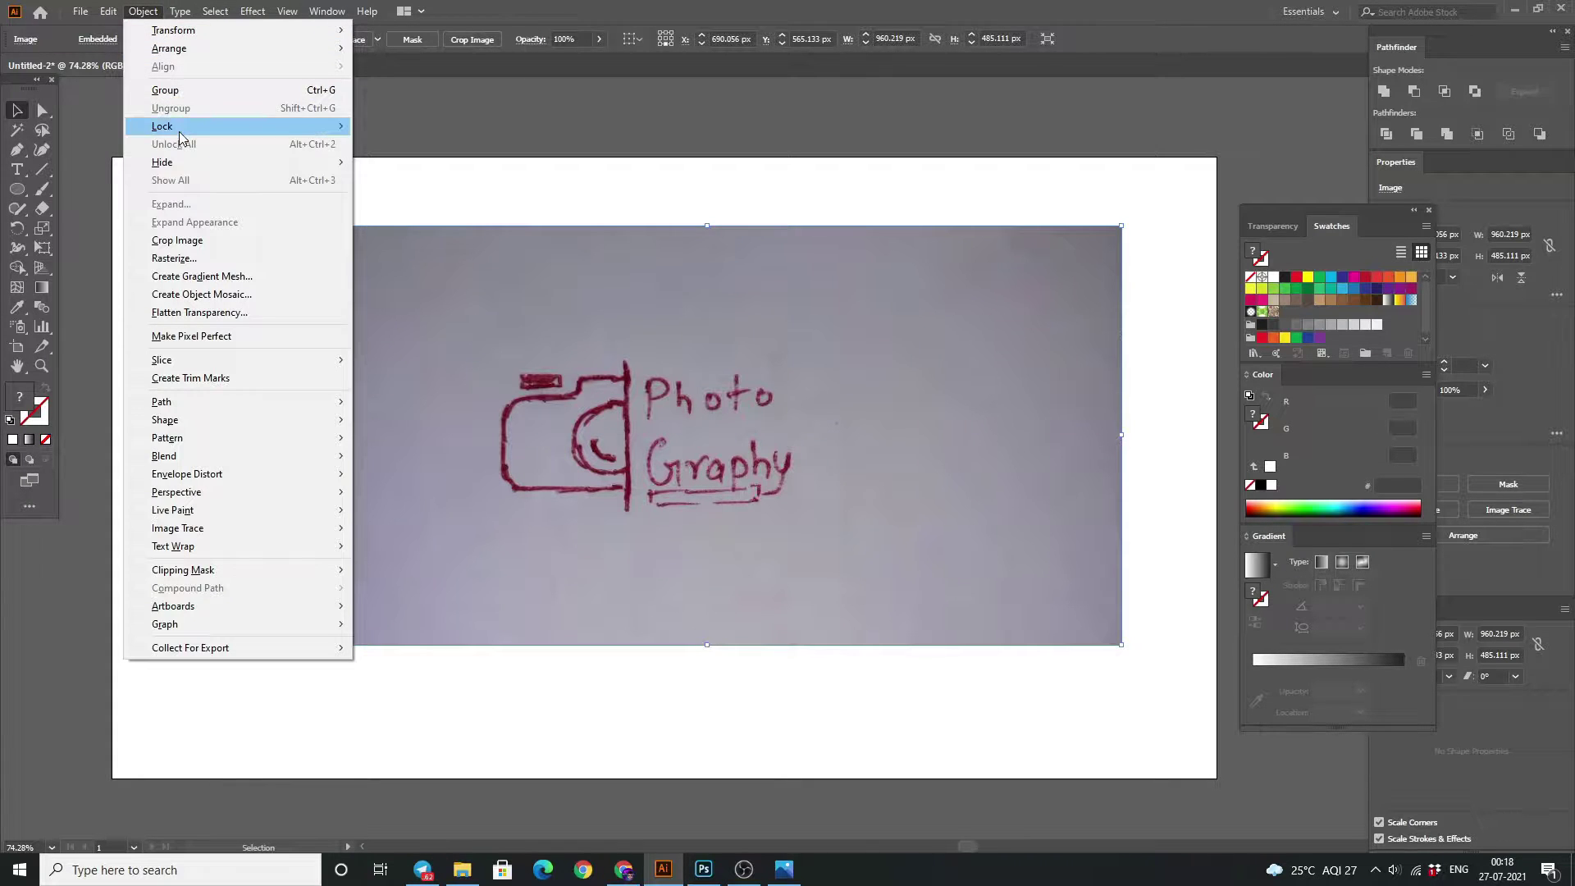
pyautogui.moveTo(162, 126)
pyautogui.click(385, 126)
pyautogui.press('z')
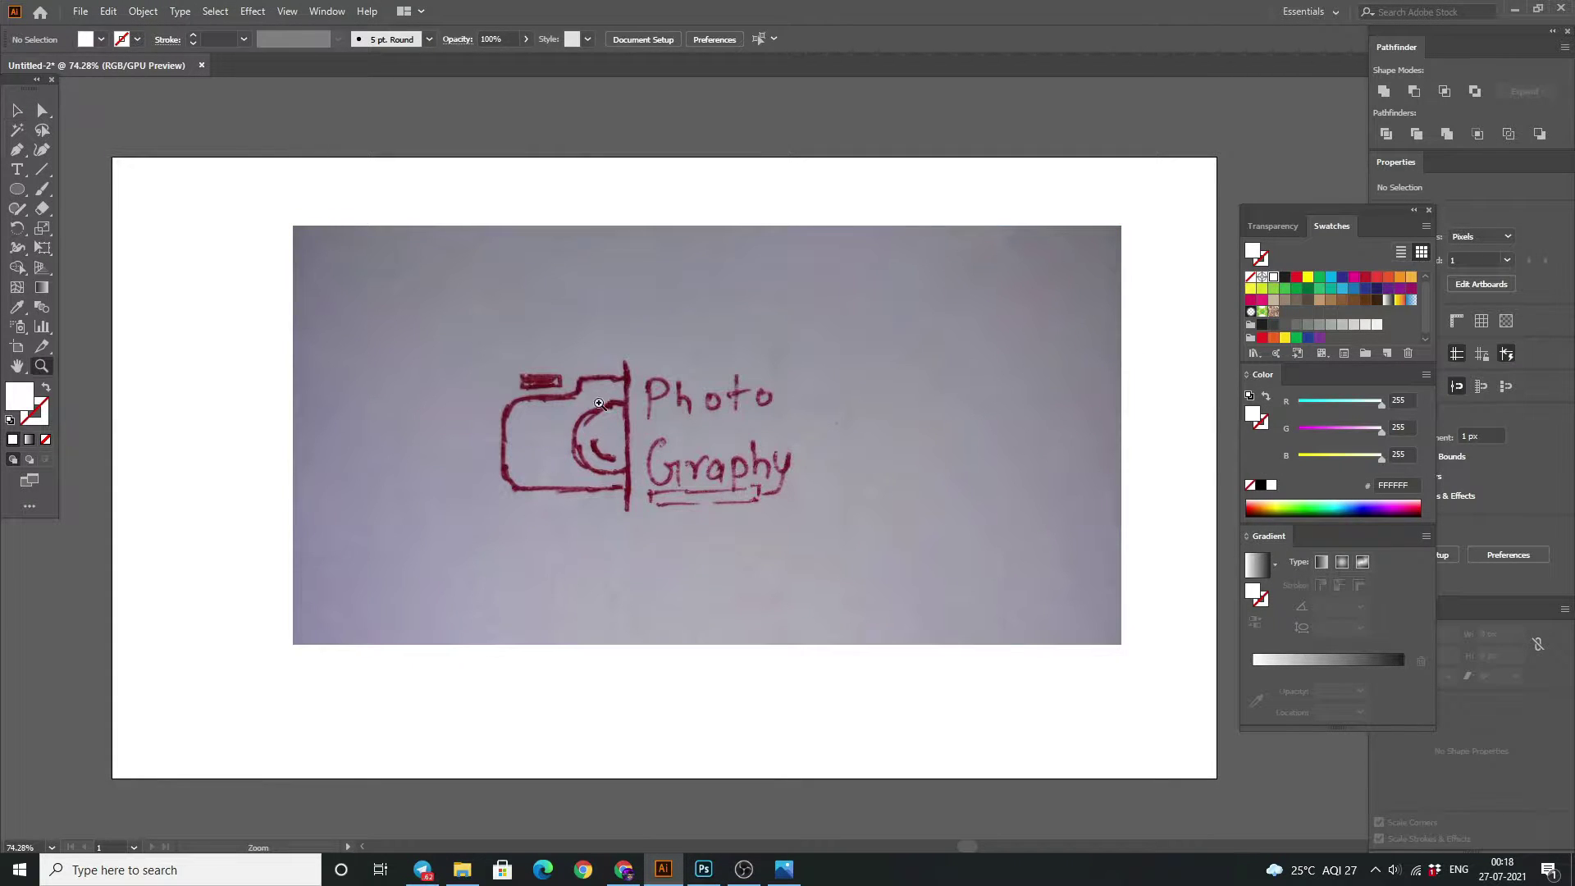
pyautogui.click(599, 404)
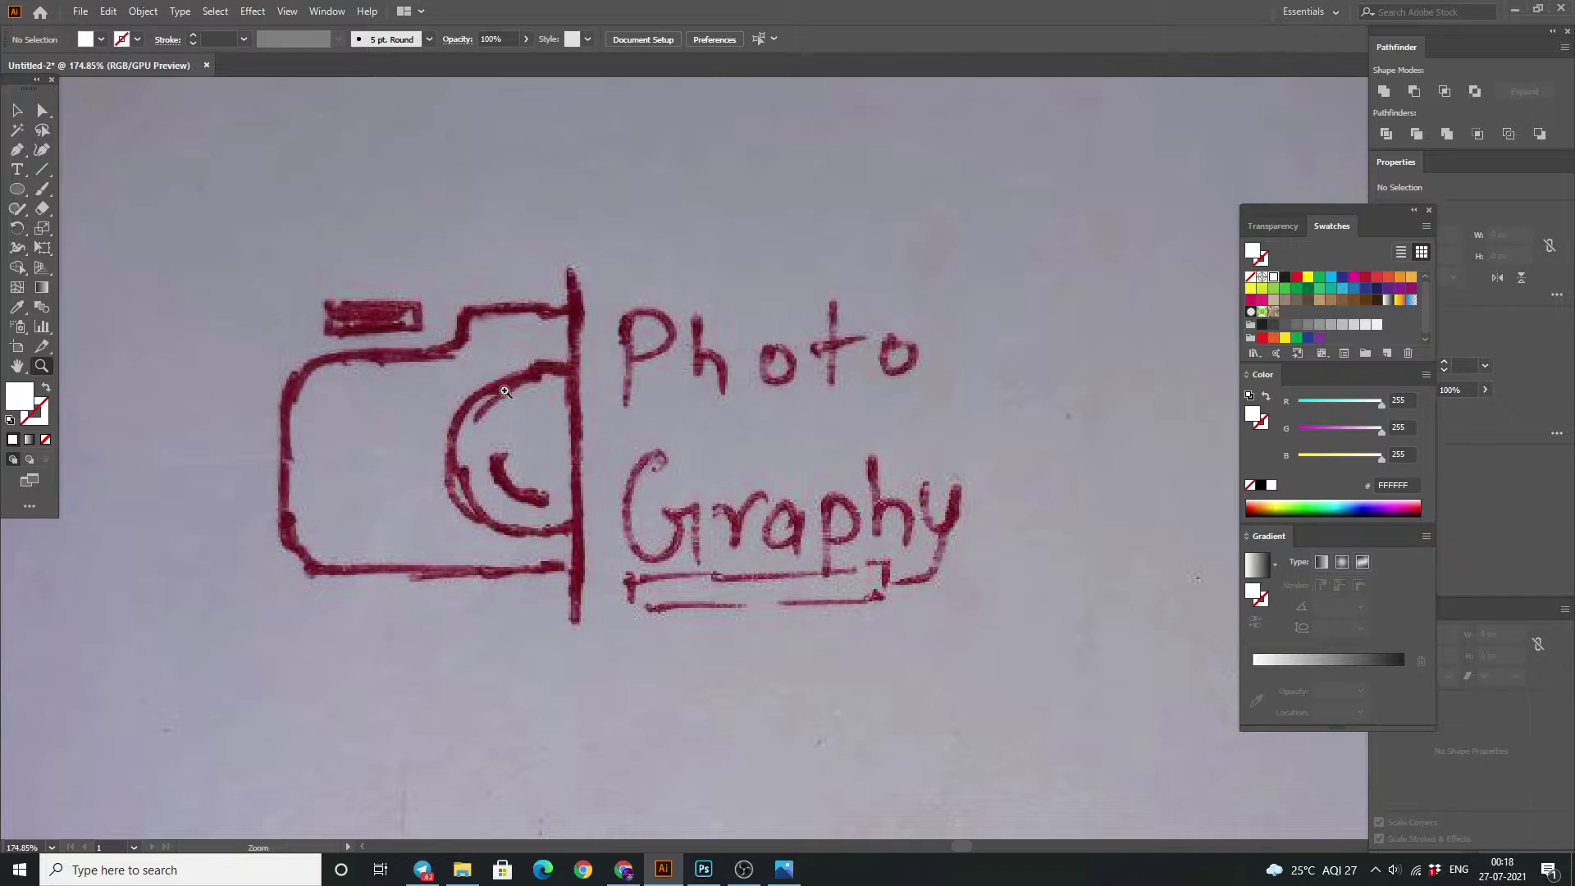
pyautogui.click(17, 110)
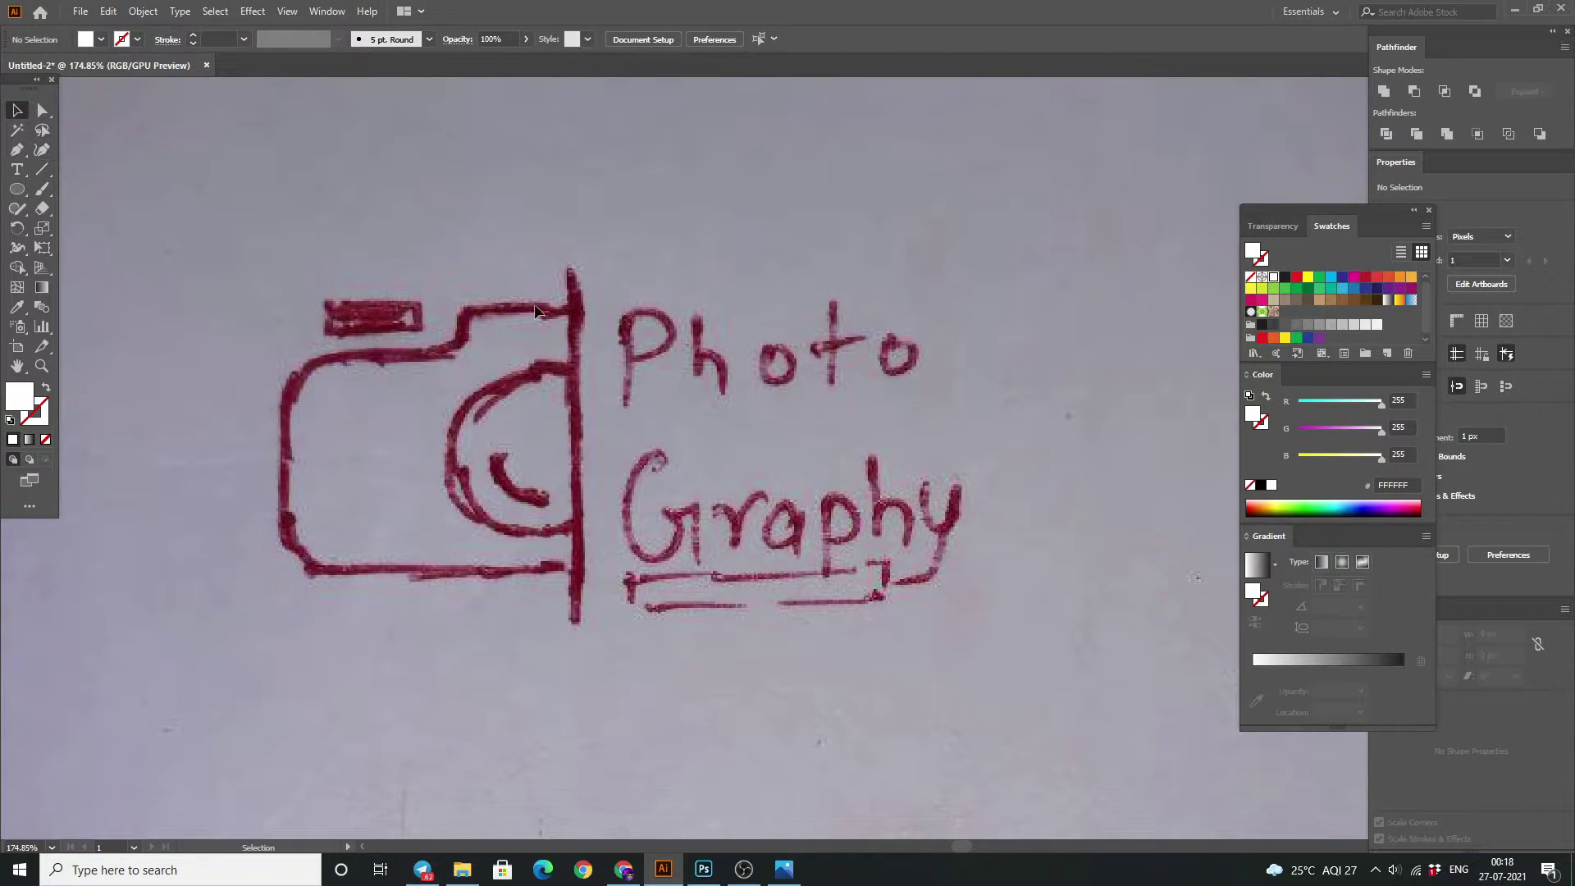
# Draw a vertical line down the camera divider and give it a 5 pt black stroke.
pyautogui.click(42, 169)
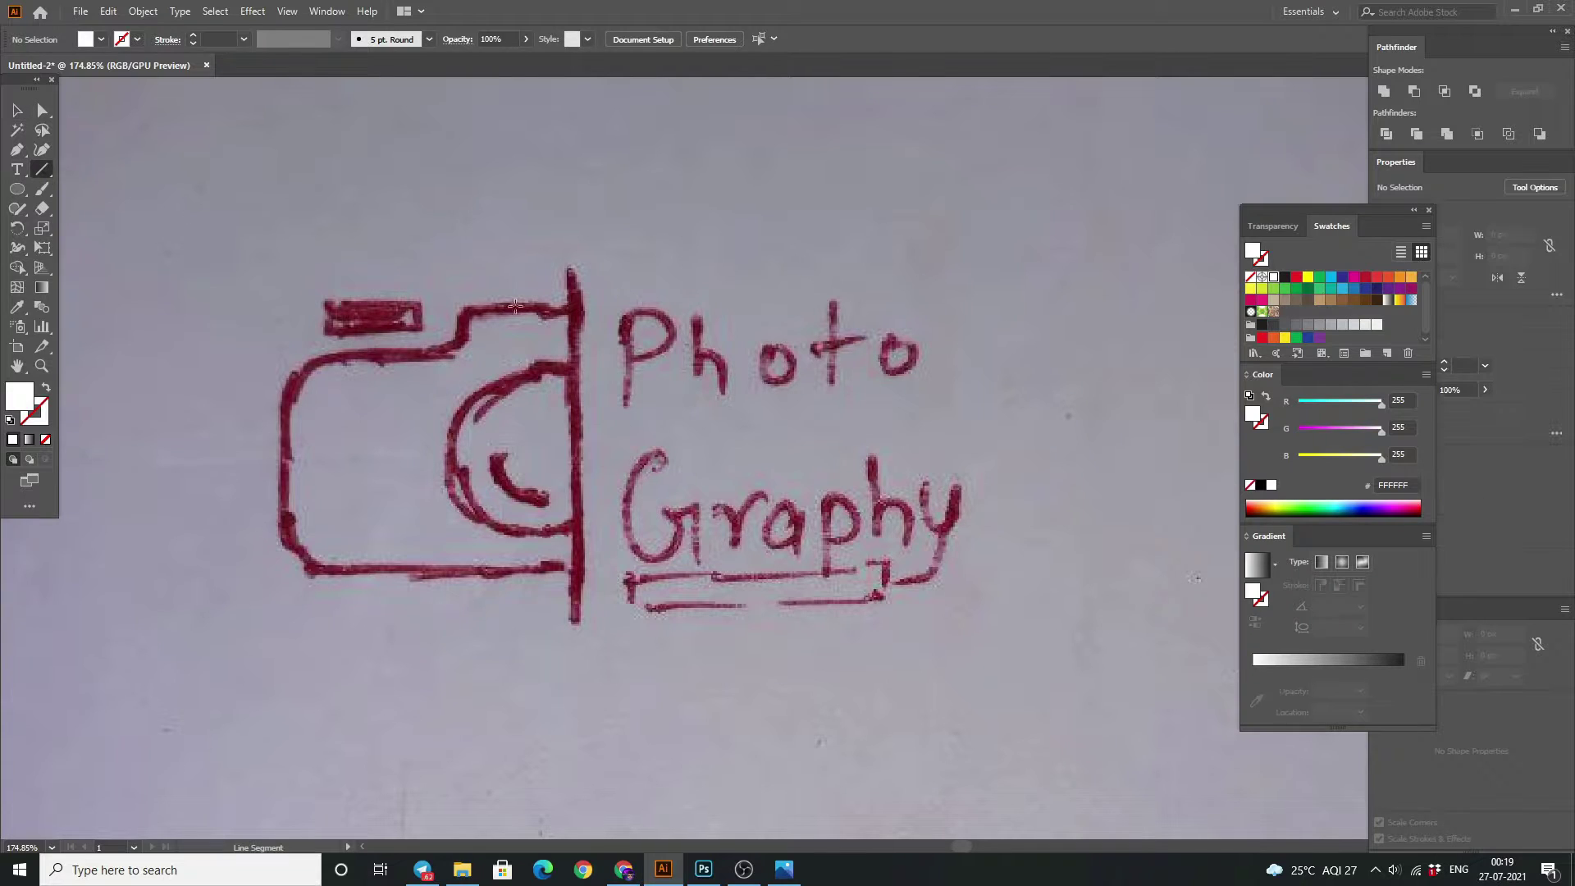
pyautogui.moveTo(577, 273); pyautogui.dragTo(593, 623)
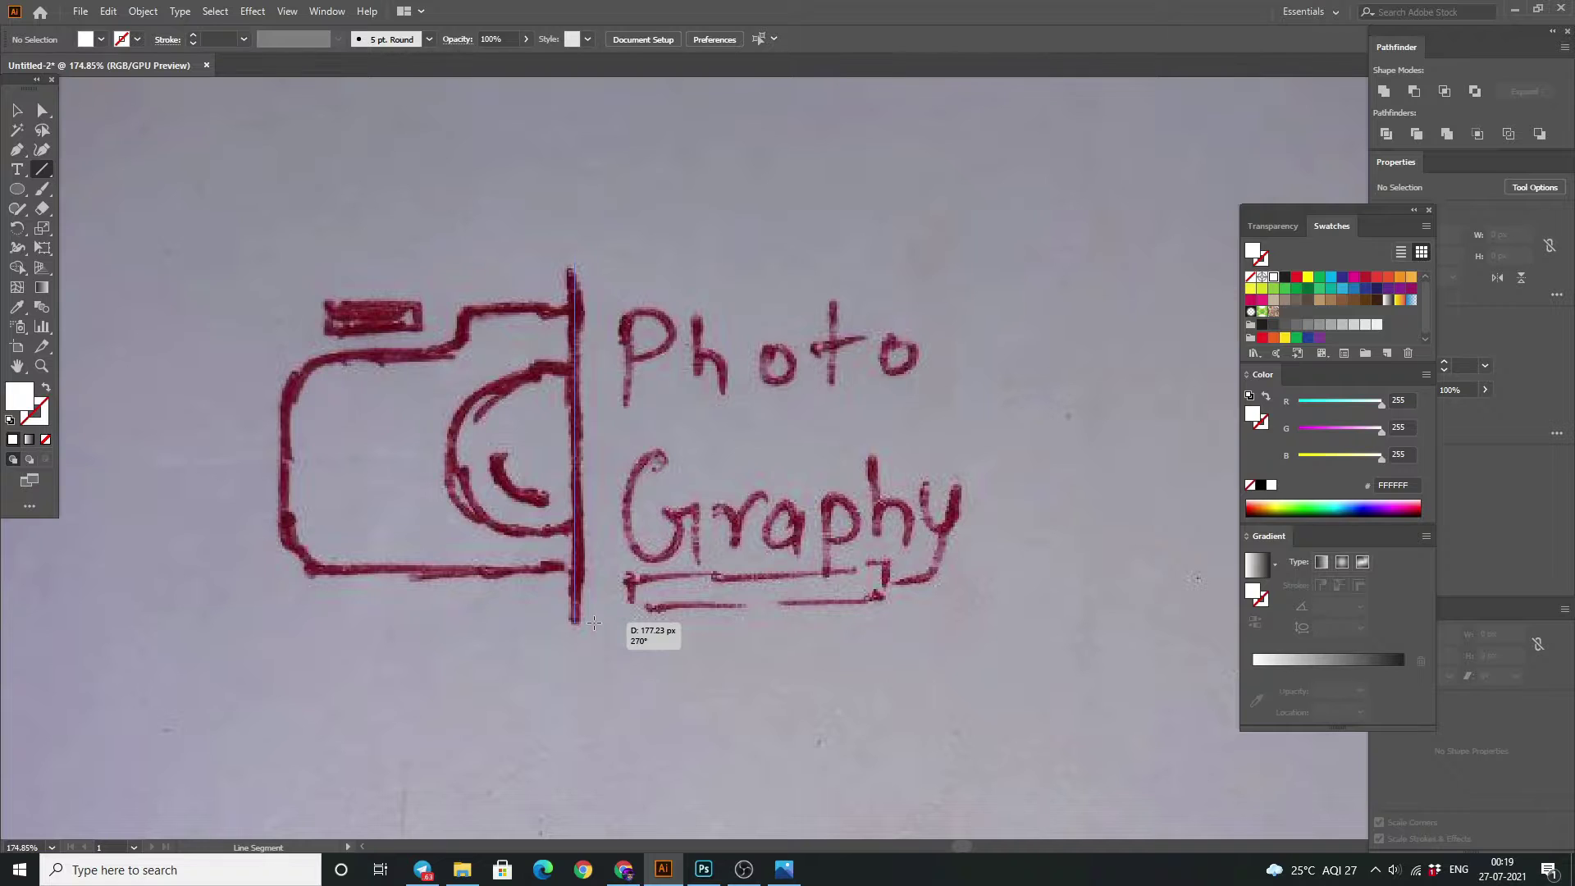
pyautogui.moveTo(593, 622); pyautogui.dragTo(593, 622)
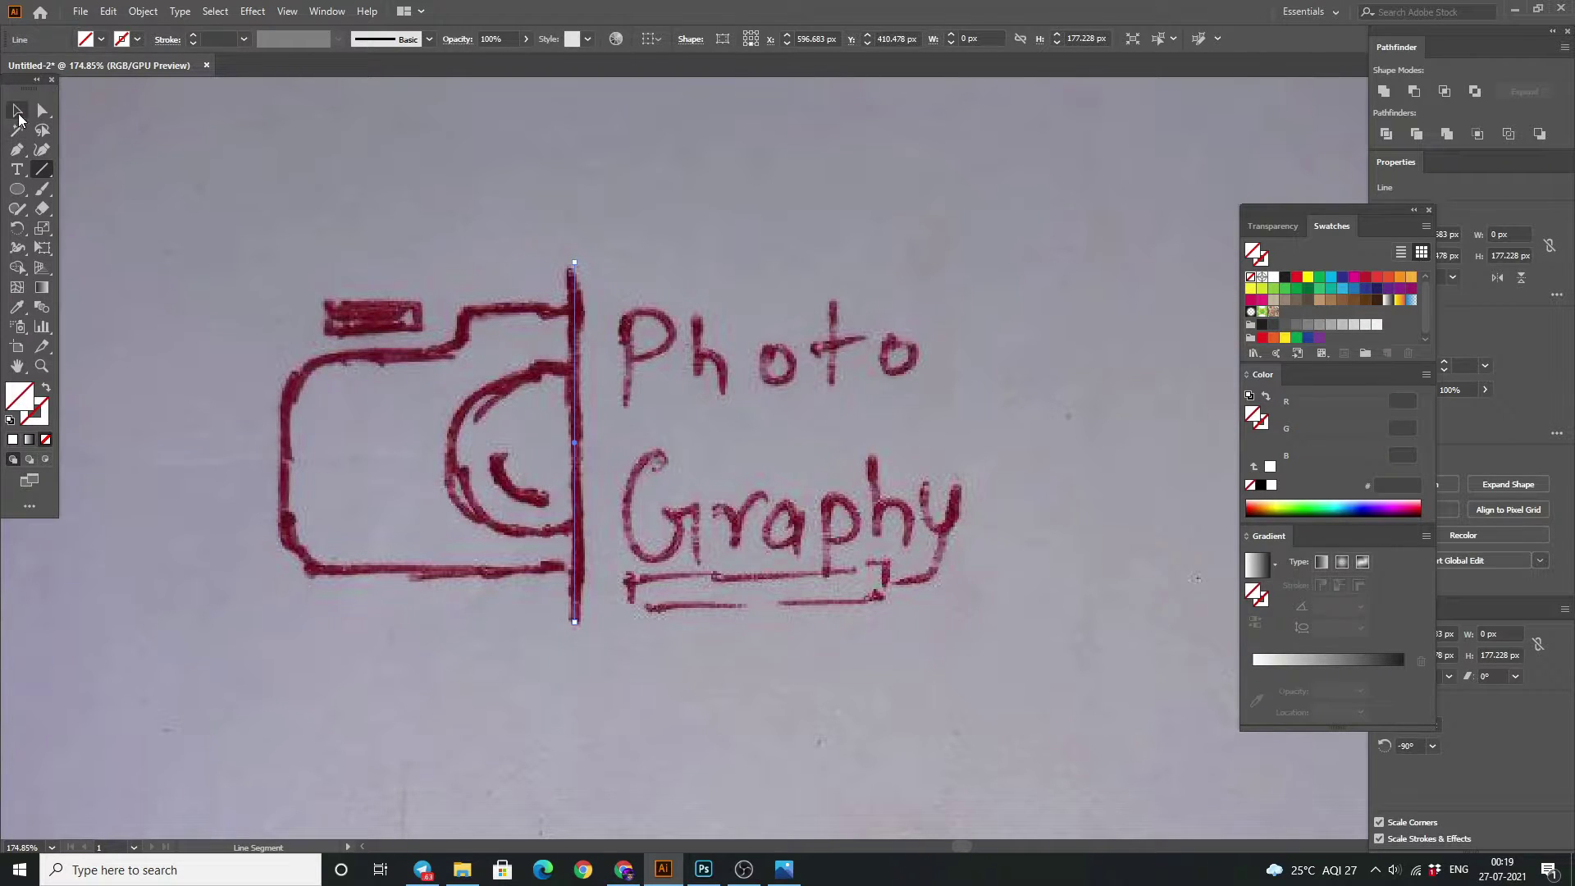
pyautogui.click(18, 117)
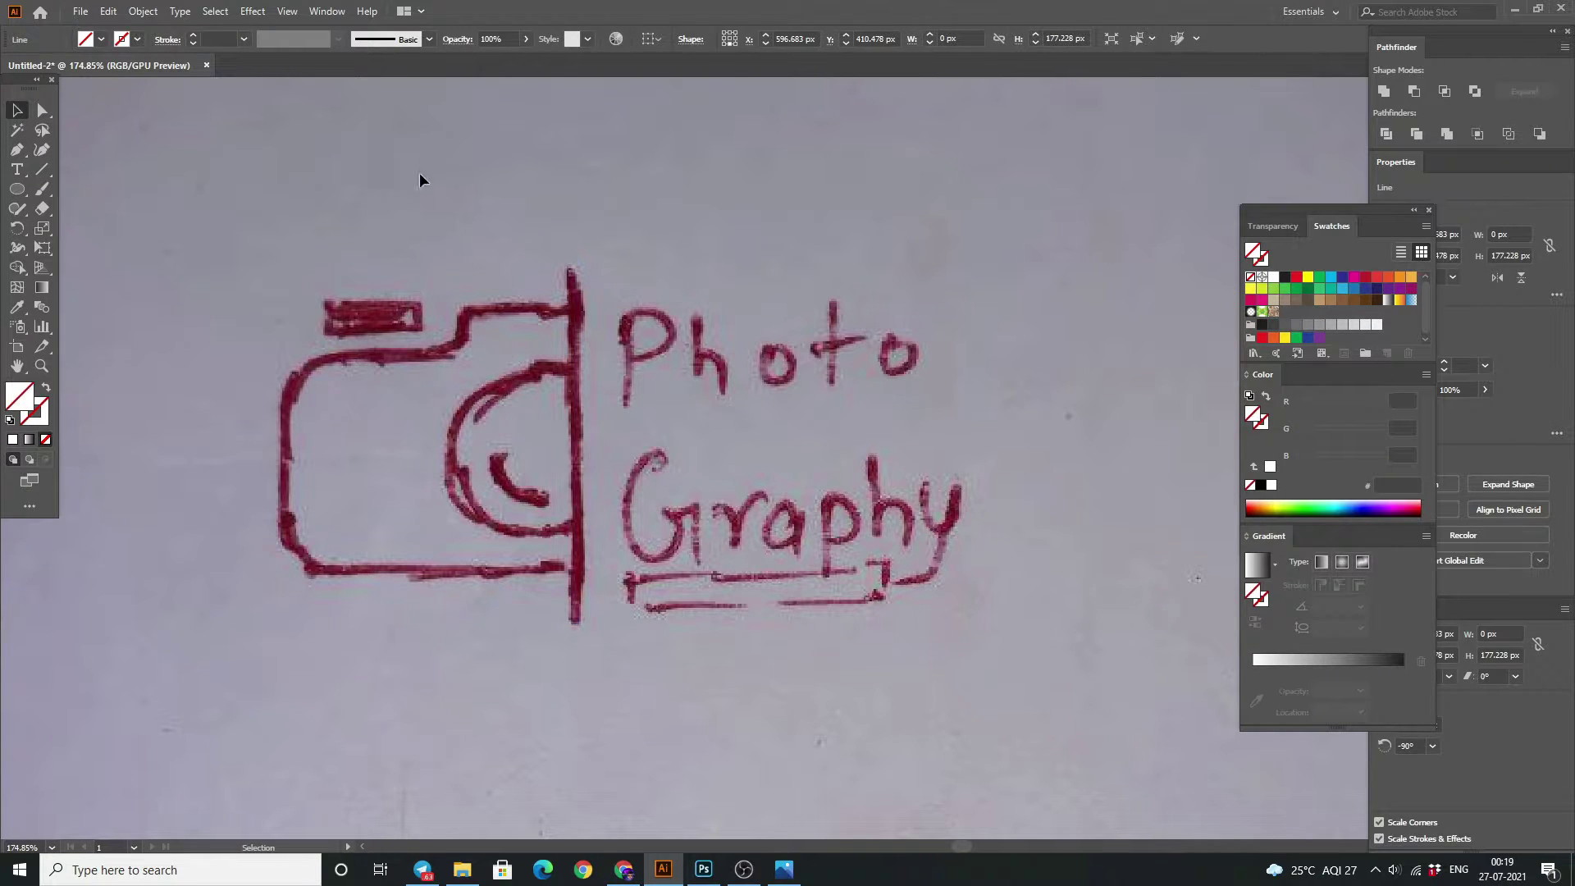
pyautogui.click(193, 36)
pyautogui.click(194, 36)
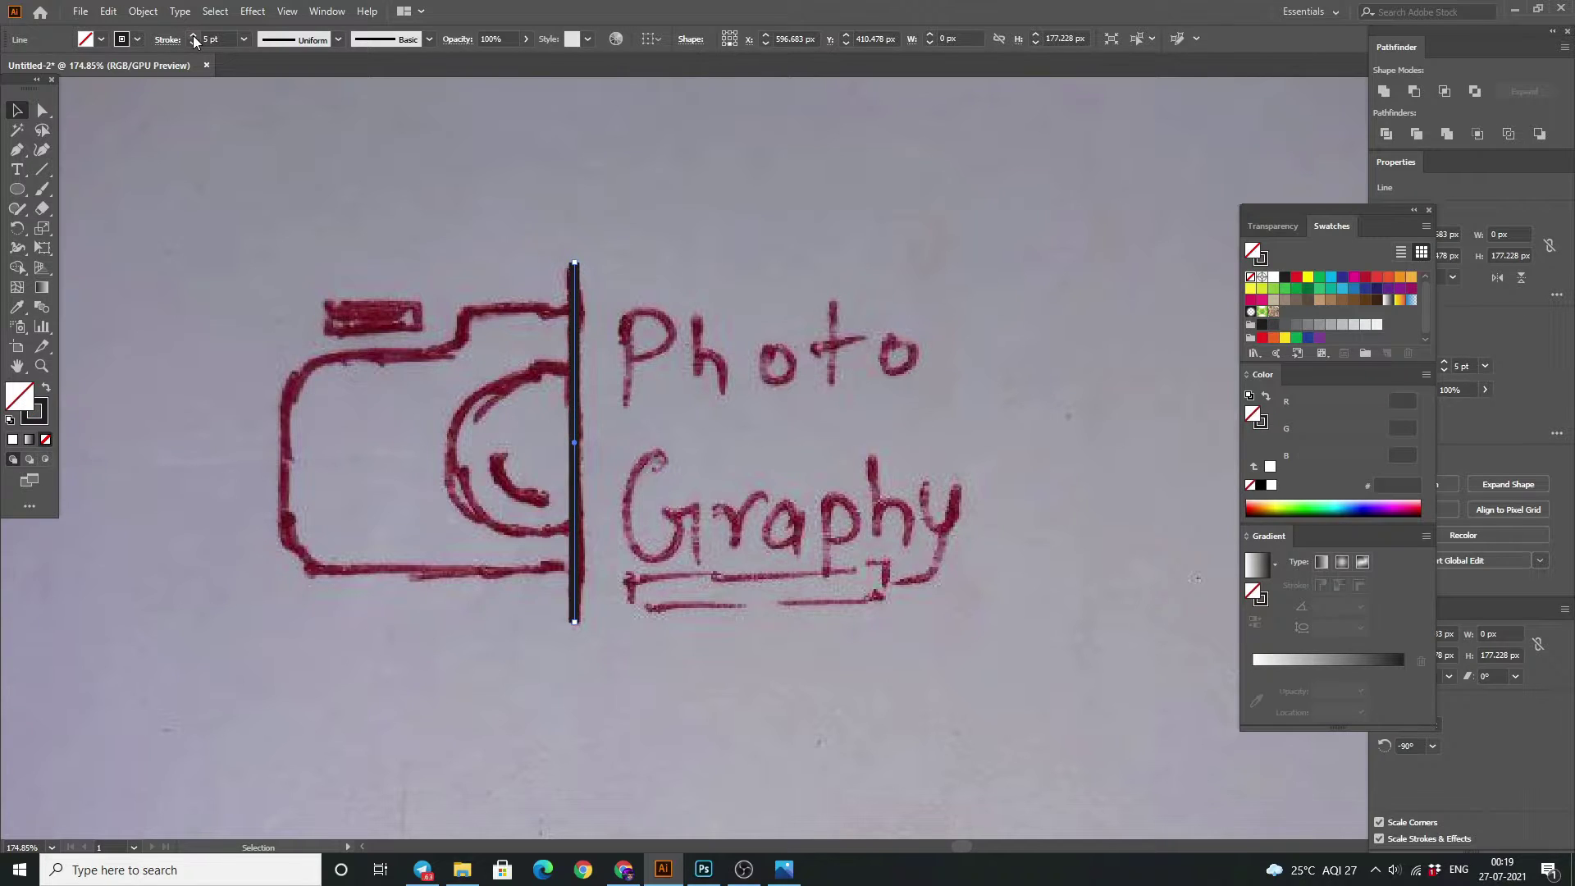
pyautogui.click(360, 146)
pyautogui.hscroll(-2, 354, 156)
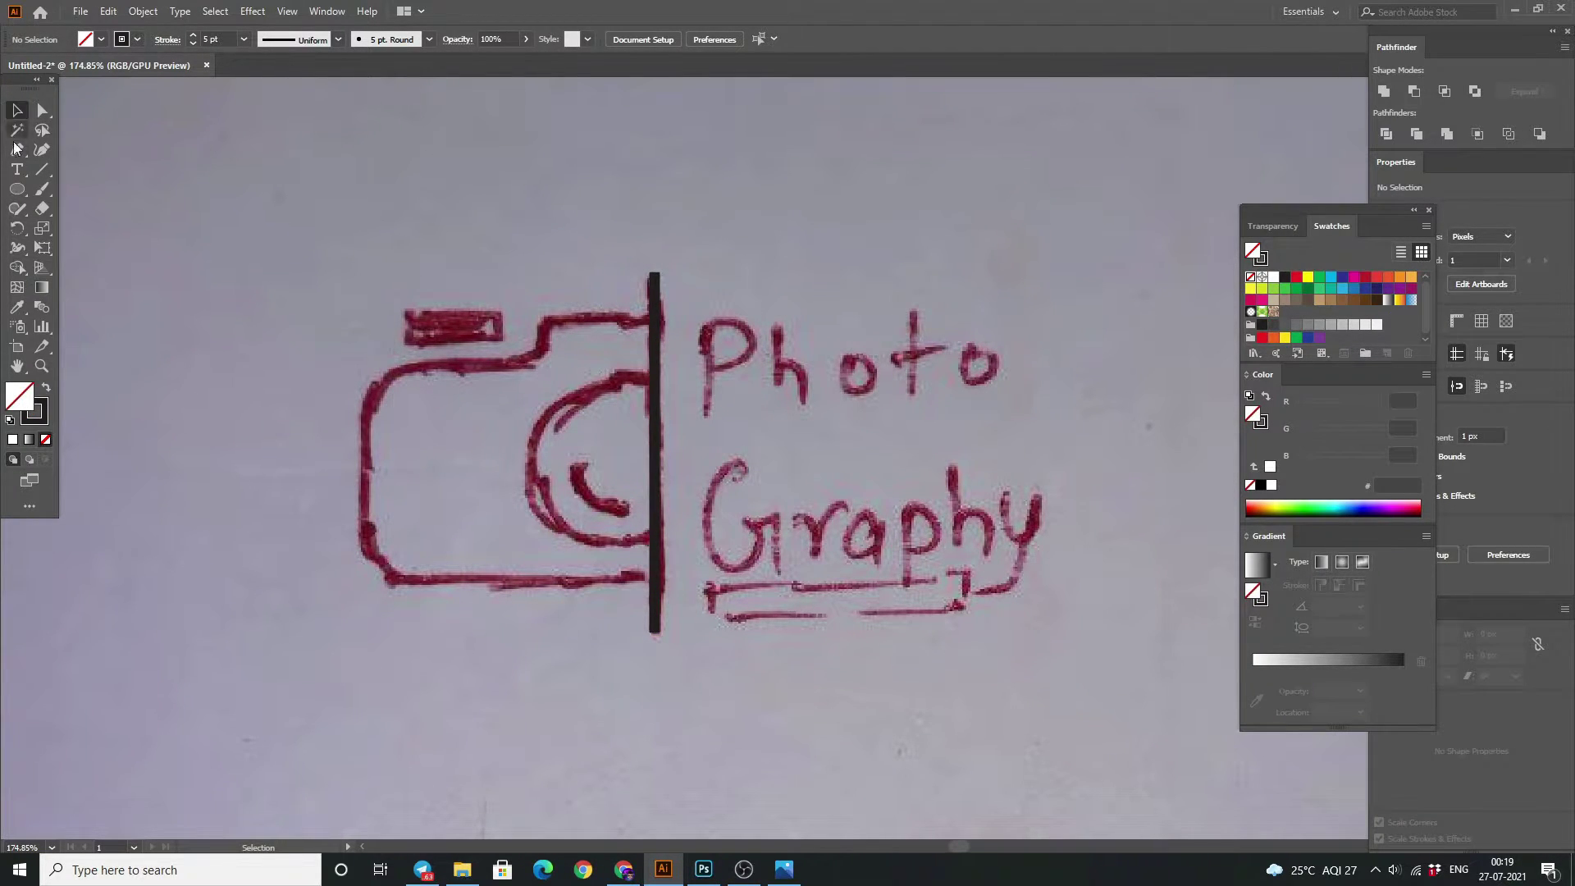
# Draw a black-outlined rectangle over the camera body.
pyautogui.click(18, 188)
pyautogui.click(91, 189)
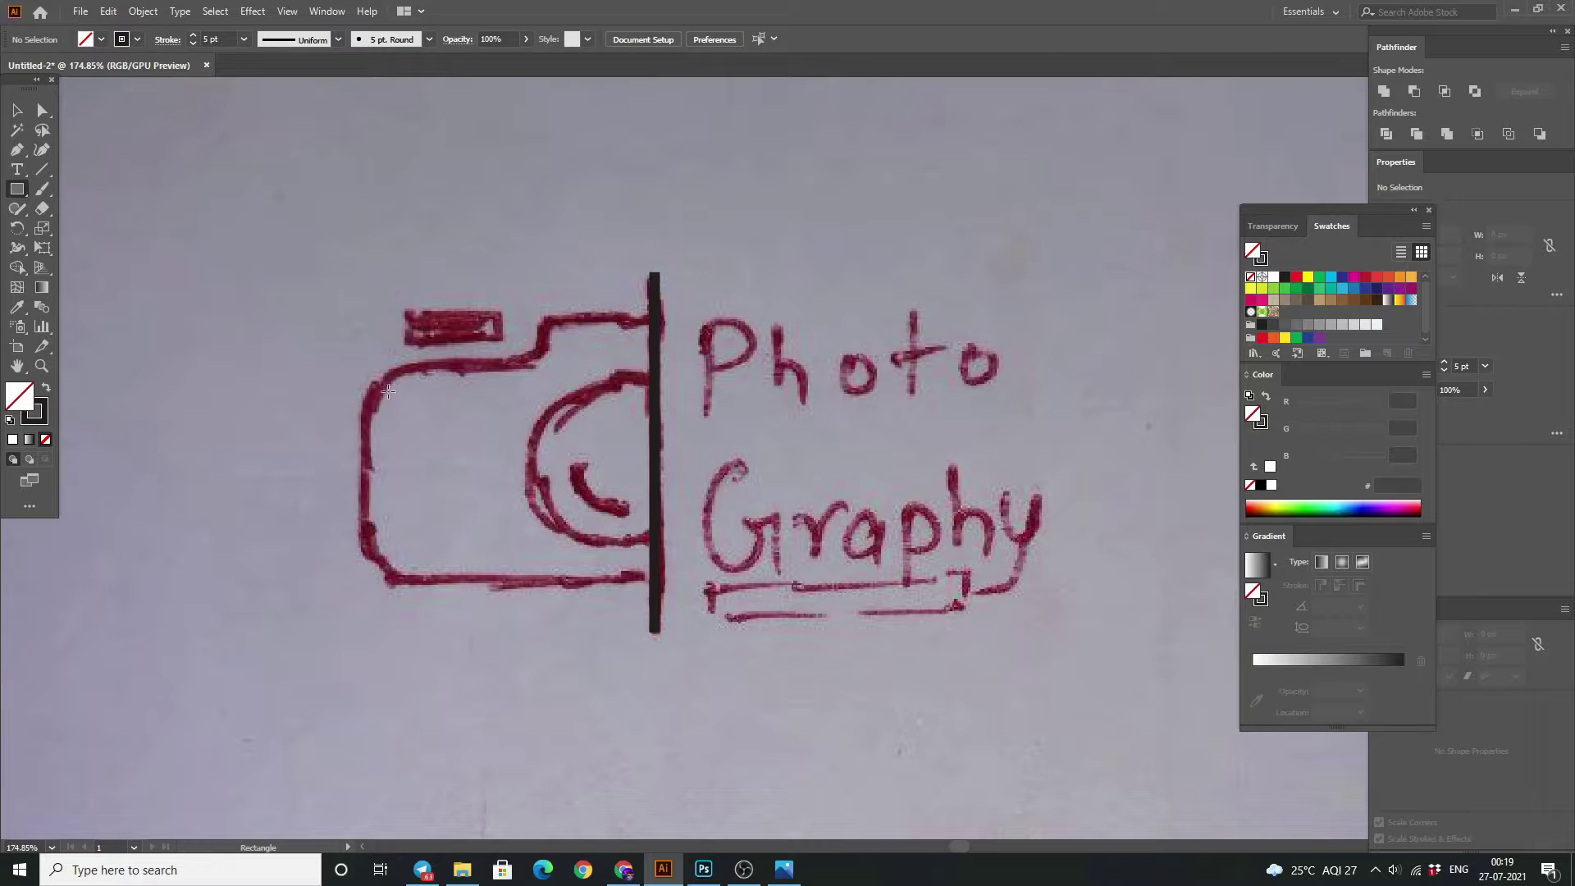
pyautogui.moveTo(363, 369); pyautogui.dragTo(725, 580)
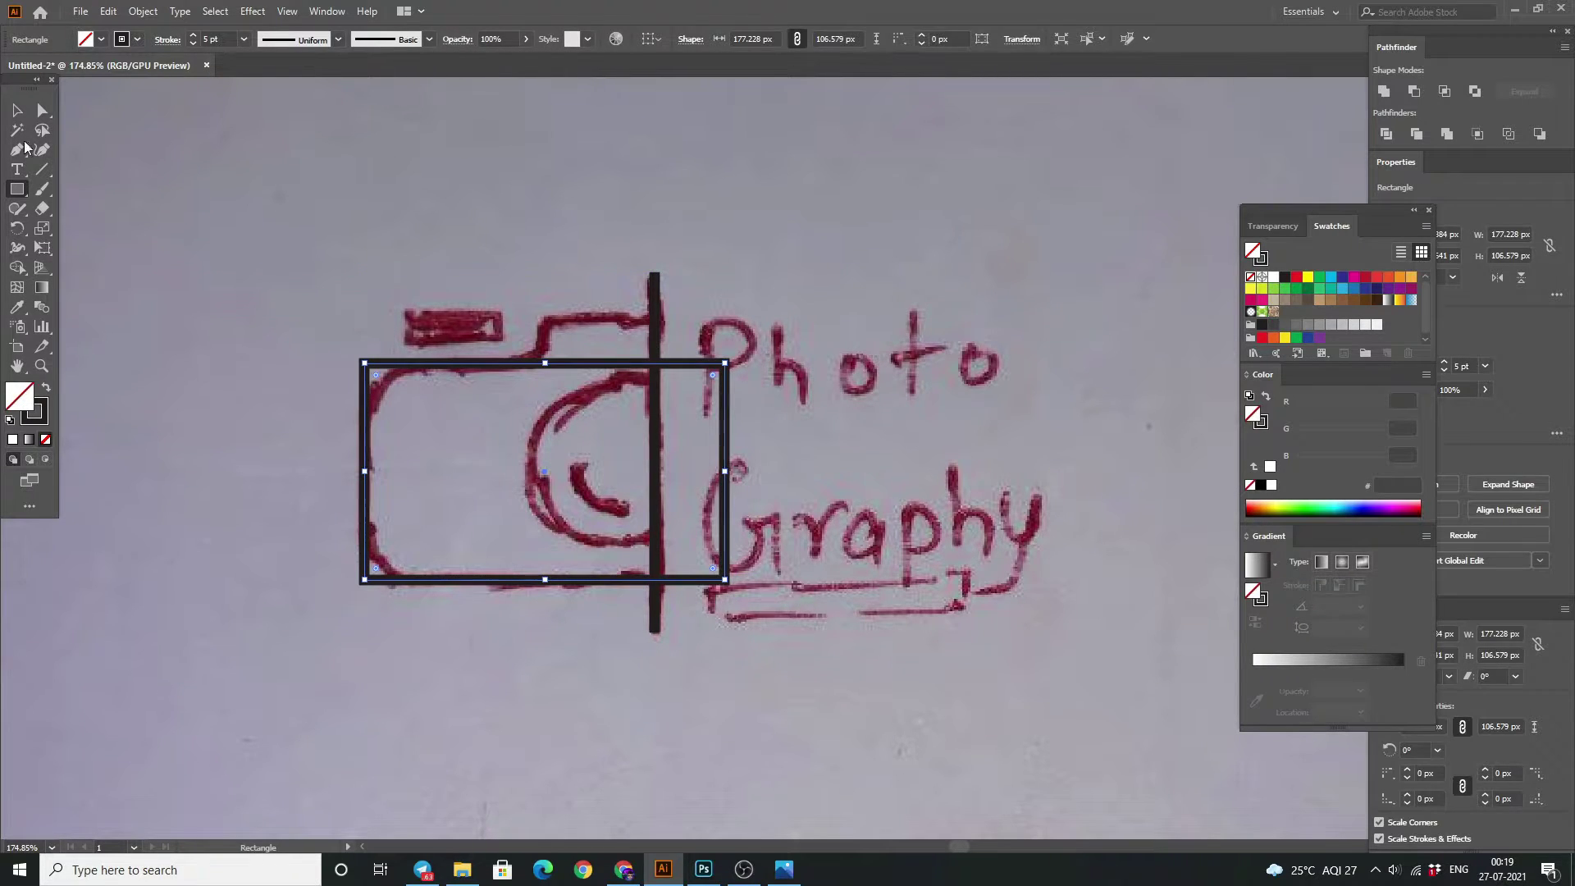
pyautogui.click(16, 110)
pyautogui.click(161, 137)
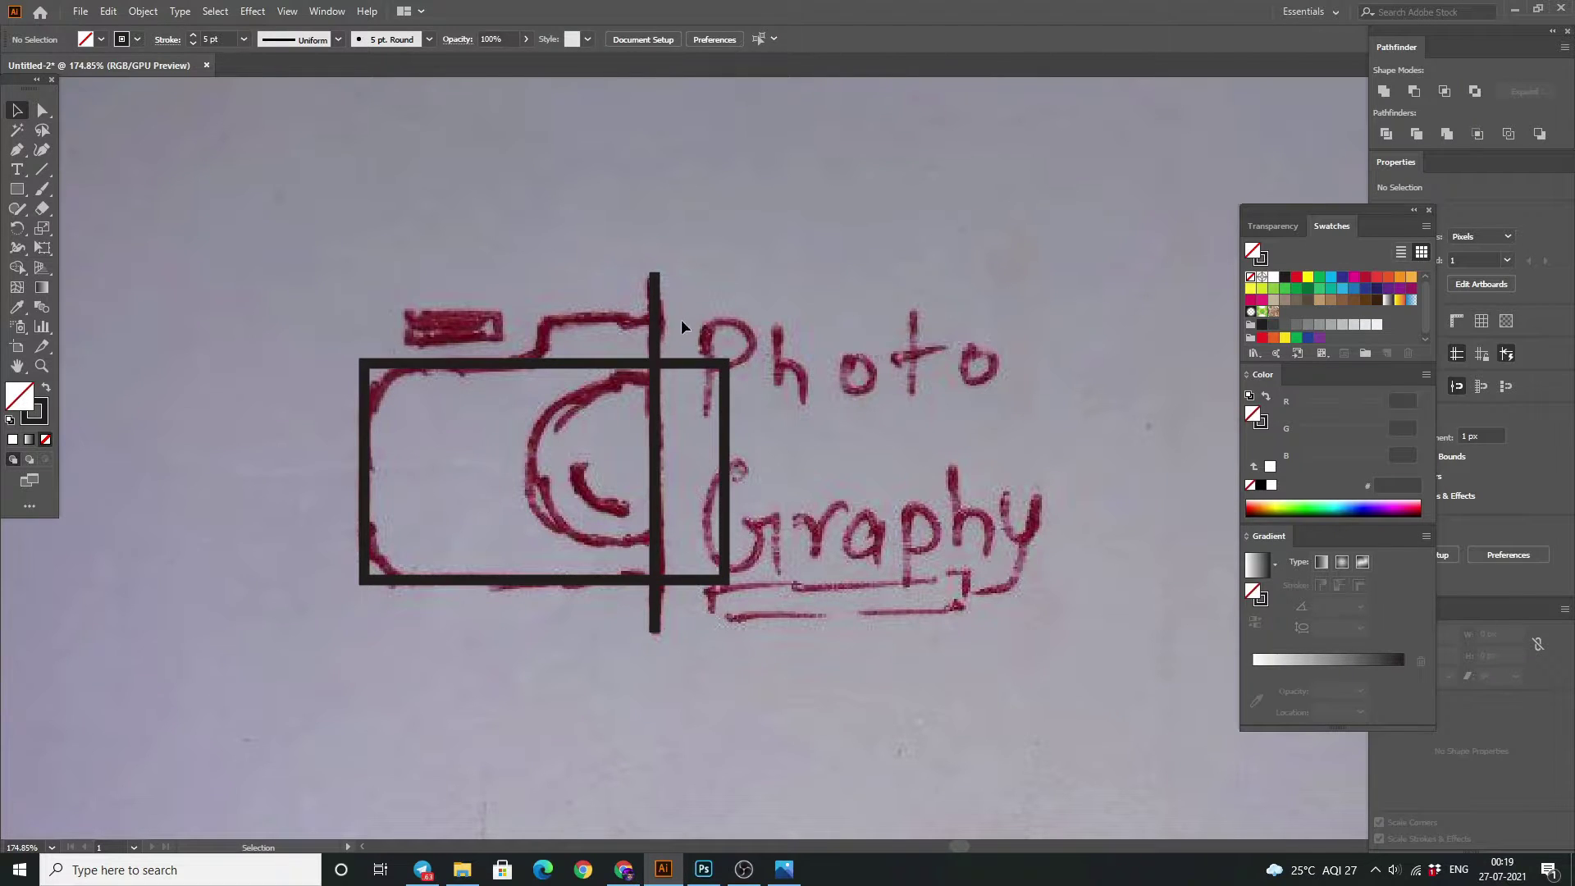
# Add rectangles over the top bump and top-left button, resizing the button rectangle to fit the sketch.
pyautogui.click(17, 189)
pyautogui.moveTo(545, 320); pyautogui.dragTo(675, 376)
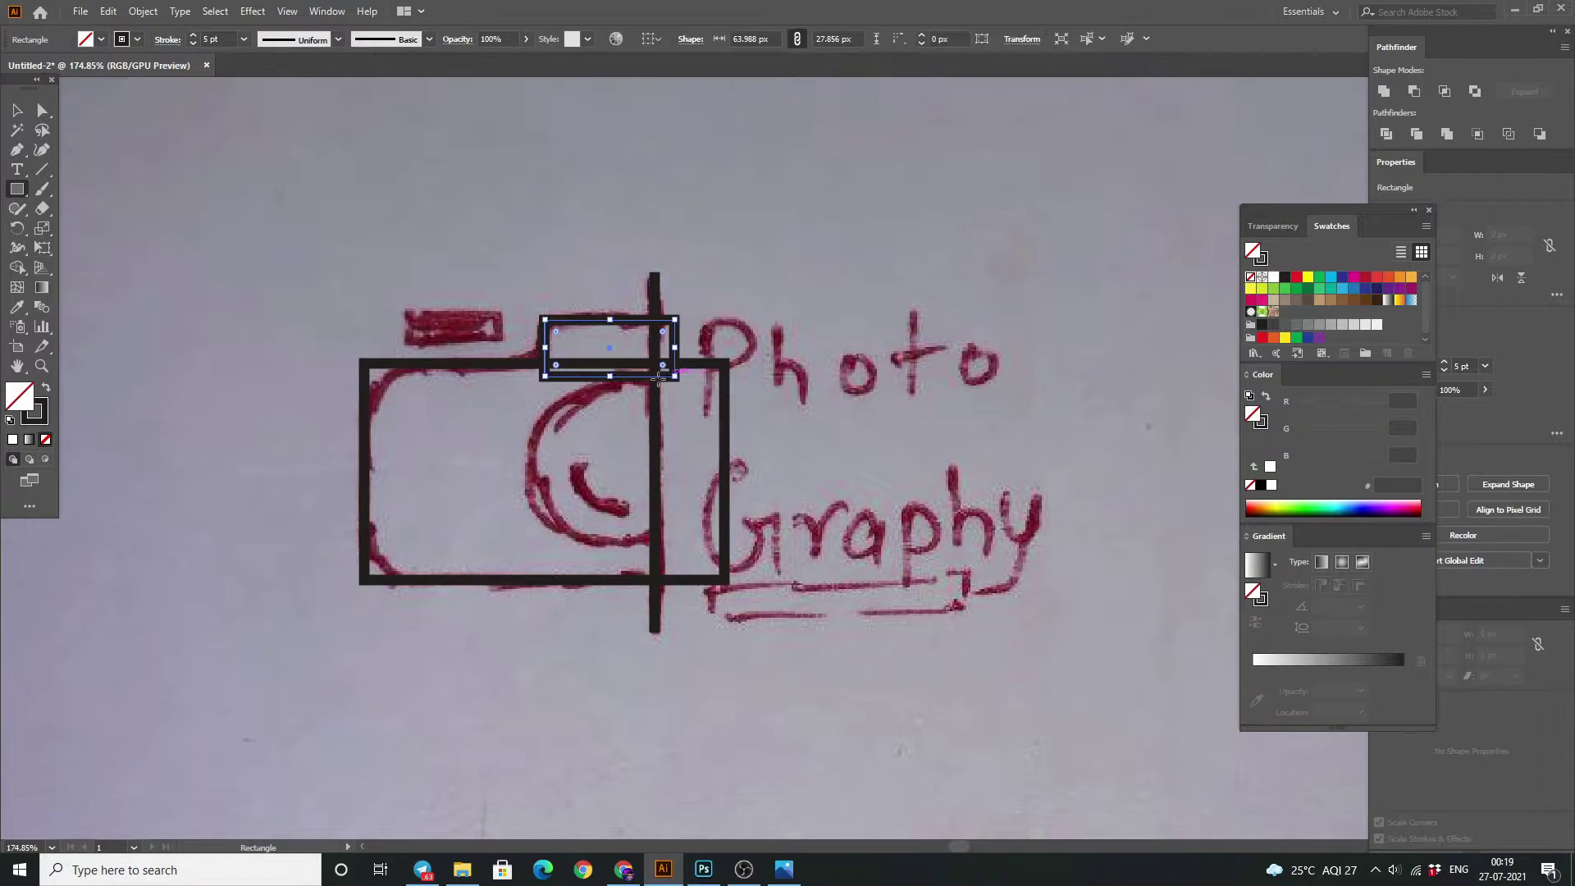
pyautogui.moveTo(405, 313); pyautogui.dragTo(502, 345)
pyautogui.press('v')
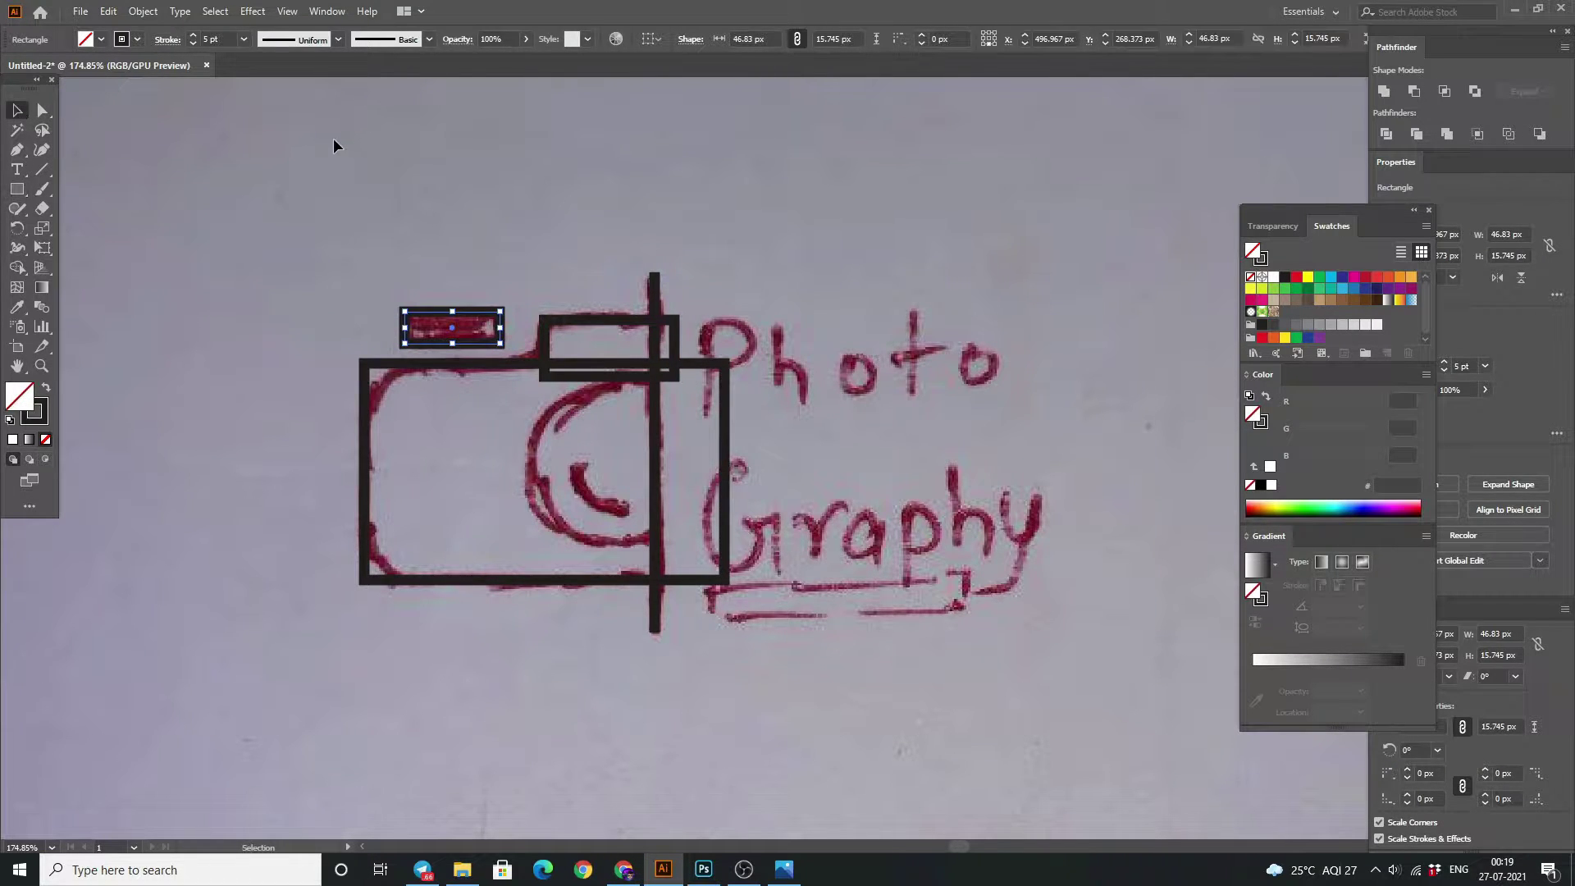
pyautogui.click(333, 146)
pyautogui.moveTo(451, 316); pyautogui.dragTo(451, 350)
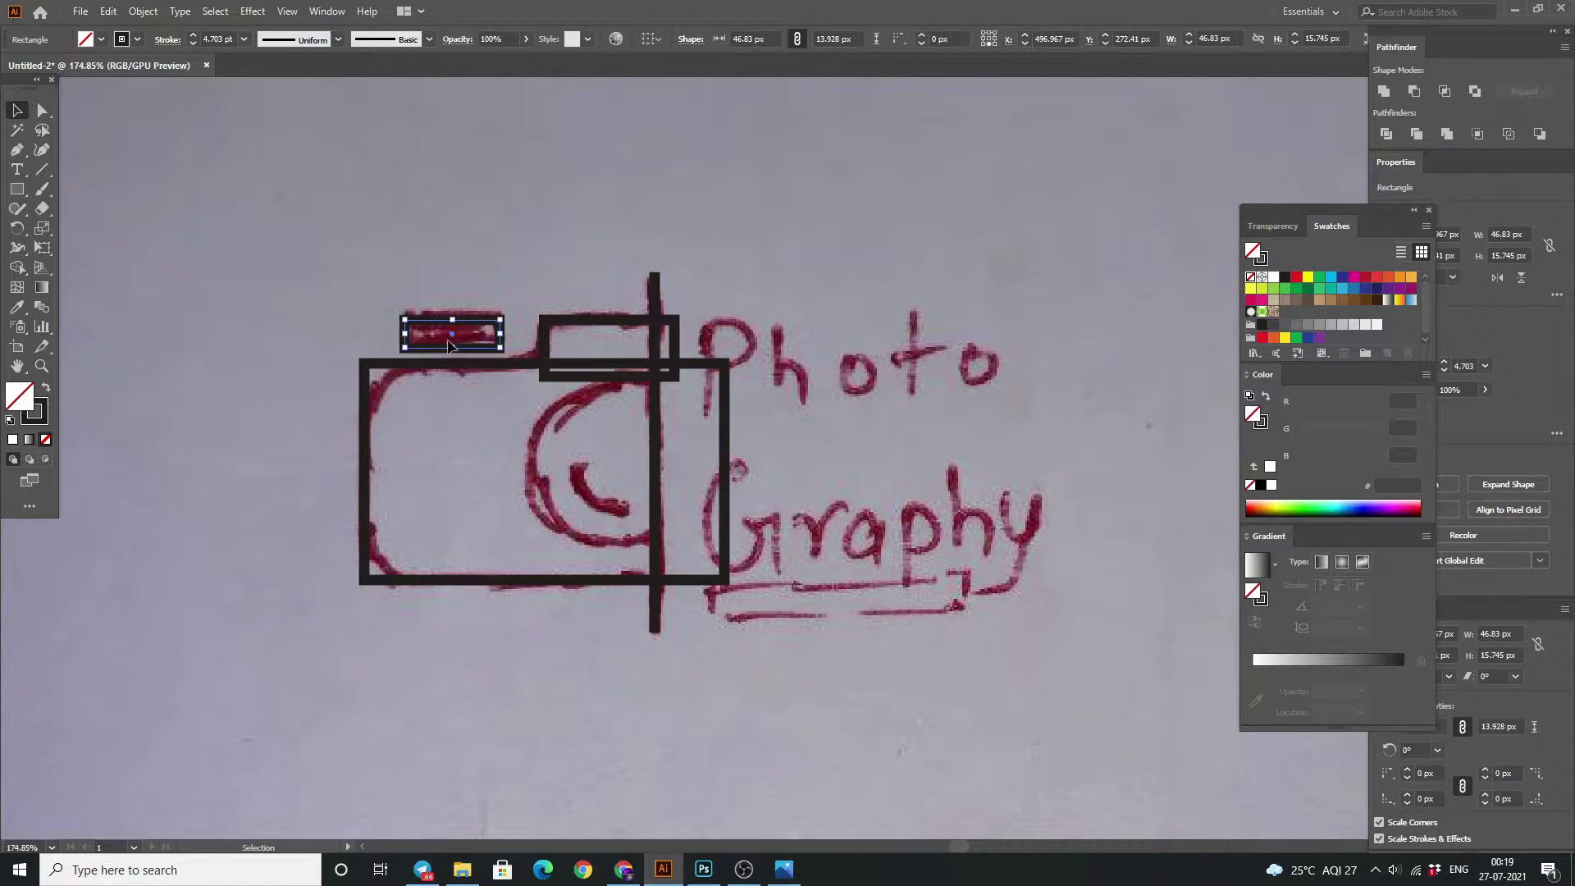
pyautogui.click(322, 222)
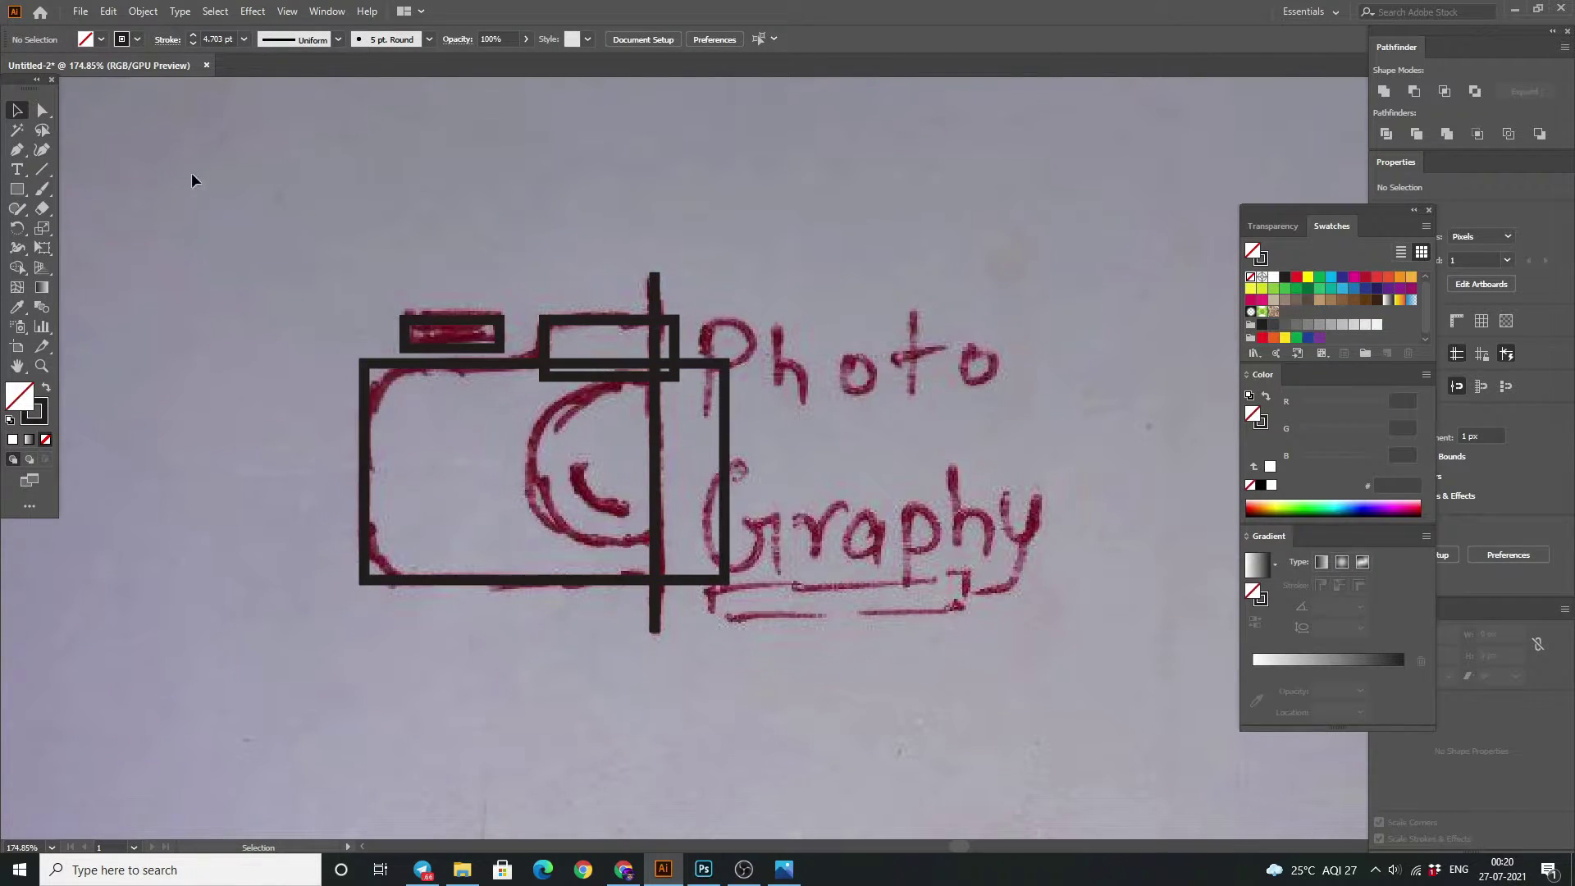
pyautogui.click(366, 371)
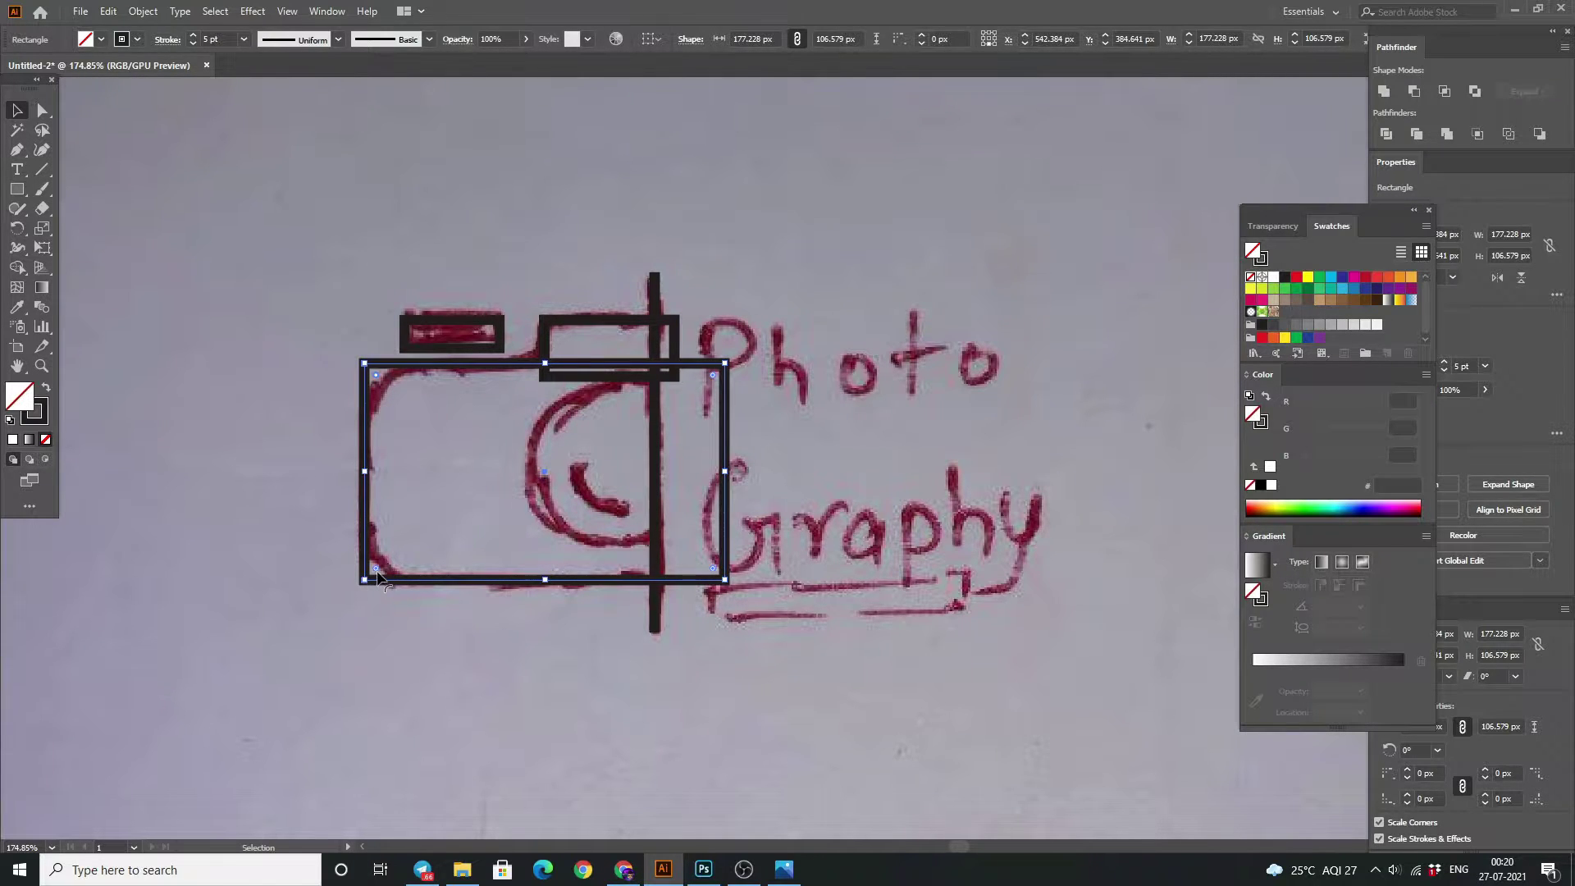
# Round the corners of the camera-body and top-bump rectangles.
pyautogui.press('ctrl')
pyautogui.moveTo(376, 378); pyautogui.dragTo(435, 425)
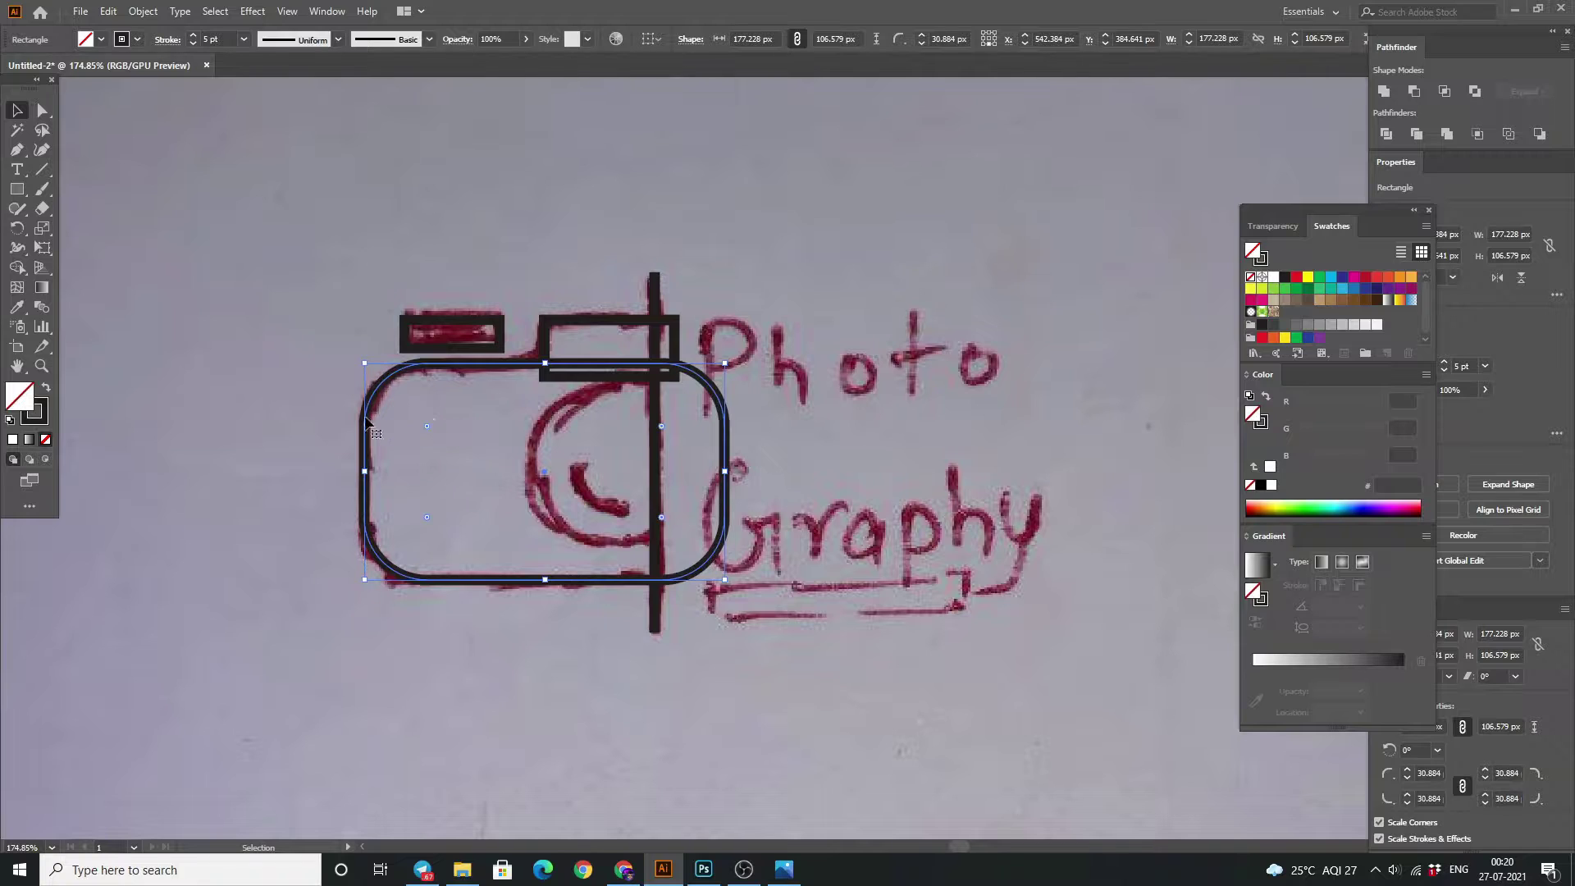
pyautogui.click(287, 372)
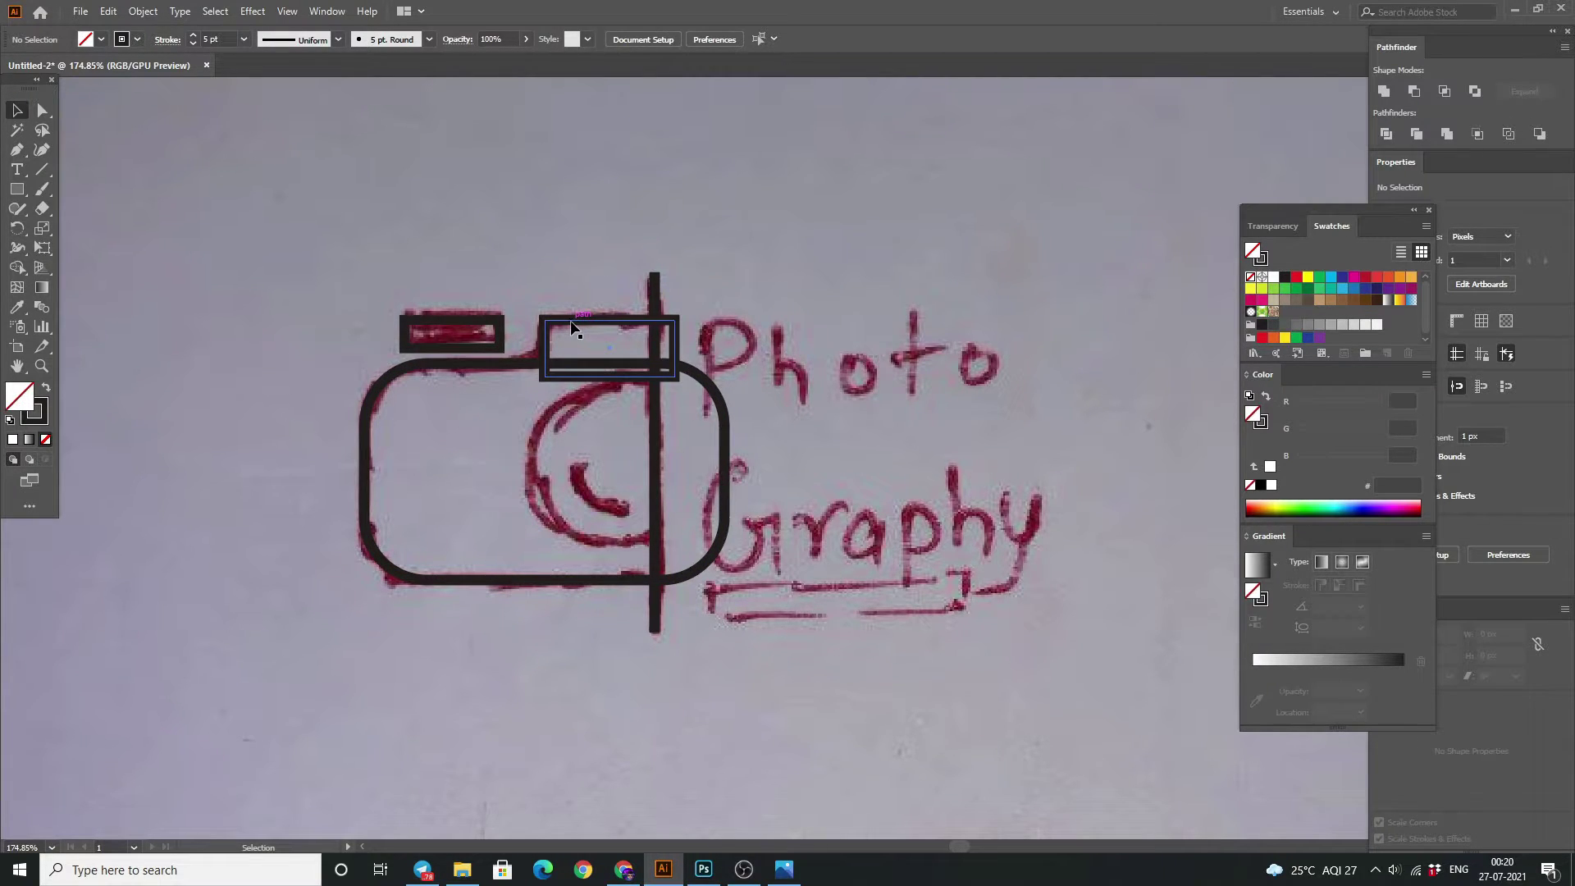
pyautogui.click(617, 318)
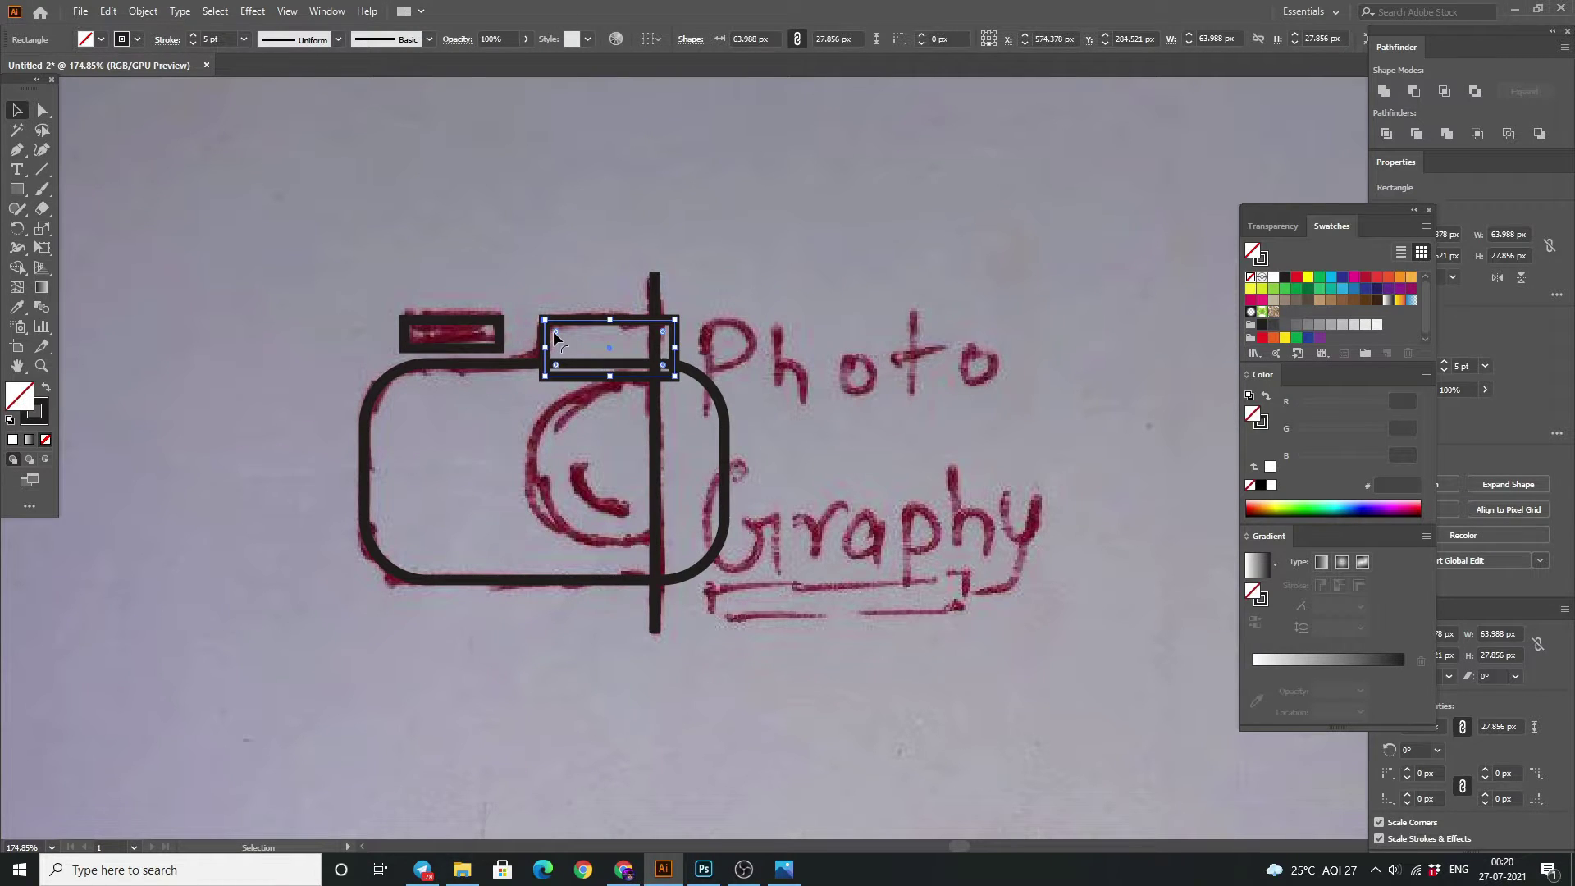
pyautogui.moveTo(557, 347); pyautogui.dragTo(568, 351)
pyautogui.click(524, 255)
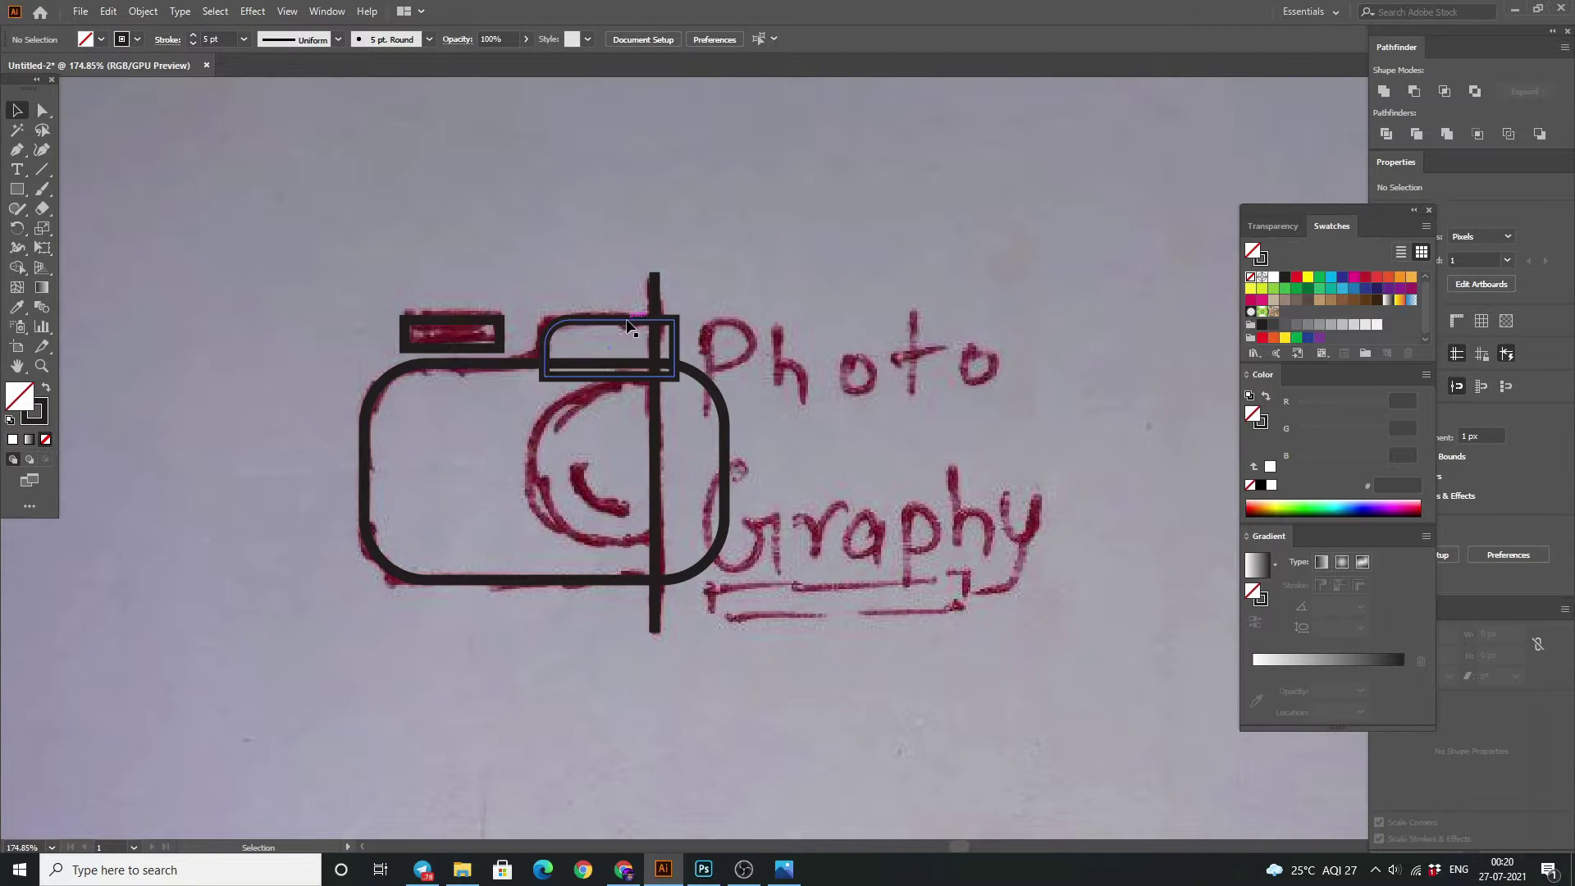
# Zoom in on the small button rectangle and slightly round its corners.
pyautogui.click(413, 334)
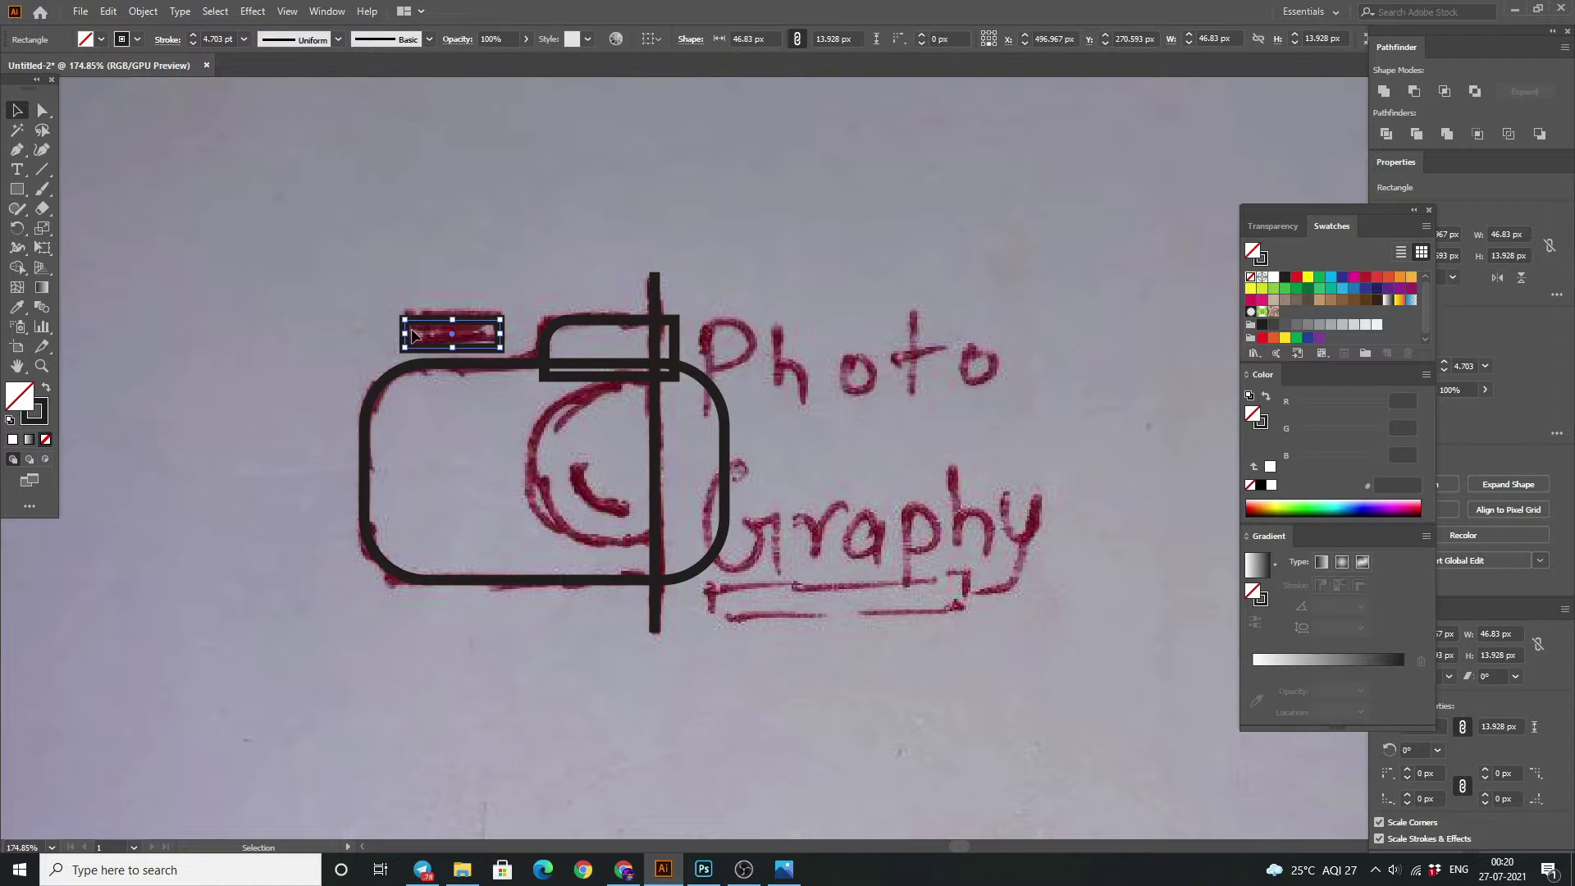
pyautogui.click(456, 279)
pyautogui.press('z')
pyautogui.moveTo(428, 310); pyautogui.dragTo(69, 205)
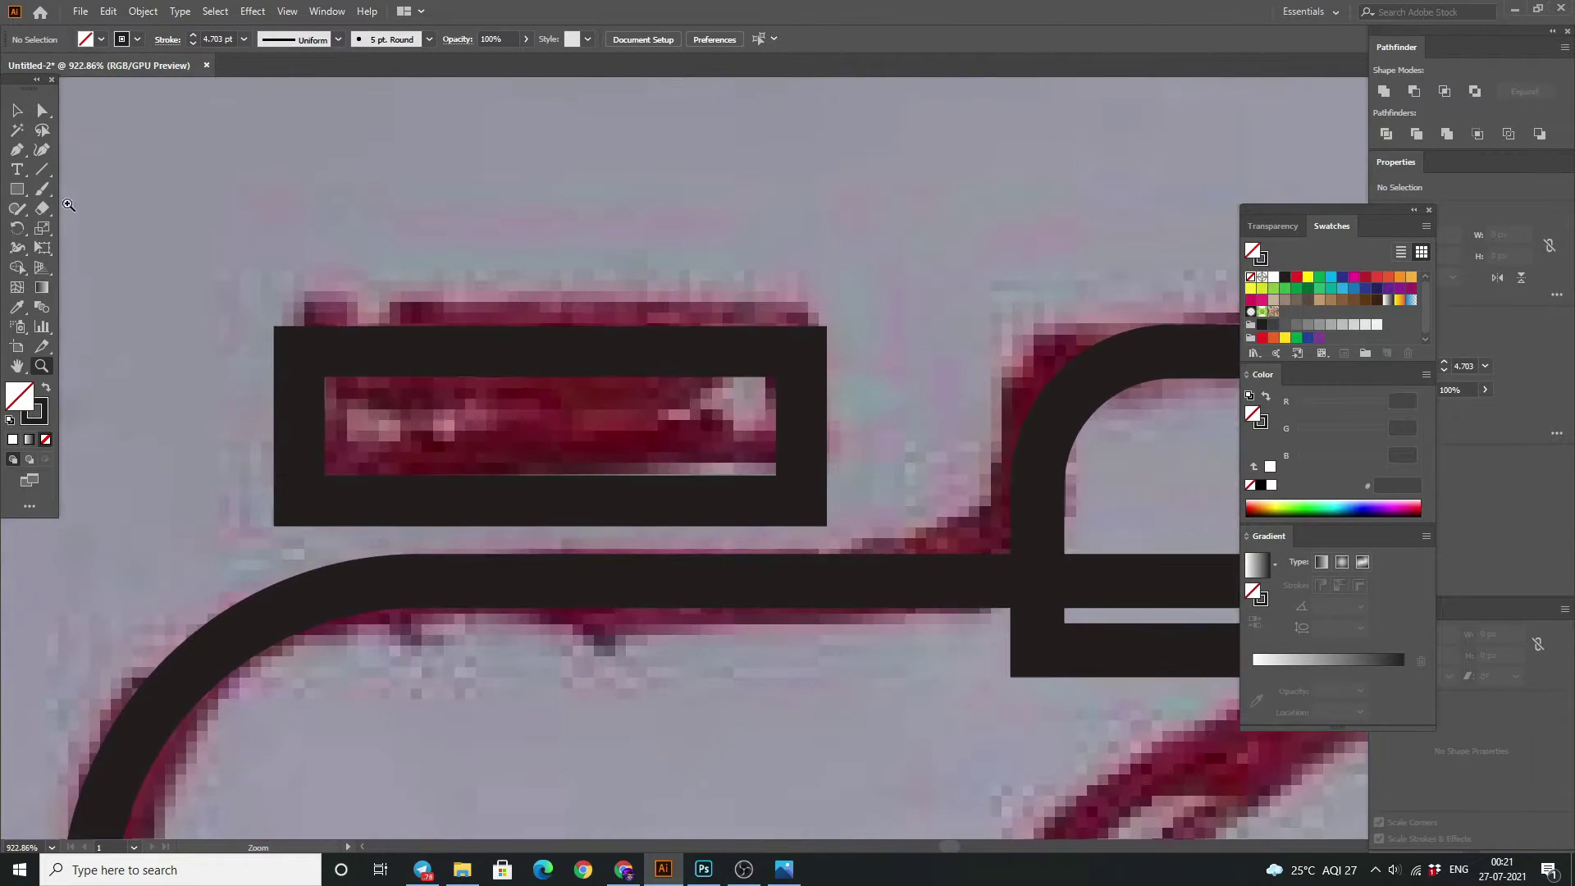
pyautogui.click(16, 110)
pyautogui.click(324, 394)
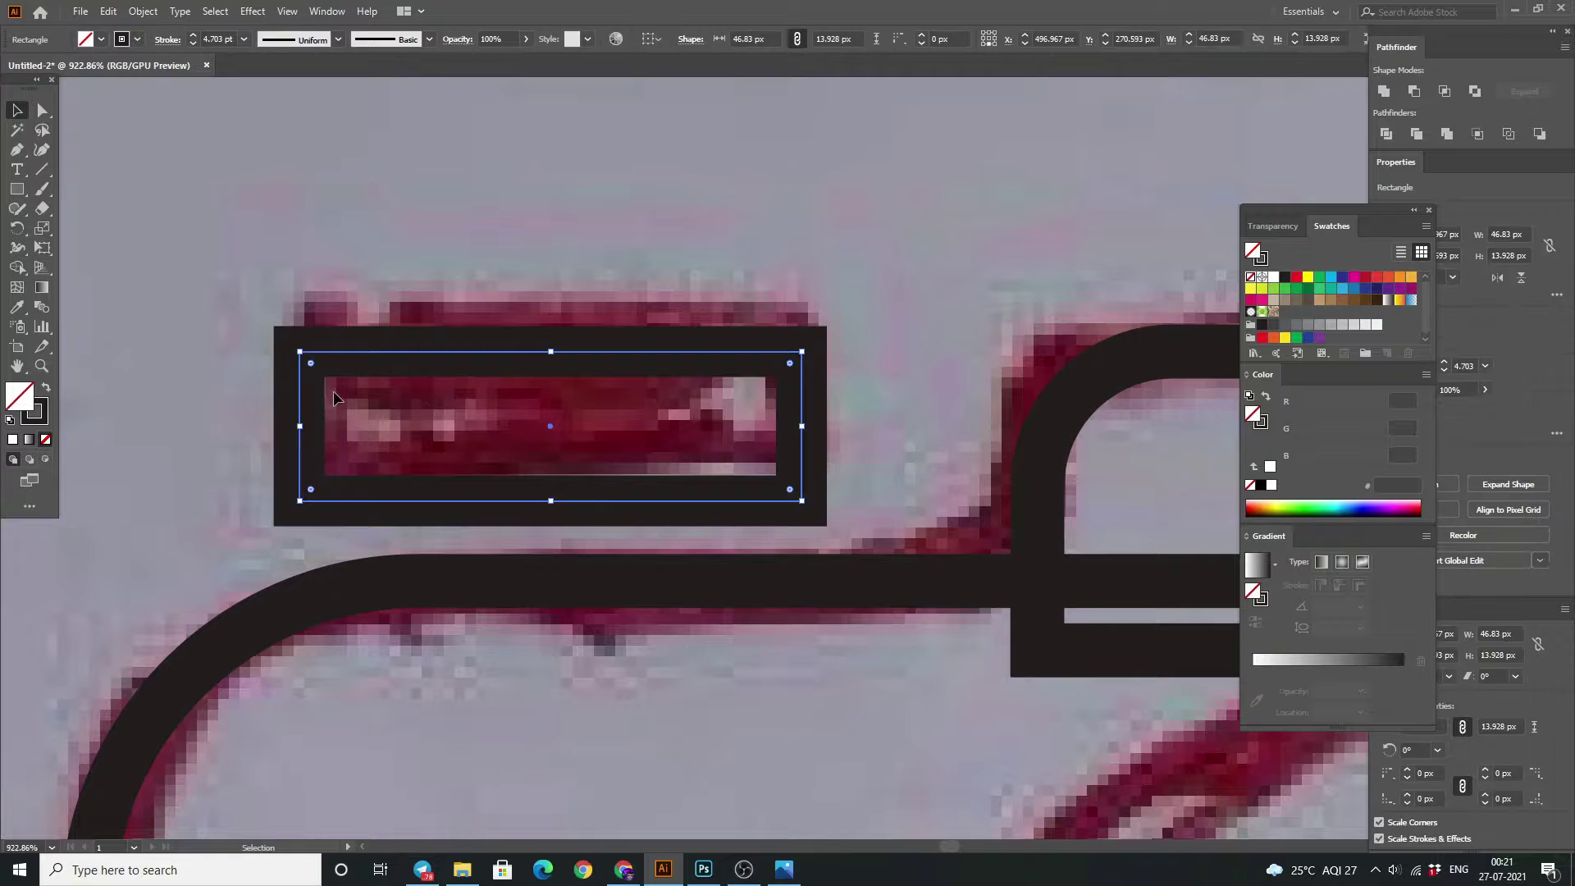
pyautogui.moveTo(311, 364); pyautogui.dragTo(318, 373)
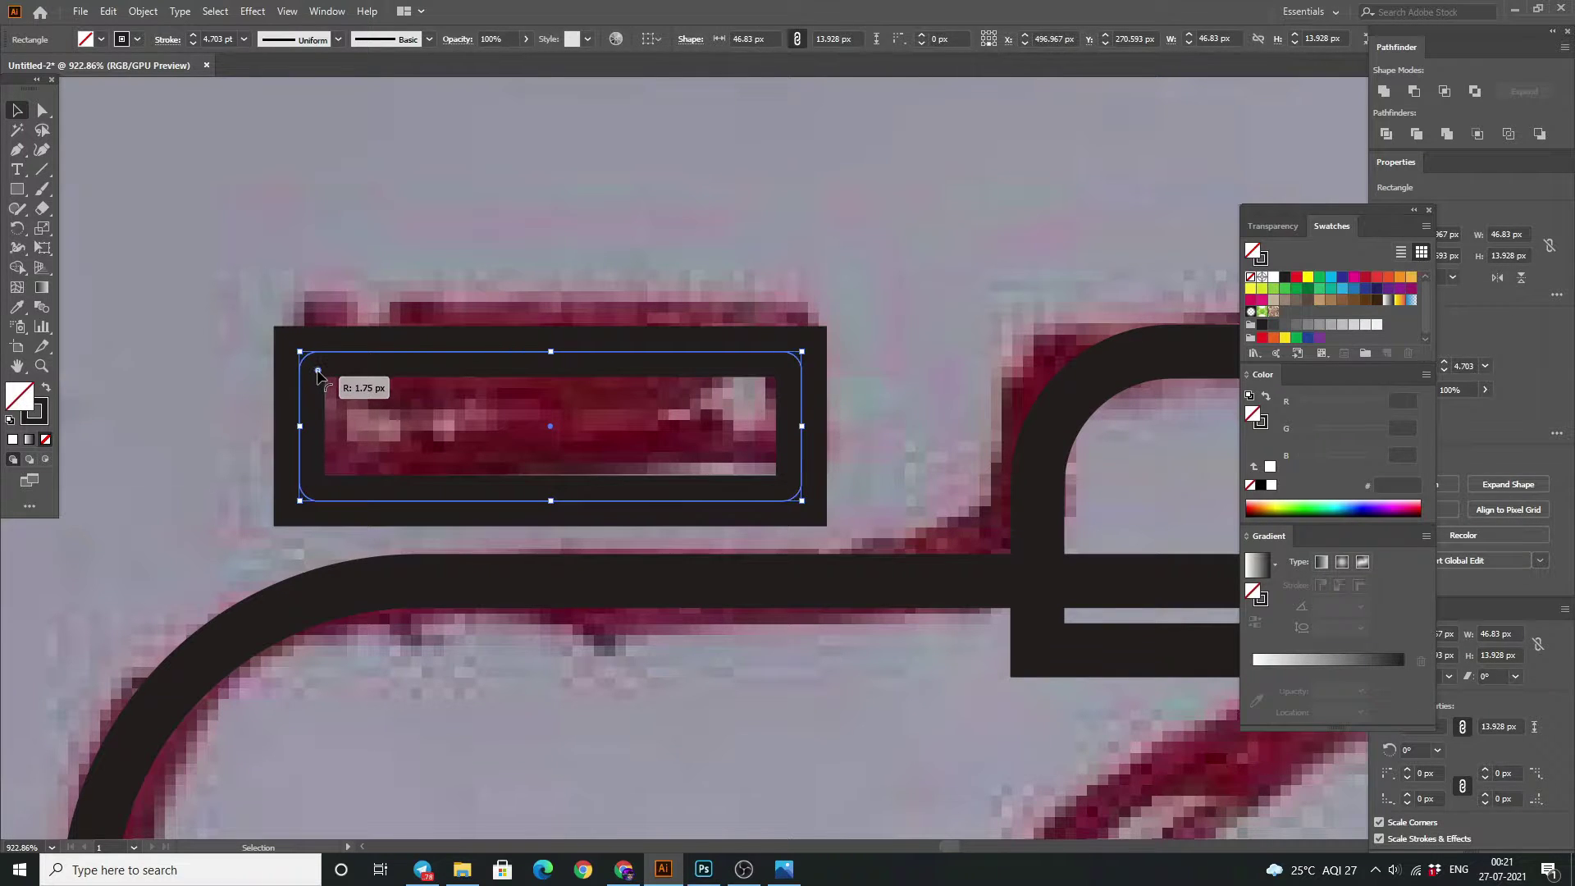
pyautogui.click(315, 271)
pyautogui.press('z')
pyautogui.scroll(-8, 402, 344)
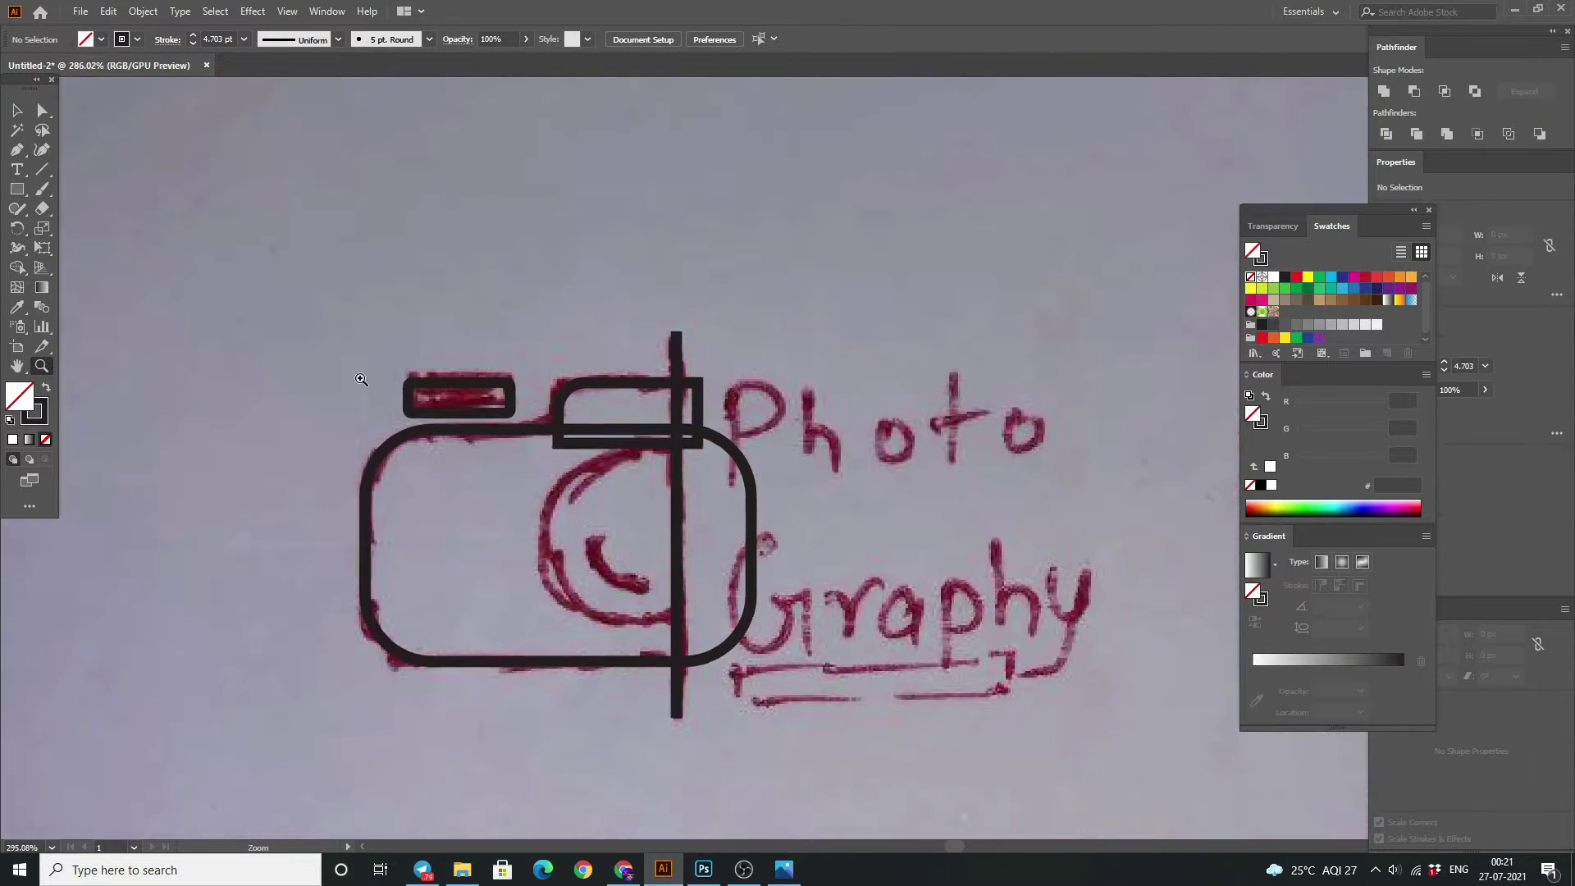
pyautogui.scroll(8, 402, 387)
# Increase the small rectangle's corner radius to about 2.474 px.
pyautogui.press('v')
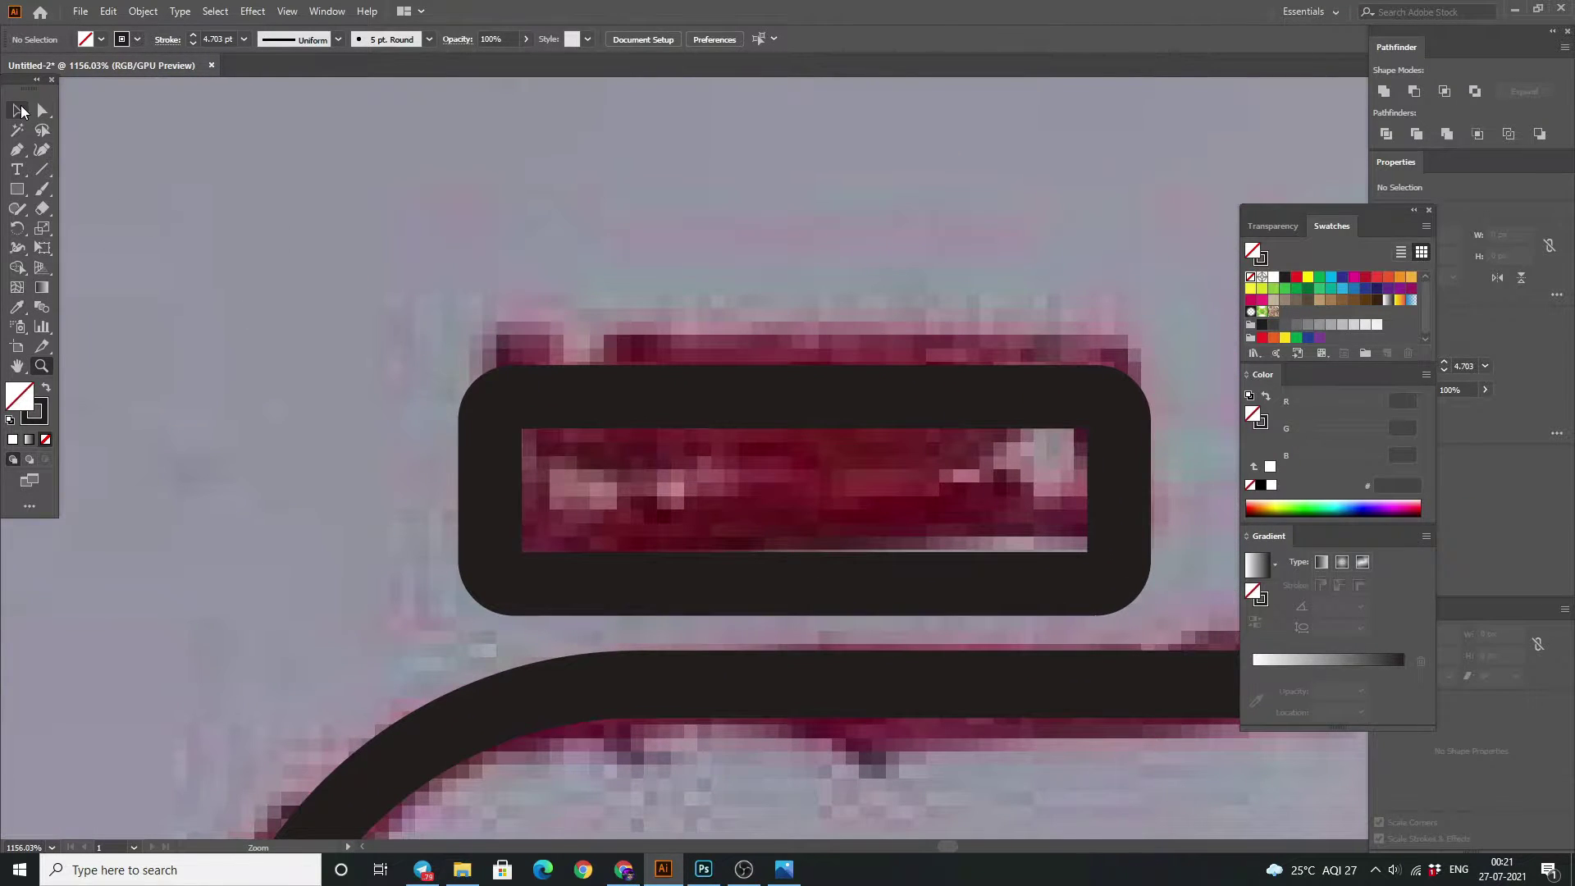
pyautogui.click(534, 398)
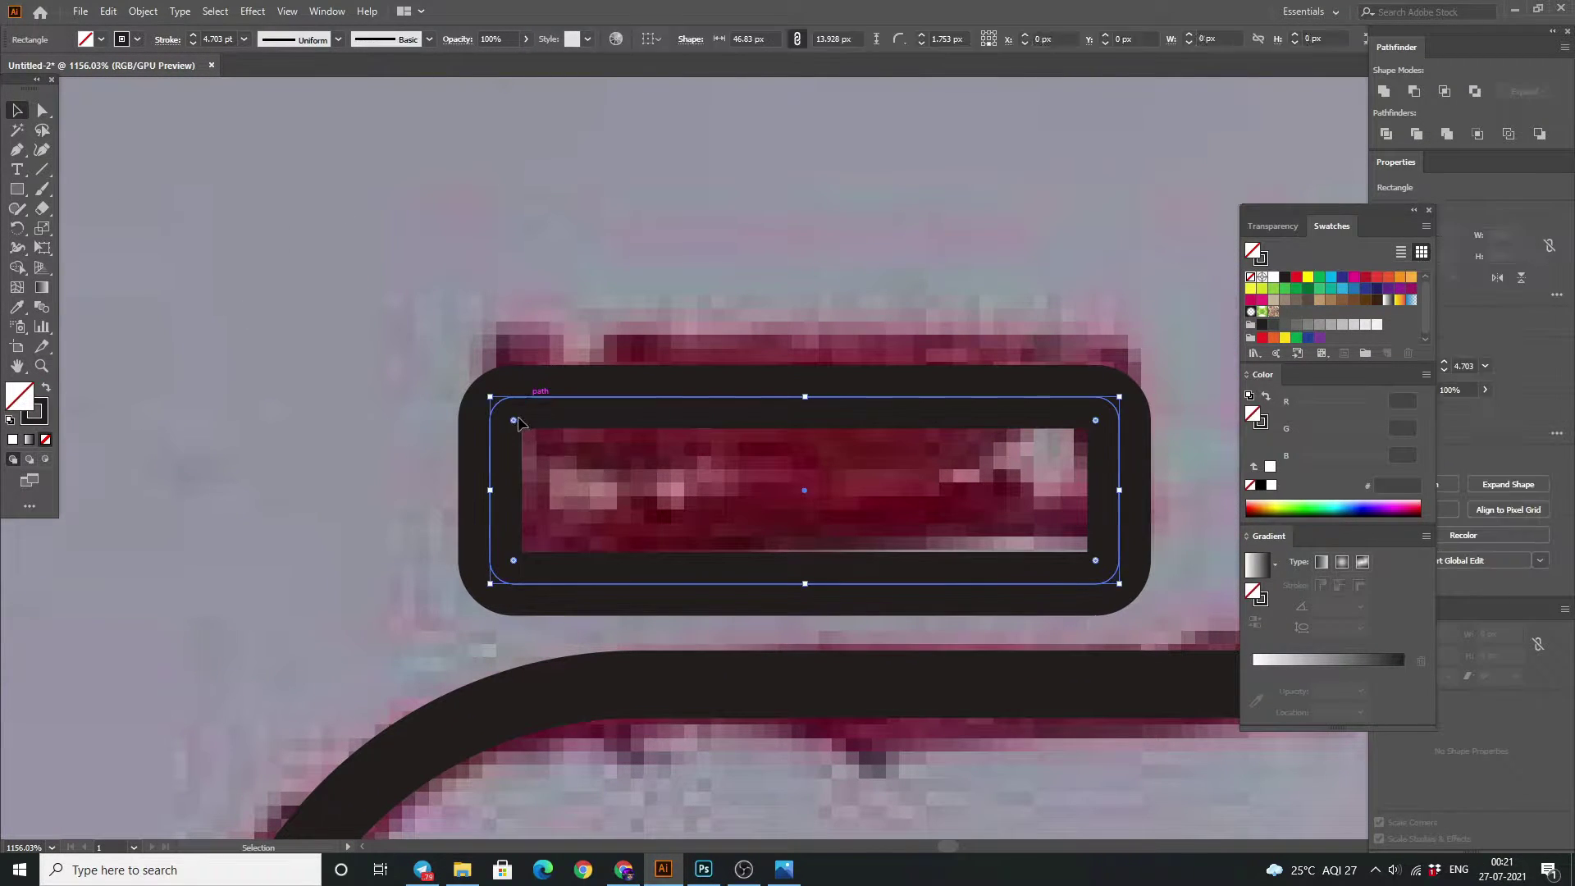
pyautogui.moveTo(517, 425); pyautogui.dragTo(526, 426)
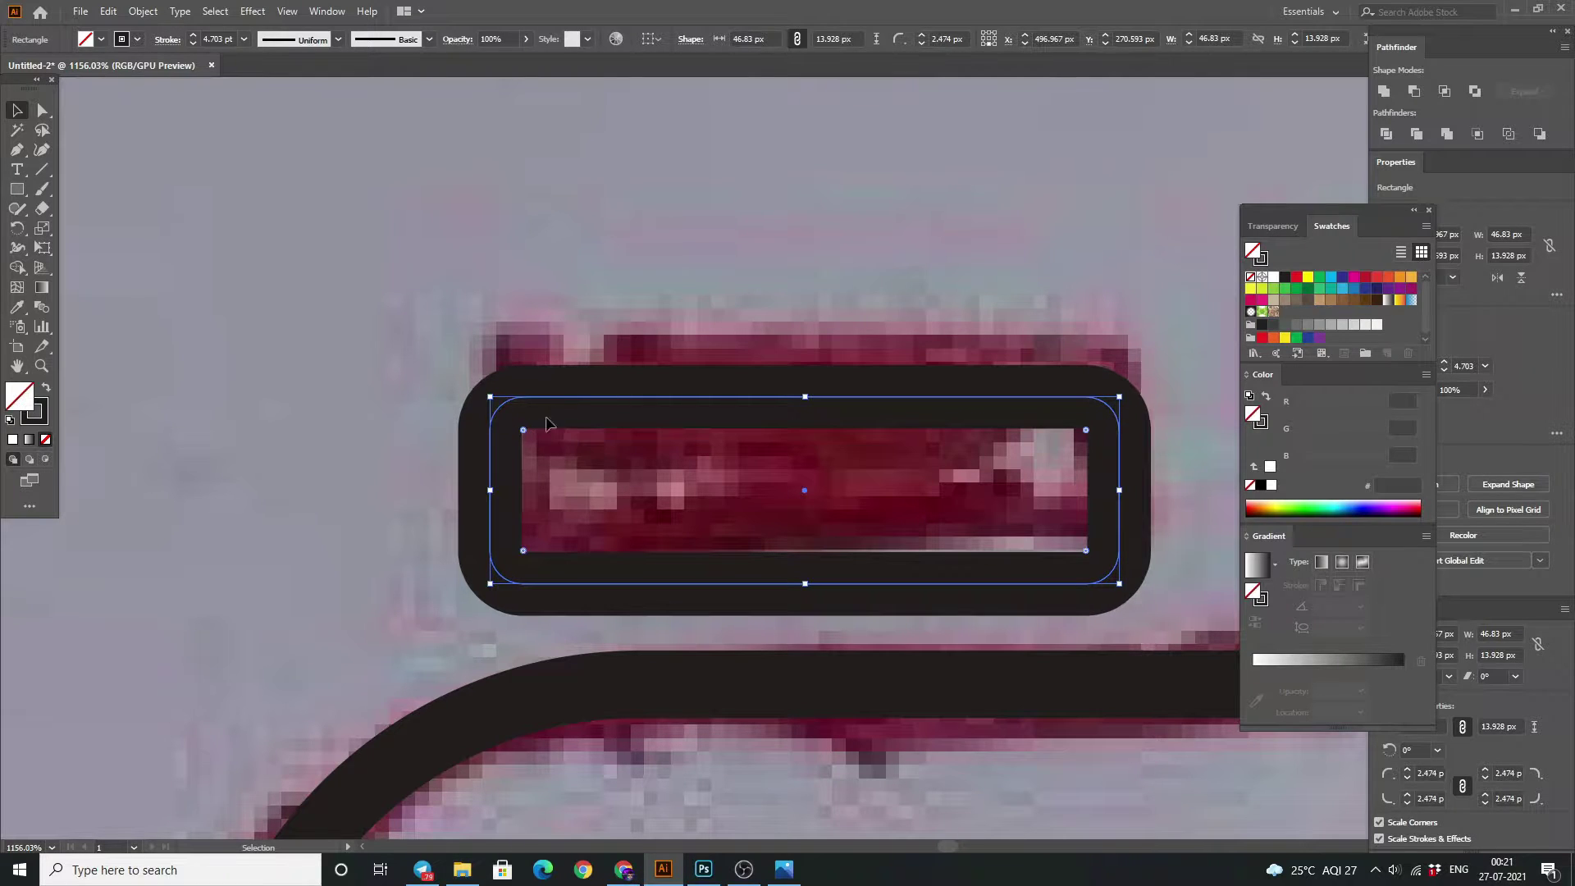
pyautogui.click(594, 308)
pyautogui.press('z')
pyautogui.scroll(-6, 666, 470)
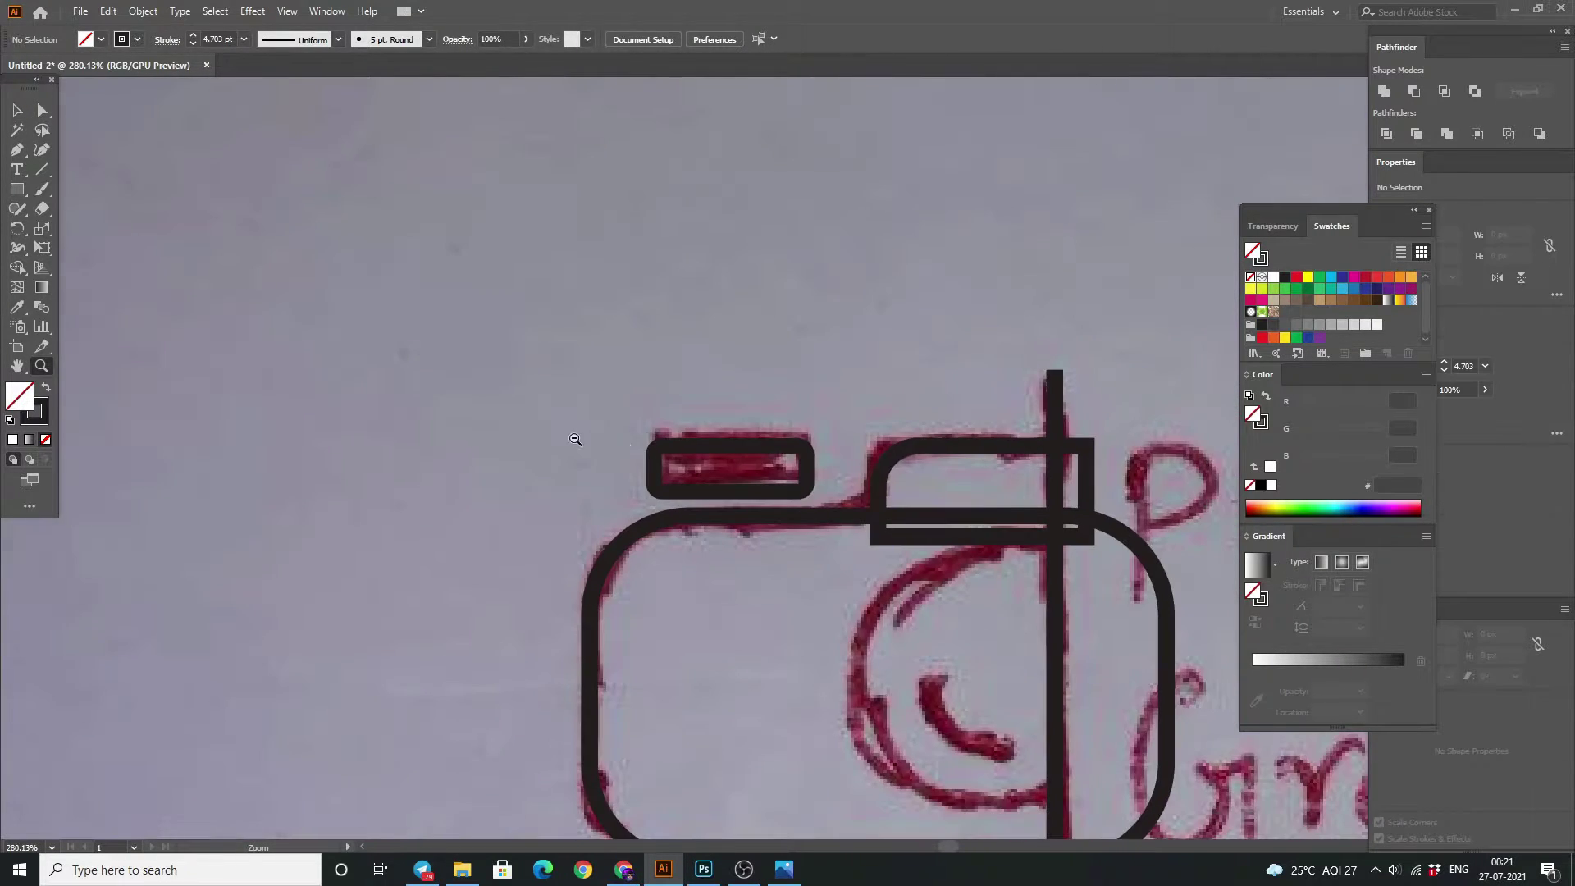
pyautogui.scroll(-2, 510, 392)
pyautogui.scroll(-2, 510, 392)
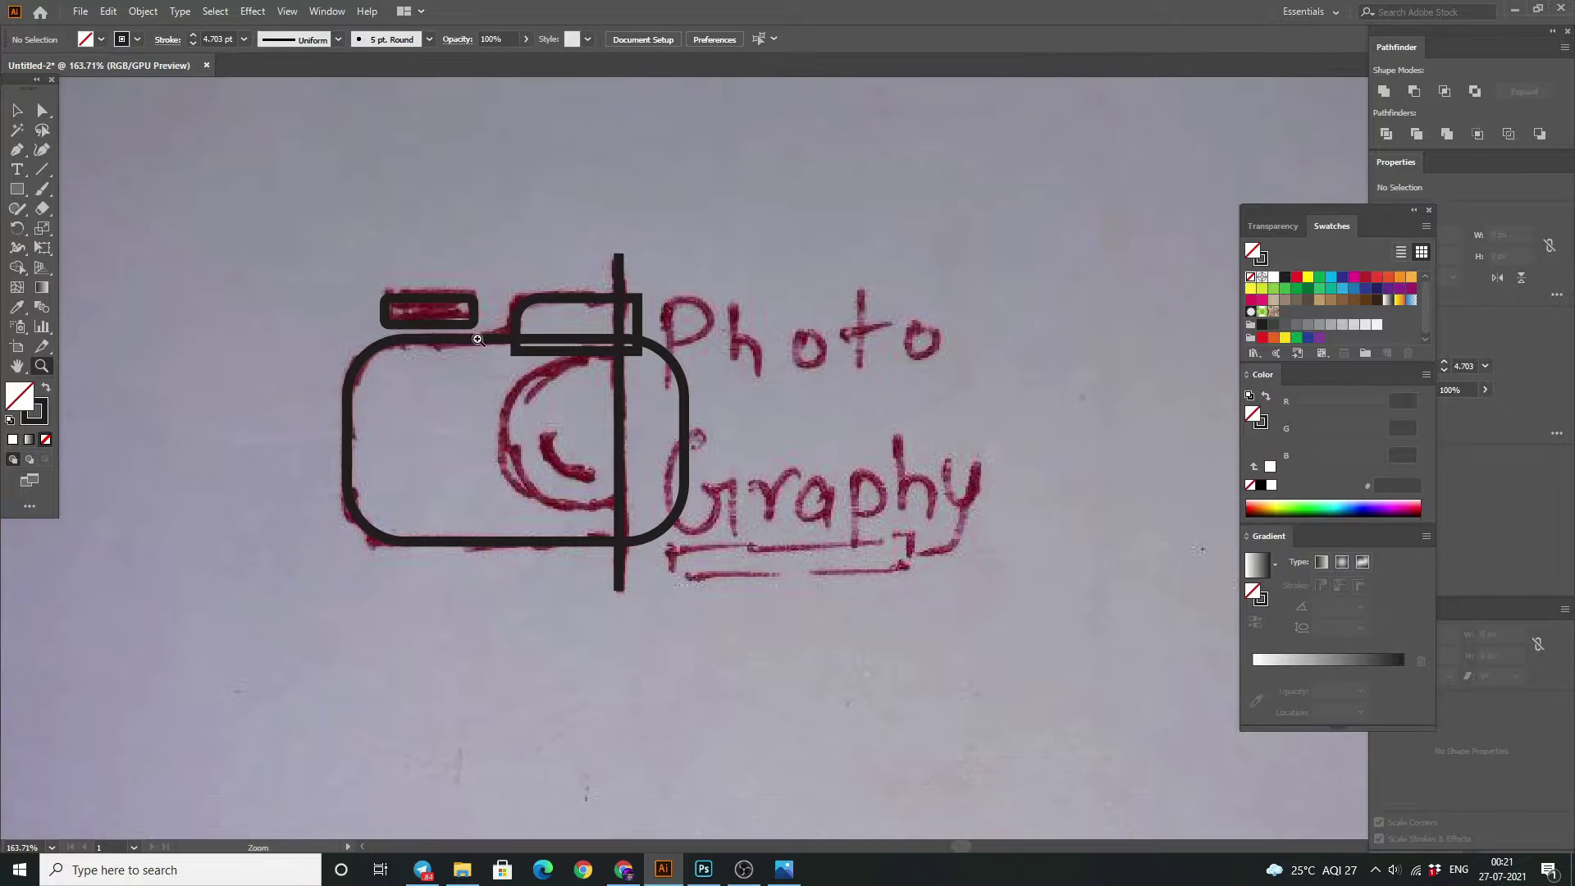
pyautogui.scroll(5, 644, 483)
pyautogui.scroll(-1, 644, 484)
pyautogui.scroll(-2, 517, 432)
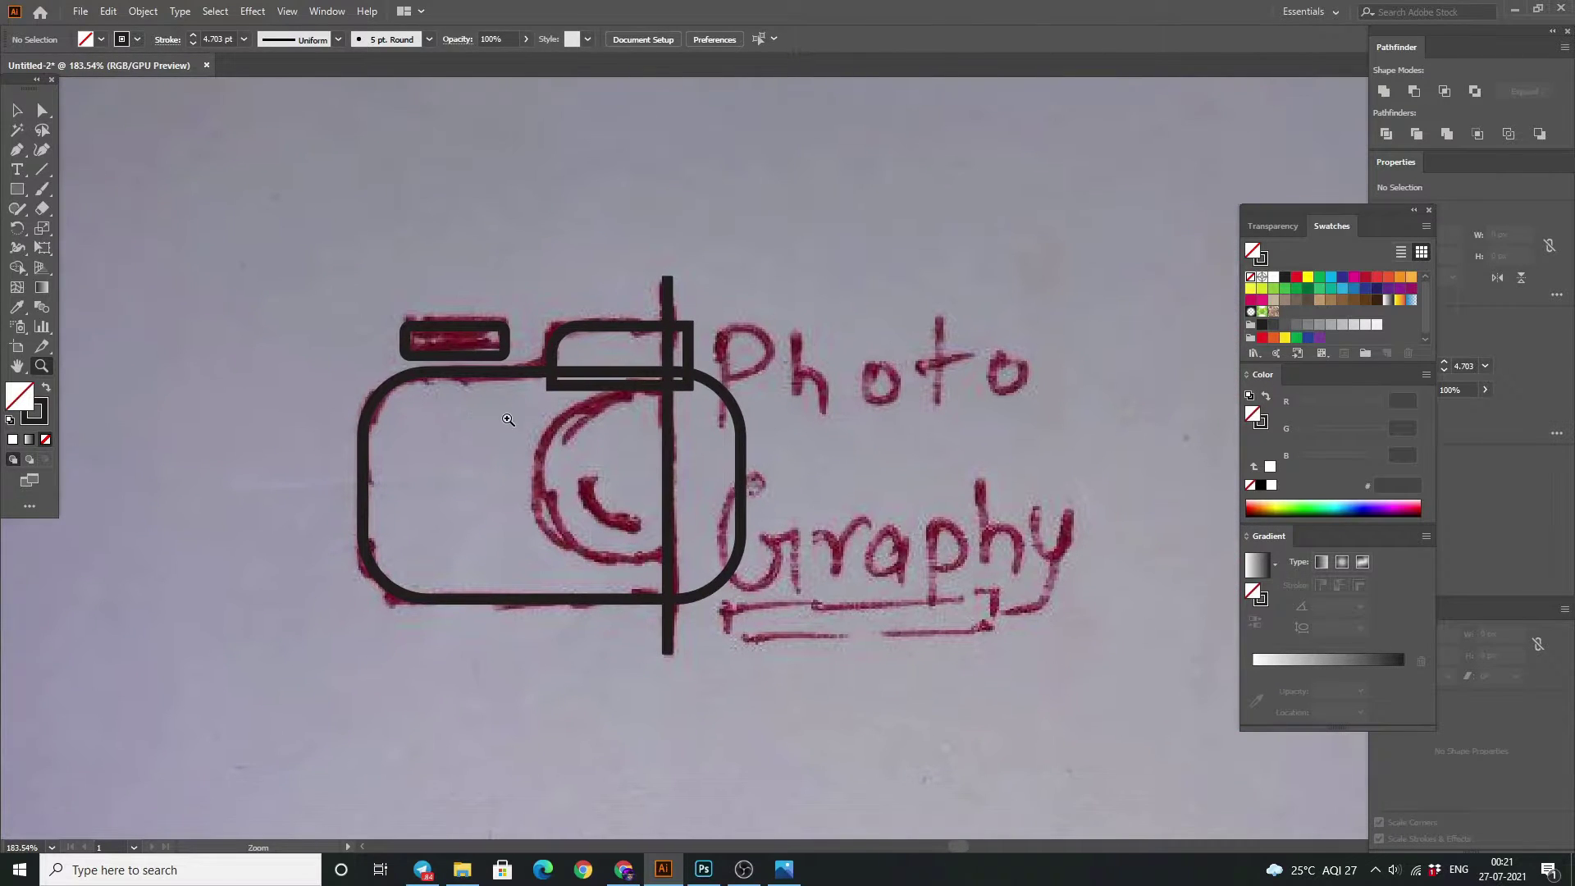
pyautogui.scroll(2, 578, 450)
pyautogui.scroll(2, 578, 450)
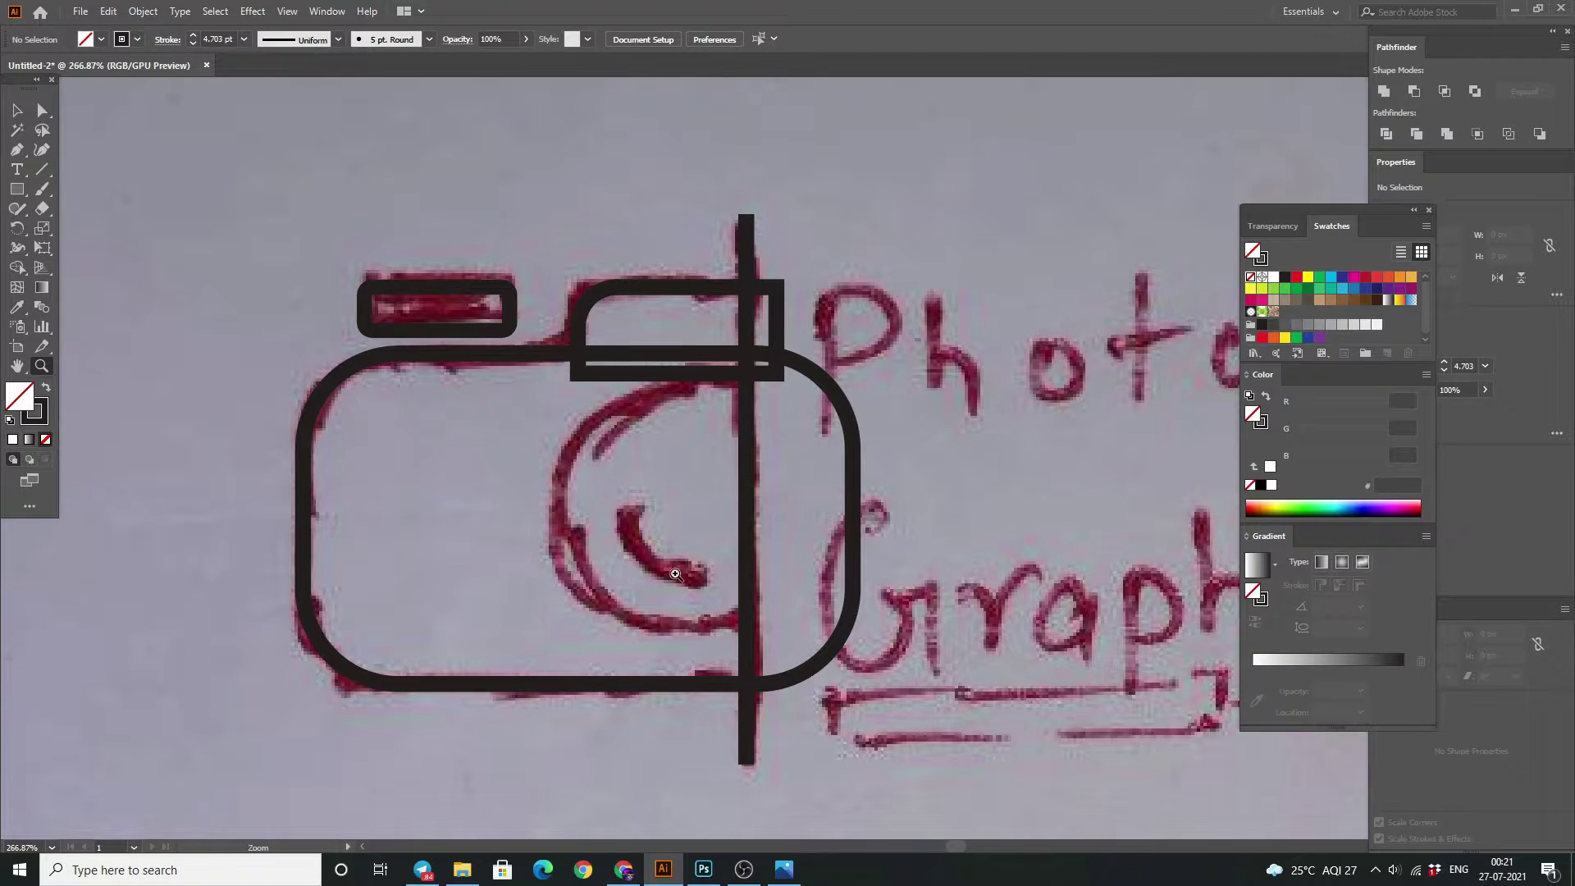
pyautogui.click(27, 115)
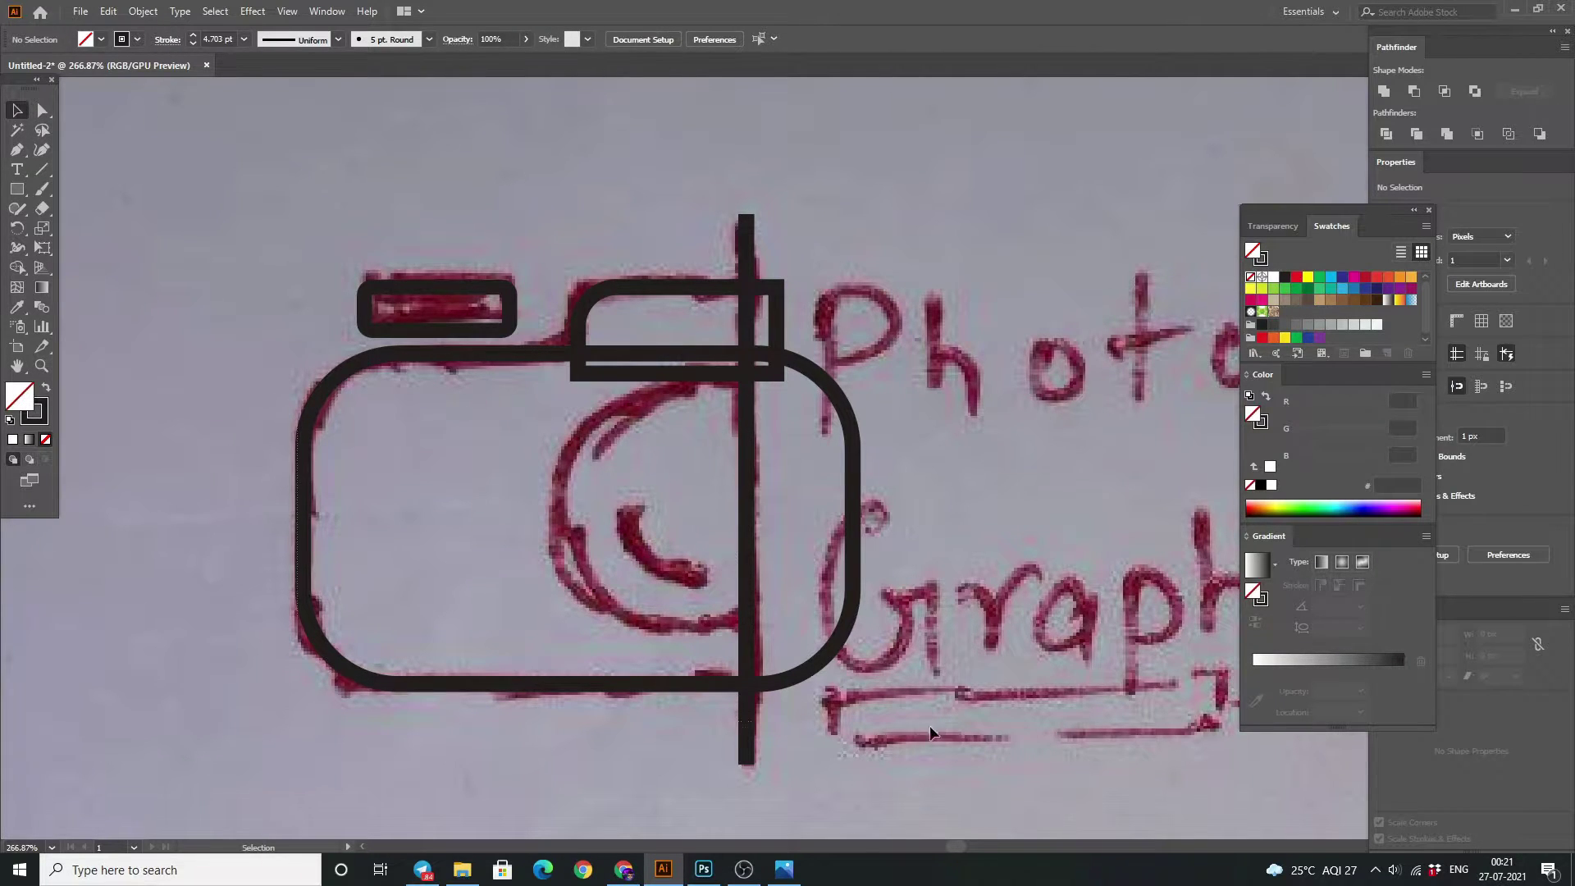
# Expand all the camera outlines into filled shapes, including fill and stroke.
pyautogui.hotkey('ctrl', 'a')
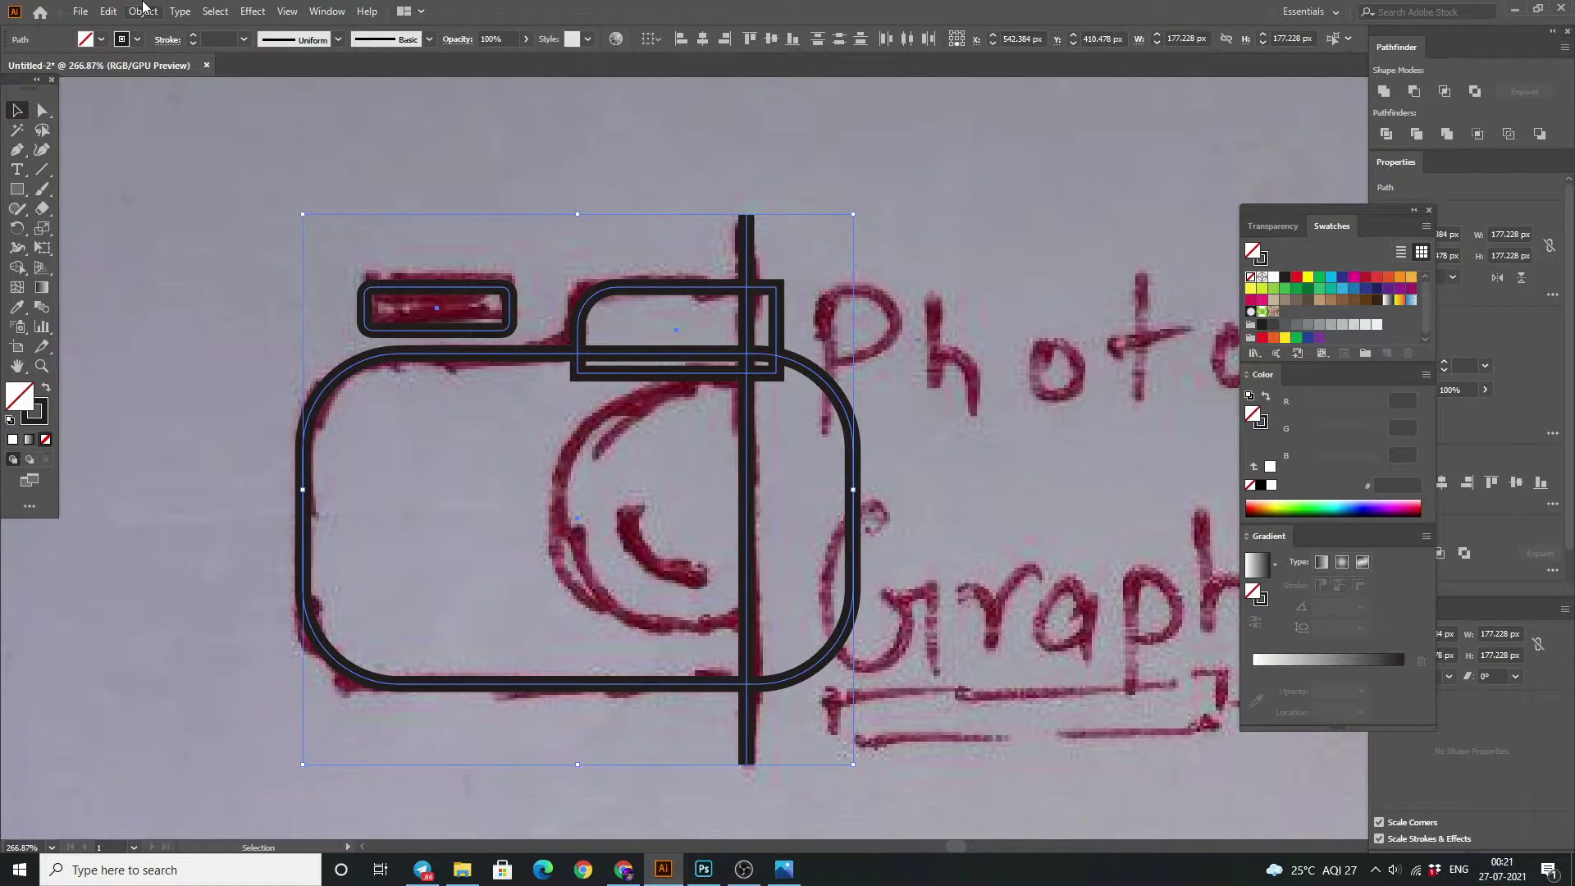
pyautogui.click(142, 10)
pyautogui.click(164, 208)
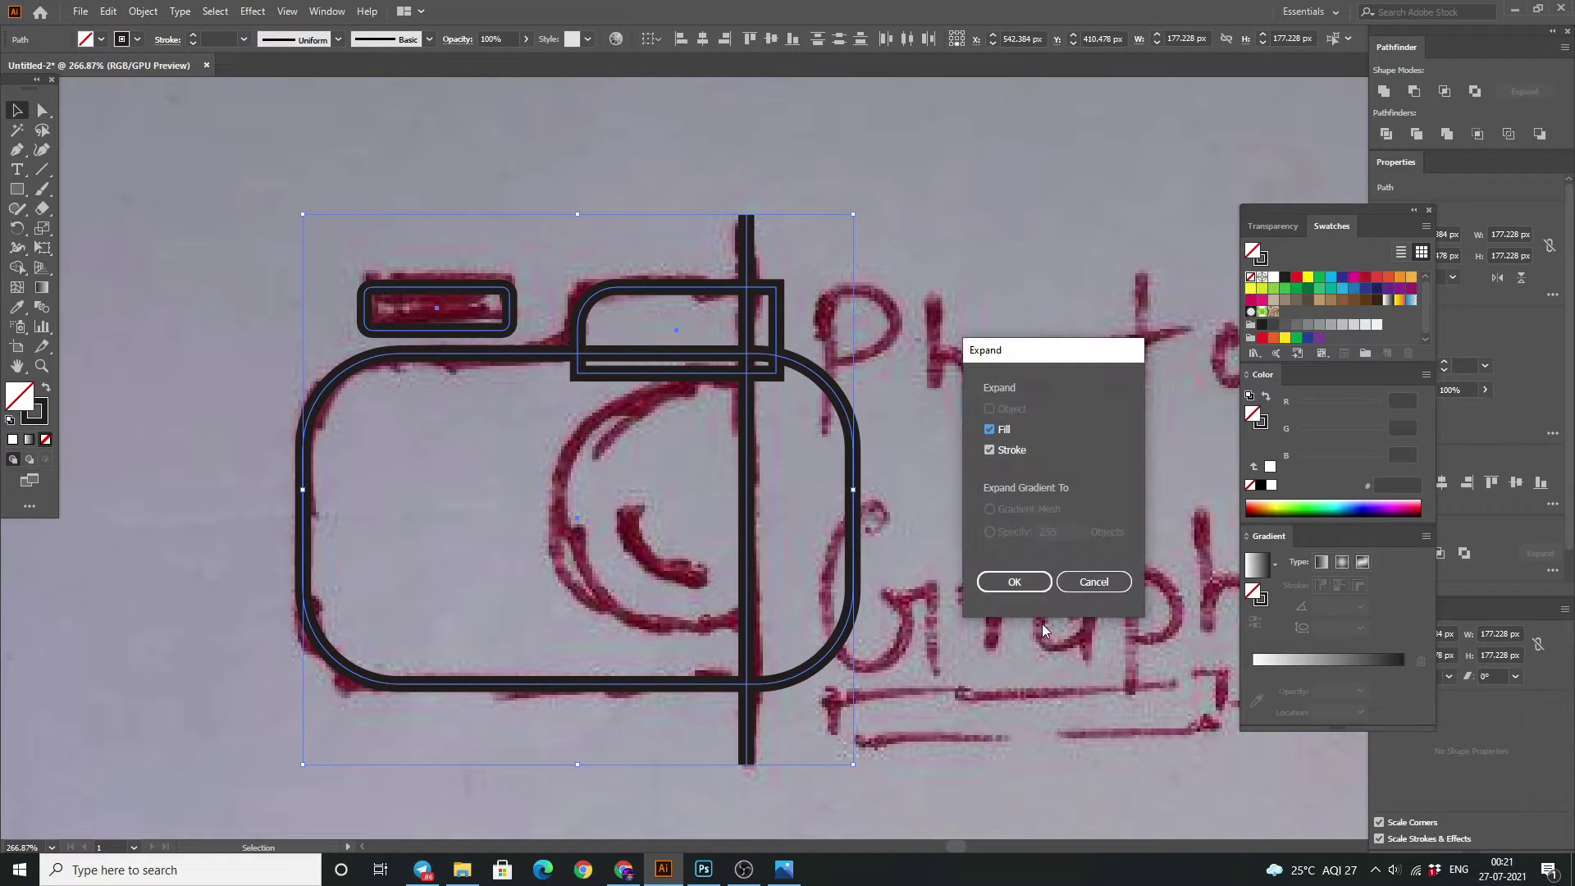
pyautogui.press('Return')
pyautogui.click(625, 169)
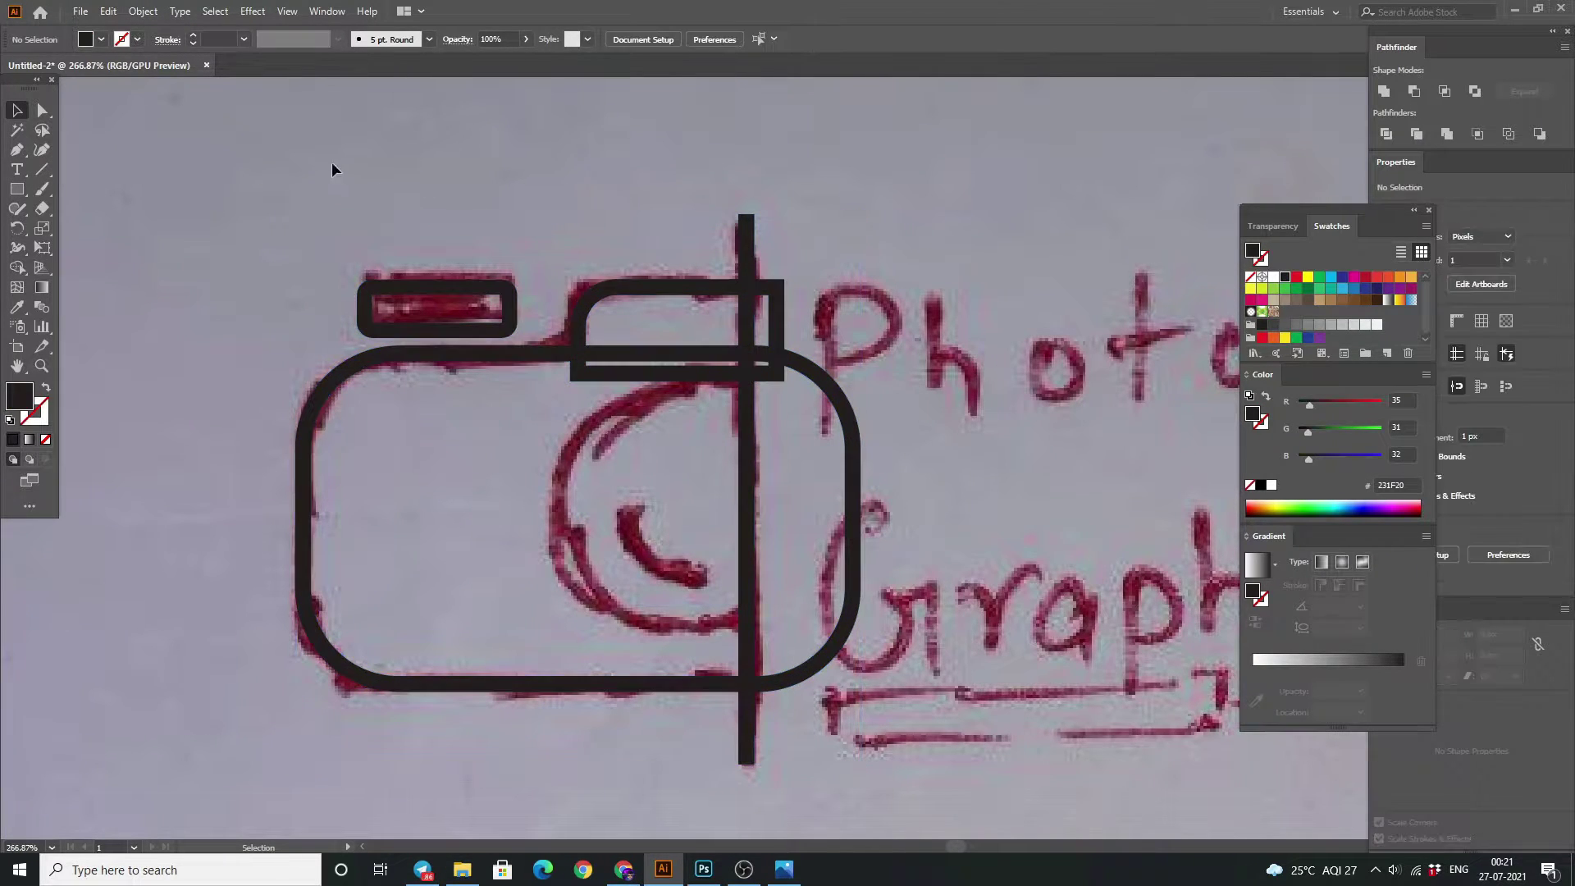
# With Shape Builder, delete the body's rounded right side and top-box overhang, and merge the divider pieces.
pyautogui.hotkey('ctrl', 'a')
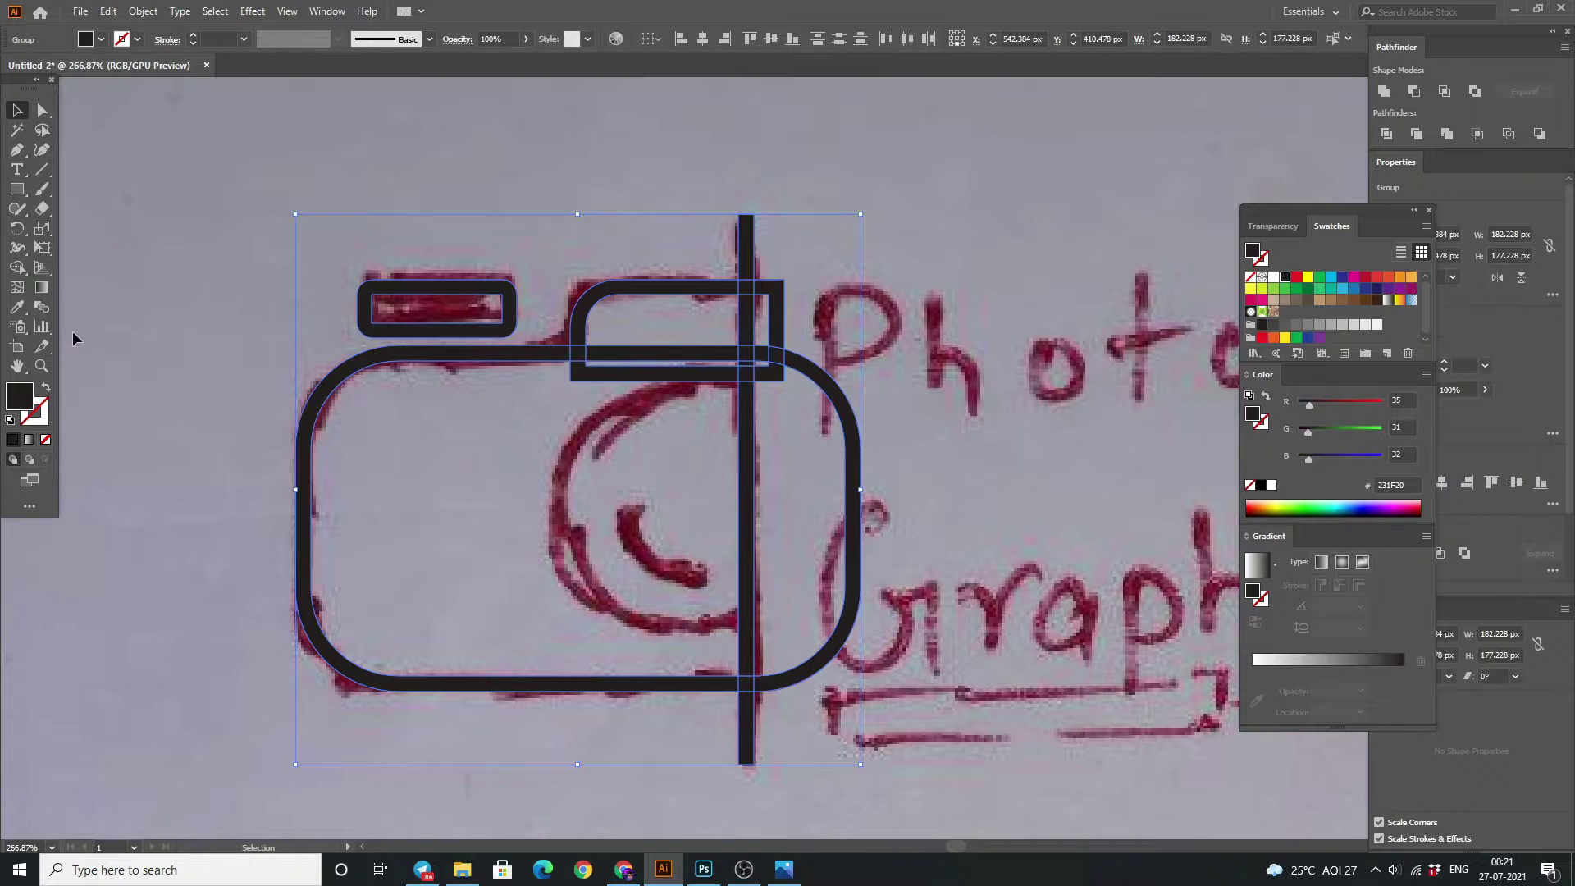
pyautogui.click(16, 267)
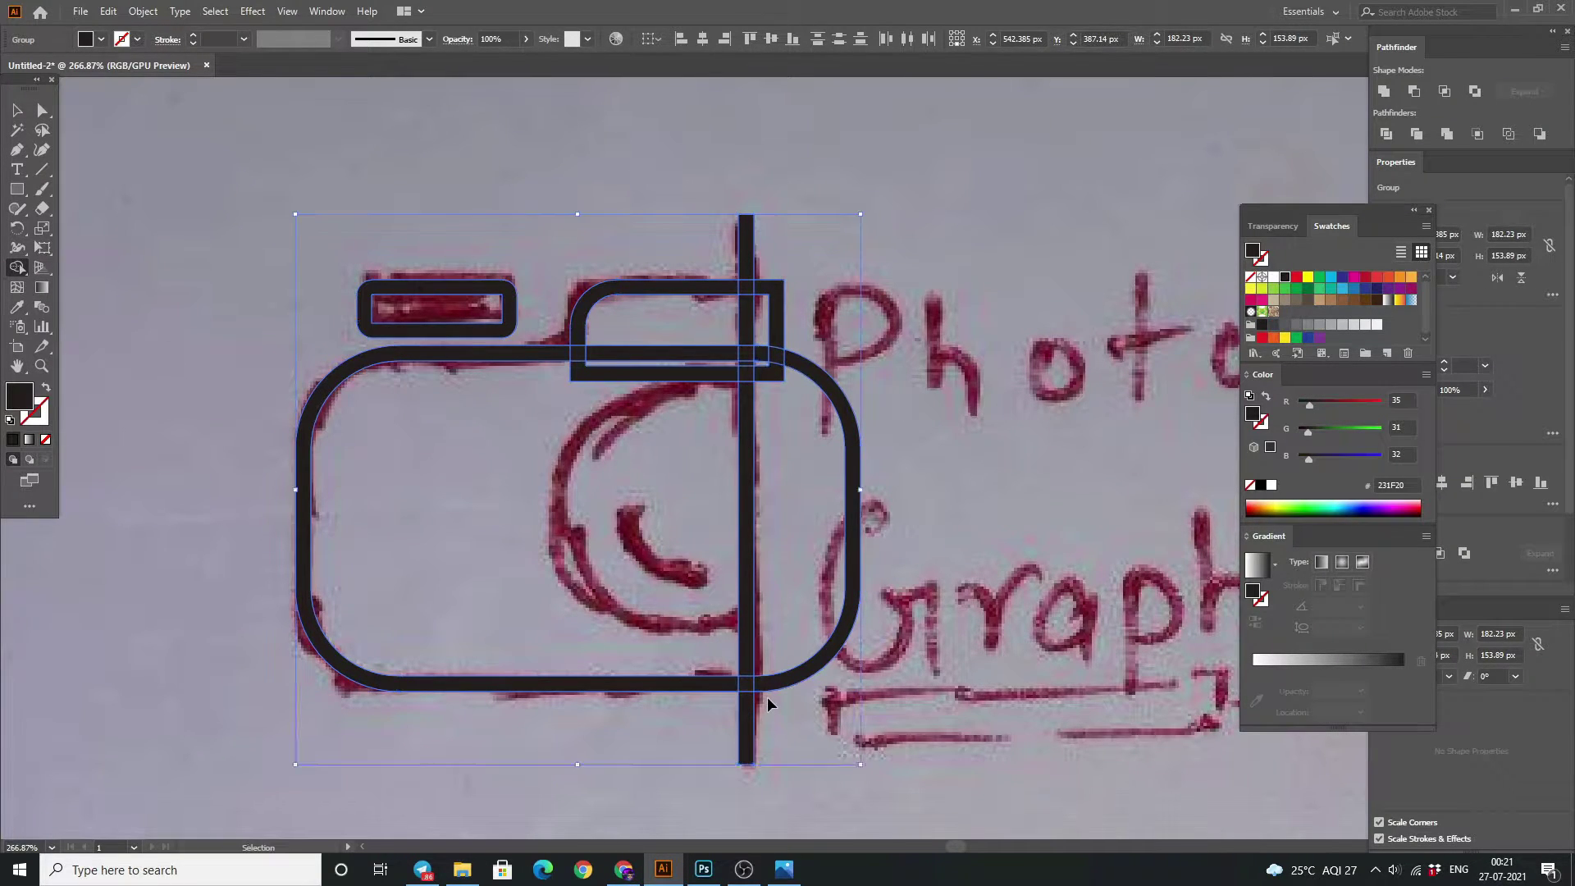
pyautogui.moveTo(790, 687); pyautogui.dragTo(786, 372)
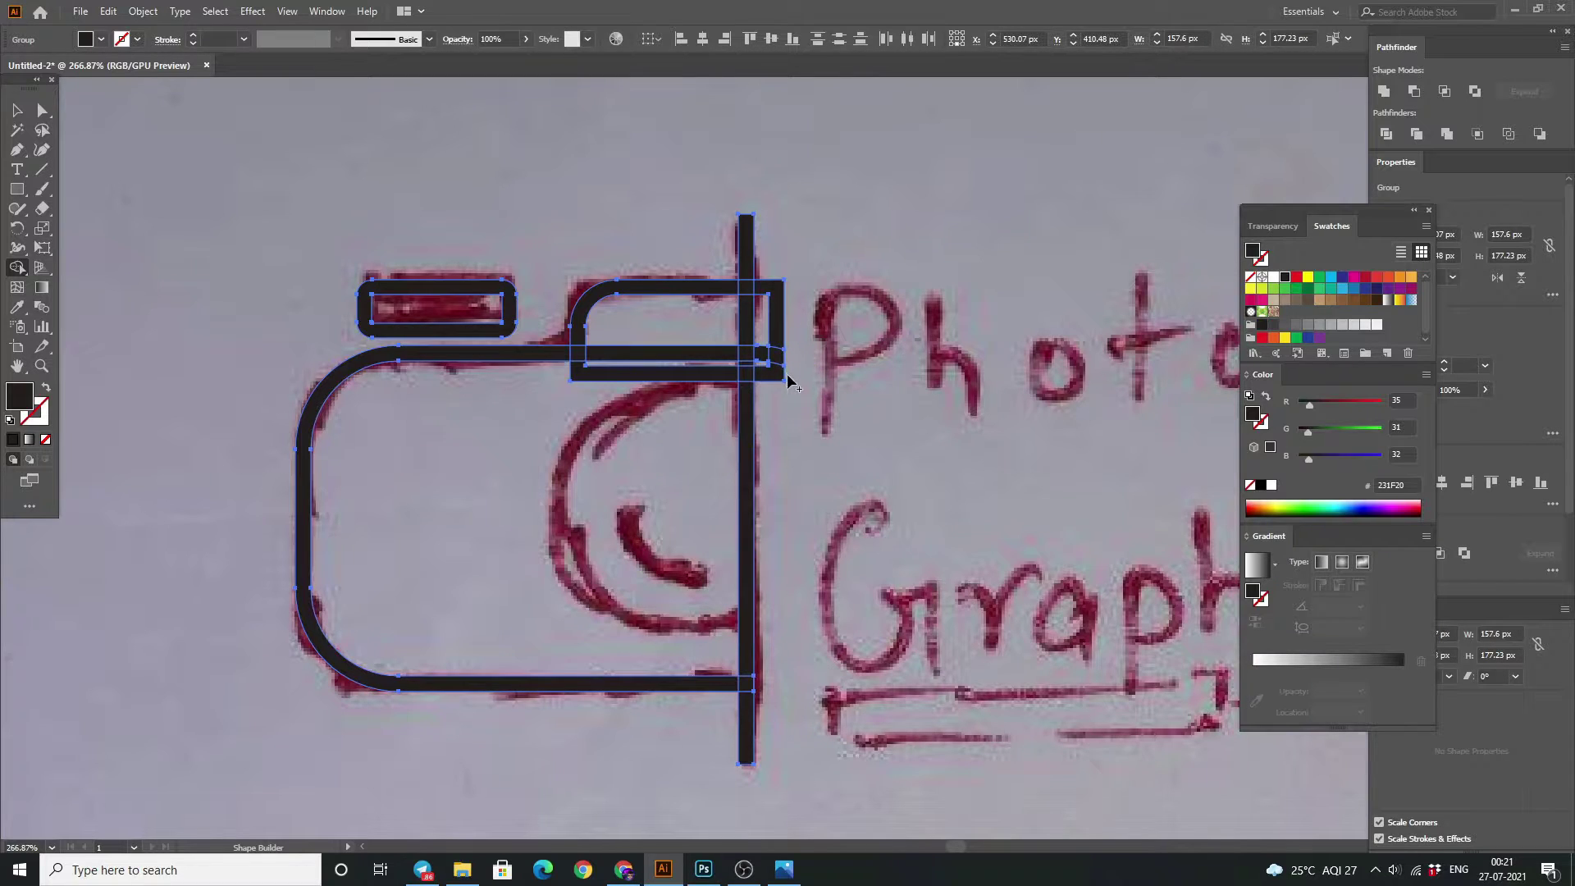
pyautogui.moveTo(770, 256); pyautogui.dragTo(774, 371)
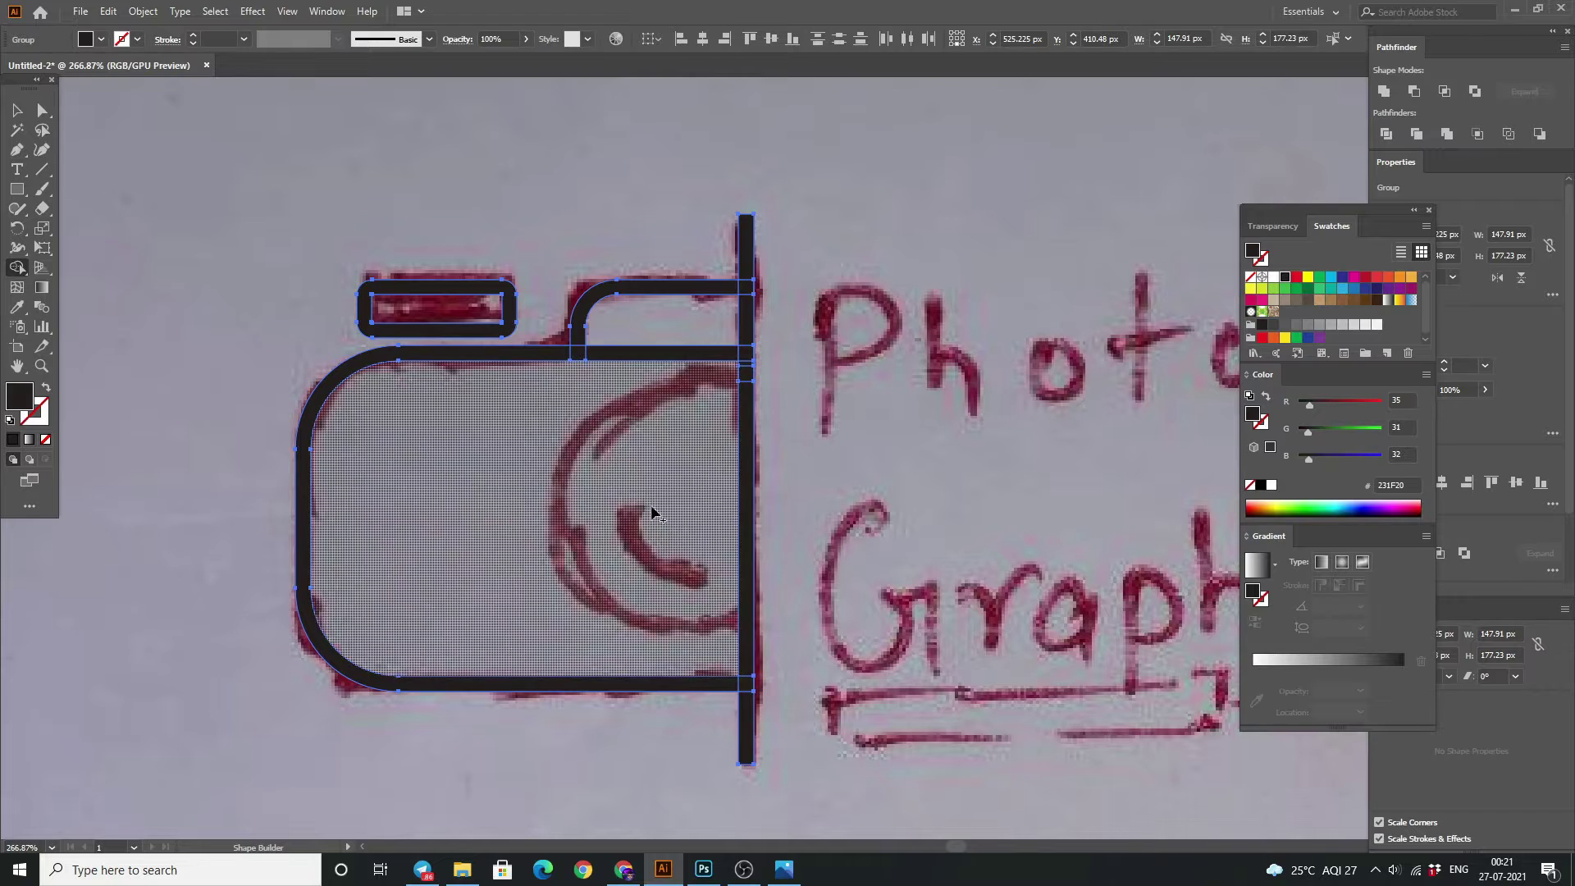
pyautogui.moveTo(747, 392); pyautogui.dragTo(746, 297)
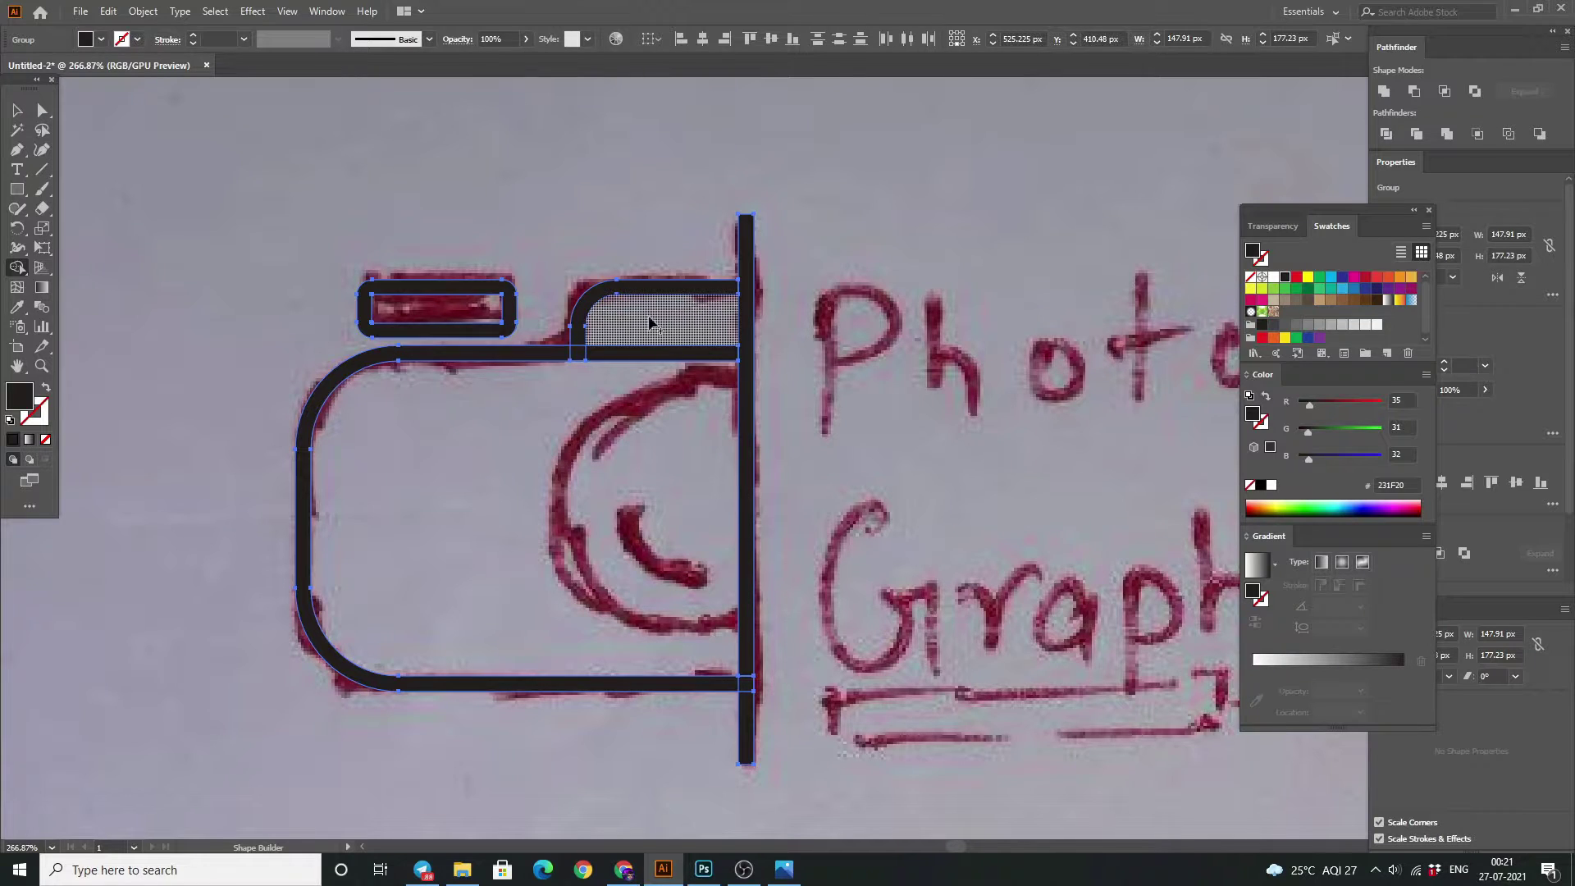
pyautogui.click(580, 355)
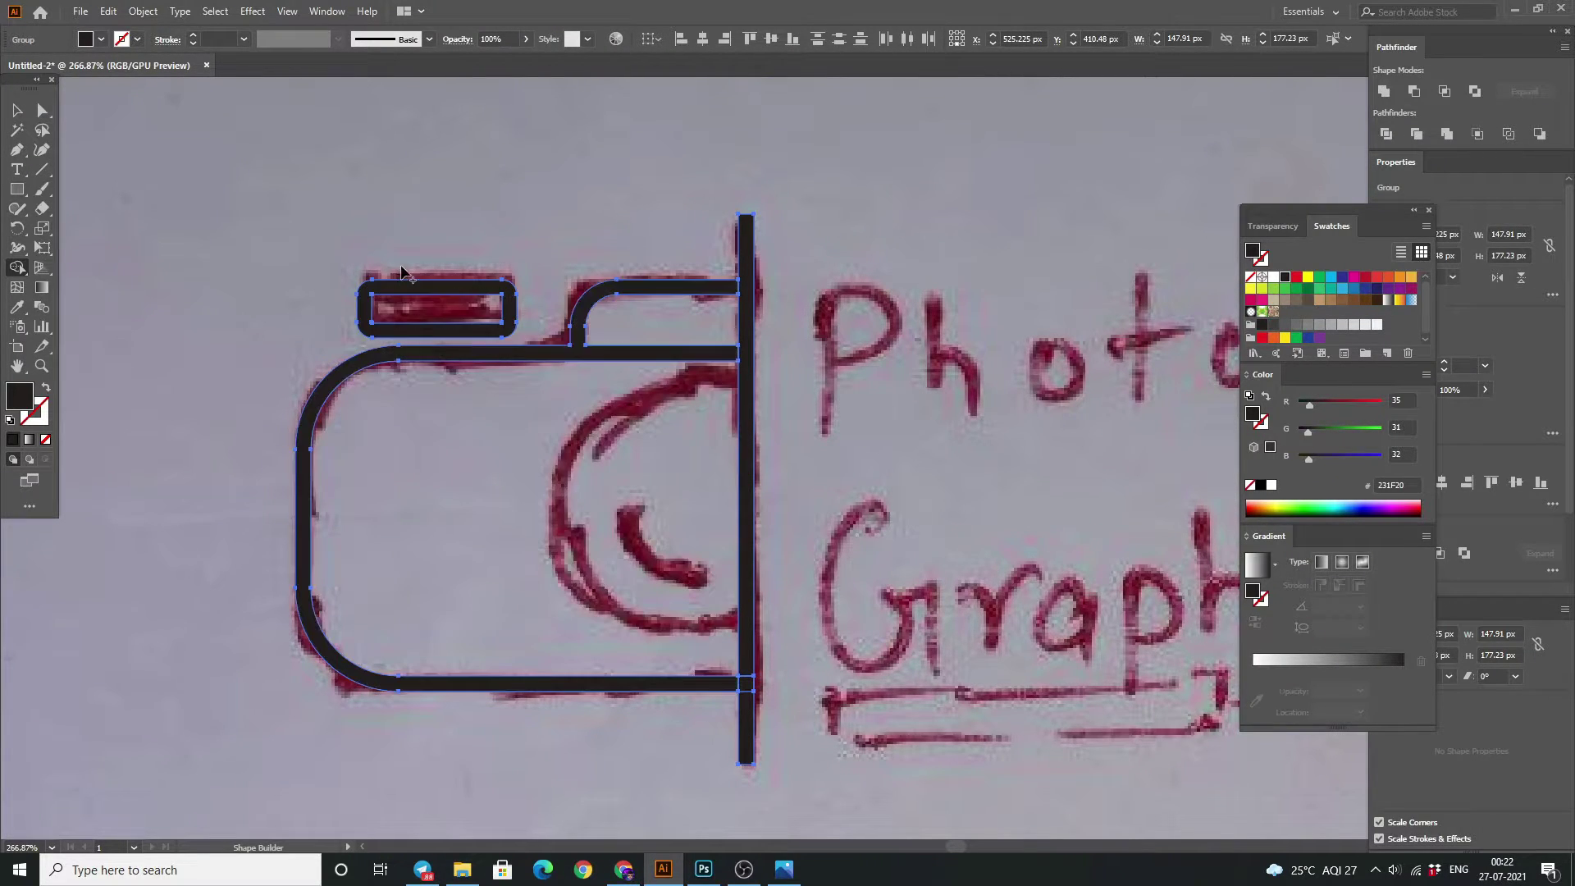
pyautogui.press('v')
pyautogui.click(250, 120)
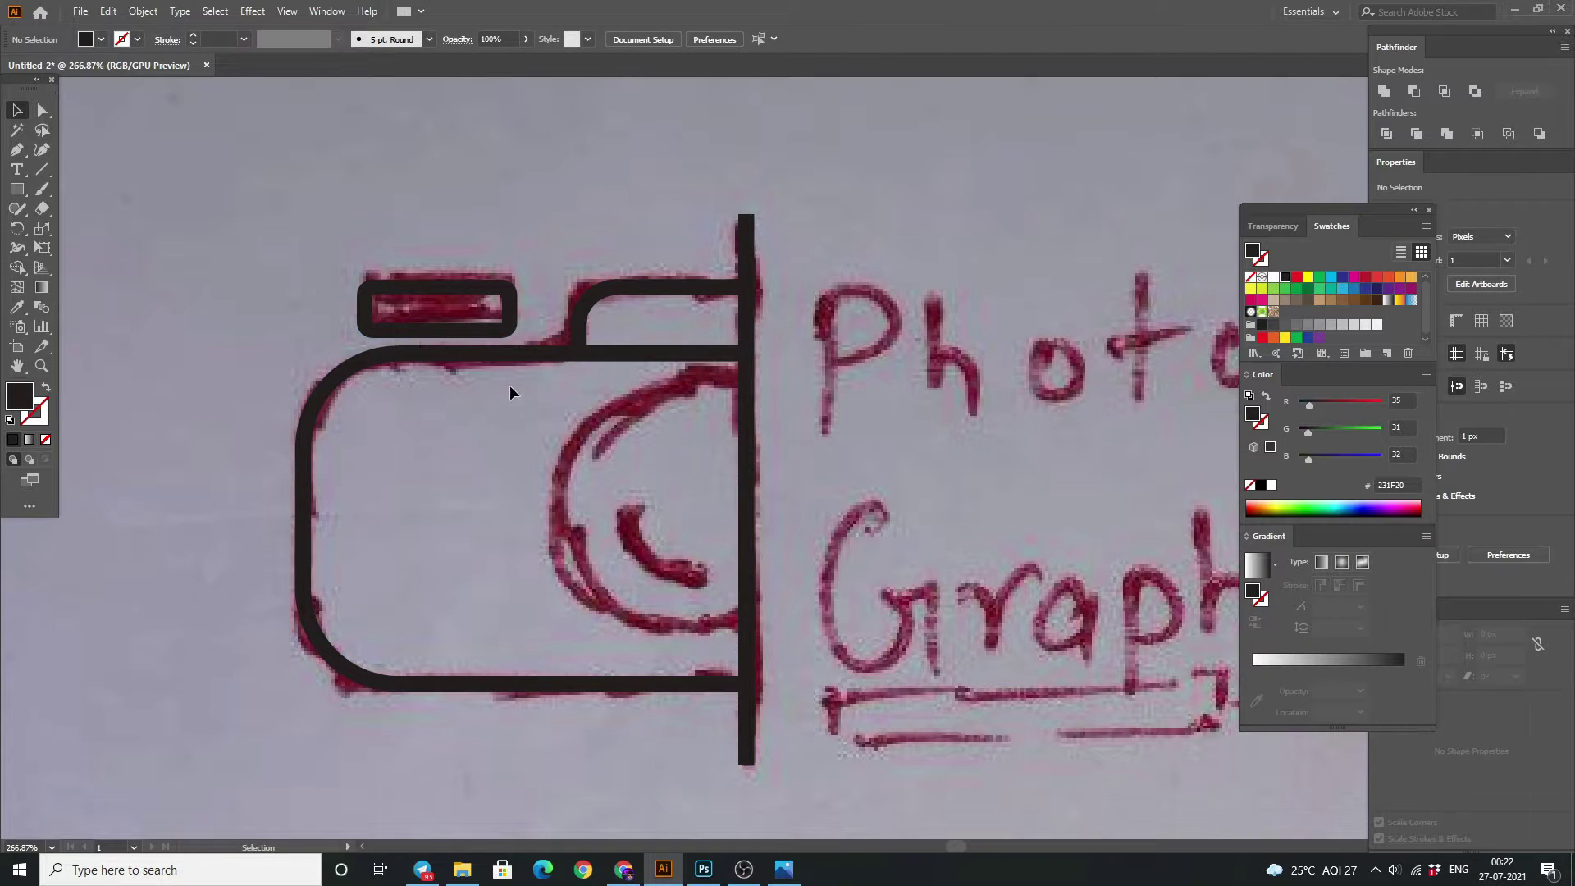
# Draw a circle over the sketched lens with no fill and a 5 pt black stroke.
pyautogui.scroll(-2, 509, 392)
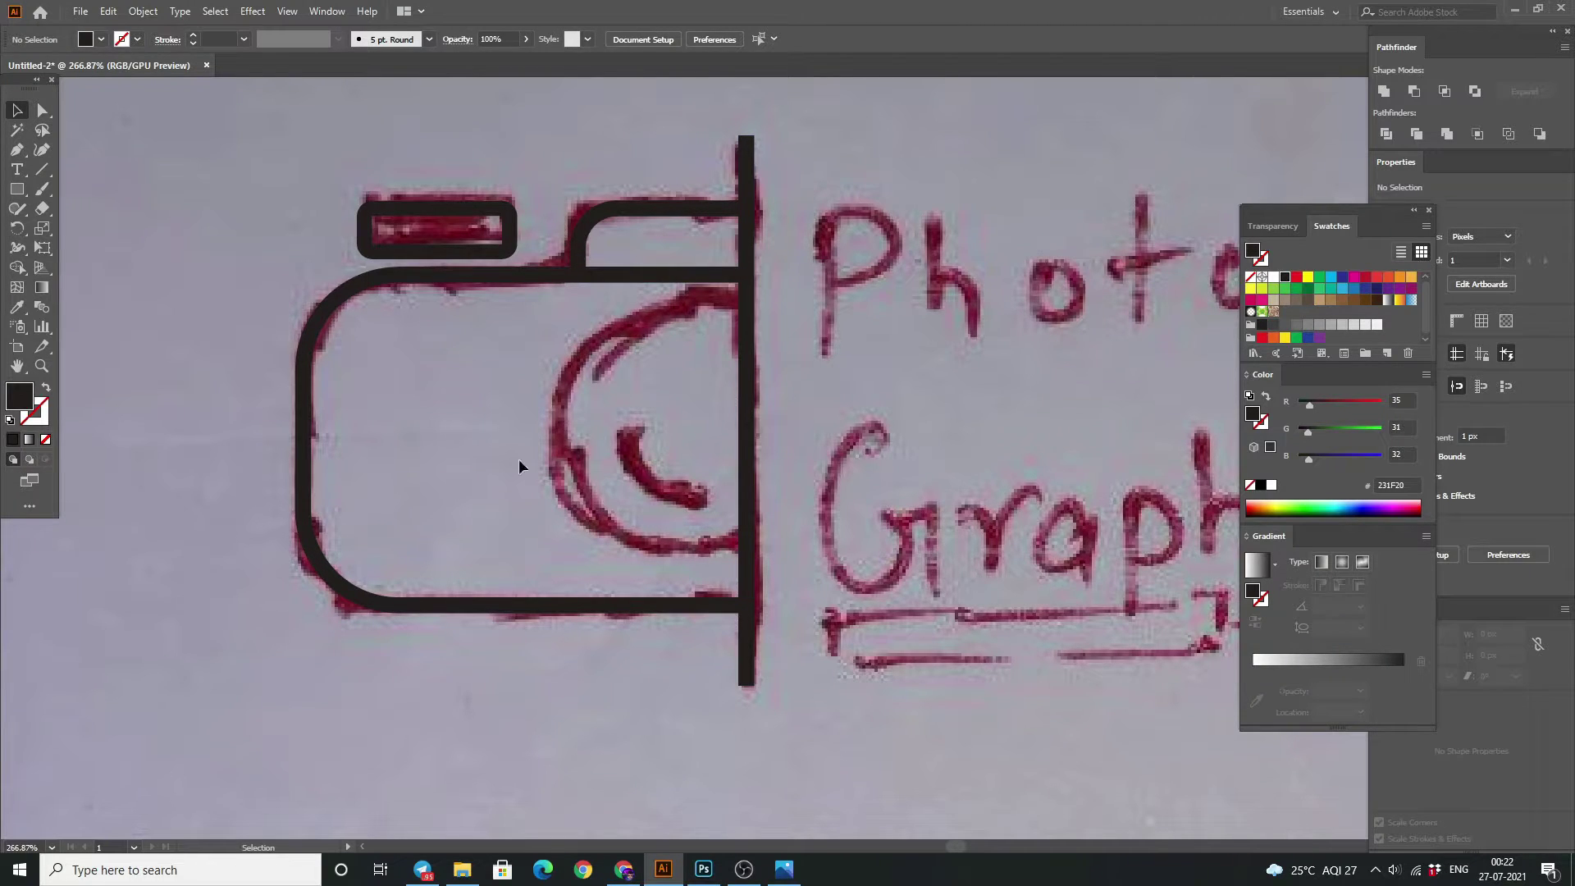
pyautogui.click(17, 188)
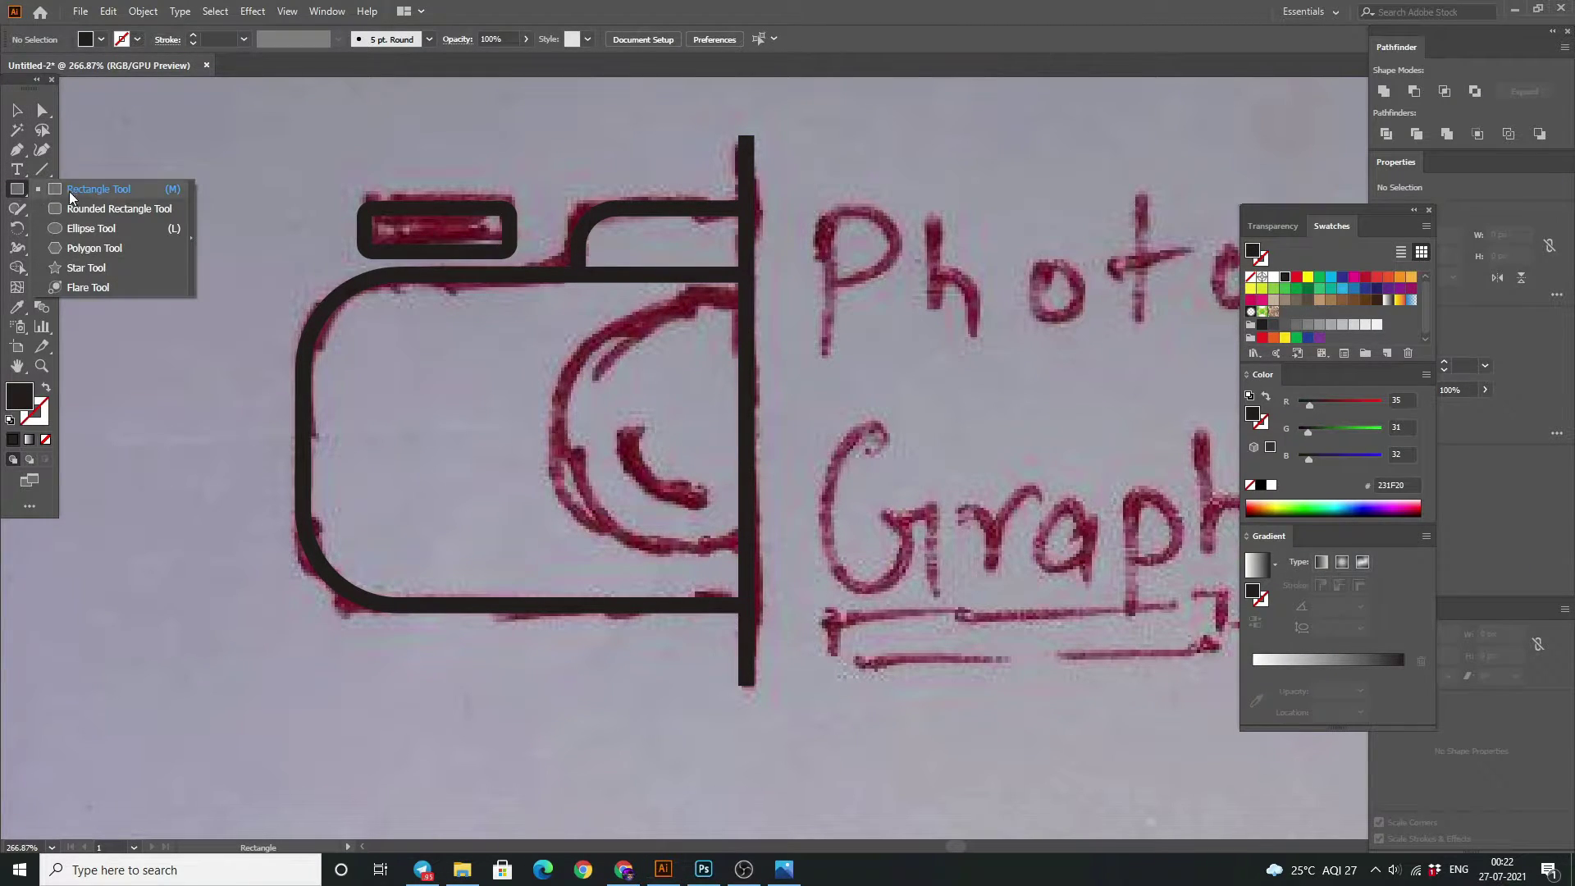
pyautogui.click(82, 231)
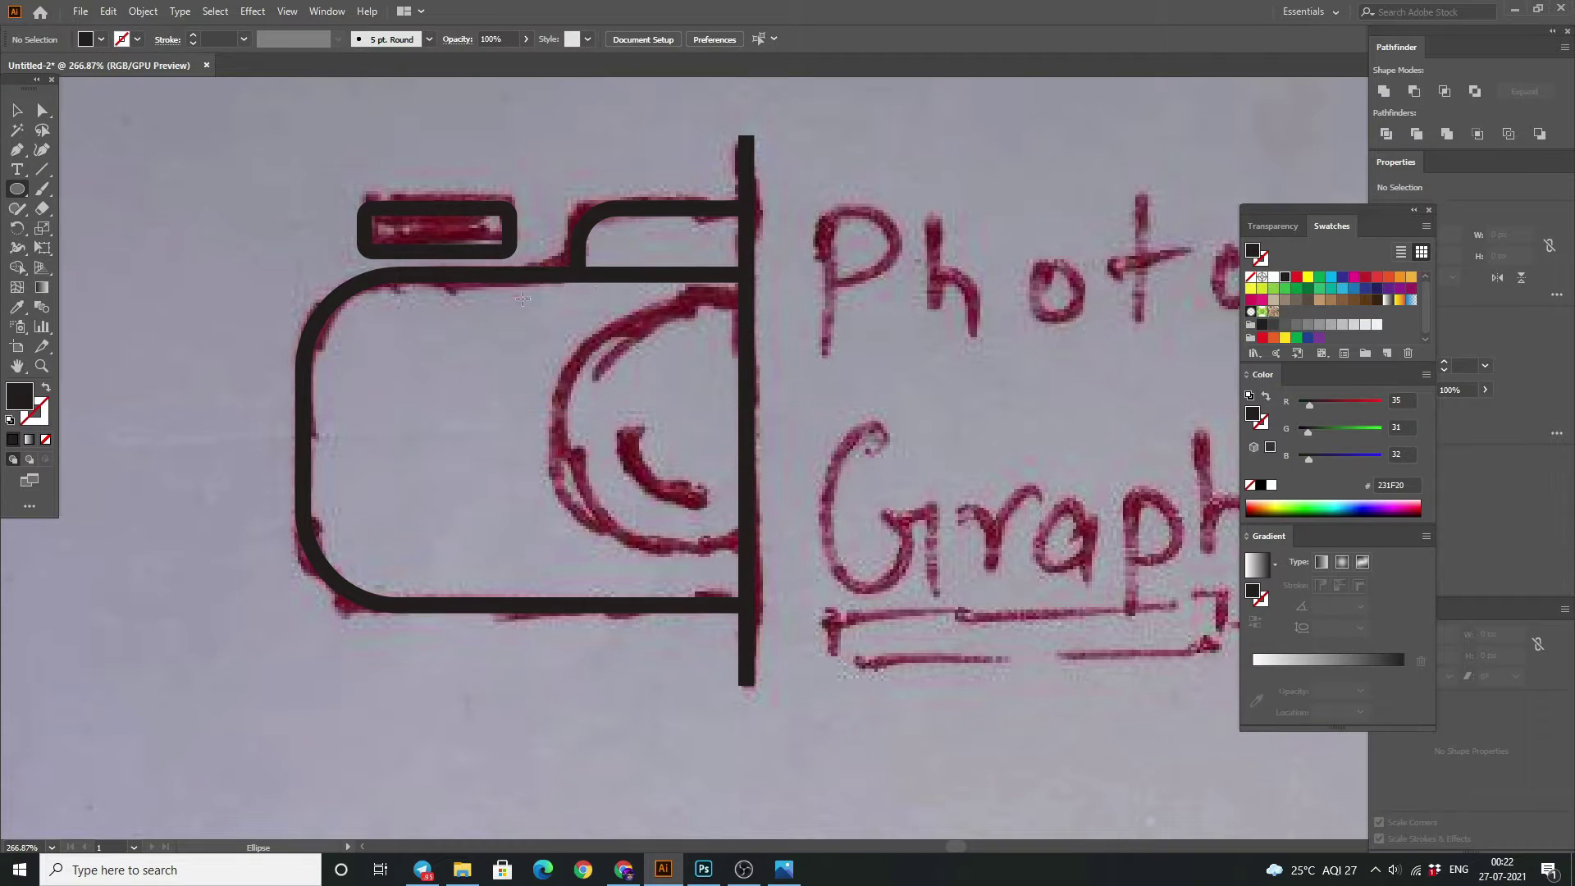
pyautogui.moveTo(528, 305)
pyautogui.mouseDown()
pyautogui.moveTo(596, 359)
pyautogui.moveTo(771, 576)
pyautogui.mouseUp()
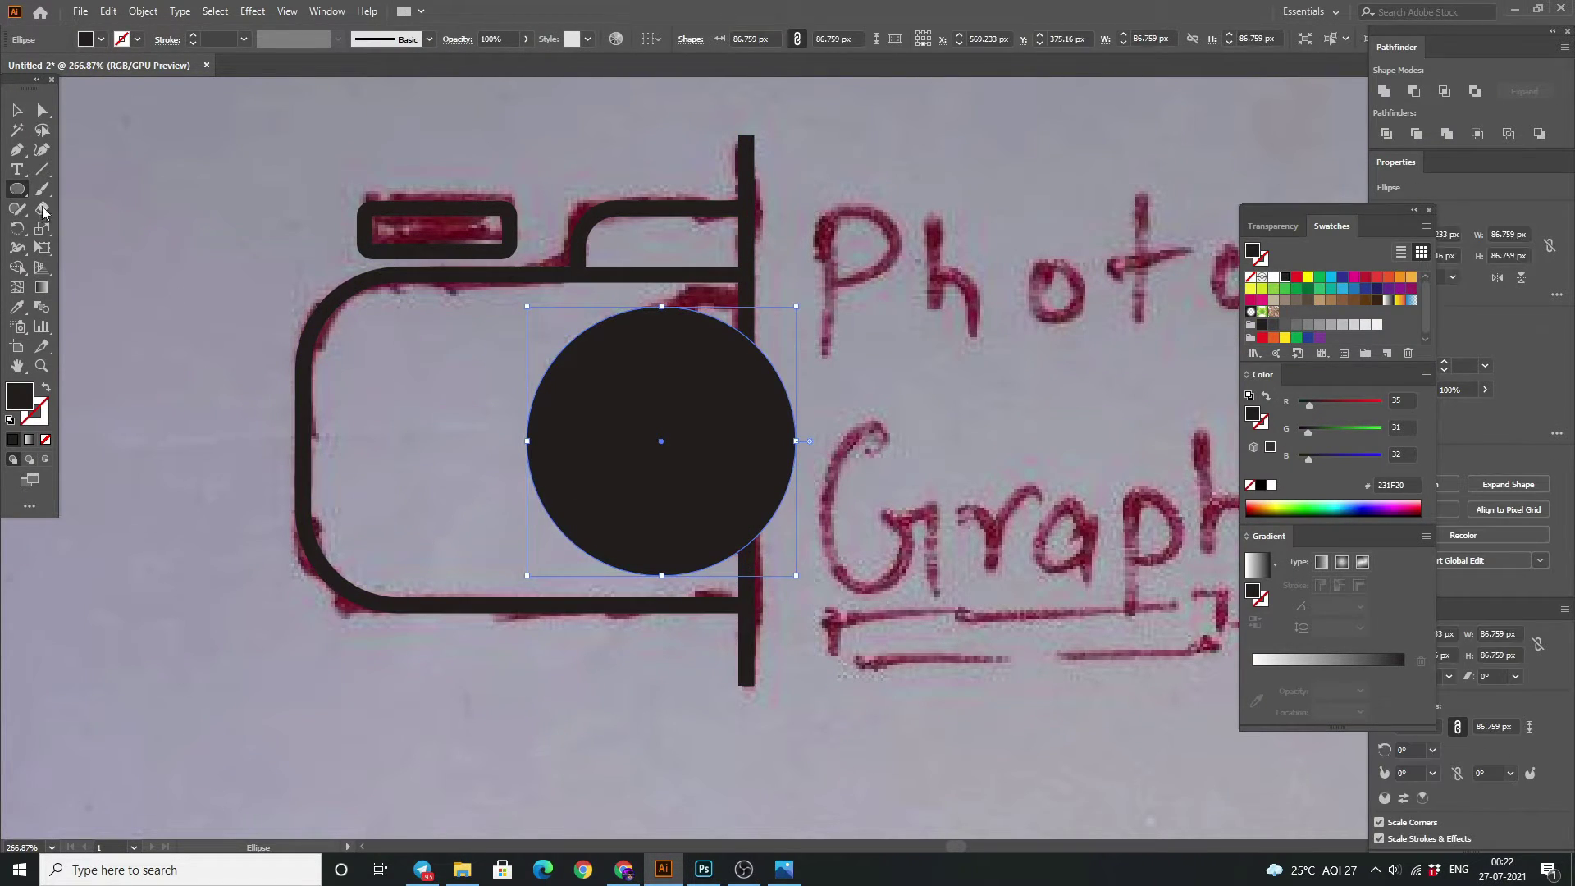
pyautogui.click(46, 390)
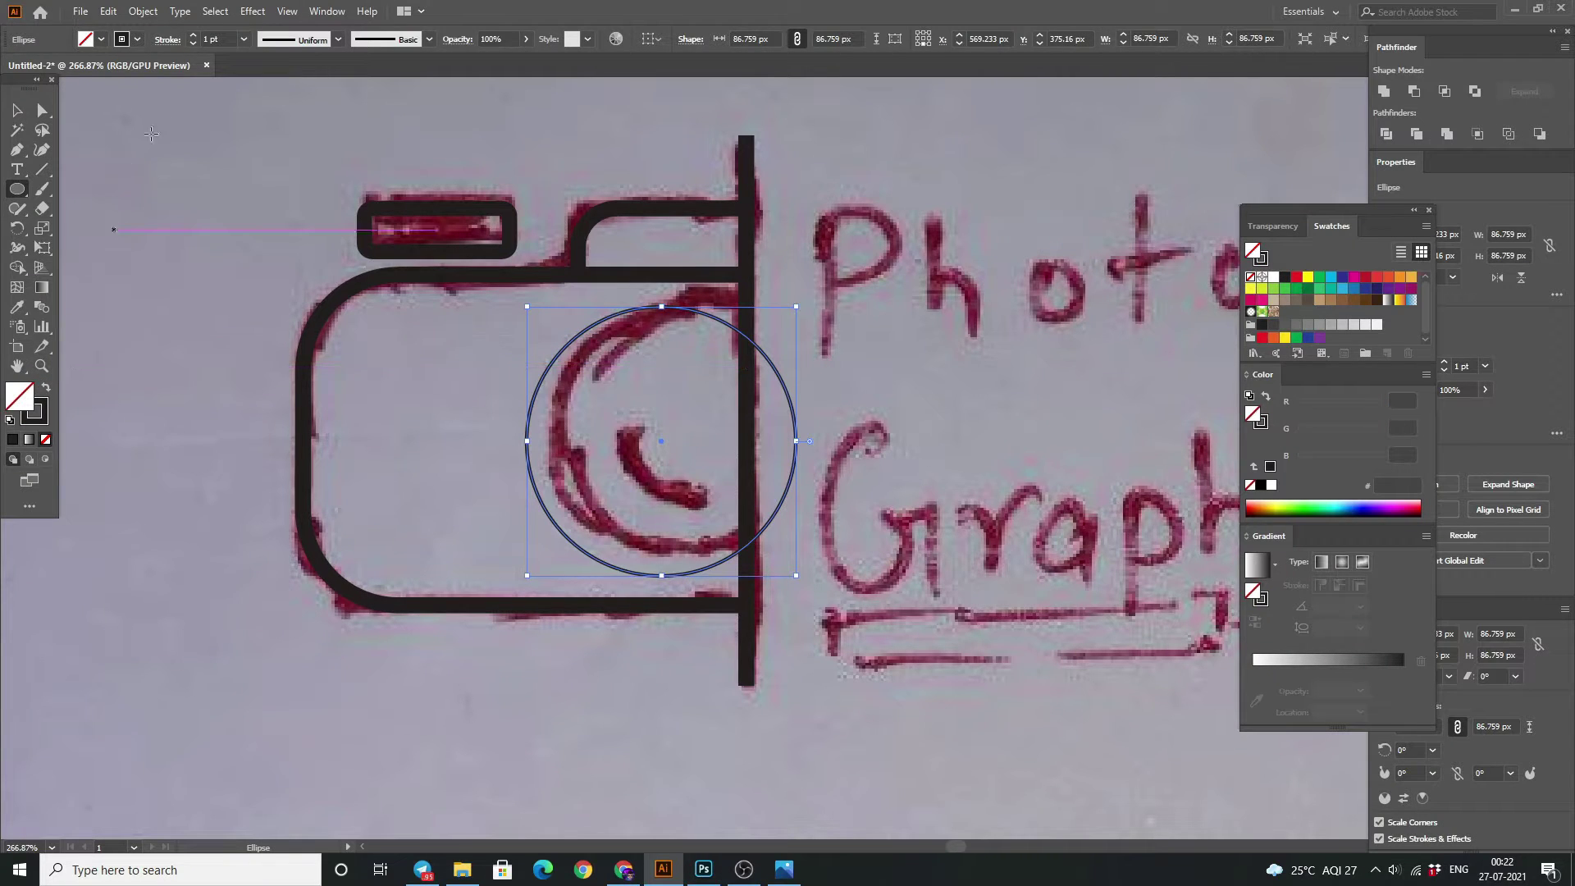
pyautogui.click(194, 37)
pyautogui.click(194, 38)
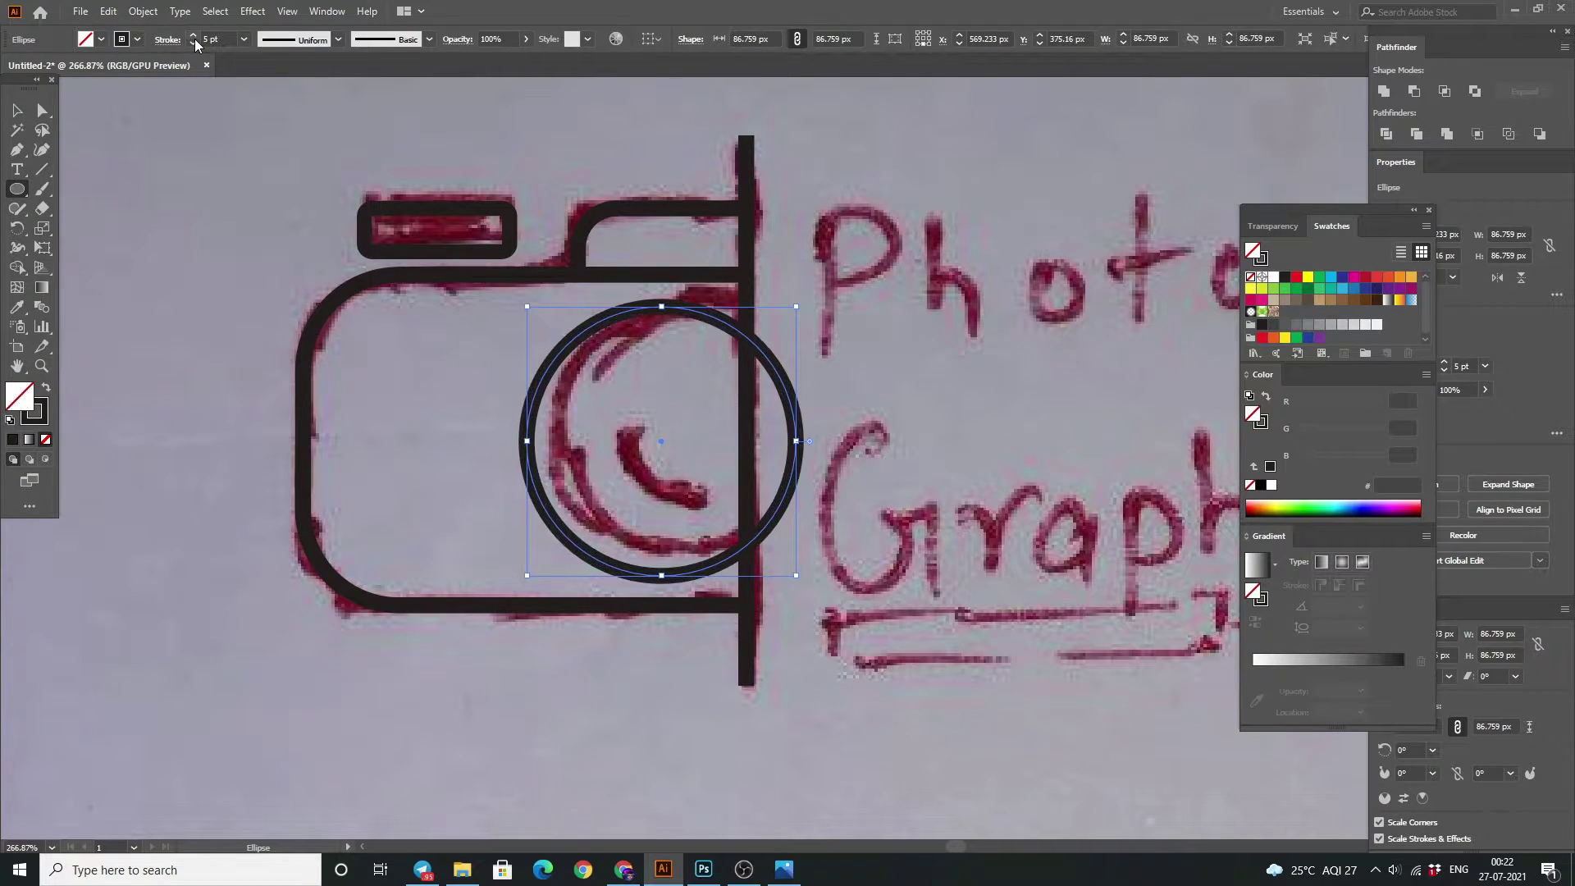
pyautogui.click(395, 332)
pyautogui.click(827, 464)
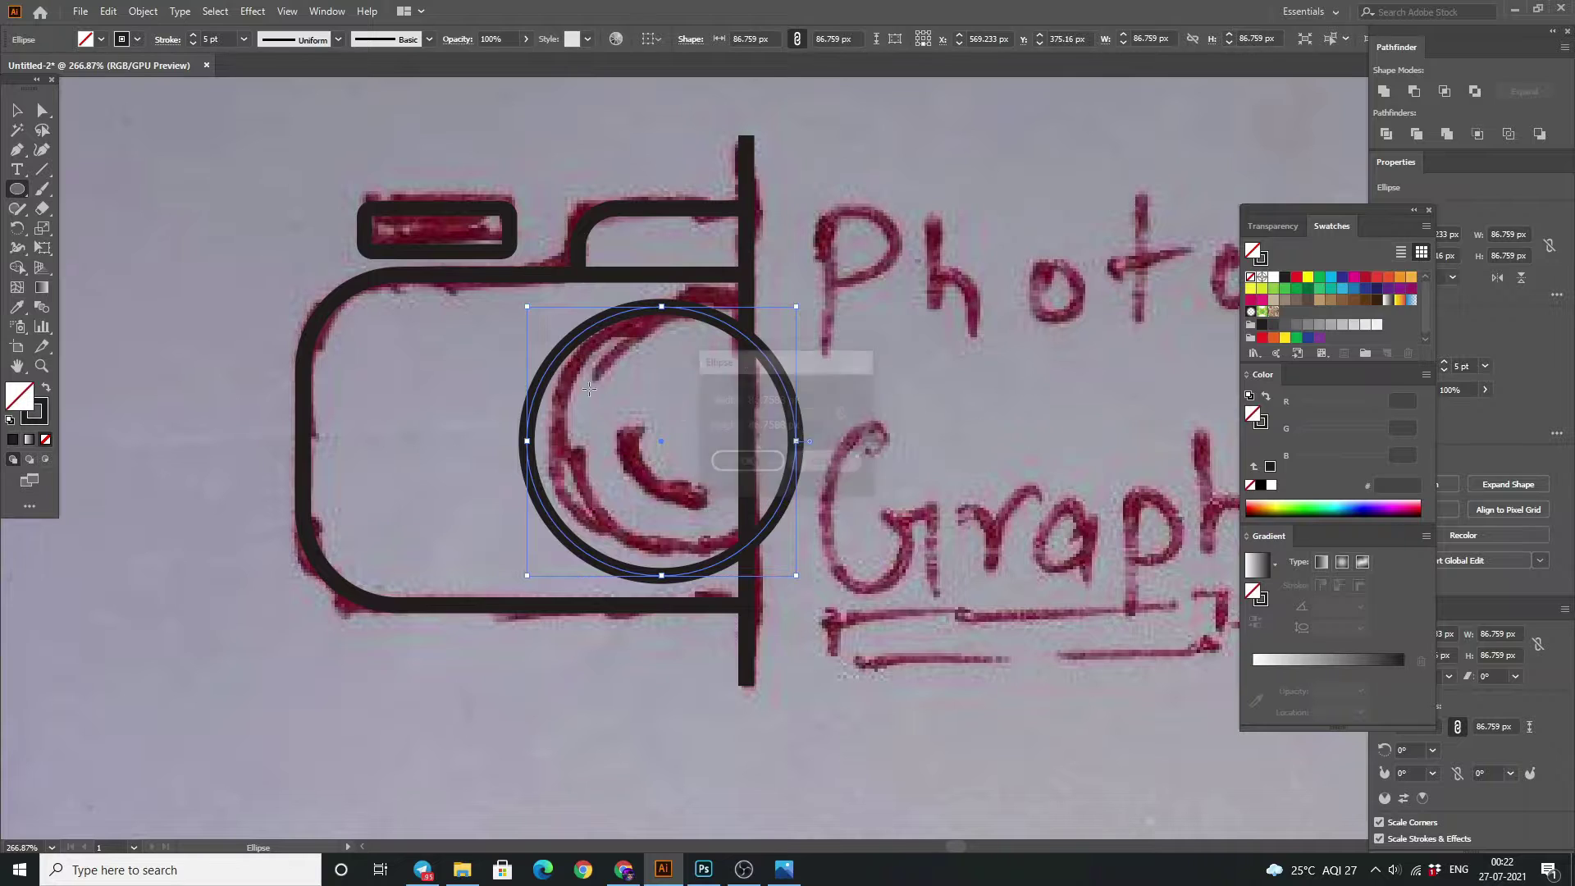
pyautogui.click(17, 110)
pyautogui.click(507, 352)
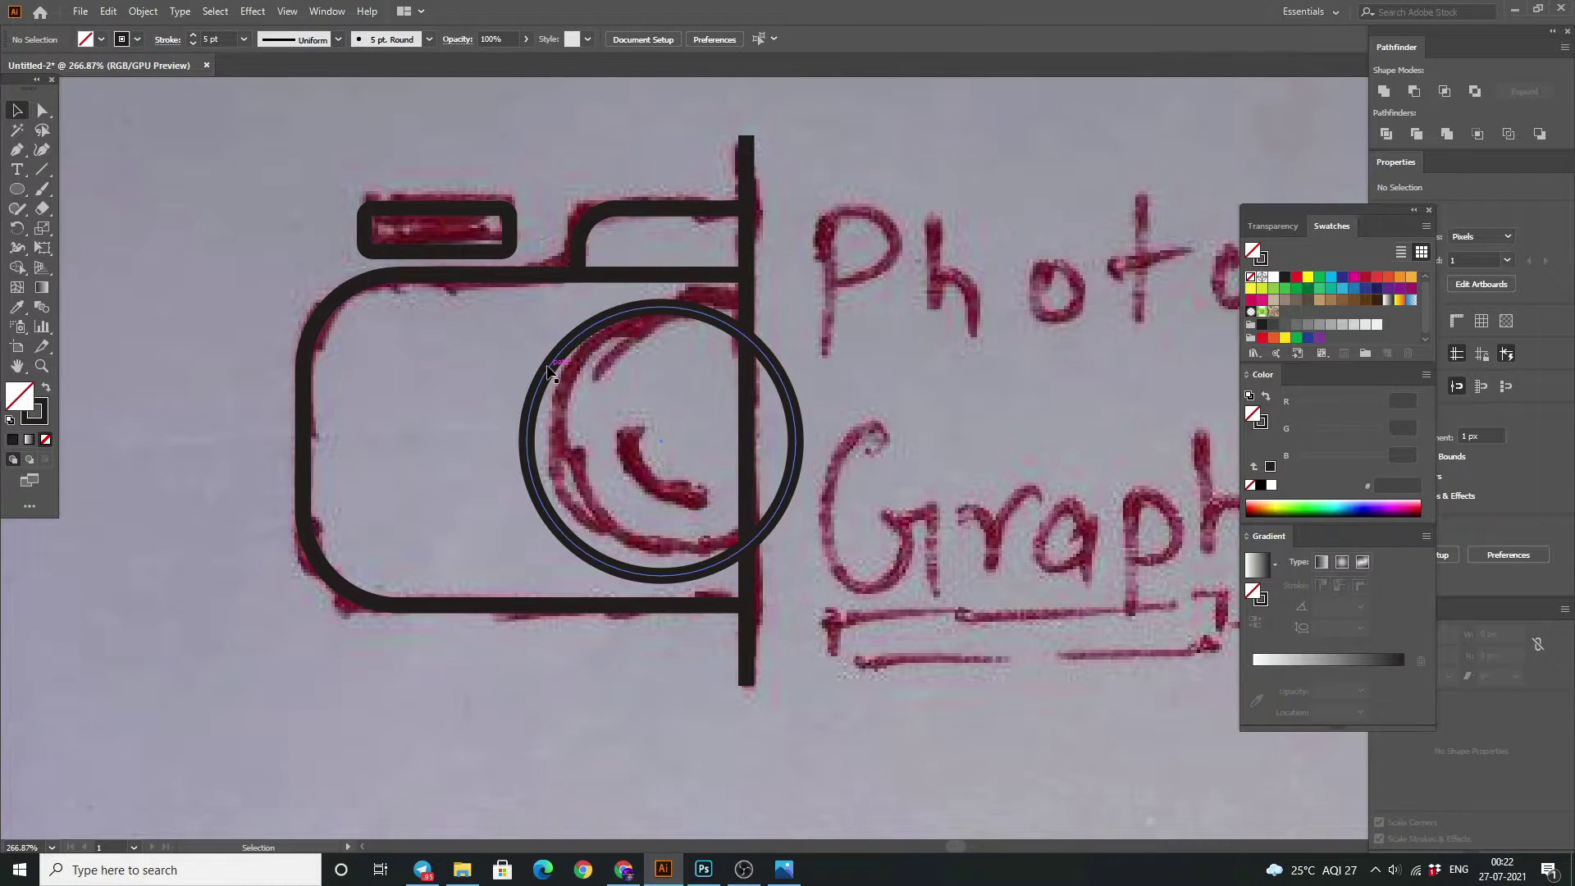
# Shift the lens circle right and add a smaller inner circle with a 5 pt outline.
pyautogui.moveTo(561, 367); pyautogui.dragTo(593, 366)
pyautogui.moveTo(765, 325); pyautogui.dragTo(807, 326)
pyautogui.click(817, 187)
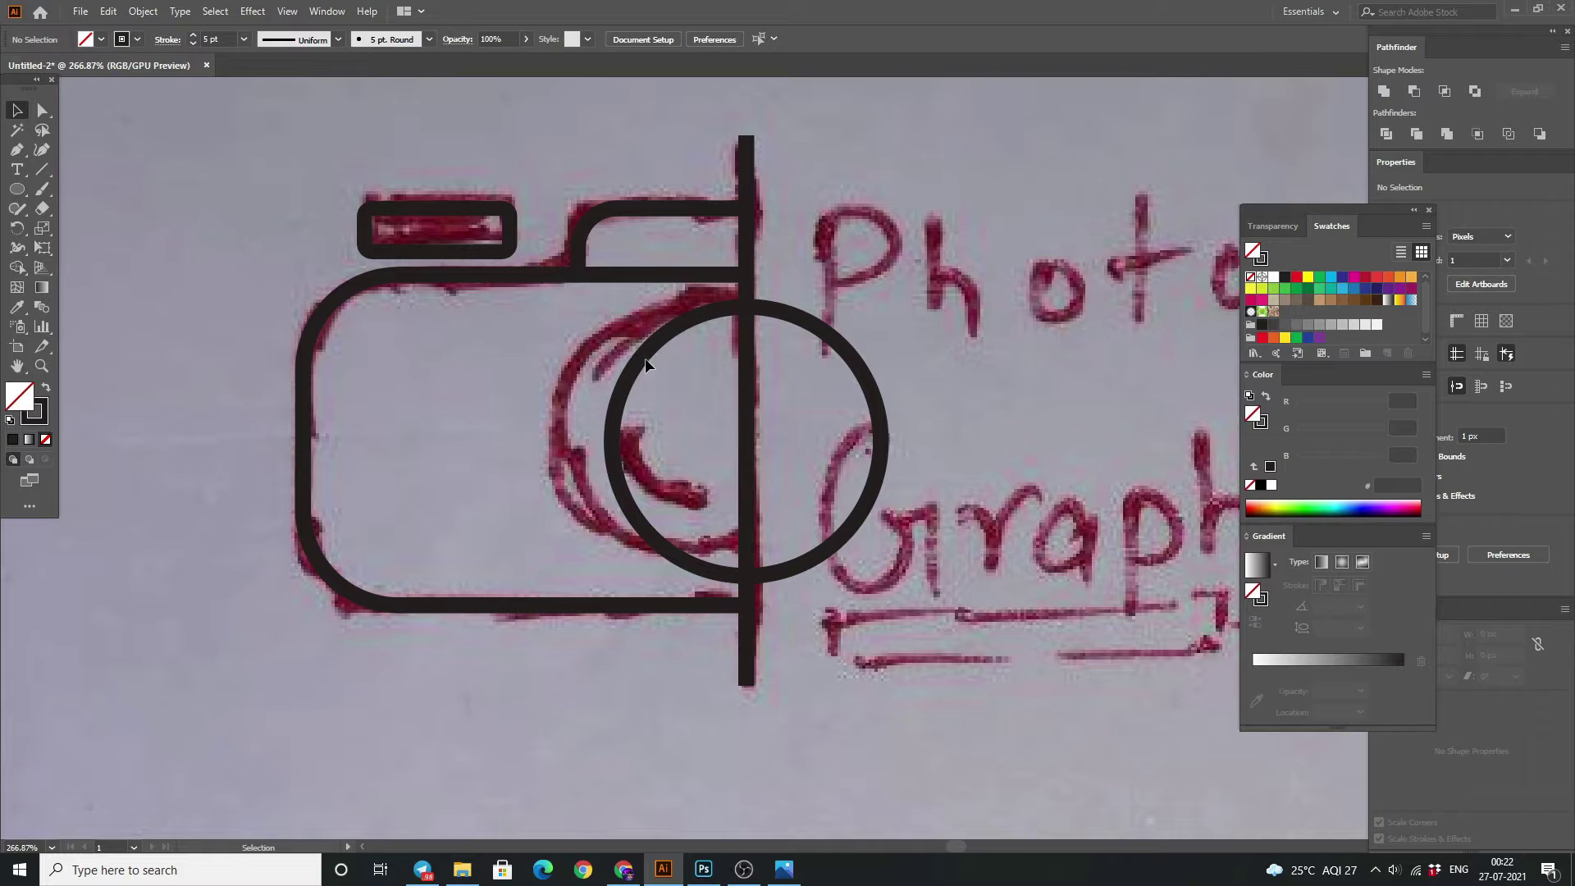
pyautogui.click(628, 379)
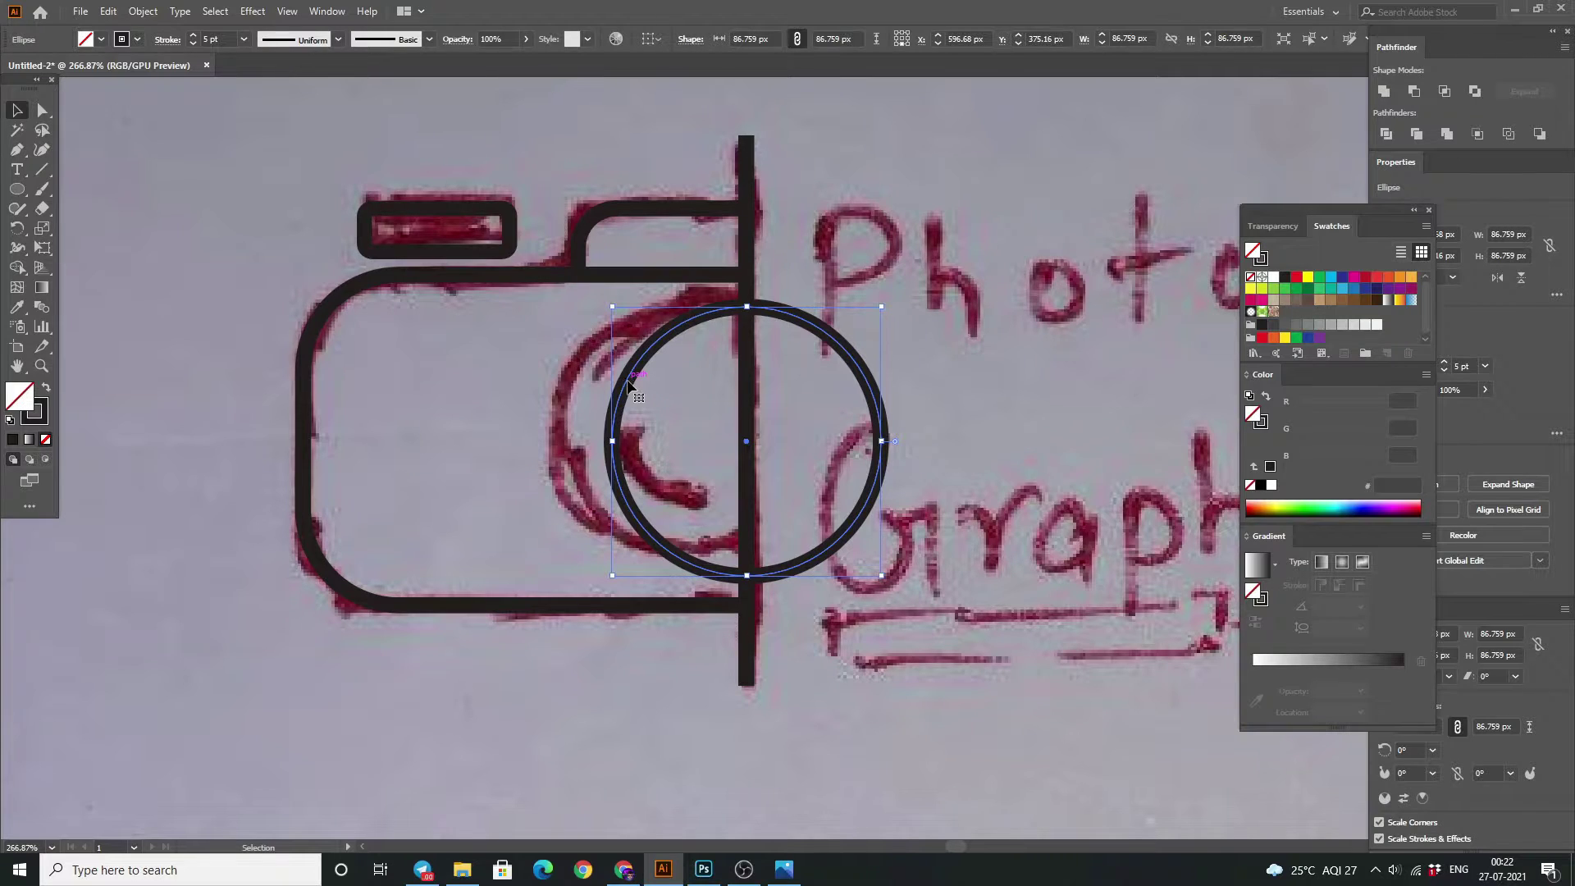
pyautogui.press('a')
pyautogui.press('v')
pyautogui.moveTo(613, 309); pyautogui.dragTo(625, 338)
pyautogui.click(507, 337)
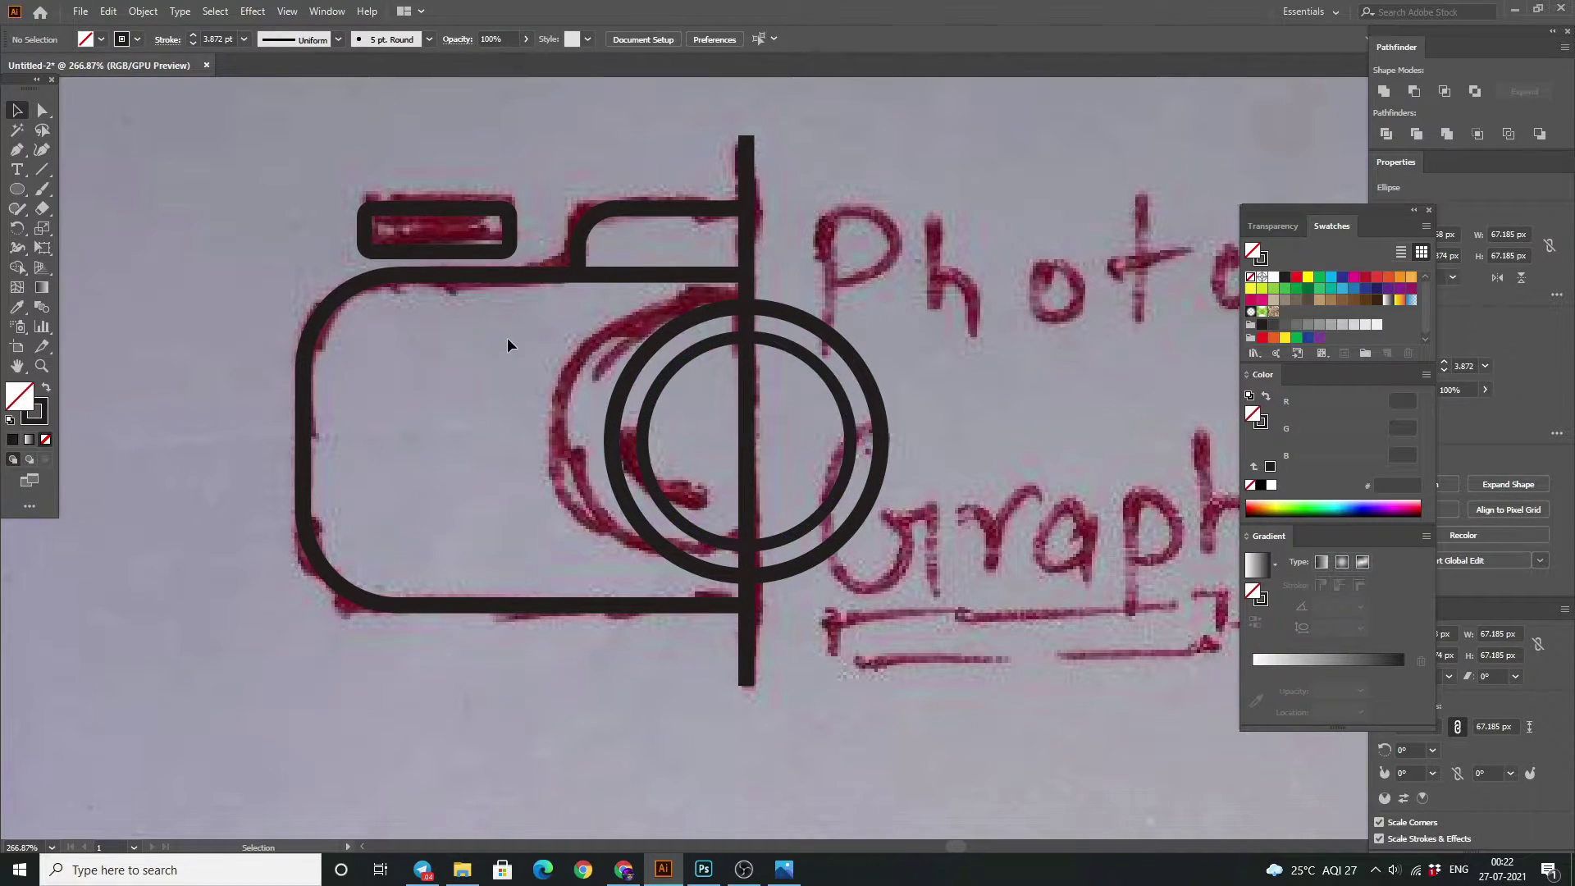
pyautogui.click(641, 435)
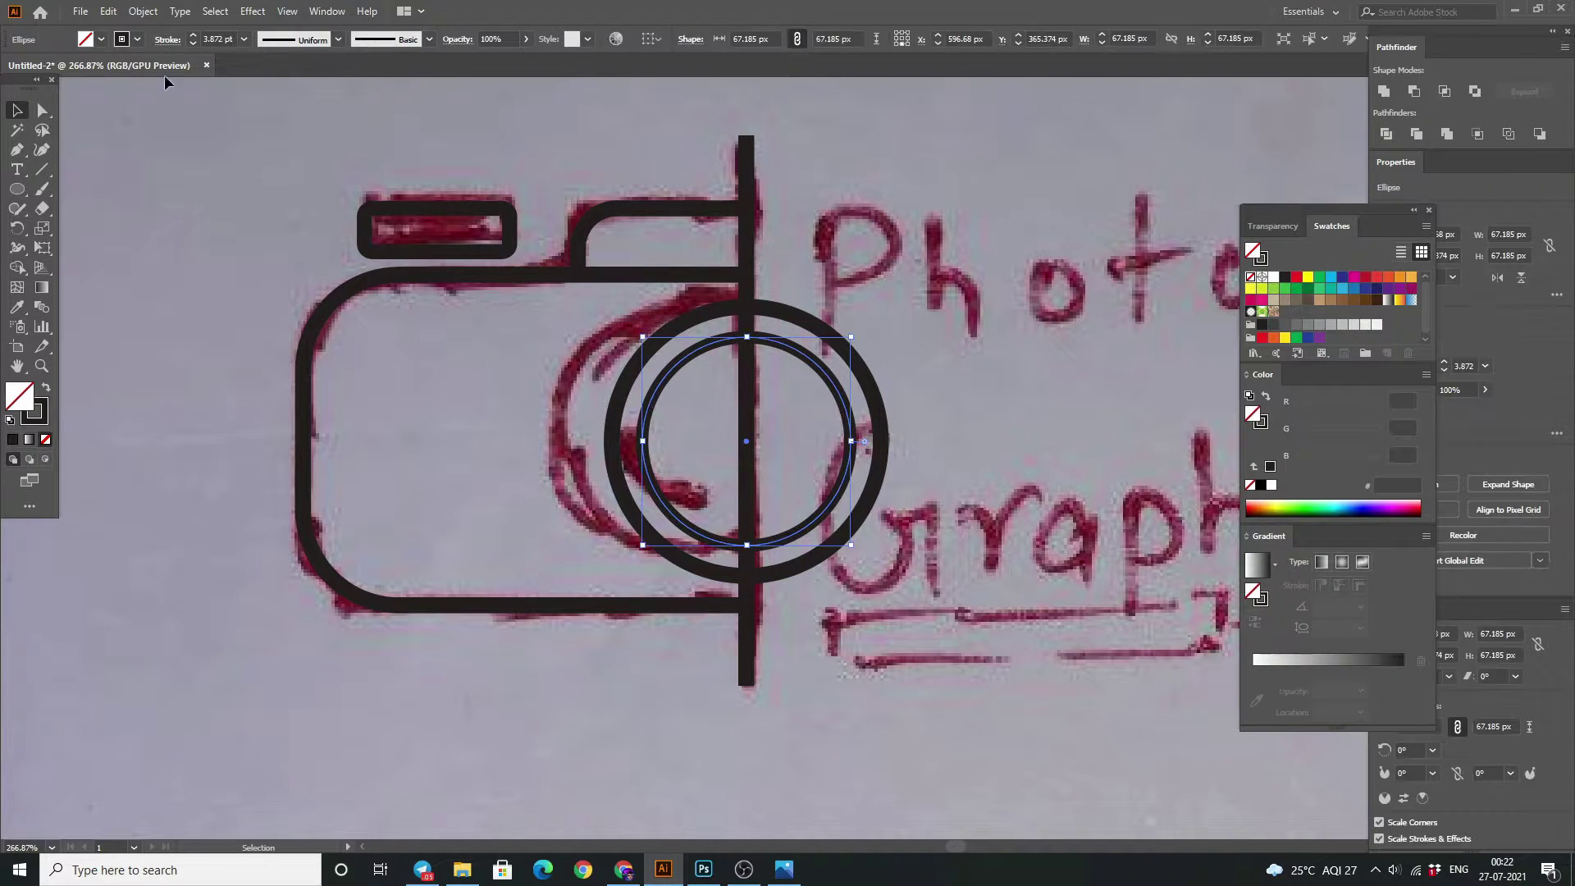
pyautogui.click(193, 37)
pyautogui.click(271, 197)
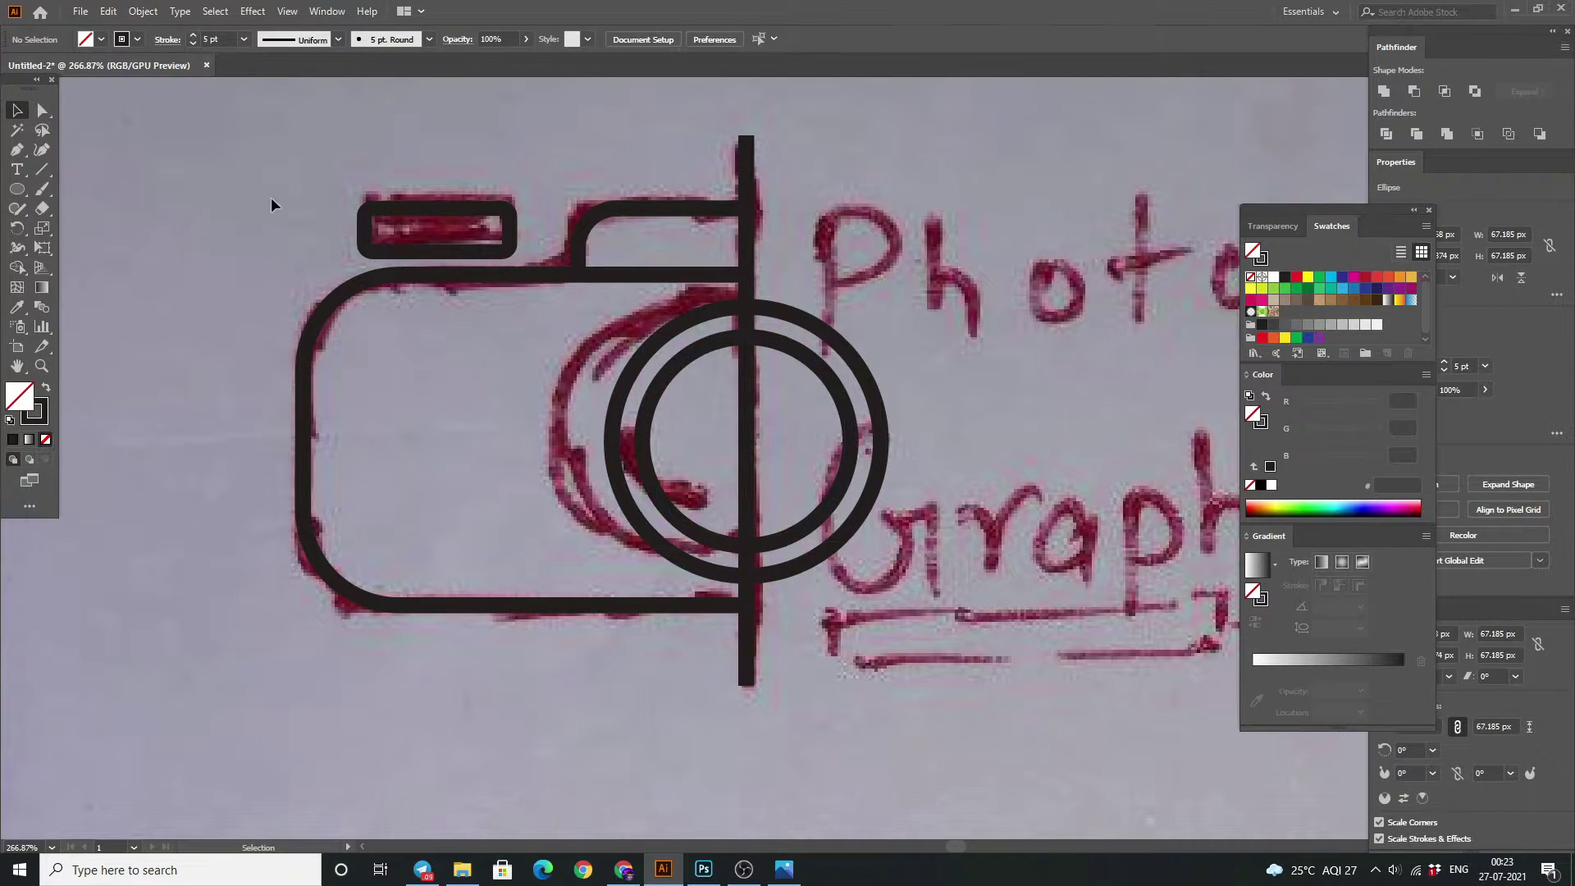
# Expand both lens rings into solid shapes with Fill and Stroke checked.
pyautogui.click(644, 436)
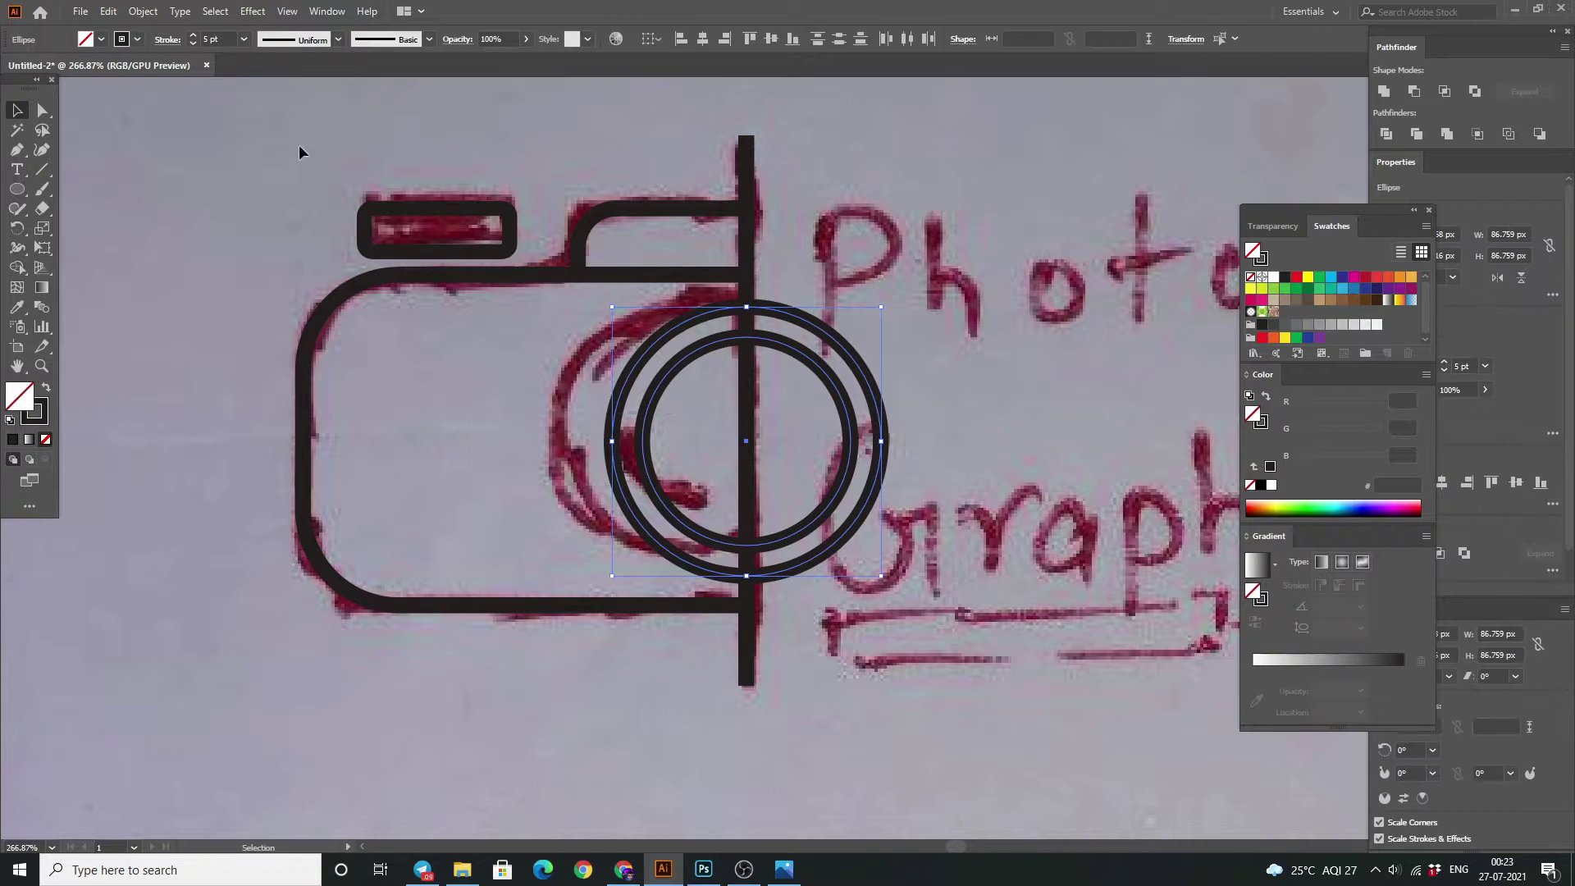
pyautogui.click(151, 10)
pyautogui.click(160, 205)
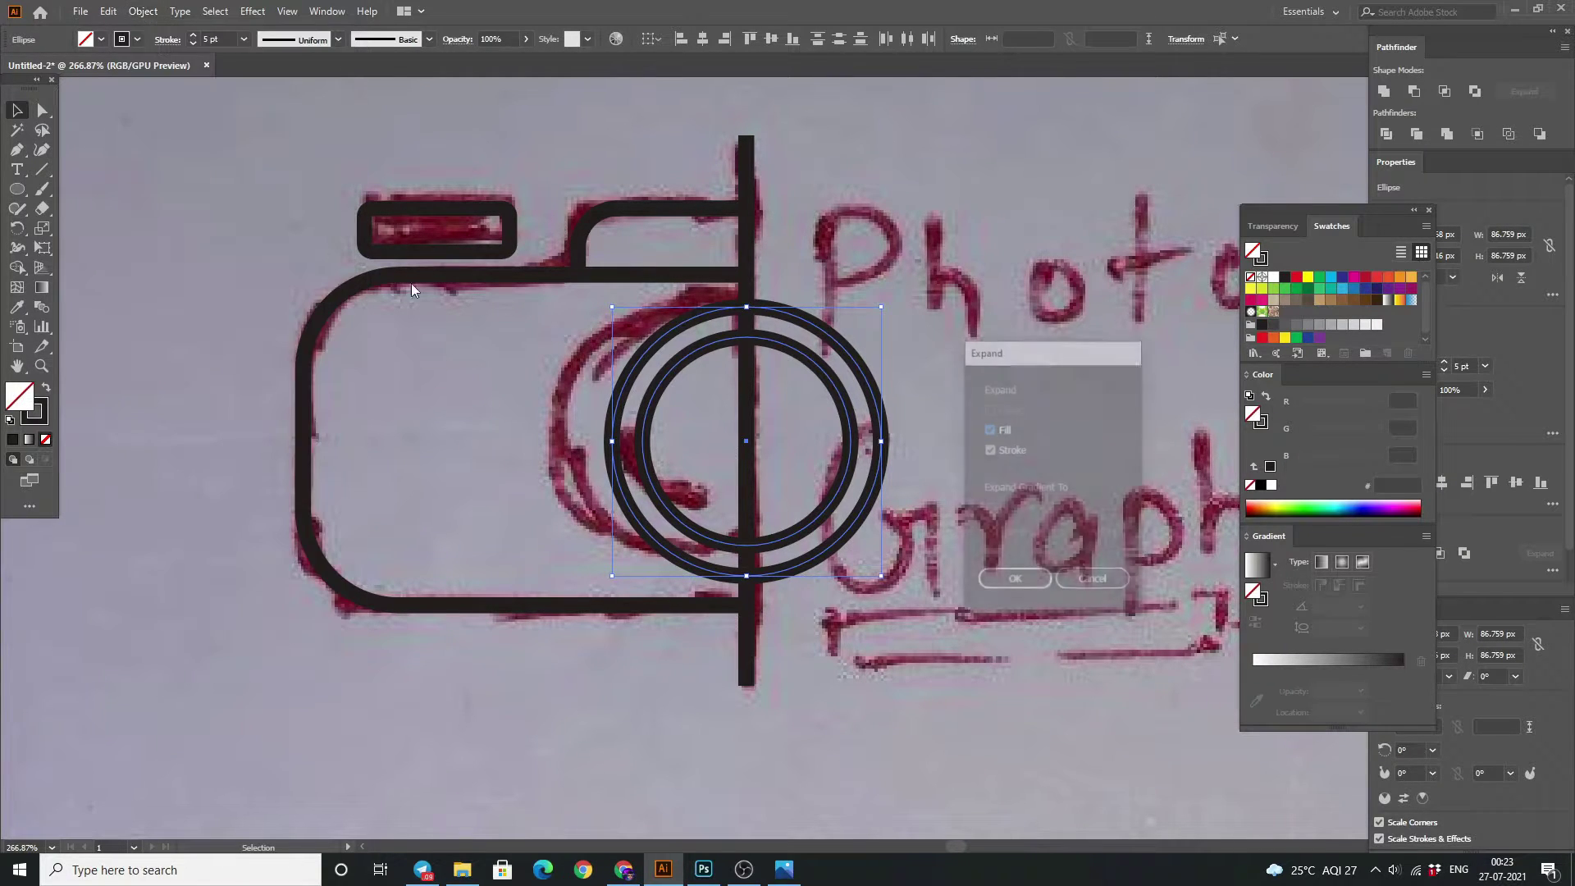
pyautogui.click(1015, 581)
pyautogui.click(865, 277)
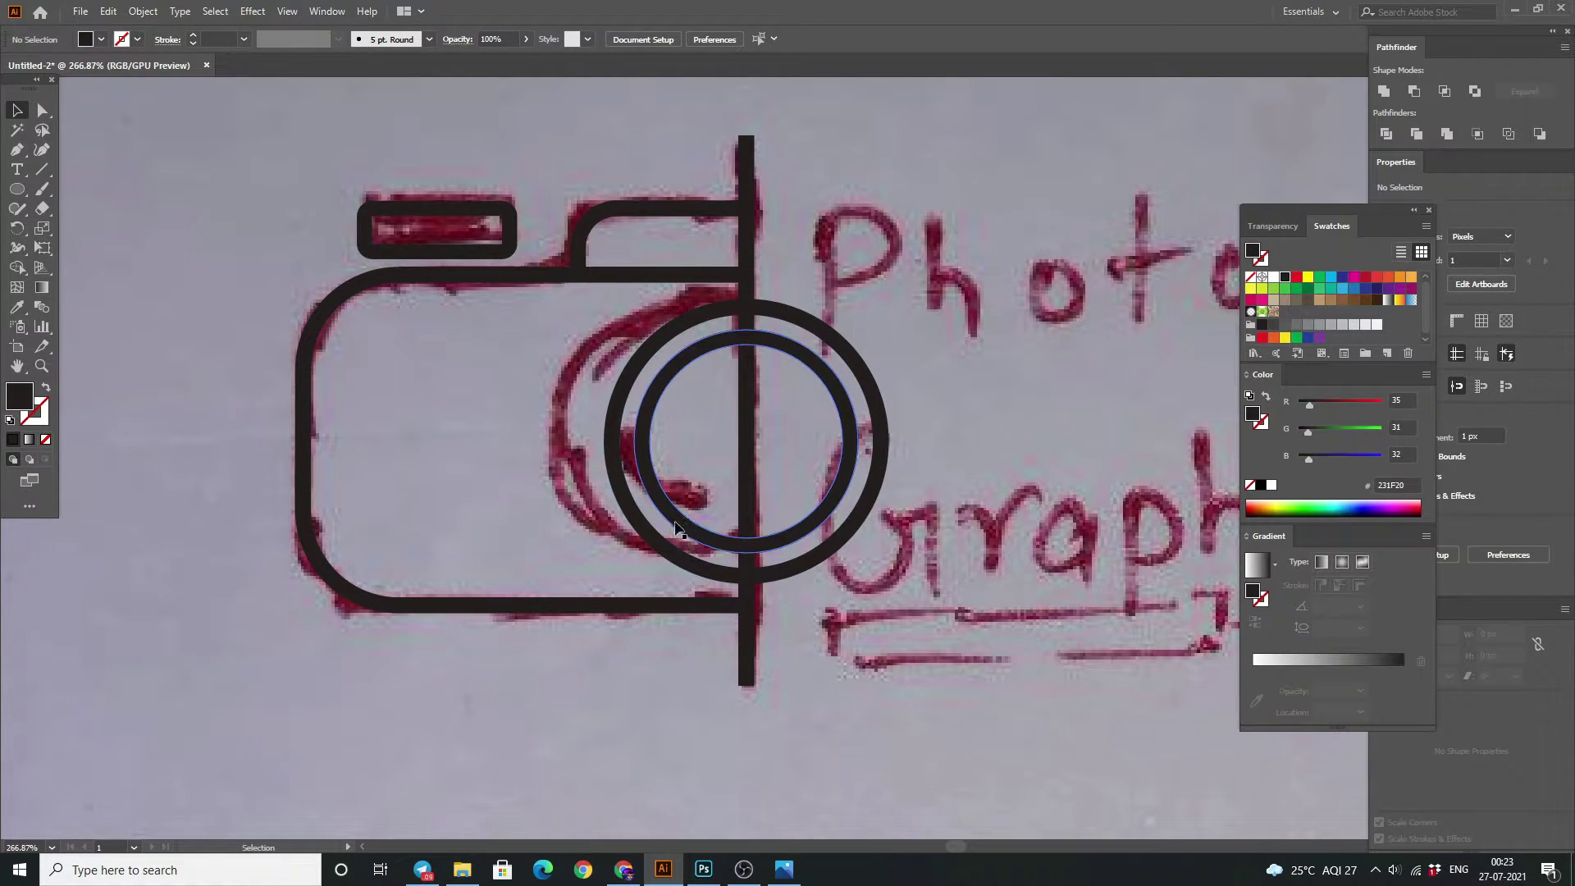
pyautogui.click(16, 149)
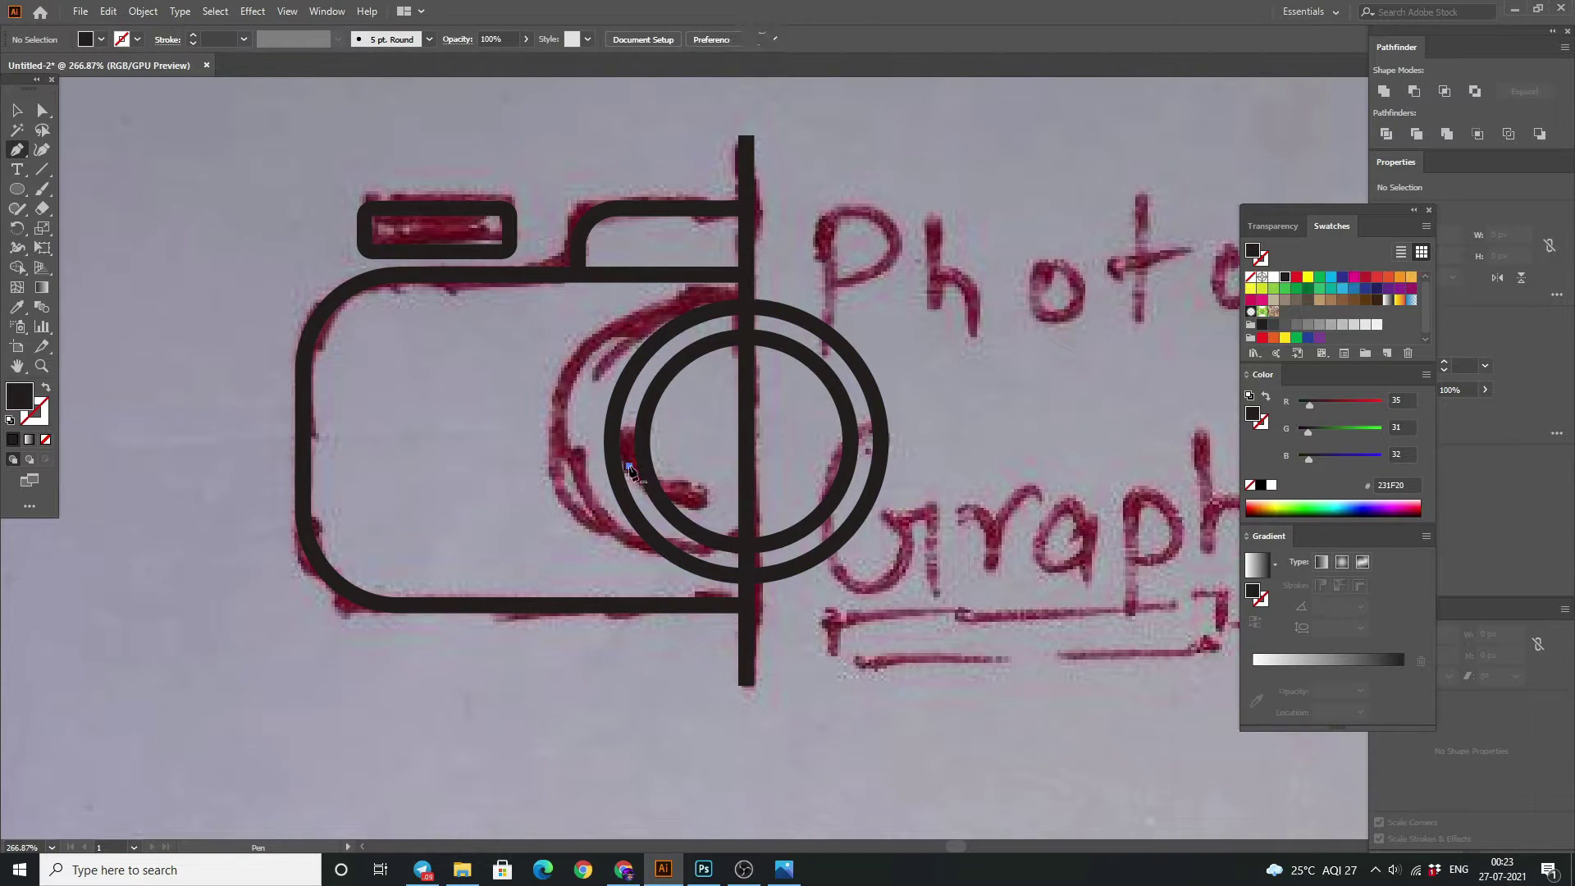
# Draw two short pen cutting lines across the lens rings, one on the left and one near the bottom.
pyautogui.click(629, 466)
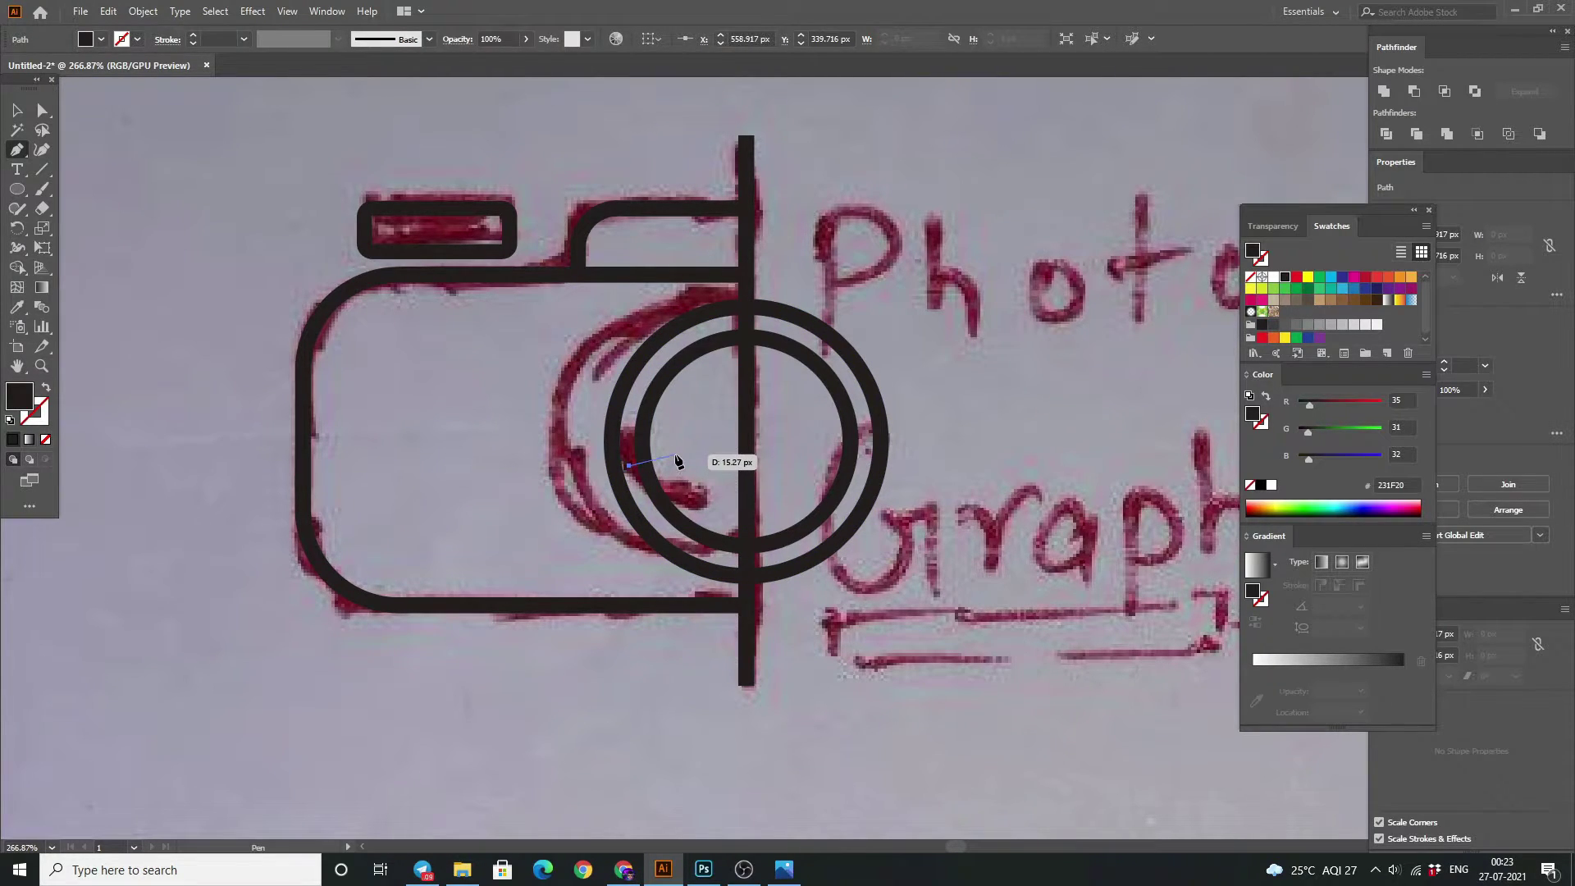
pyautogui.click(674, 452)
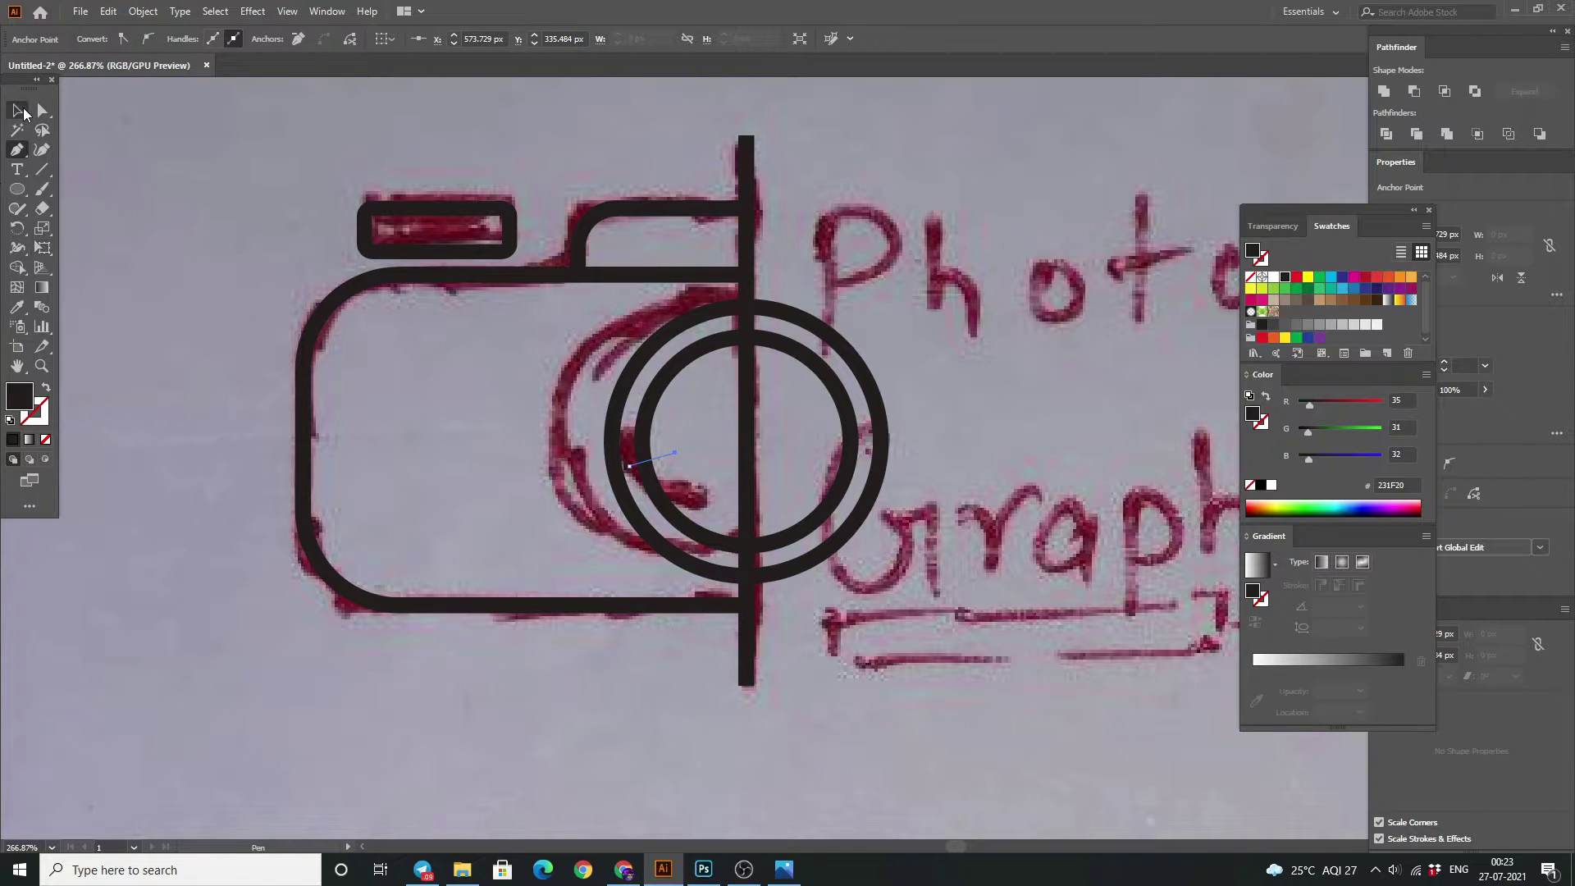
pyautogui.click(23, 113)
pyautogui.press('p')
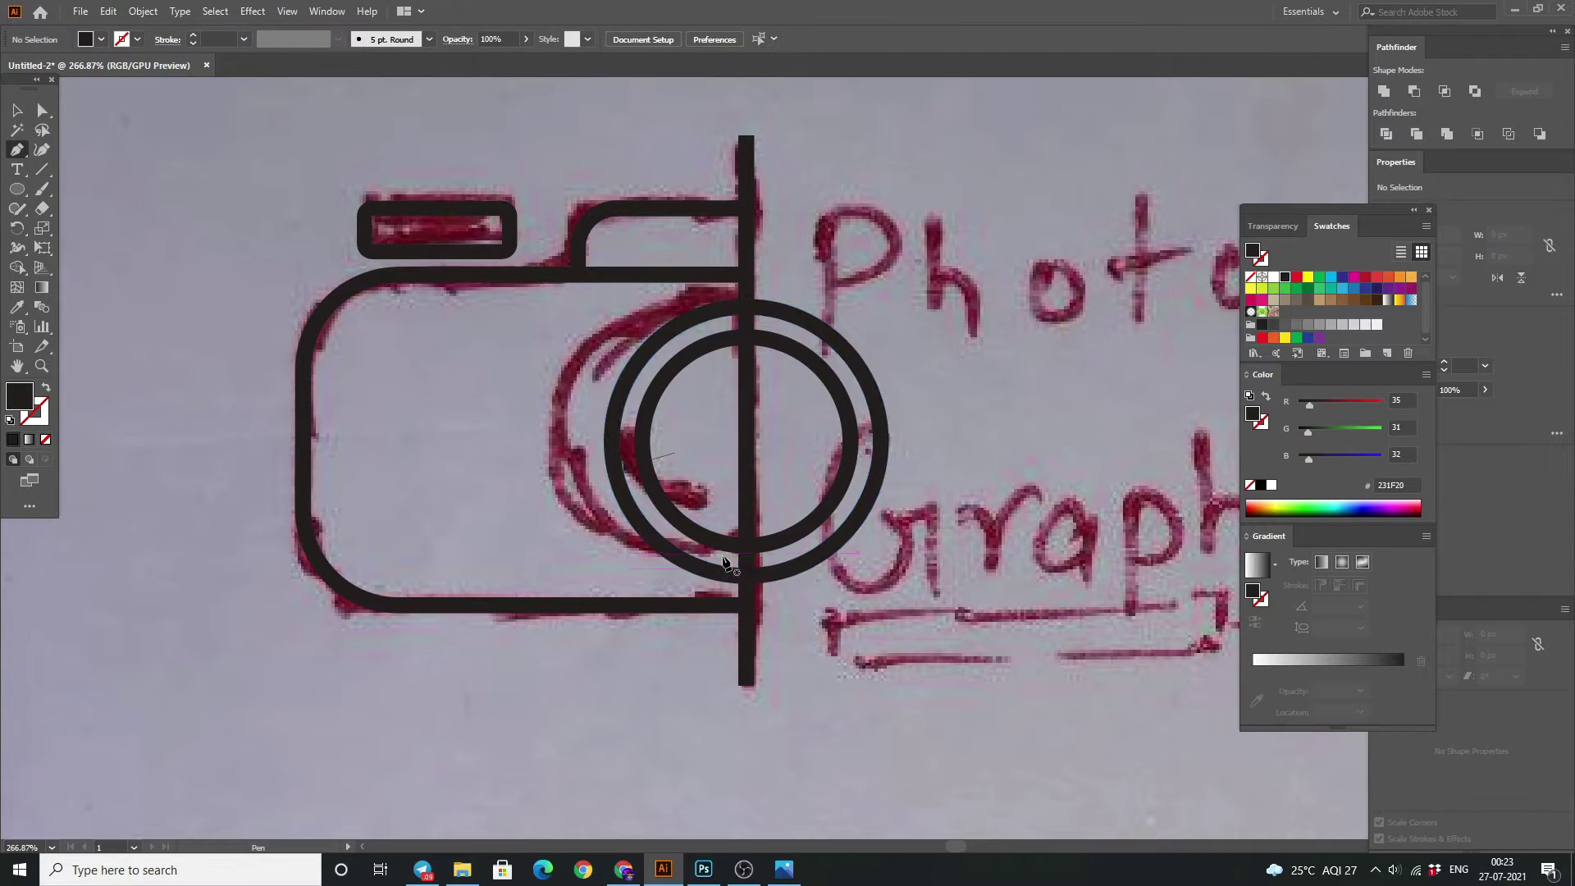
pyautogui.click(701, 554)
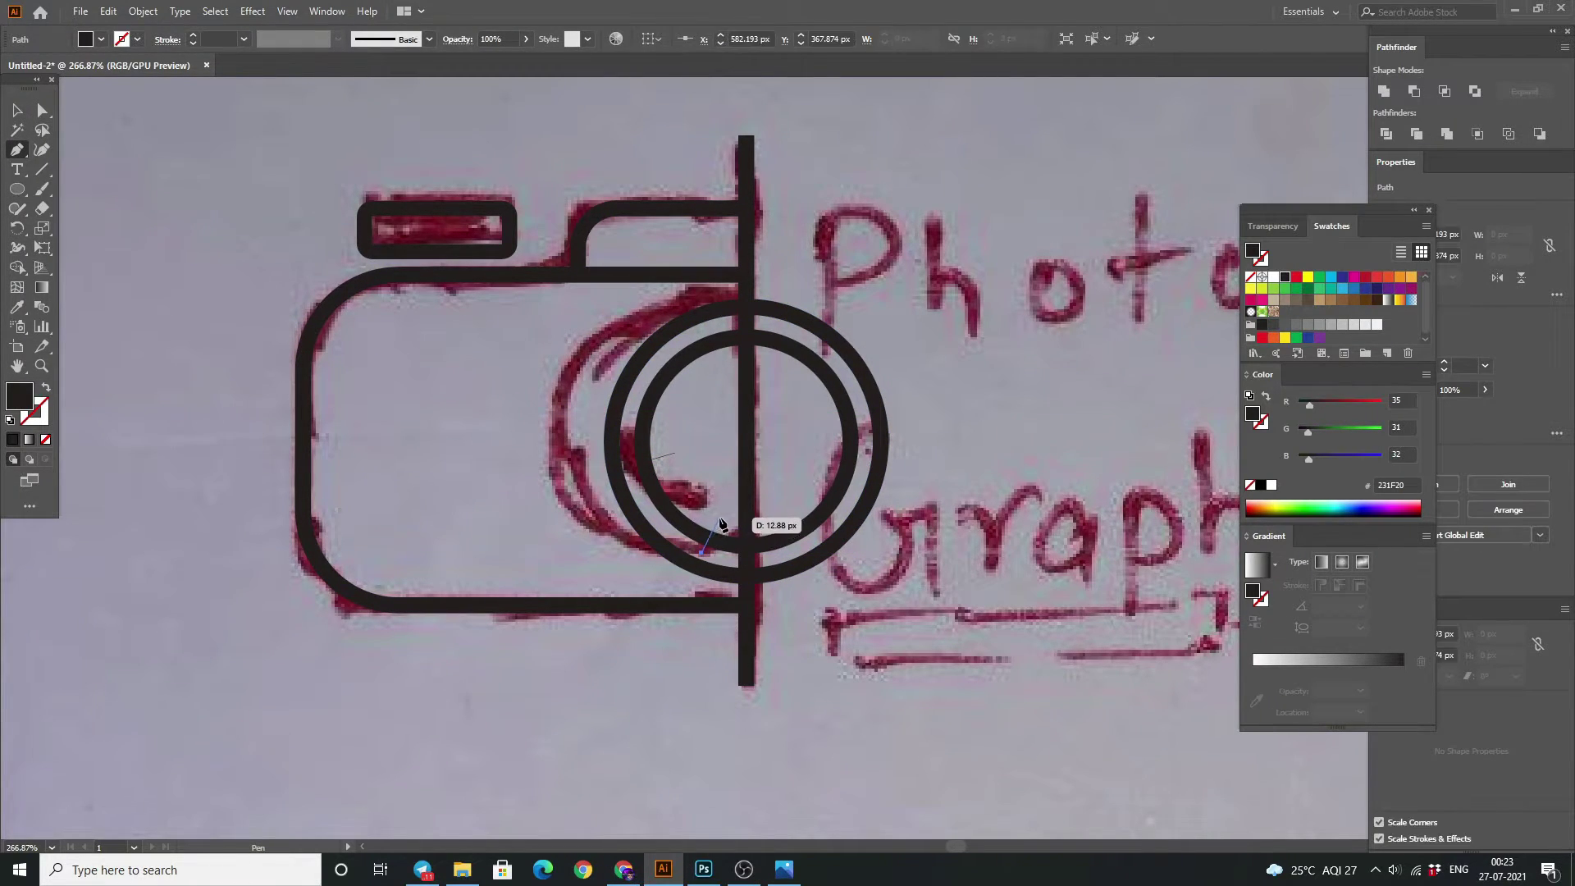
pyautogui.click(718, 519)
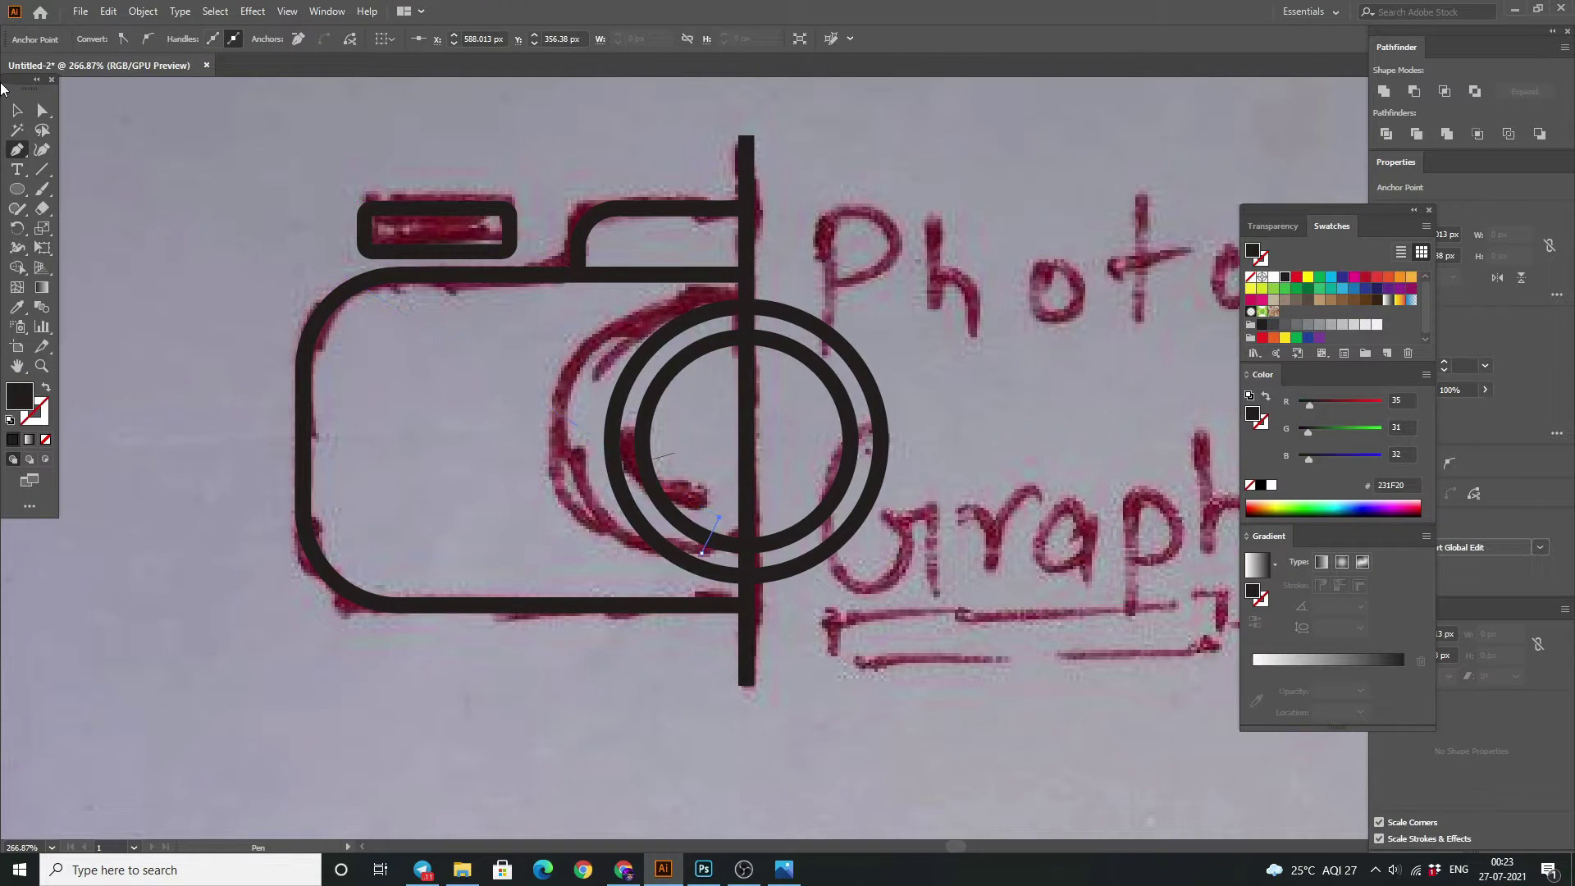
pyautogui.click(20, 112)
pyautogui.click(223, 186)
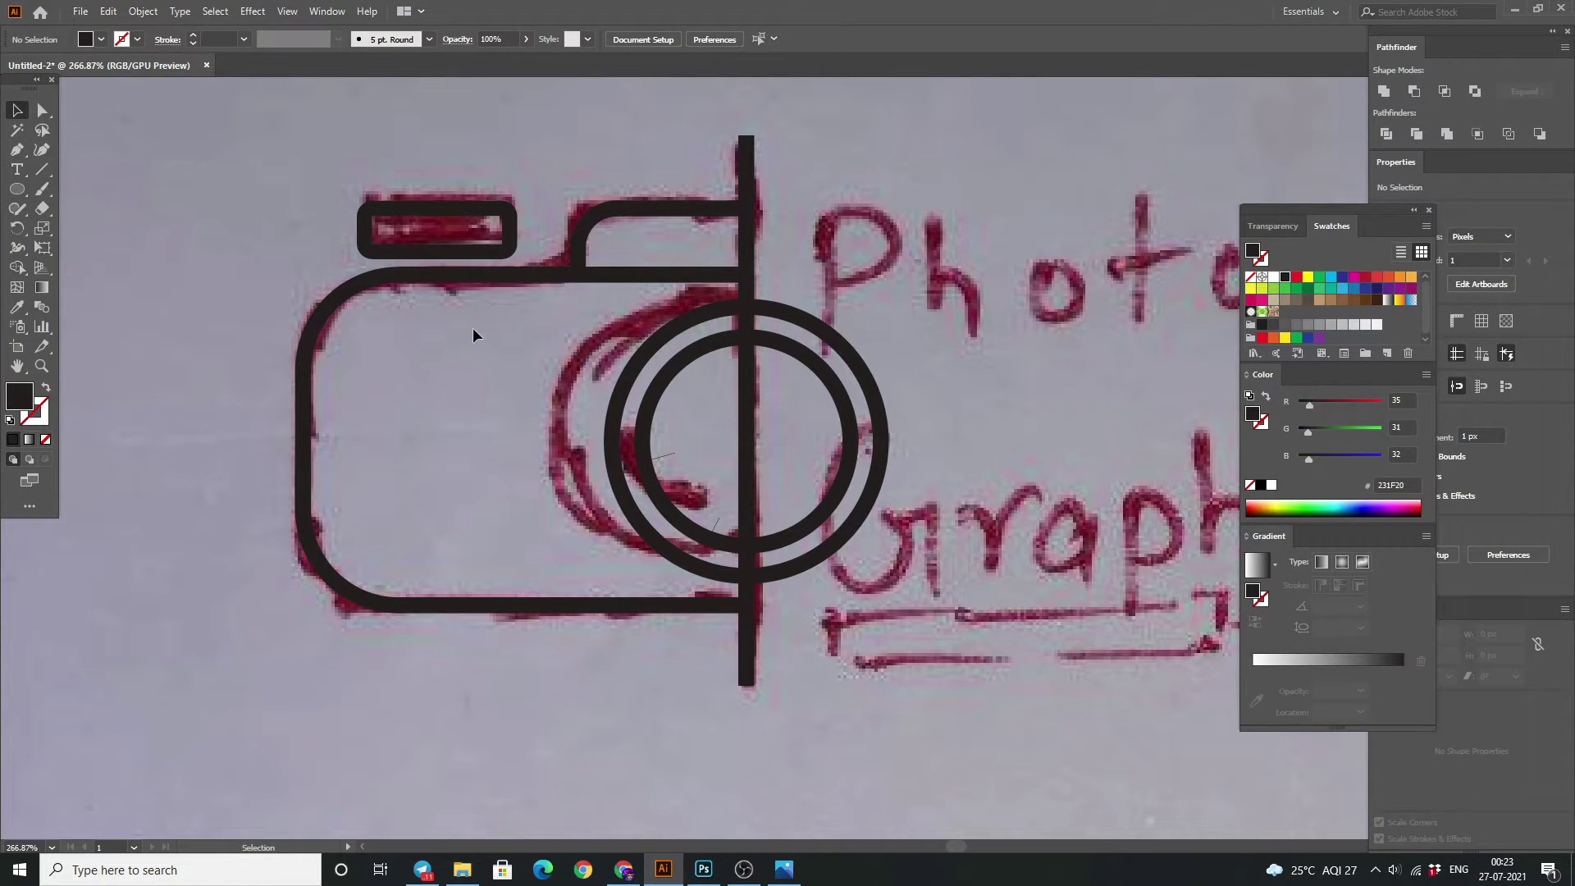
pyautogui.moveTo(927, 669); pyautogui.dragTo(503, 443)
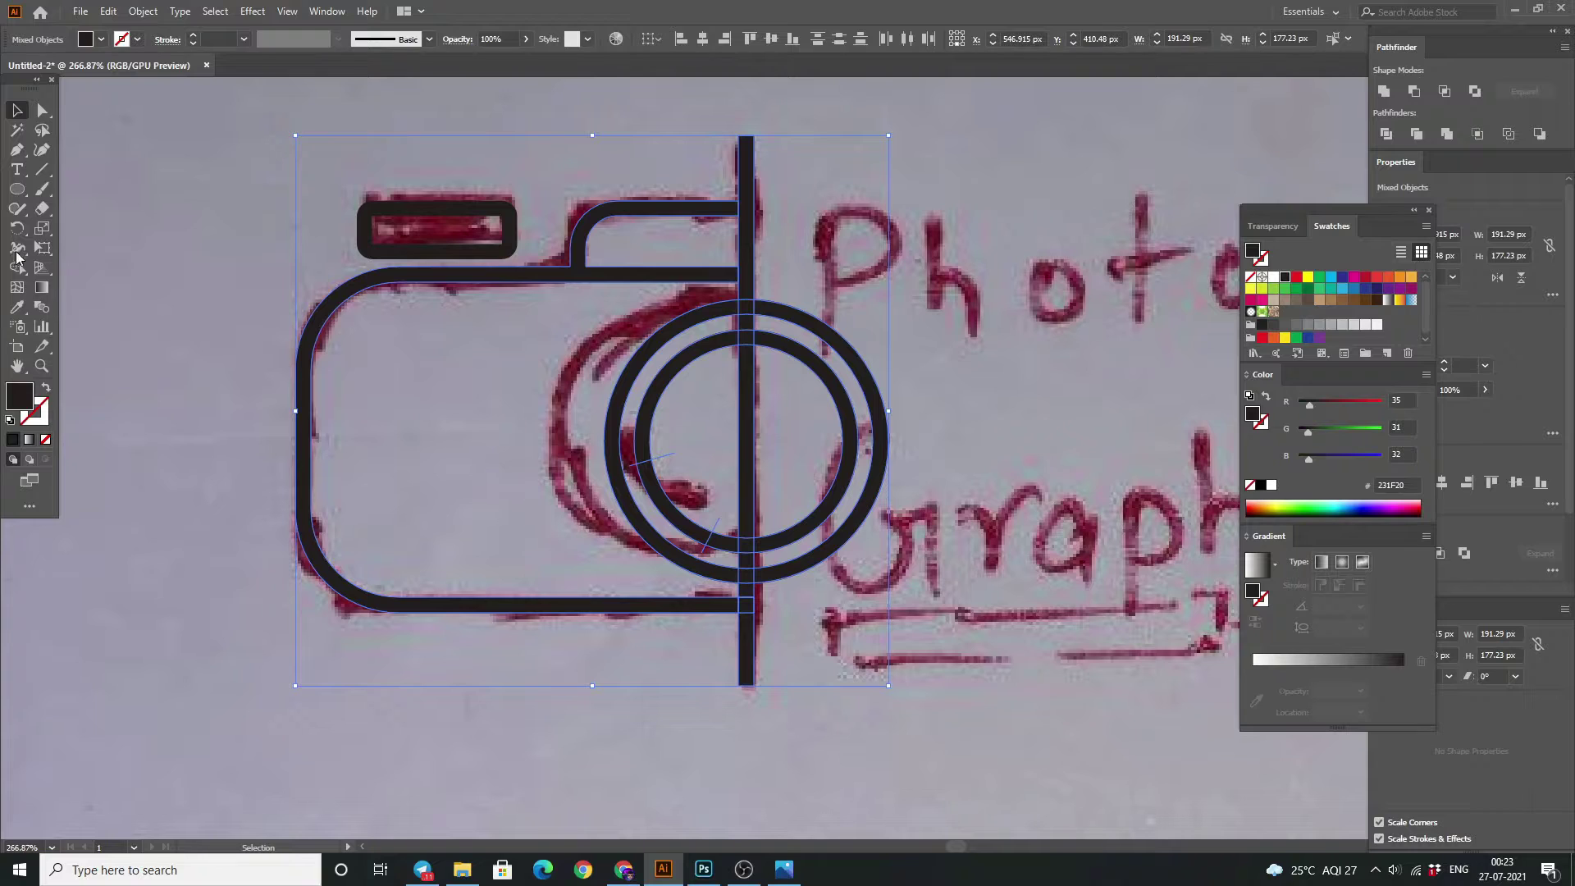
# Delete the right halves of the lens rings with Shape Builder, leaving left-side arcs.
pyautogui.click(17, 267)
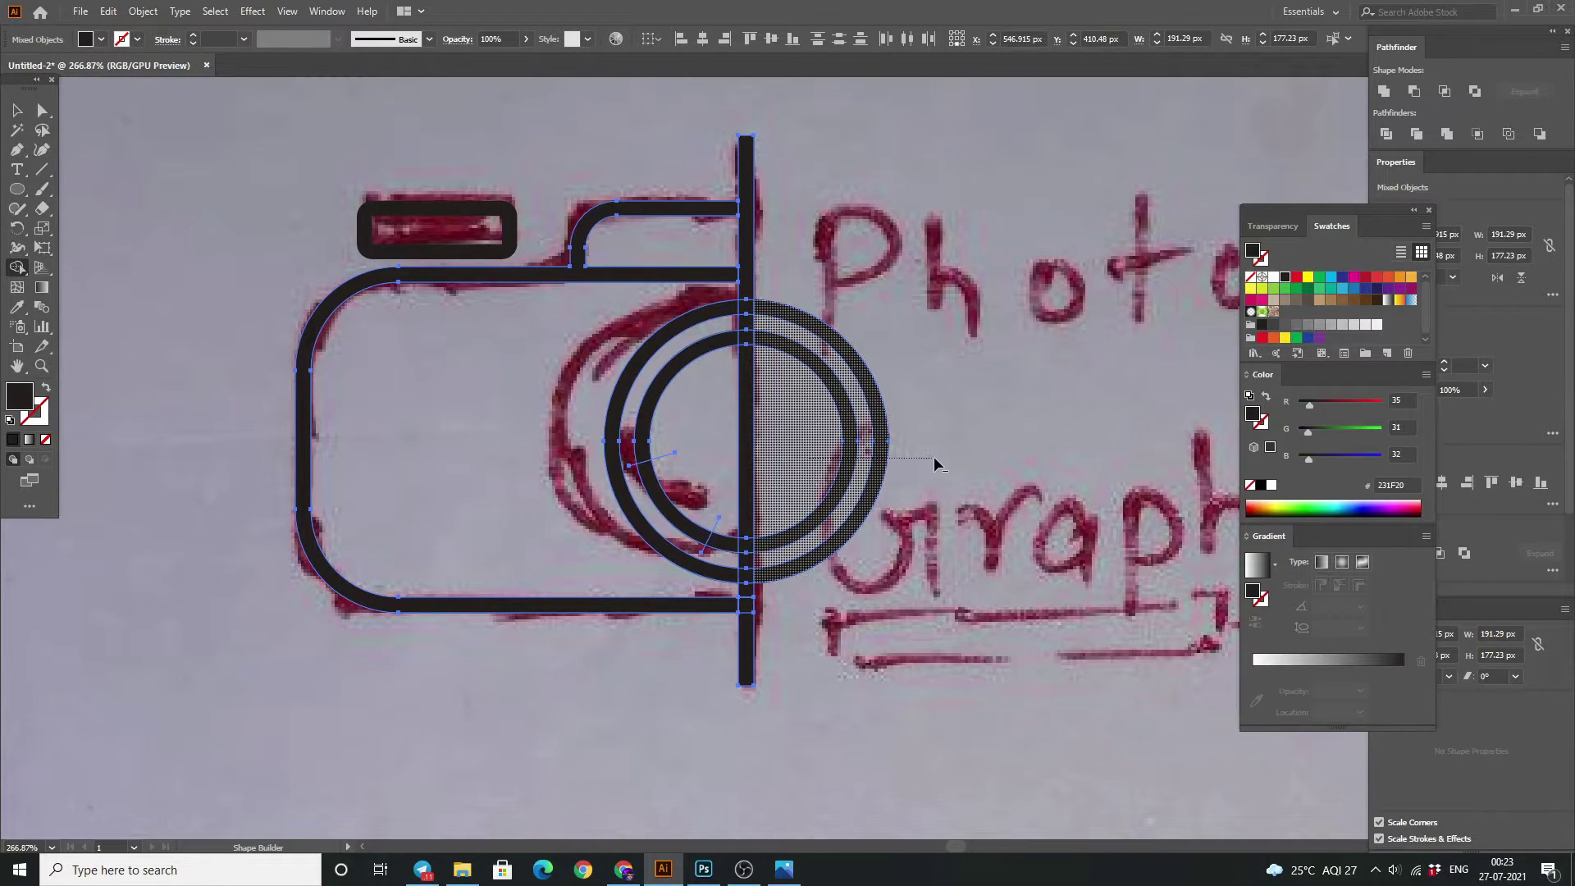
pyautogui.moveTo(812, 467); pyautogui.dragTo(934, 456)
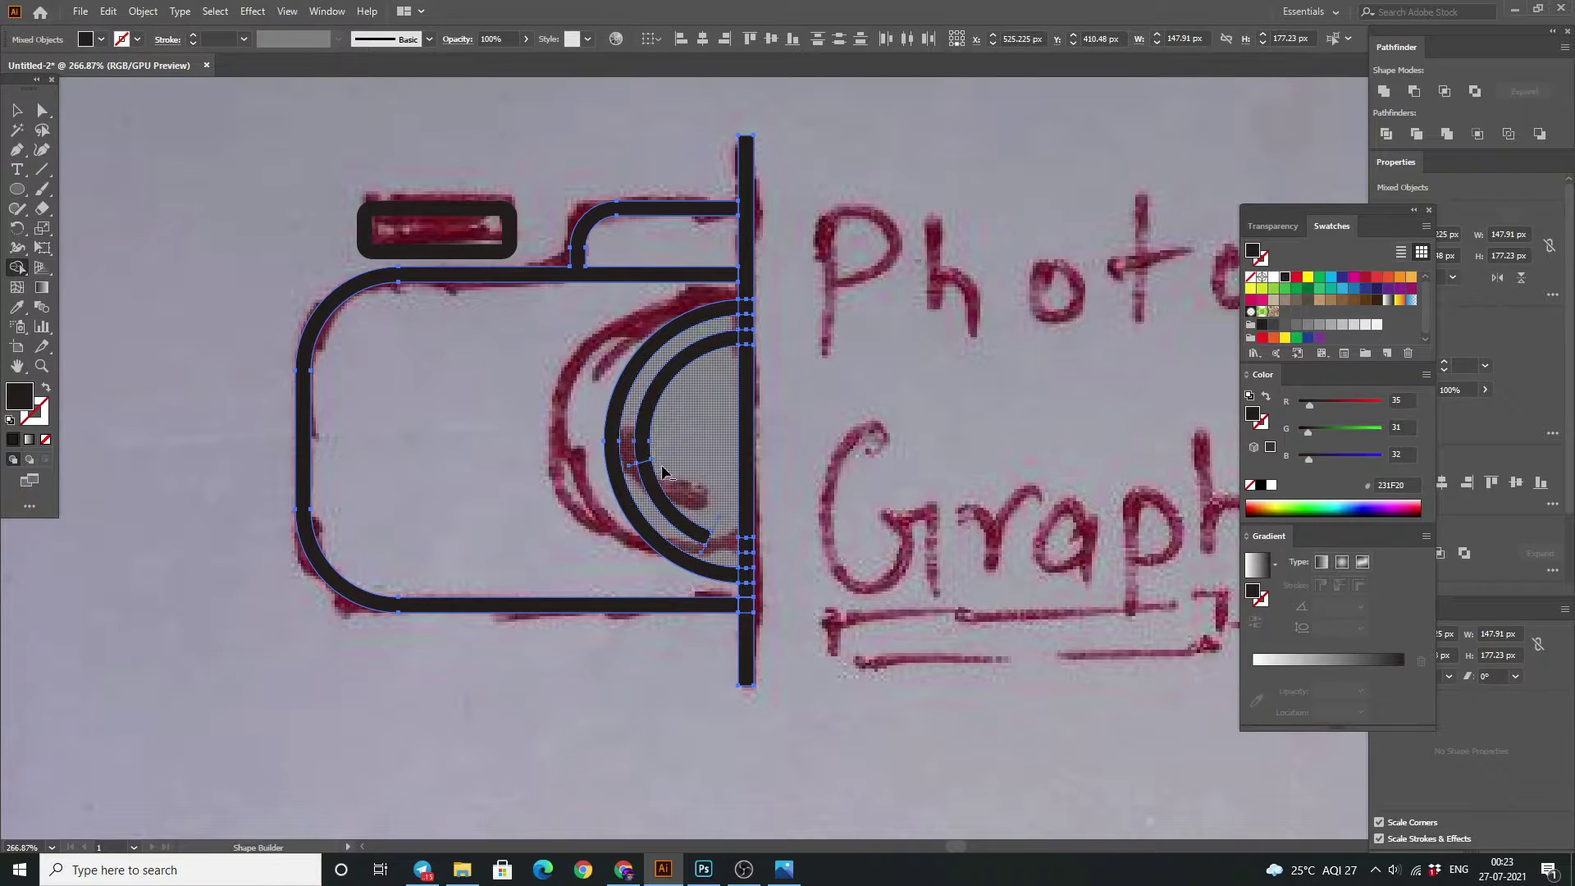
pyautogui.moveTo(693, 385); pyautogui.dragTo(647, 415)
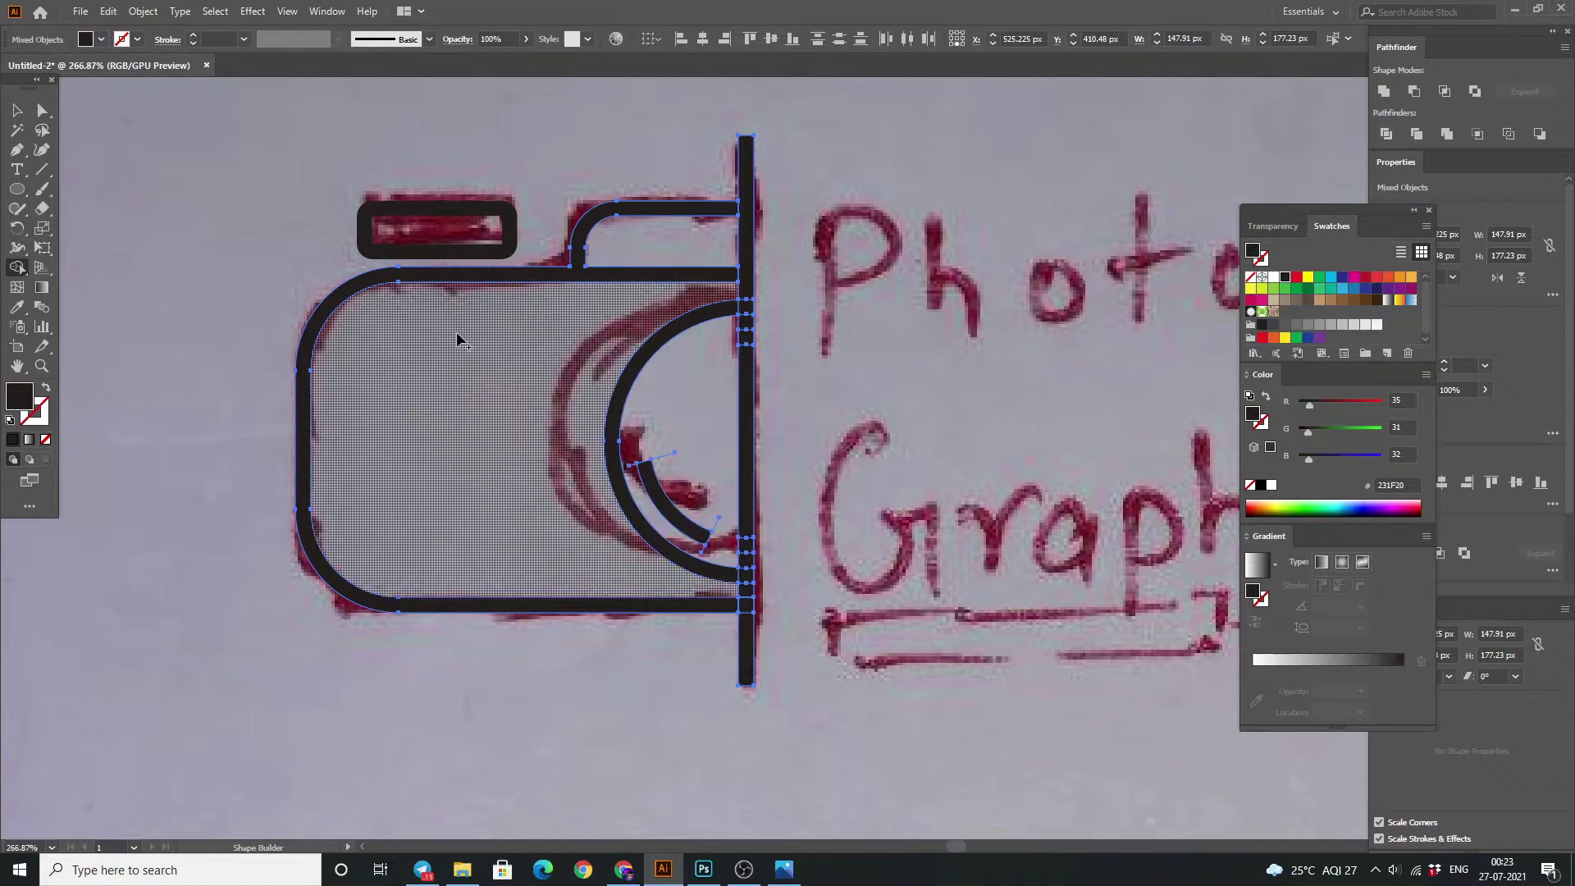
pyautogui.click(16, 111)
pyautogui.click(235, 130)
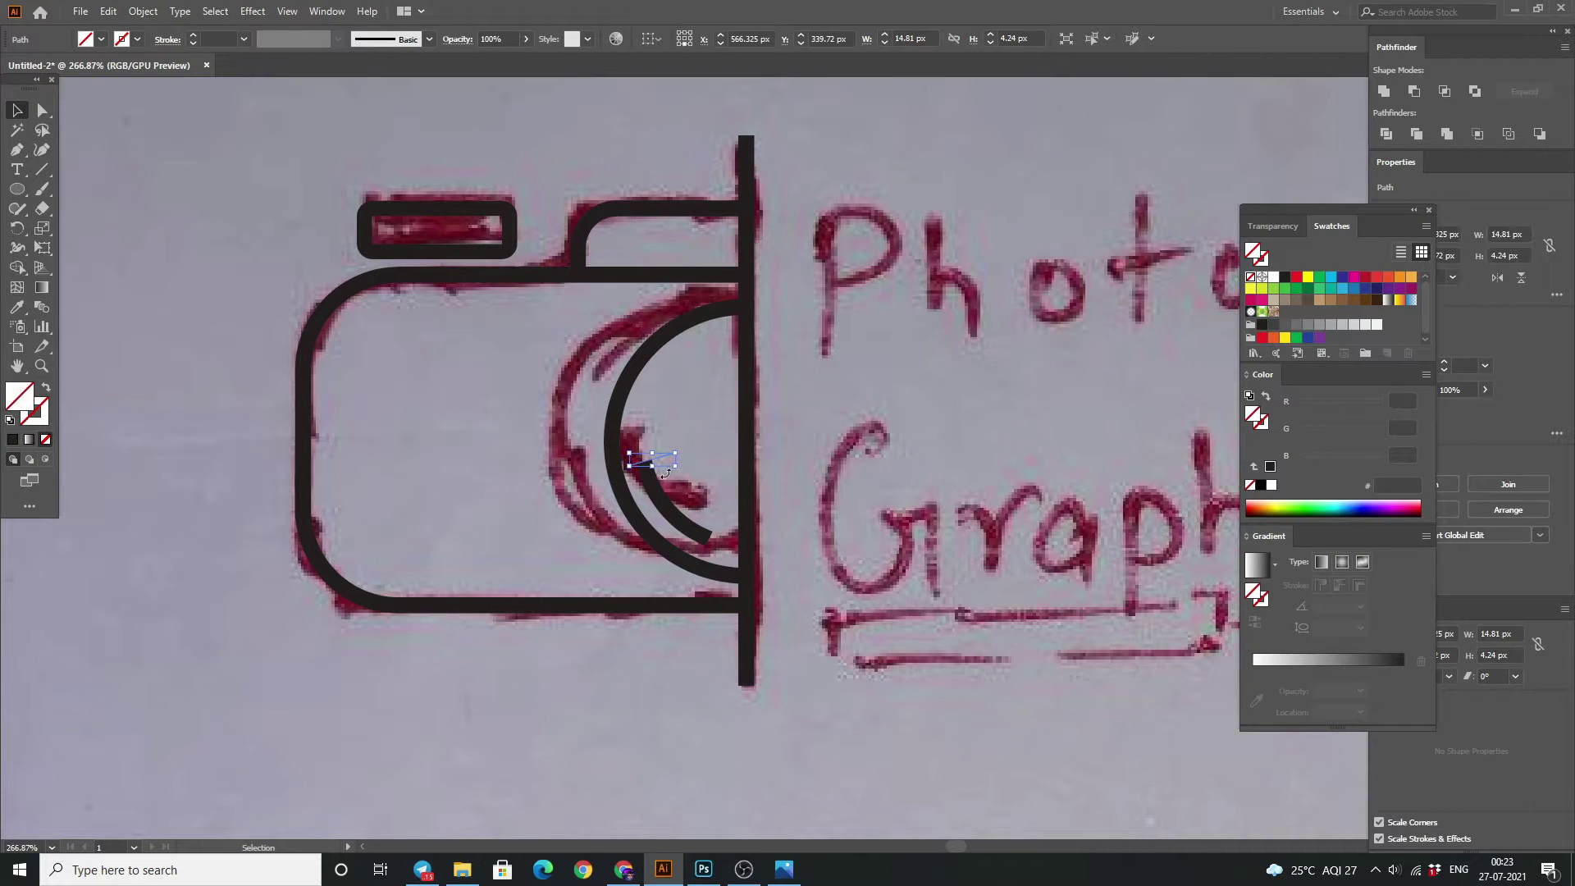
pyautogui.click(656, 477)
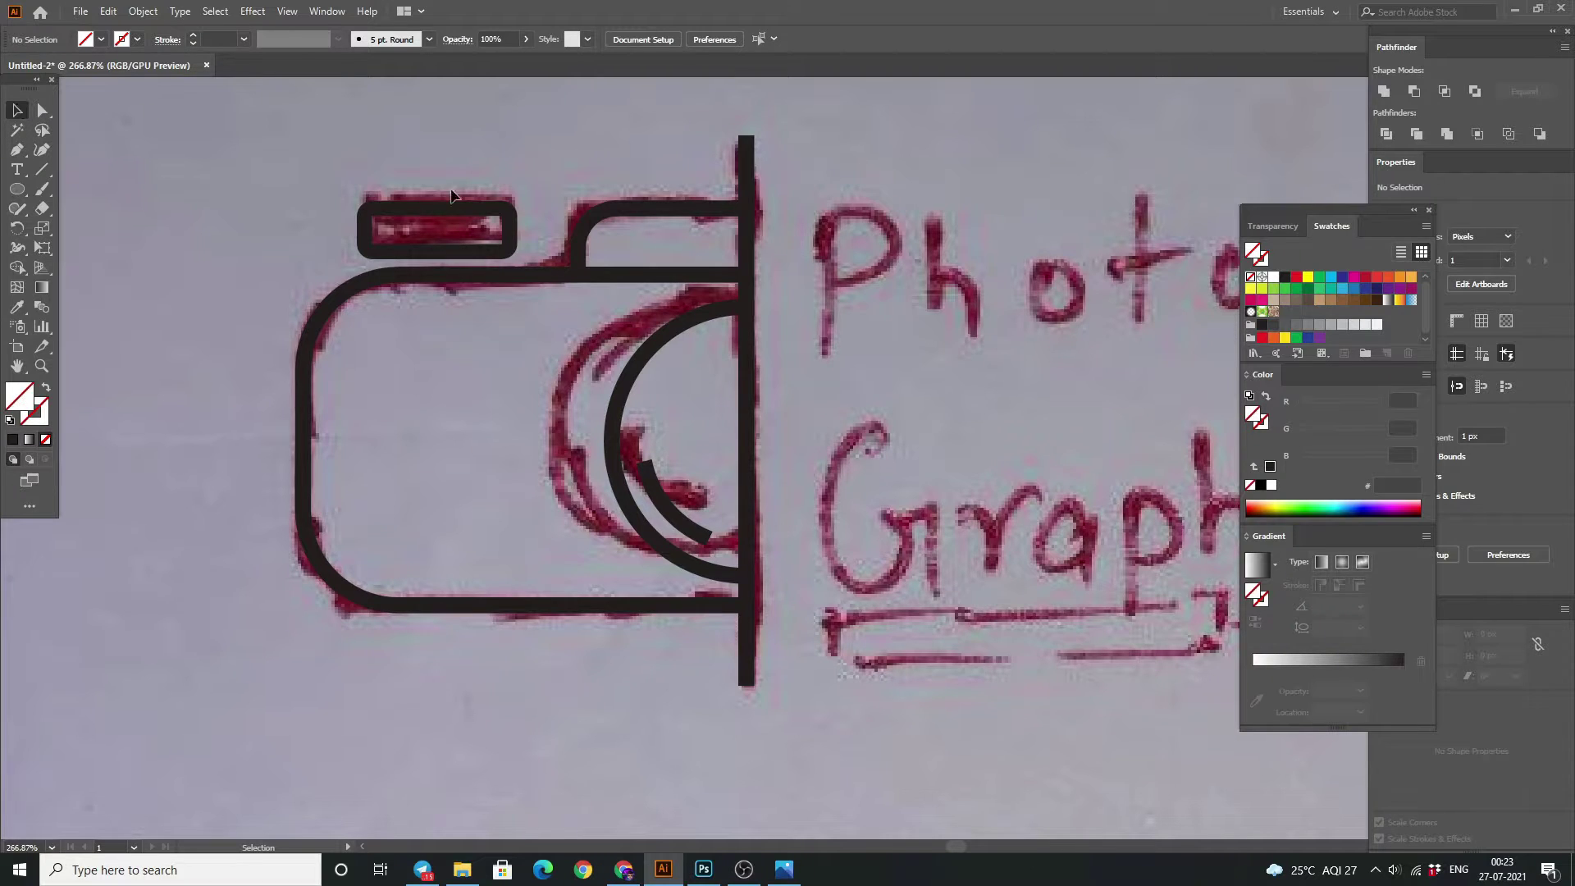
# Merge the vertical bar's pieces into a single shape with Shape Builder.
pyautogui.click(748, 381)
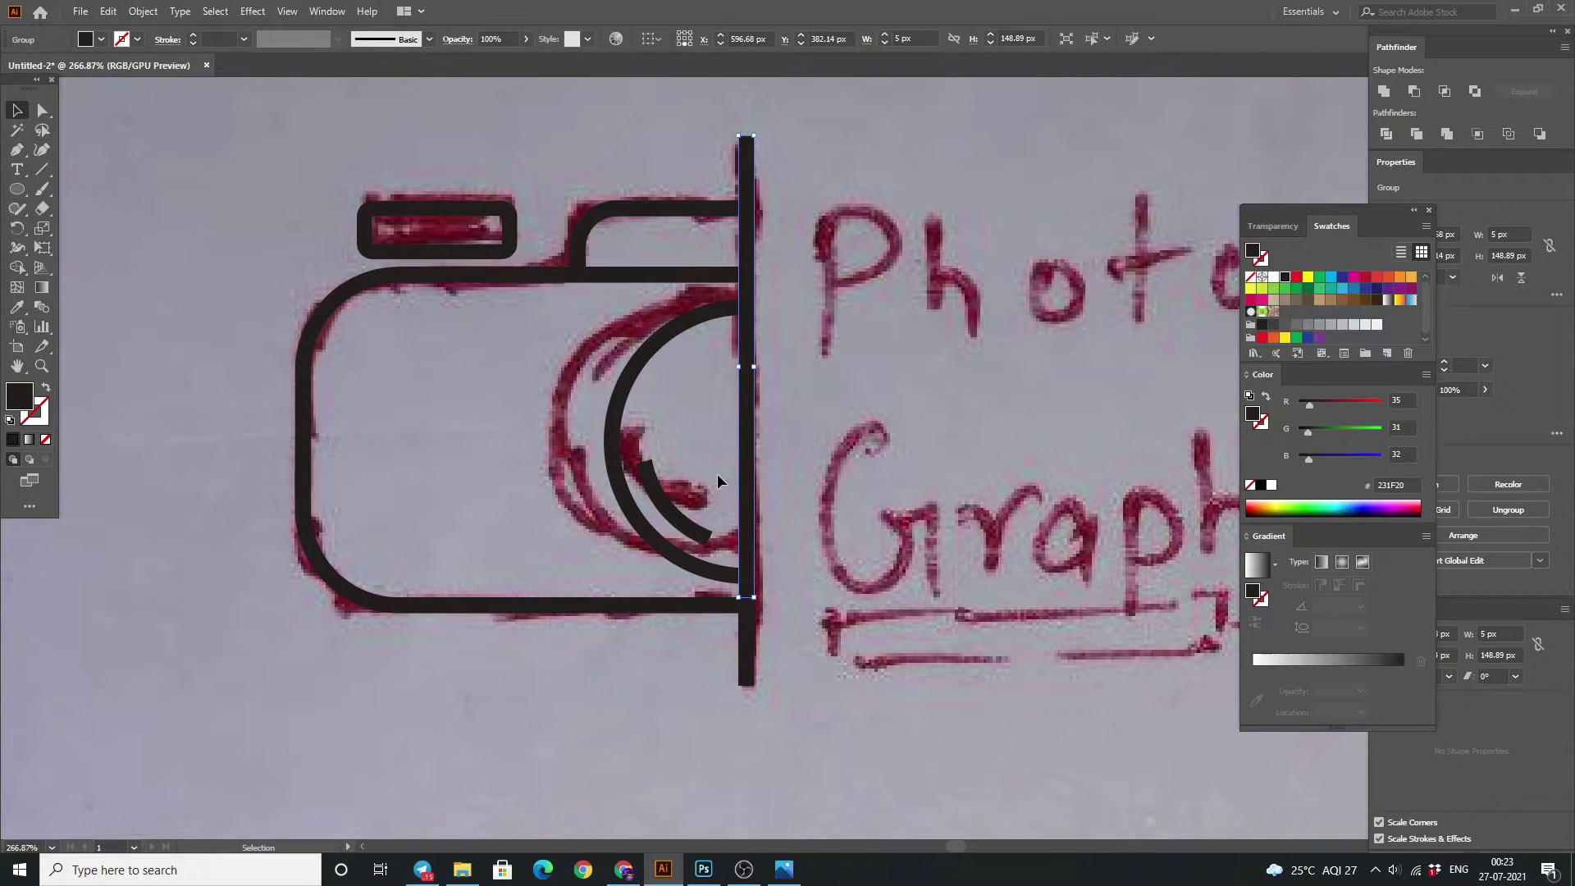
pyautogui.click(707, 352)
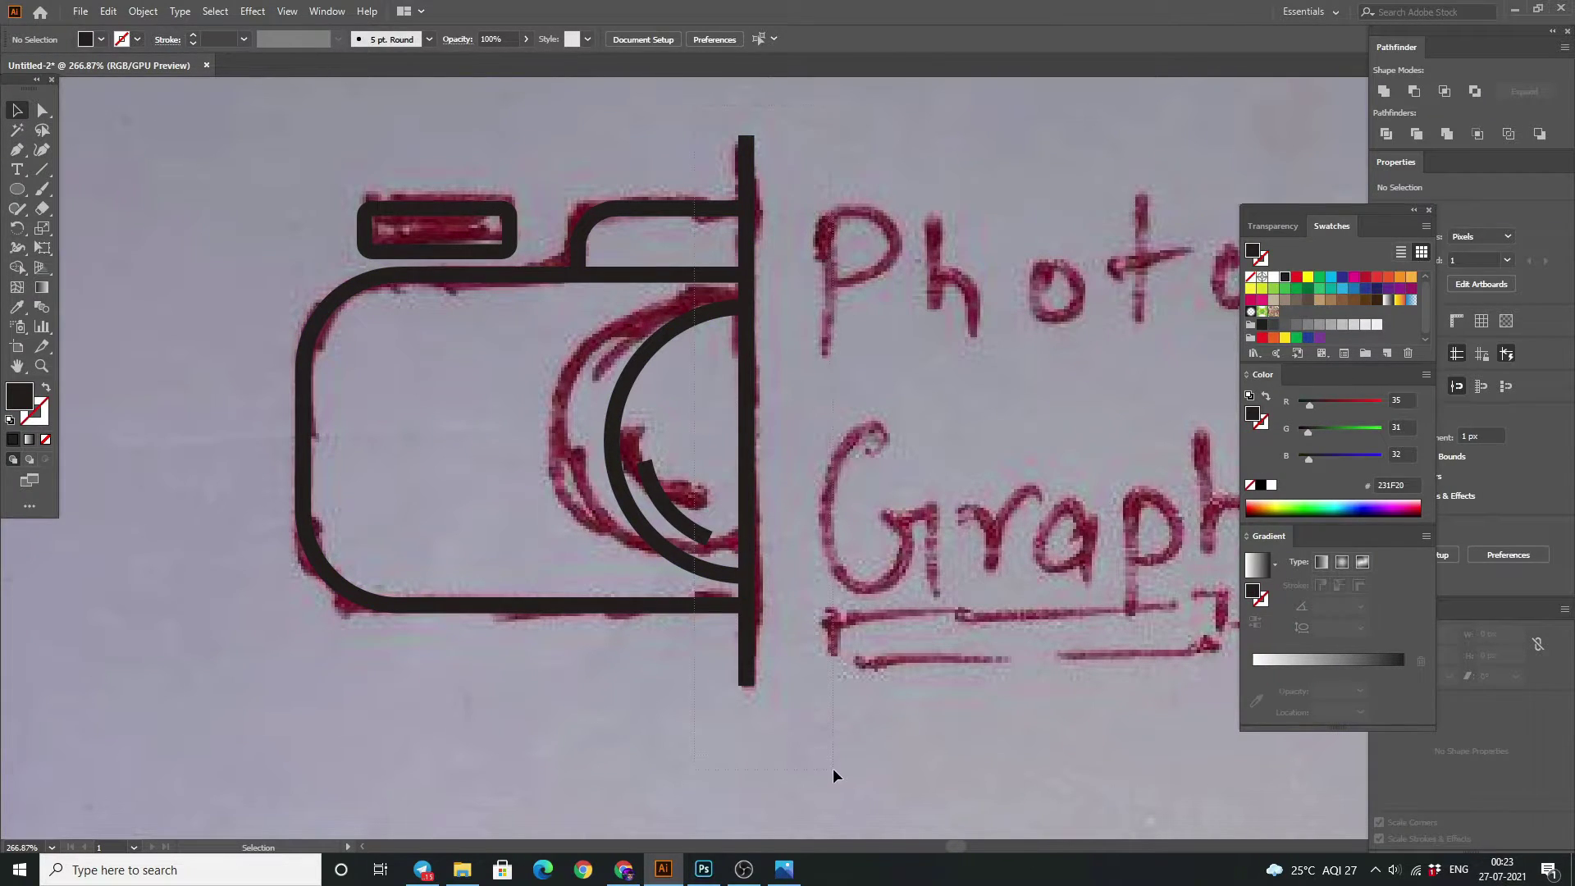
pyautogui.moveTo(830, 760); pyautogui.dragTo(833, 767)
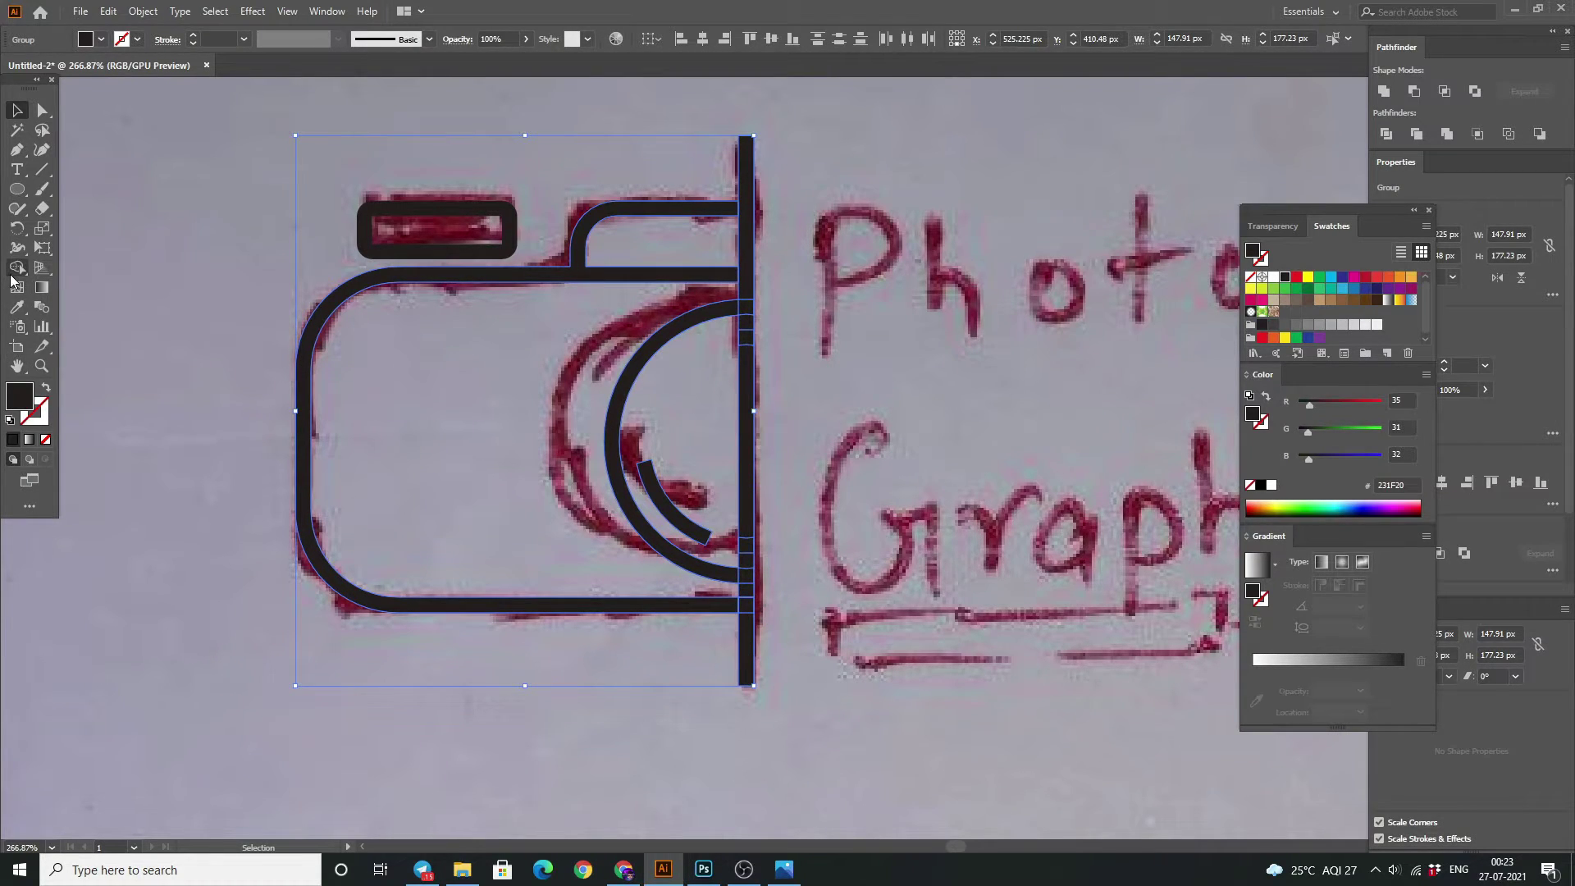
pyautogui.click(17, 268)
pyautogui.moveTo(745, 284); pyautogui.dragTo(748, 420)
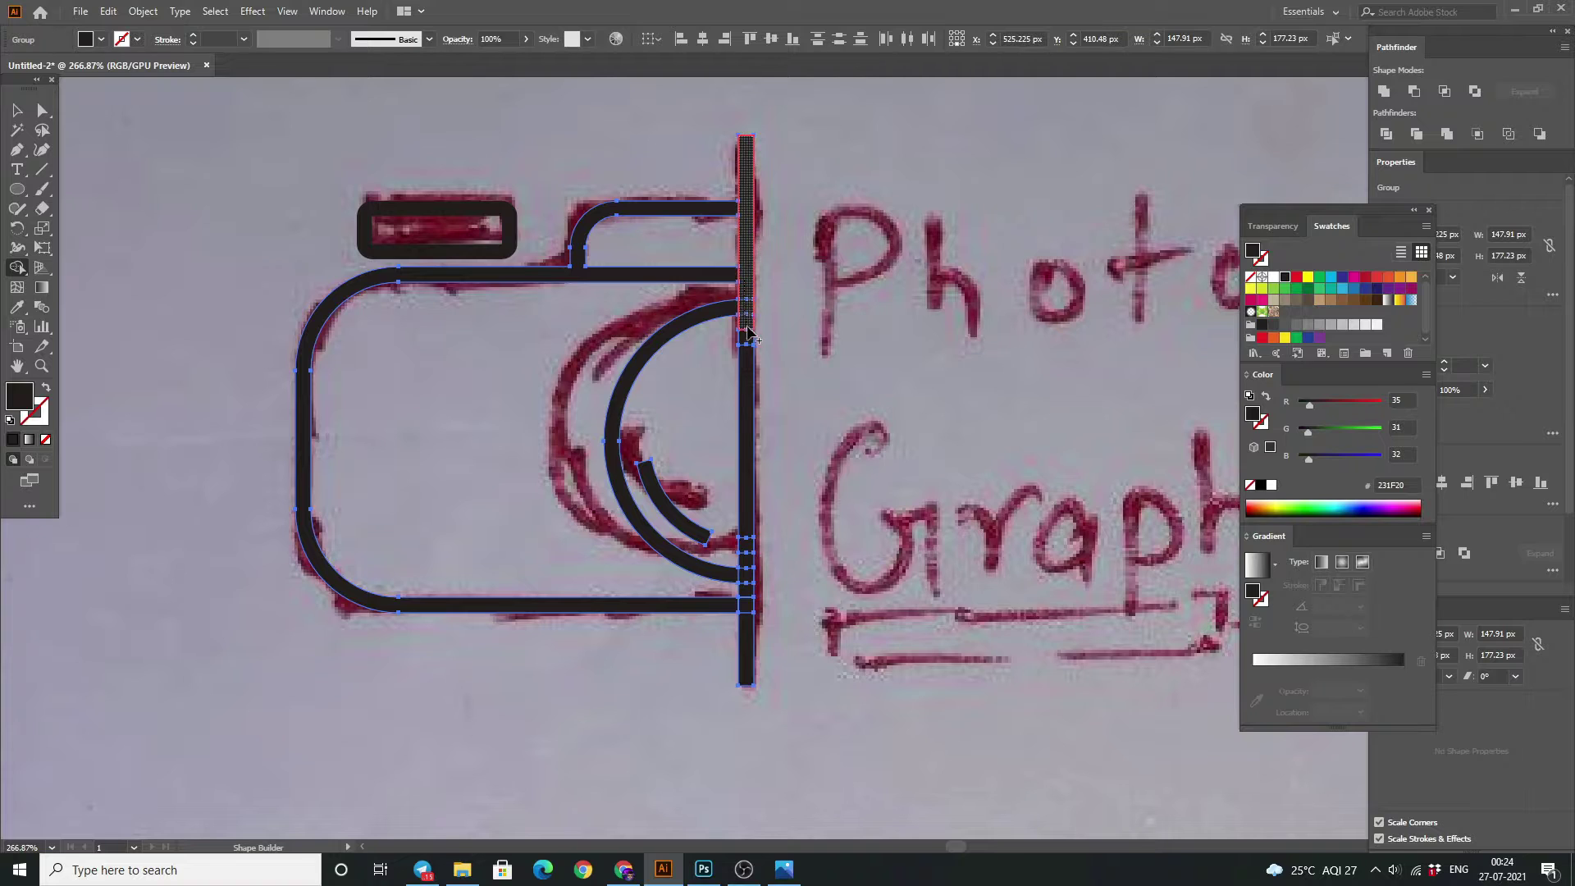
pyautogui.moveTo(747, 479); pyautogui.dragTo(751, 672)
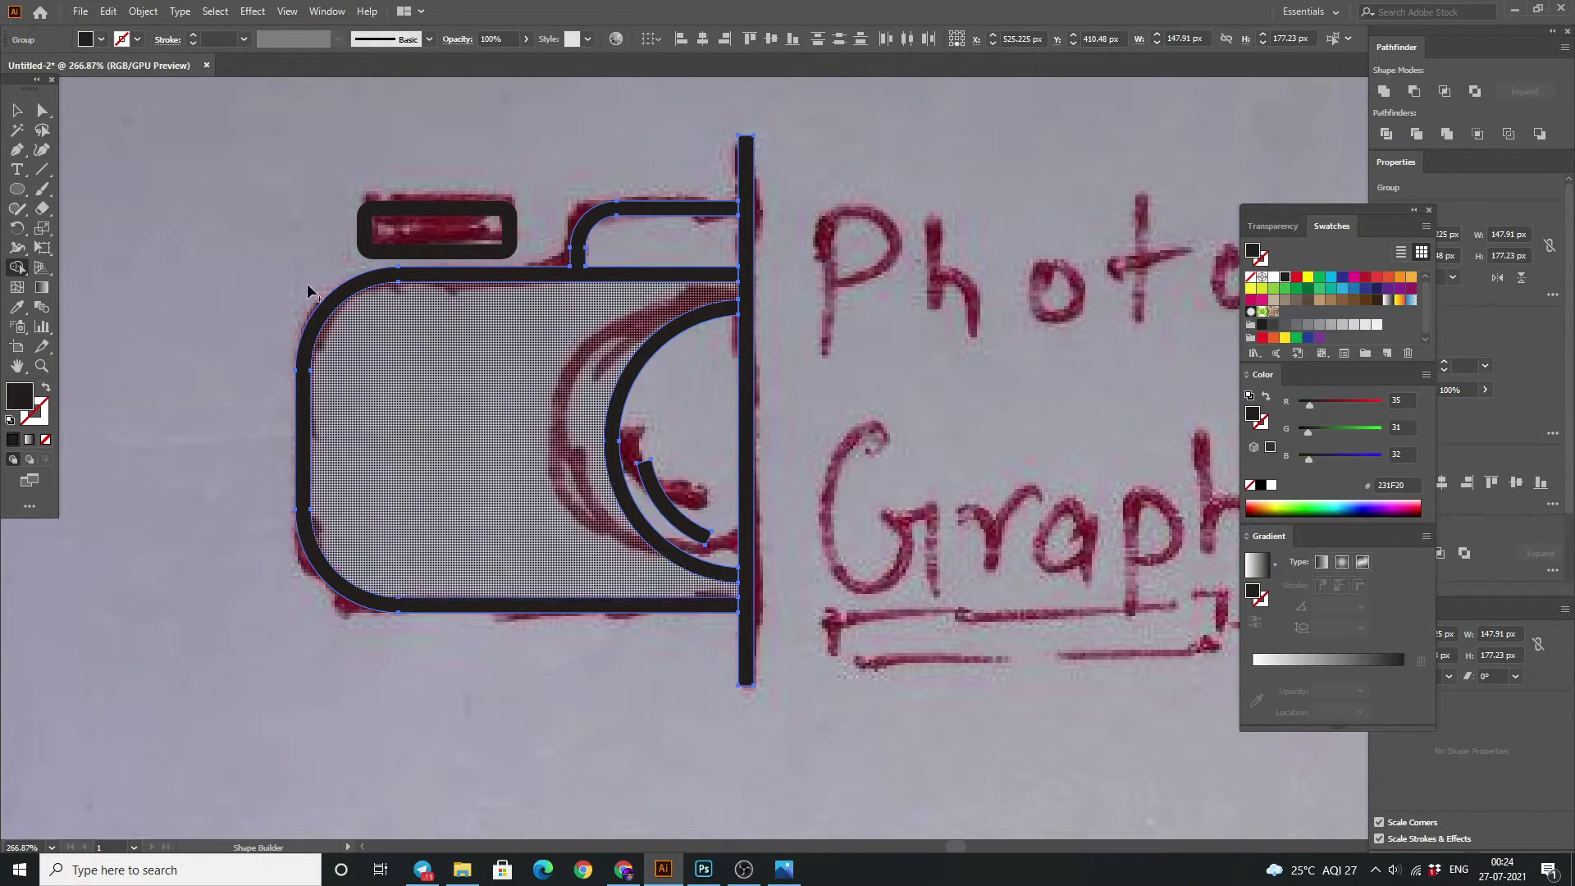
pyautogui.press('v')
pyautogui.hotkey('ctrl', 'shift', 'a')
pyautogui.click(746, 238)
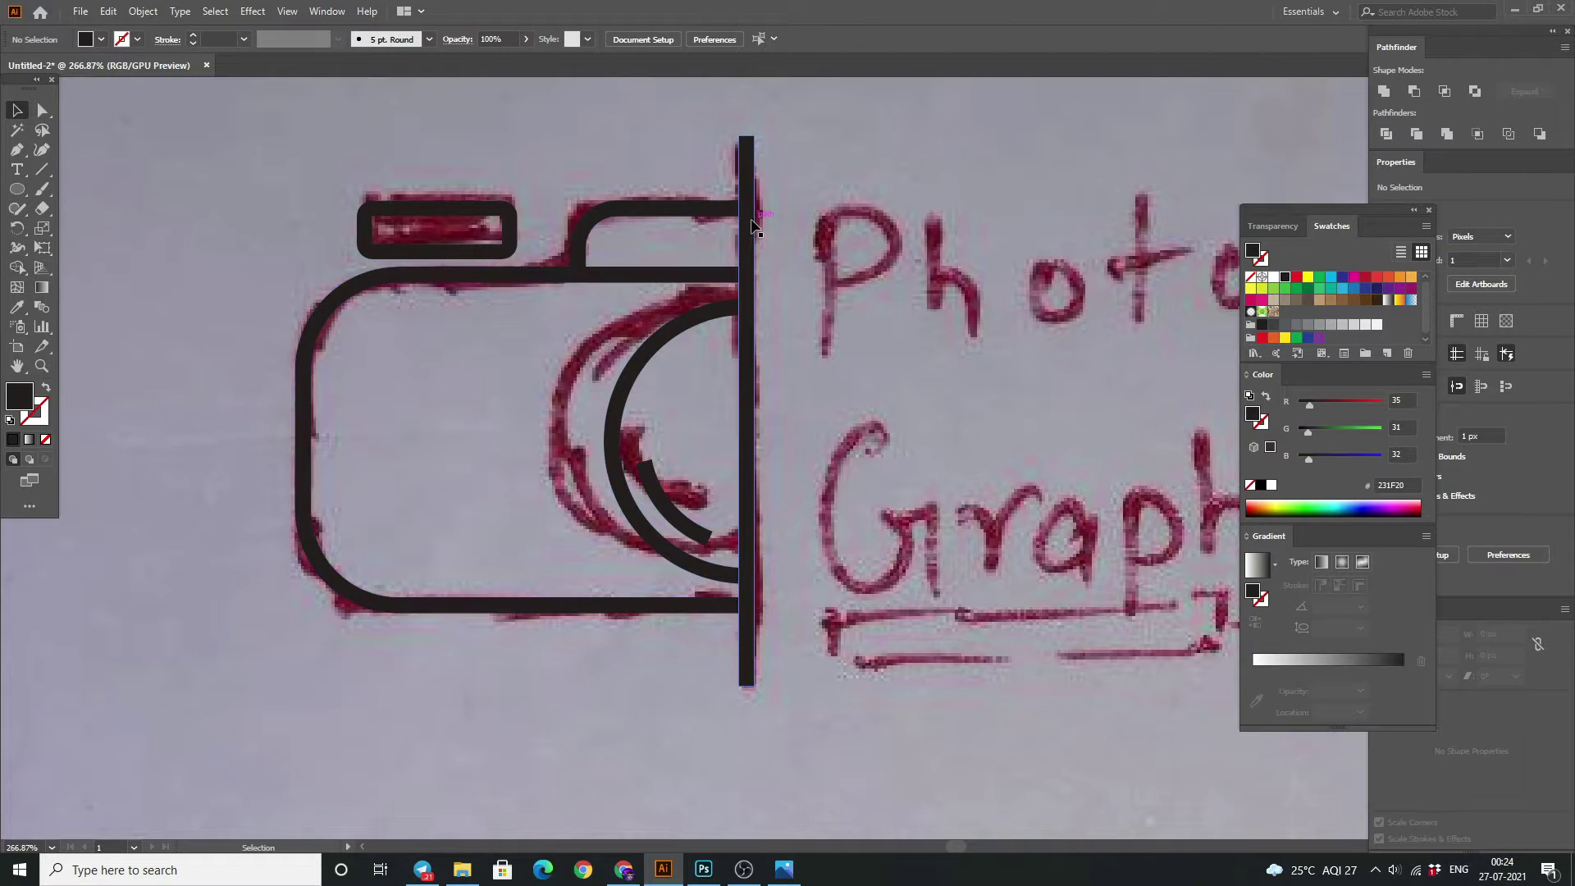
# Create a 5 px offset path around the vertical bar and fill it pink.
pyautogui.click(142, 11)
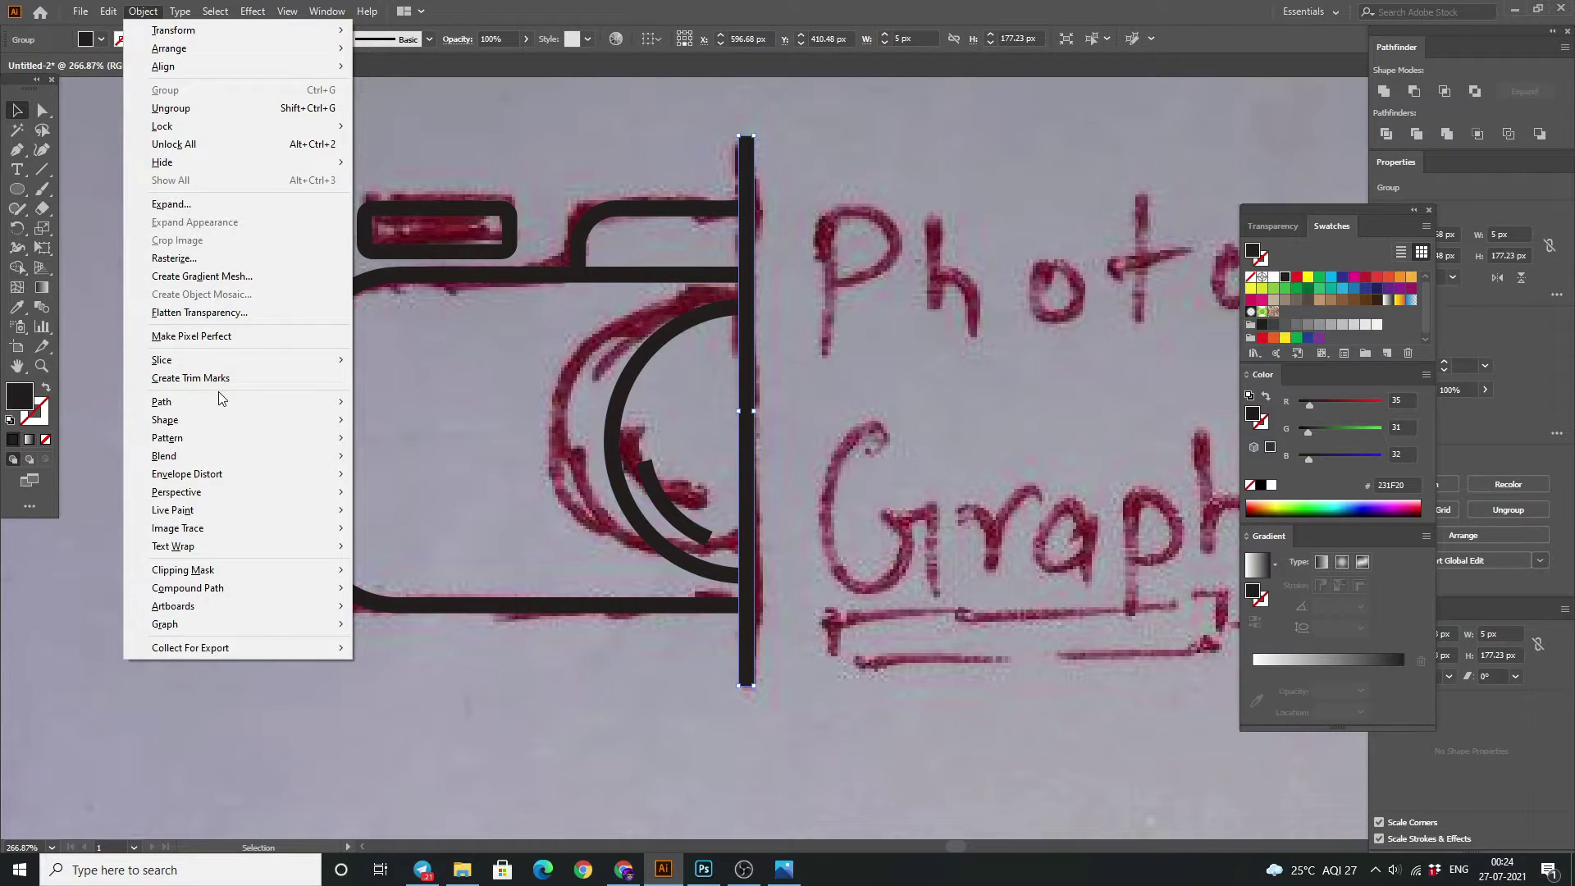
pyautogui.moveTo(160, 401)
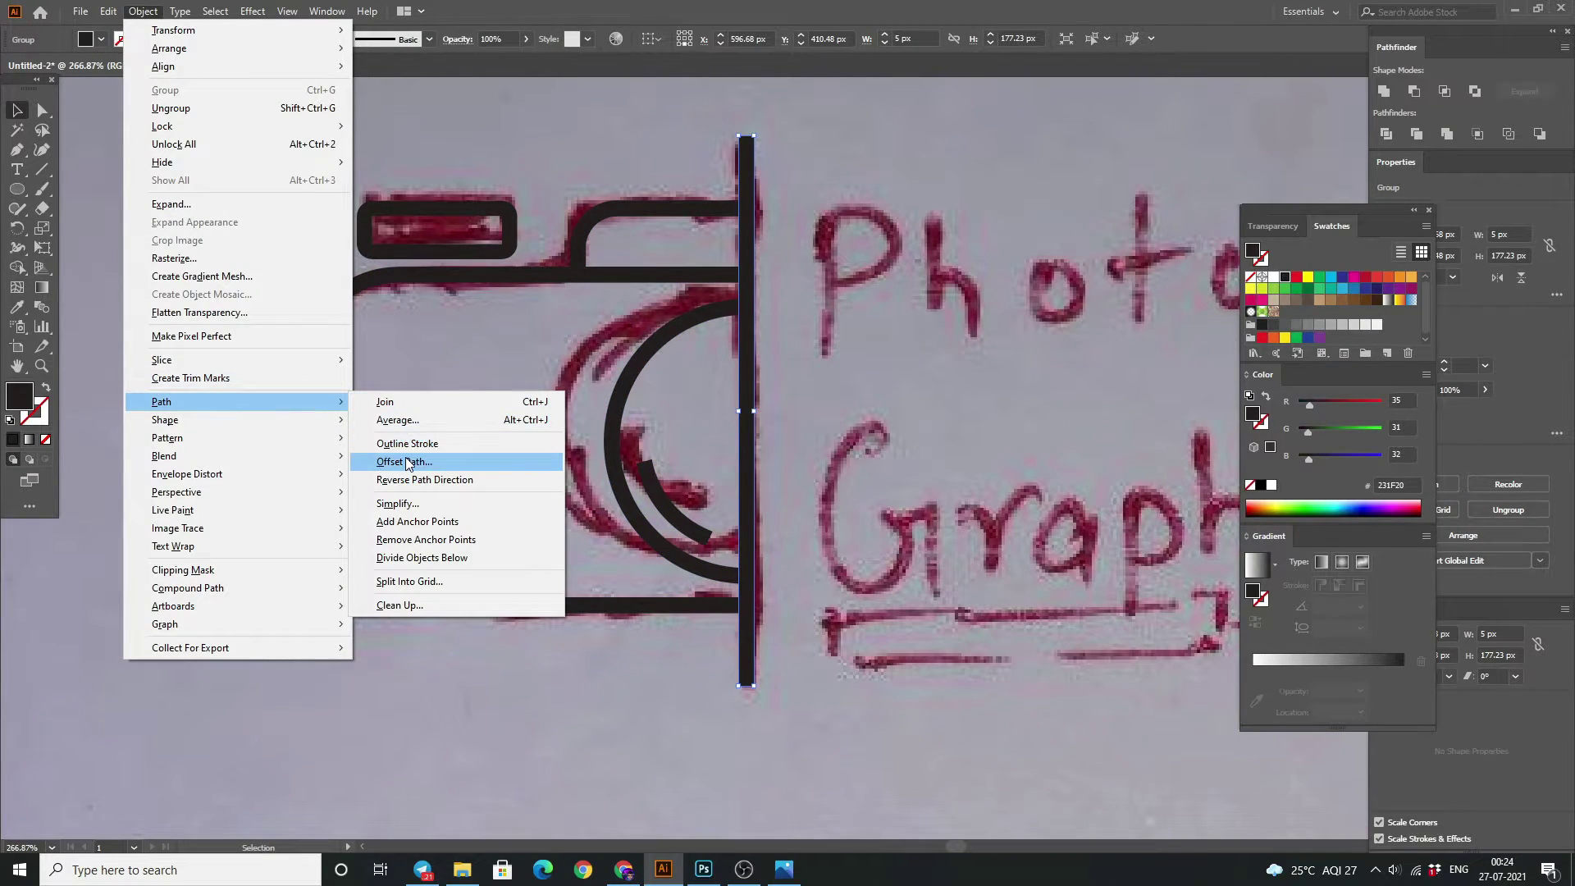
pyautogui.click(404, 461)
pyautogui.click(988, 435)
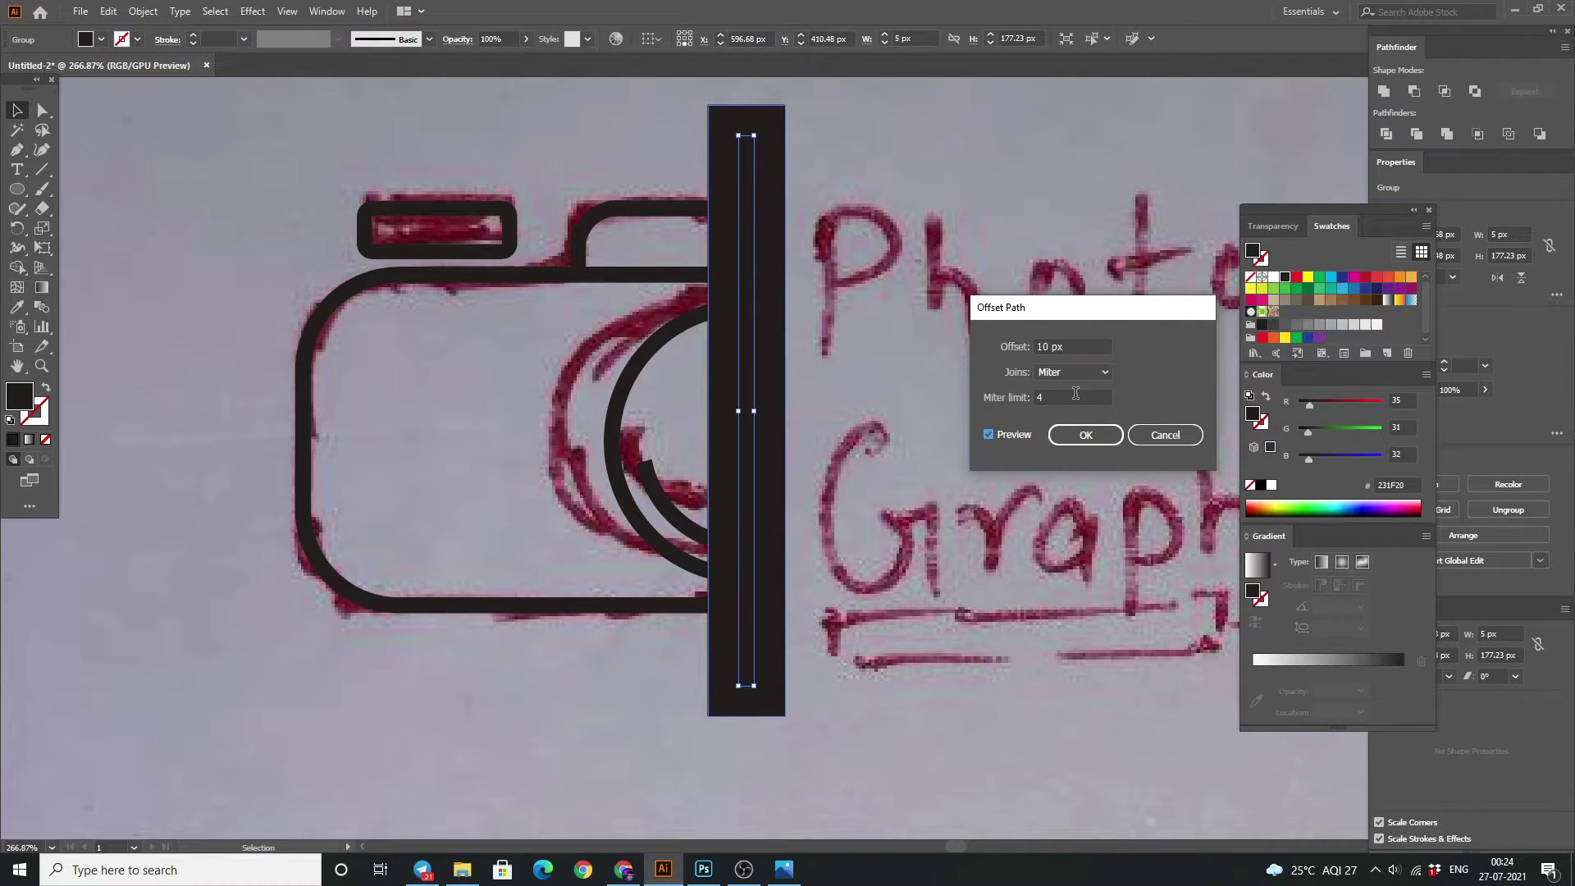
pyautogui.click(1090, 346)
pyautogui.press('Down')
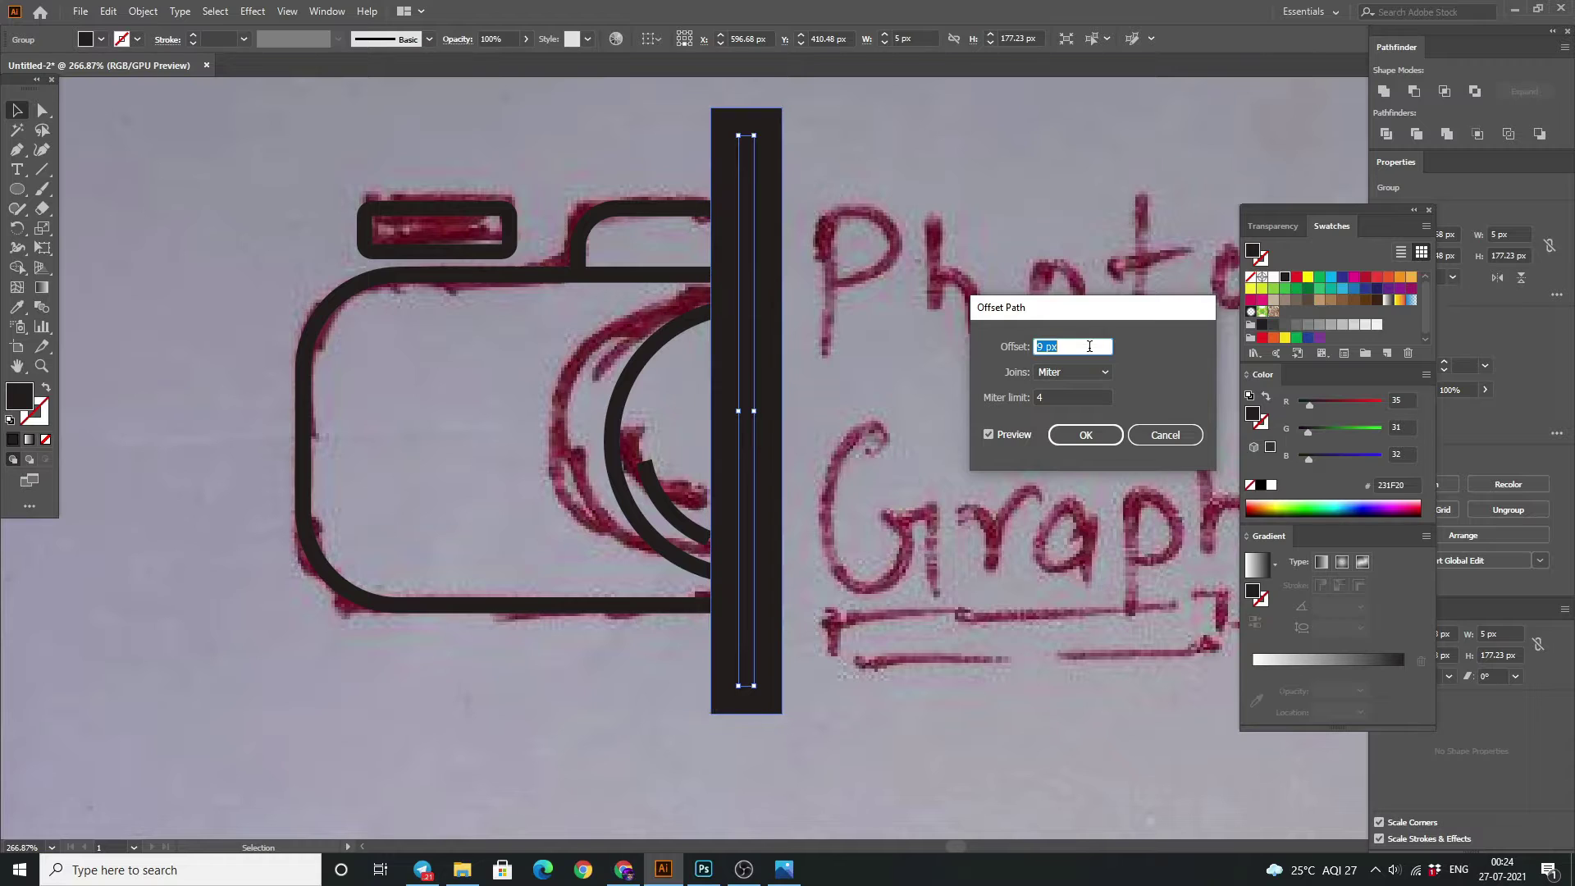
pyautogui.press('Down')
pyautogui.press('Down')
pyautogui.press('Down')
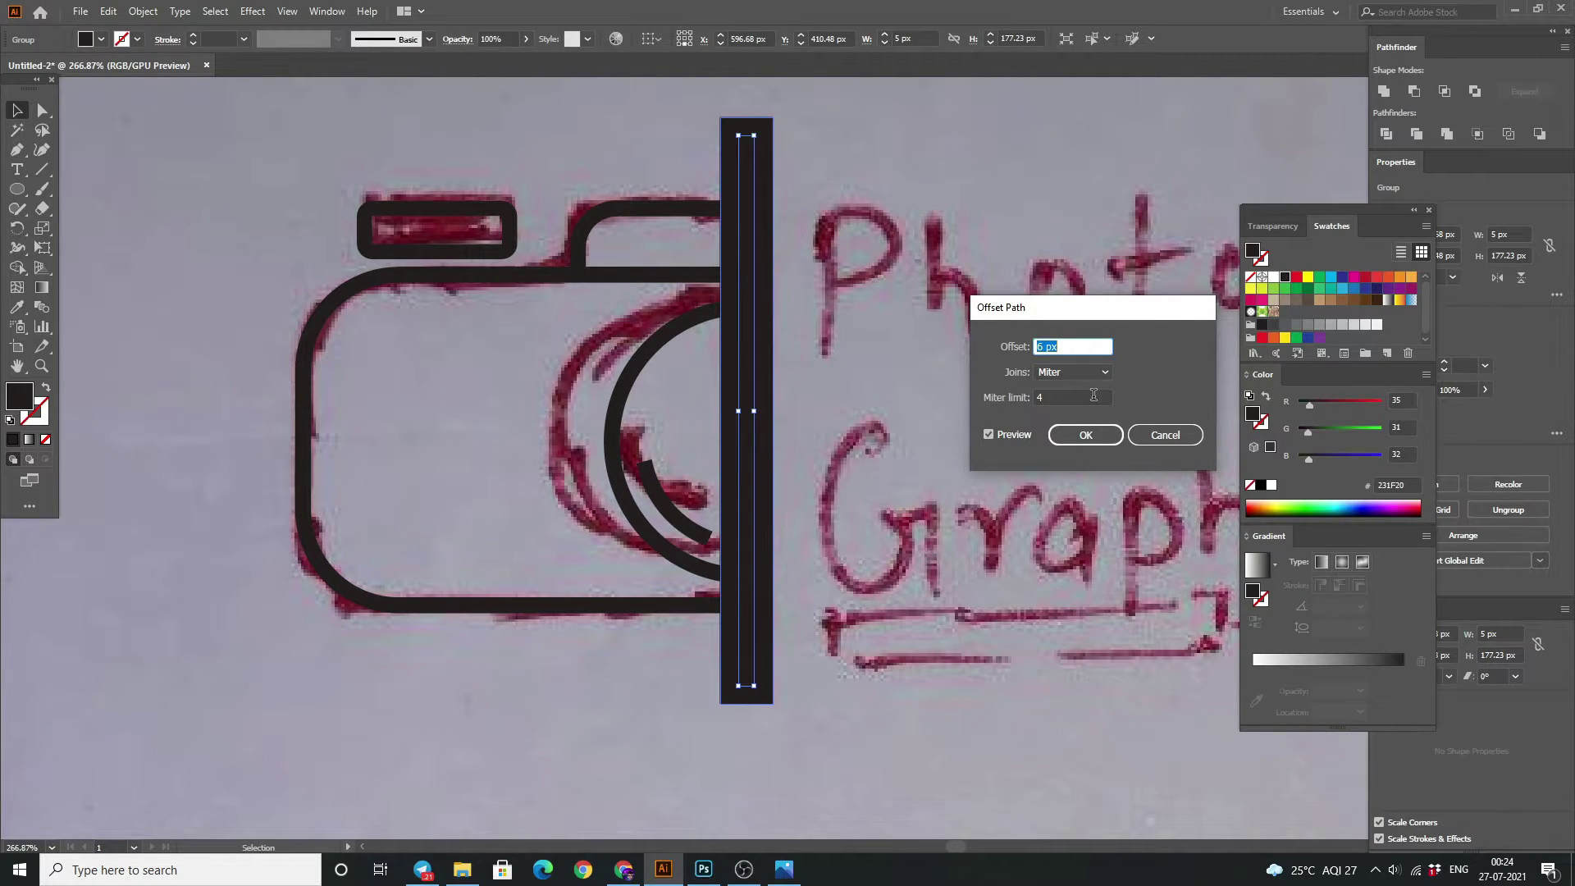
pyautogui.press('Down')
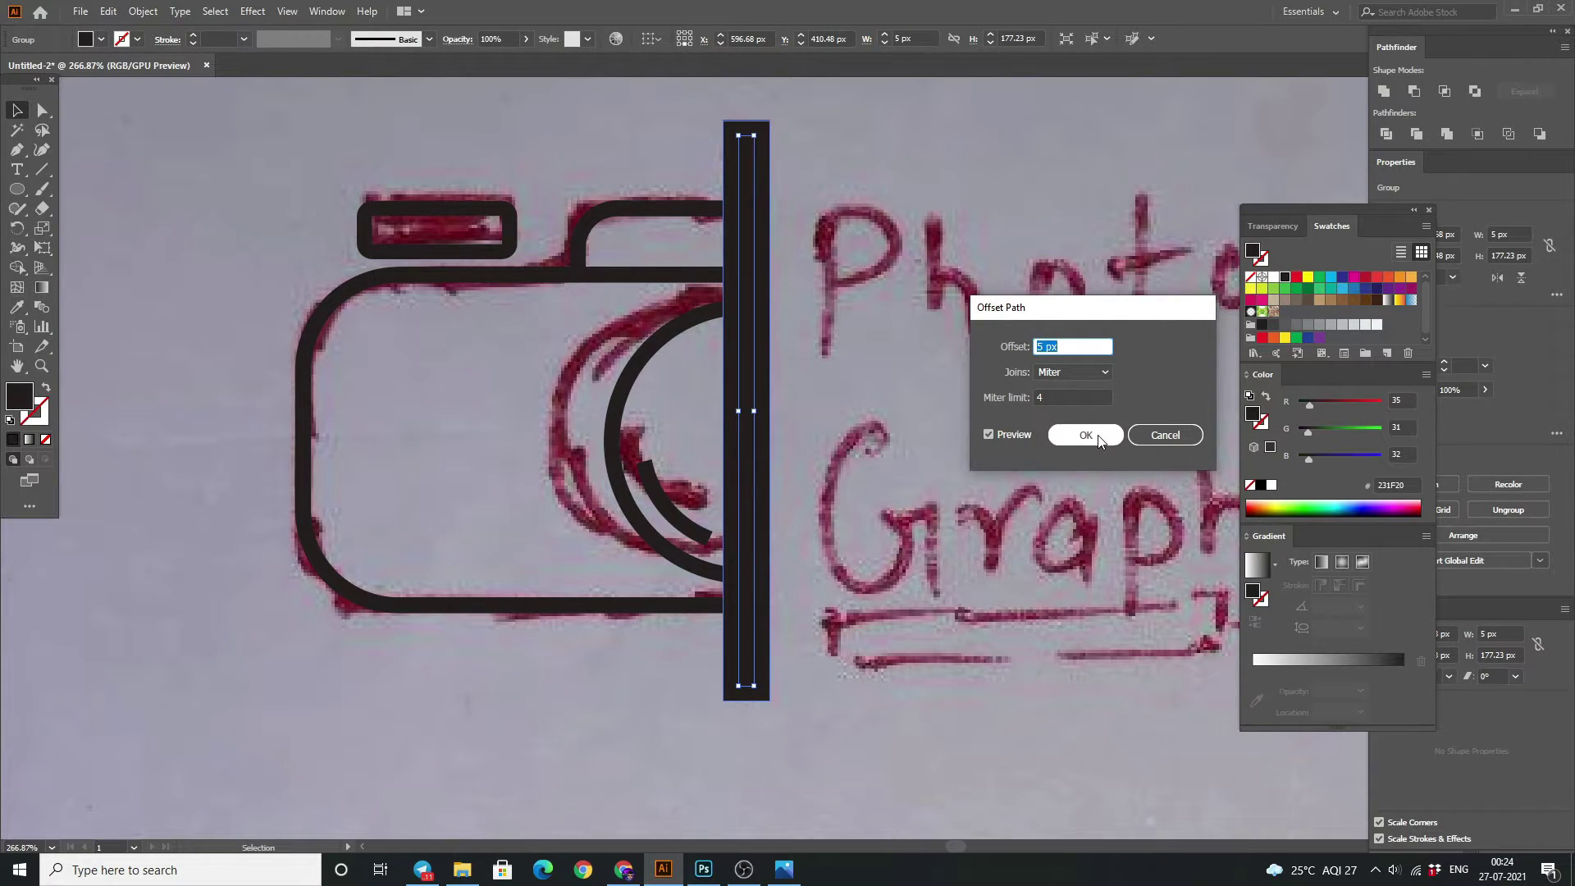
pyautogui.click(1085, 435)
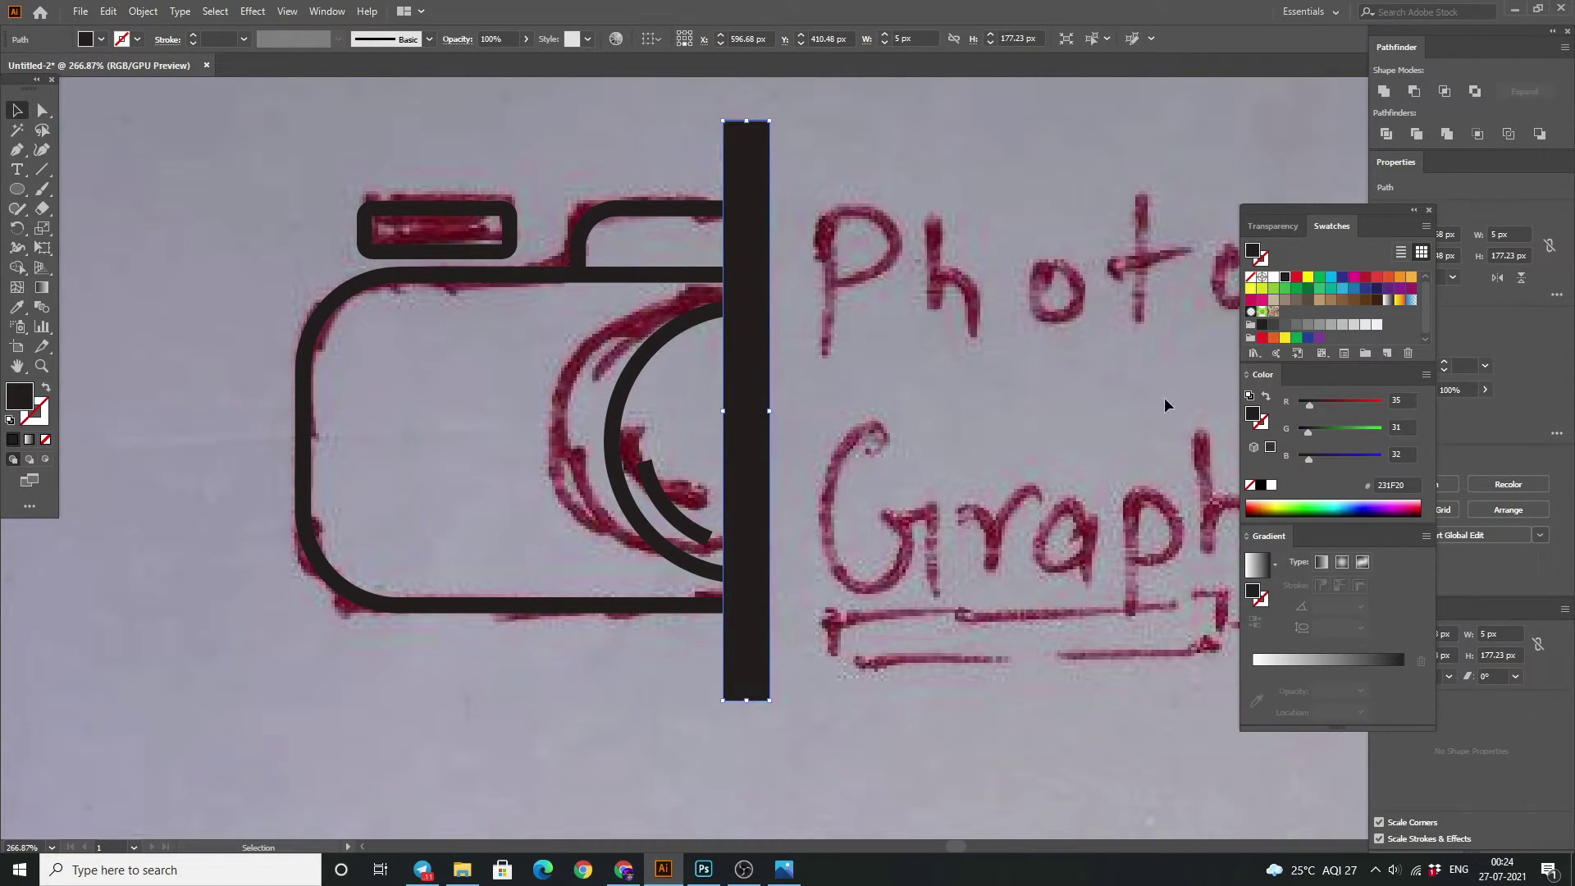
pyautogui.click(1262, 301)
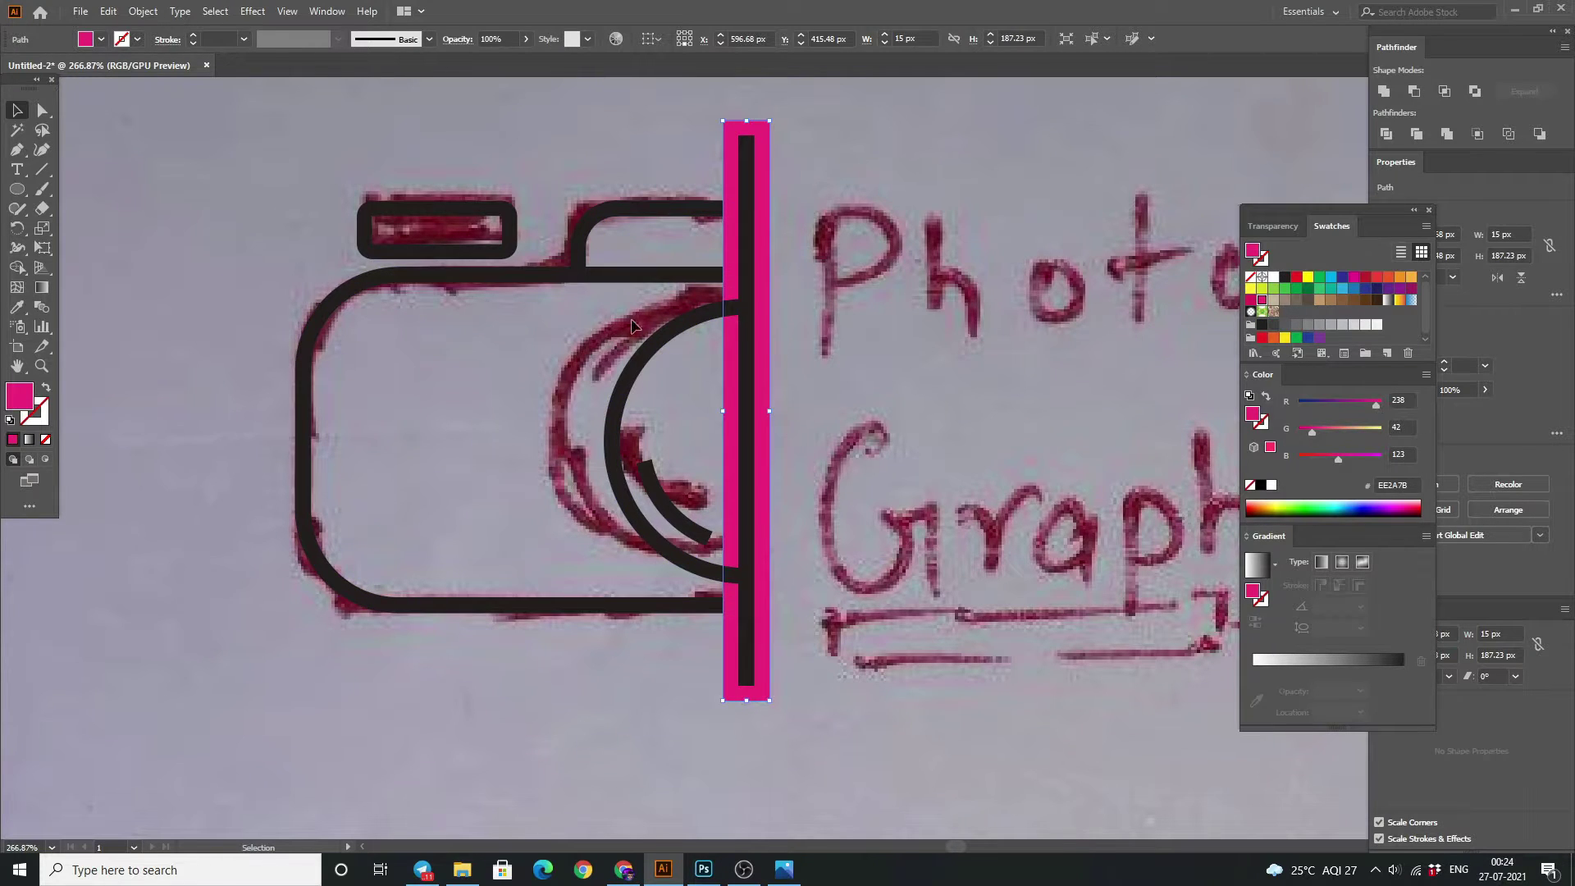
pyautogui.click(381, 125)
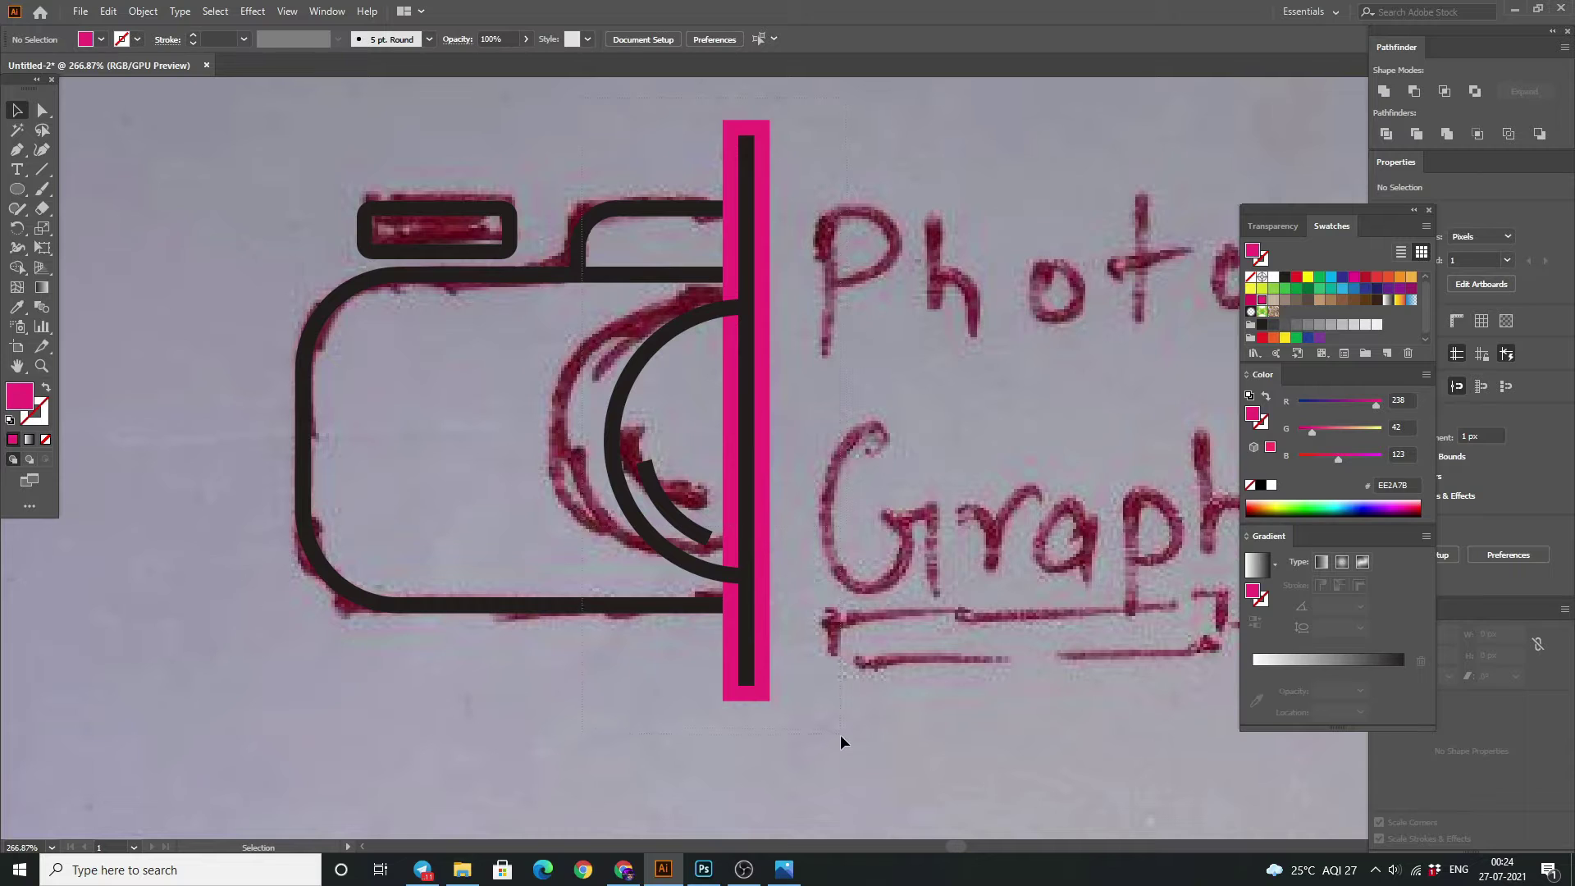
pyautogui.moveTo(840, 735); pyautogui.dragTo(840, 735)
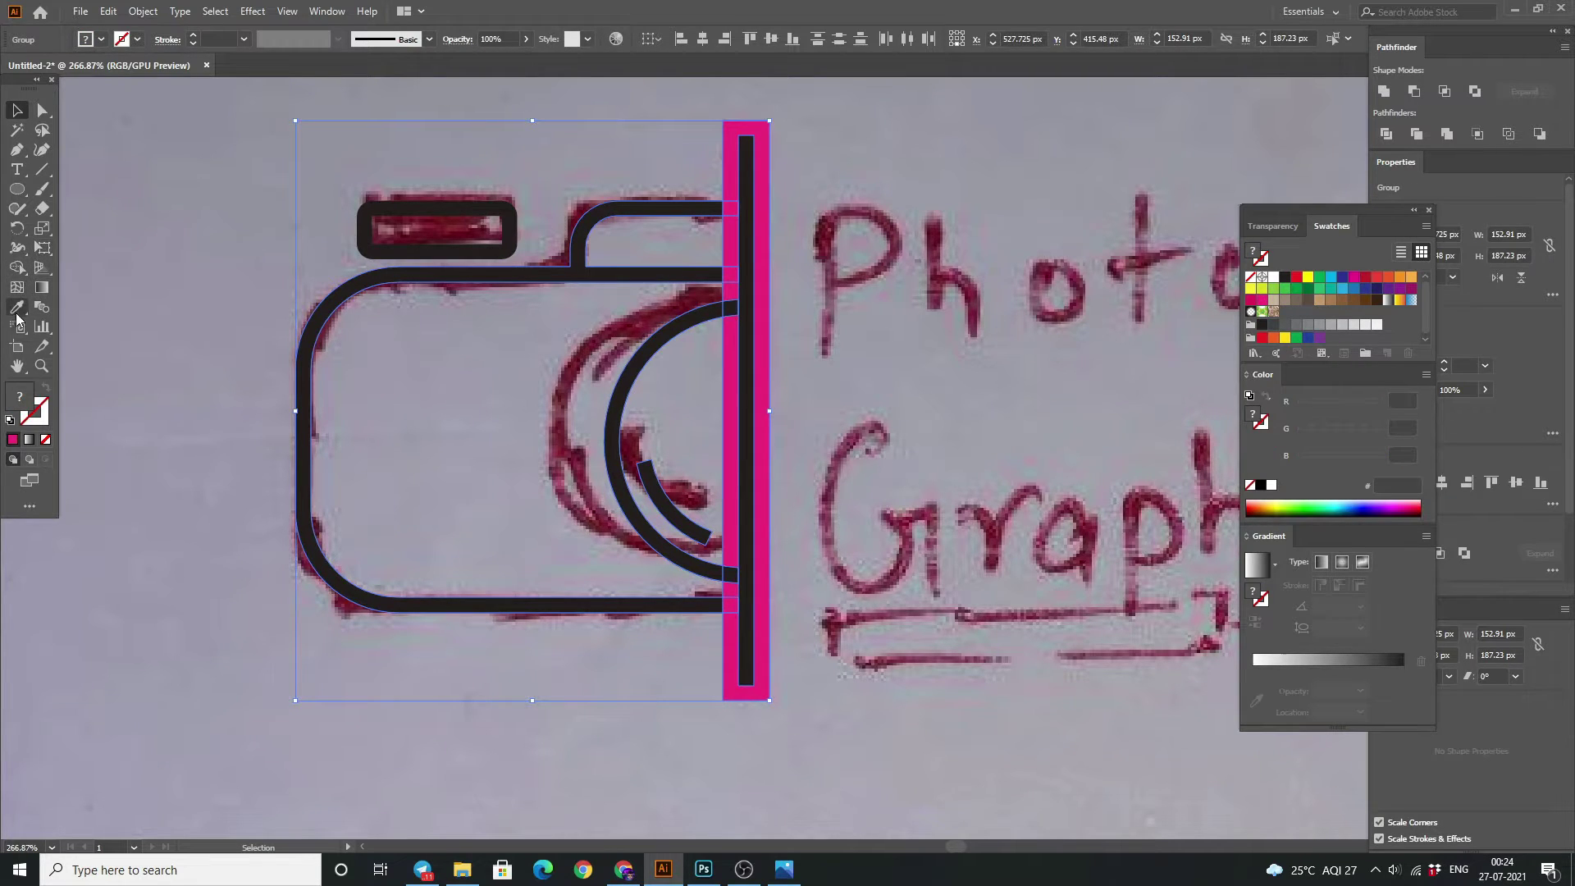
# Delete the leftover pink piece beside the camera body with Shape Builder, then pan to the sketched lettering.
pyautogui.click(17, 267)
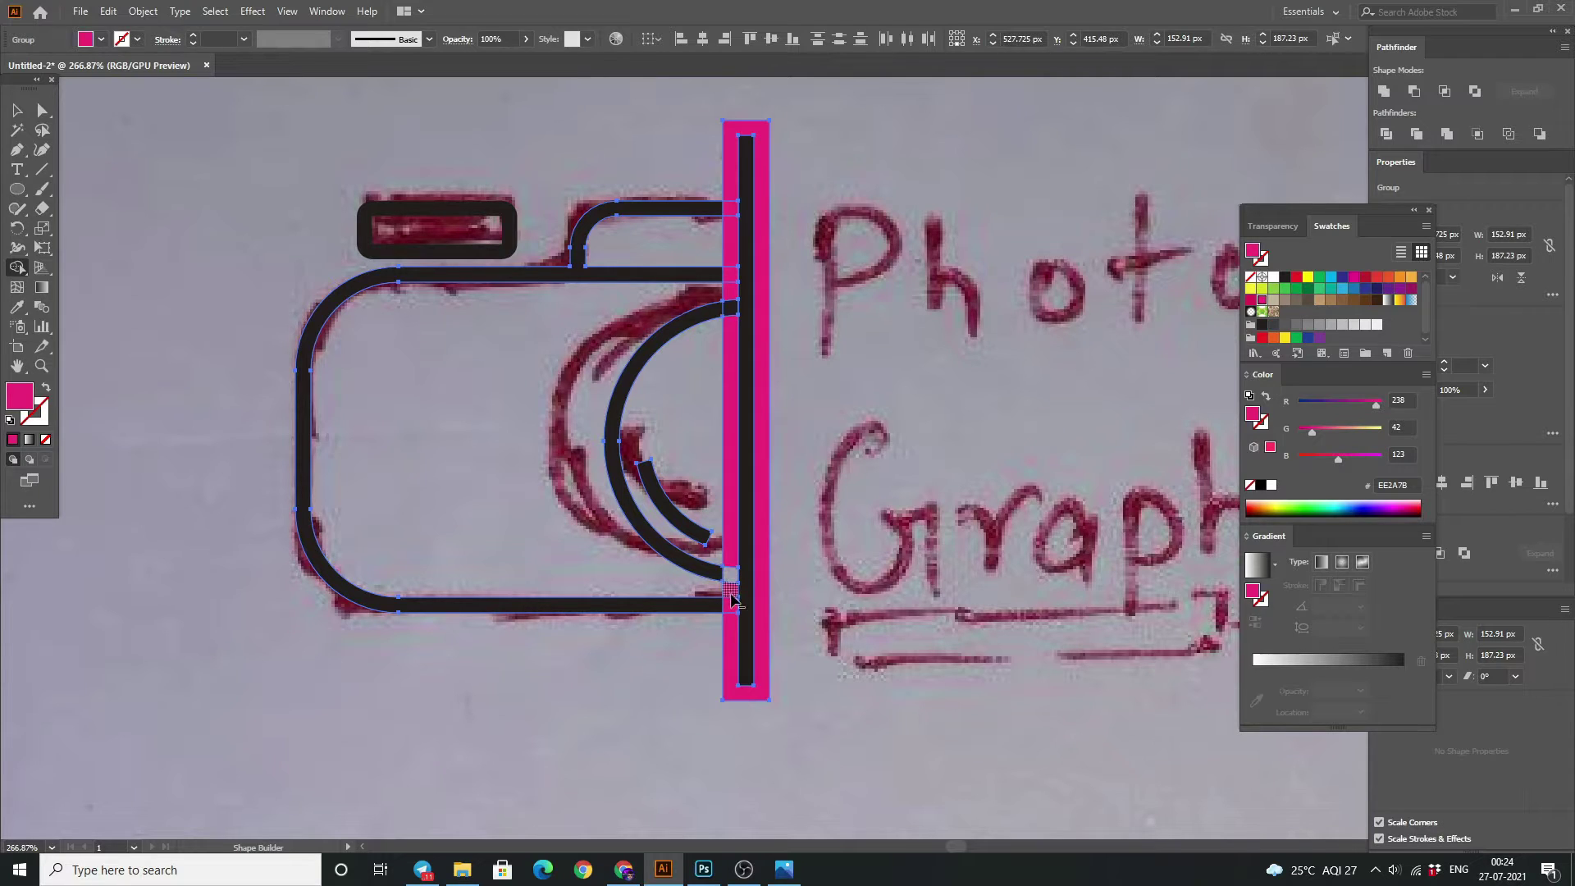
pyautogui.moveTo(732, 578)
pyautogui.mouseDown()
pyautogui.moveTo(732, 620)
pyautogui.moveTo(734, 215)
pyautogui.mouseUp()
pyautogui.keyDown('alt'); pyautogui.click(730, 209); pyautogui.keyUp('alt')
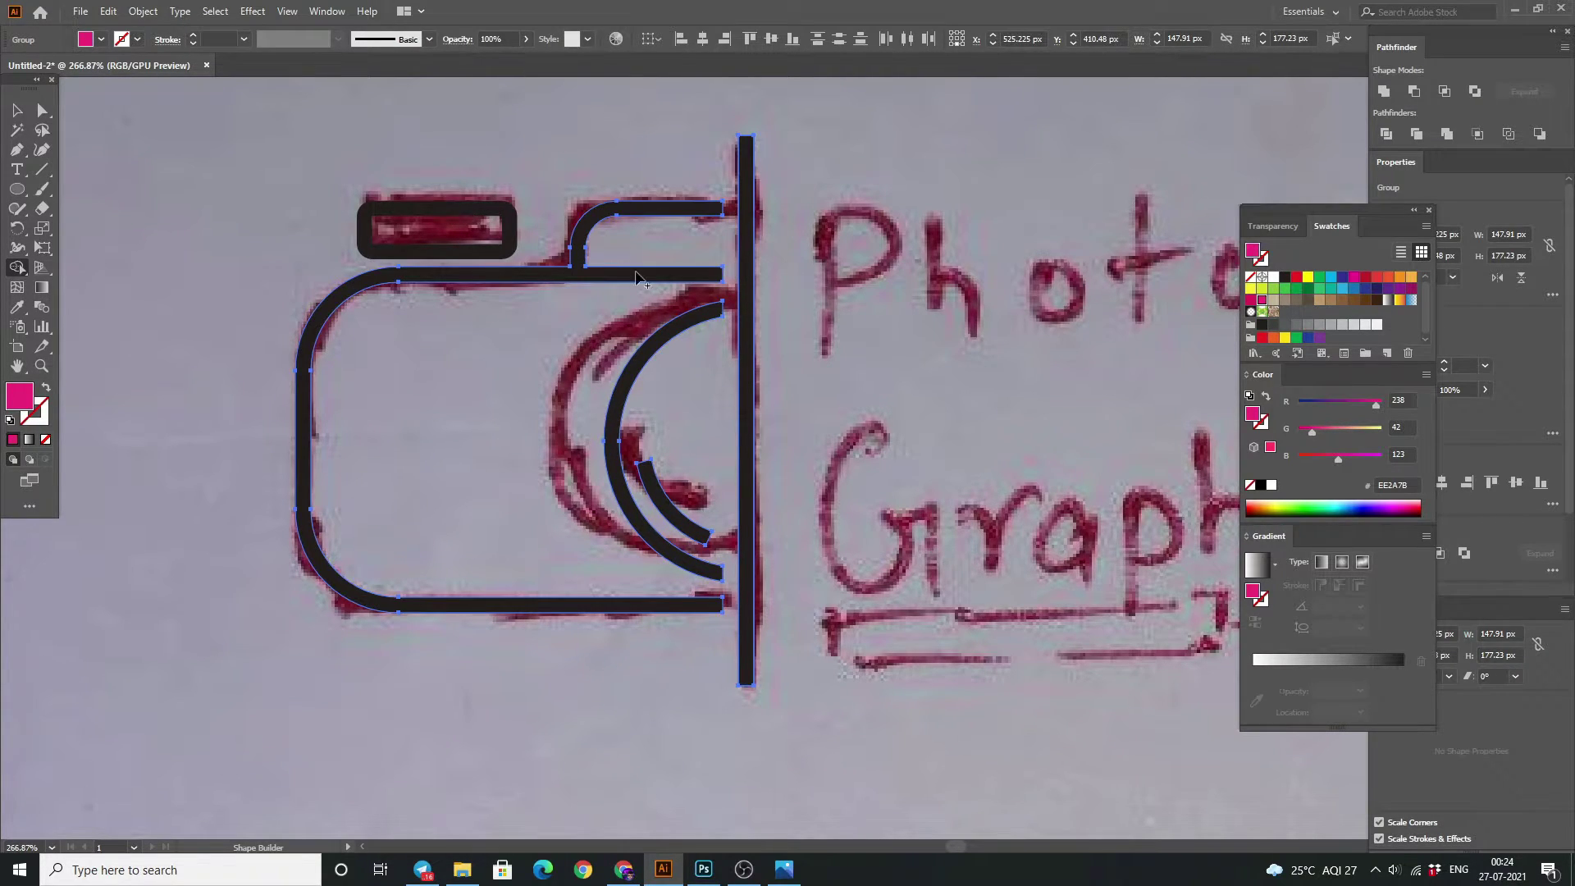
pyautogui.click(293, 161)
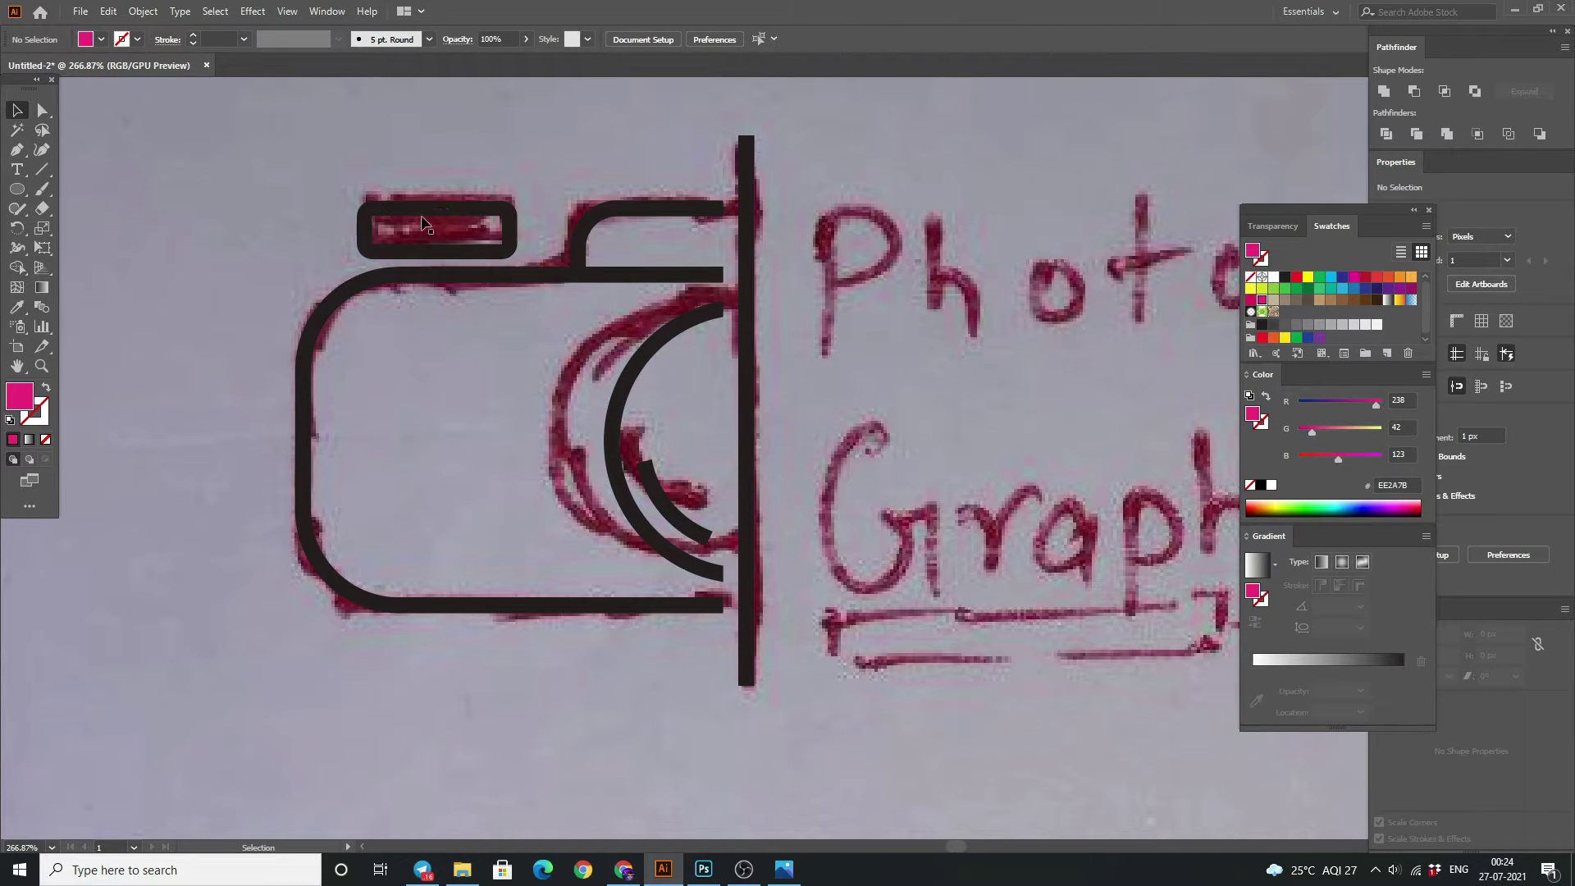
pyautogui.moveTo(857, 373); pyautogui.dragTo(431, 400)
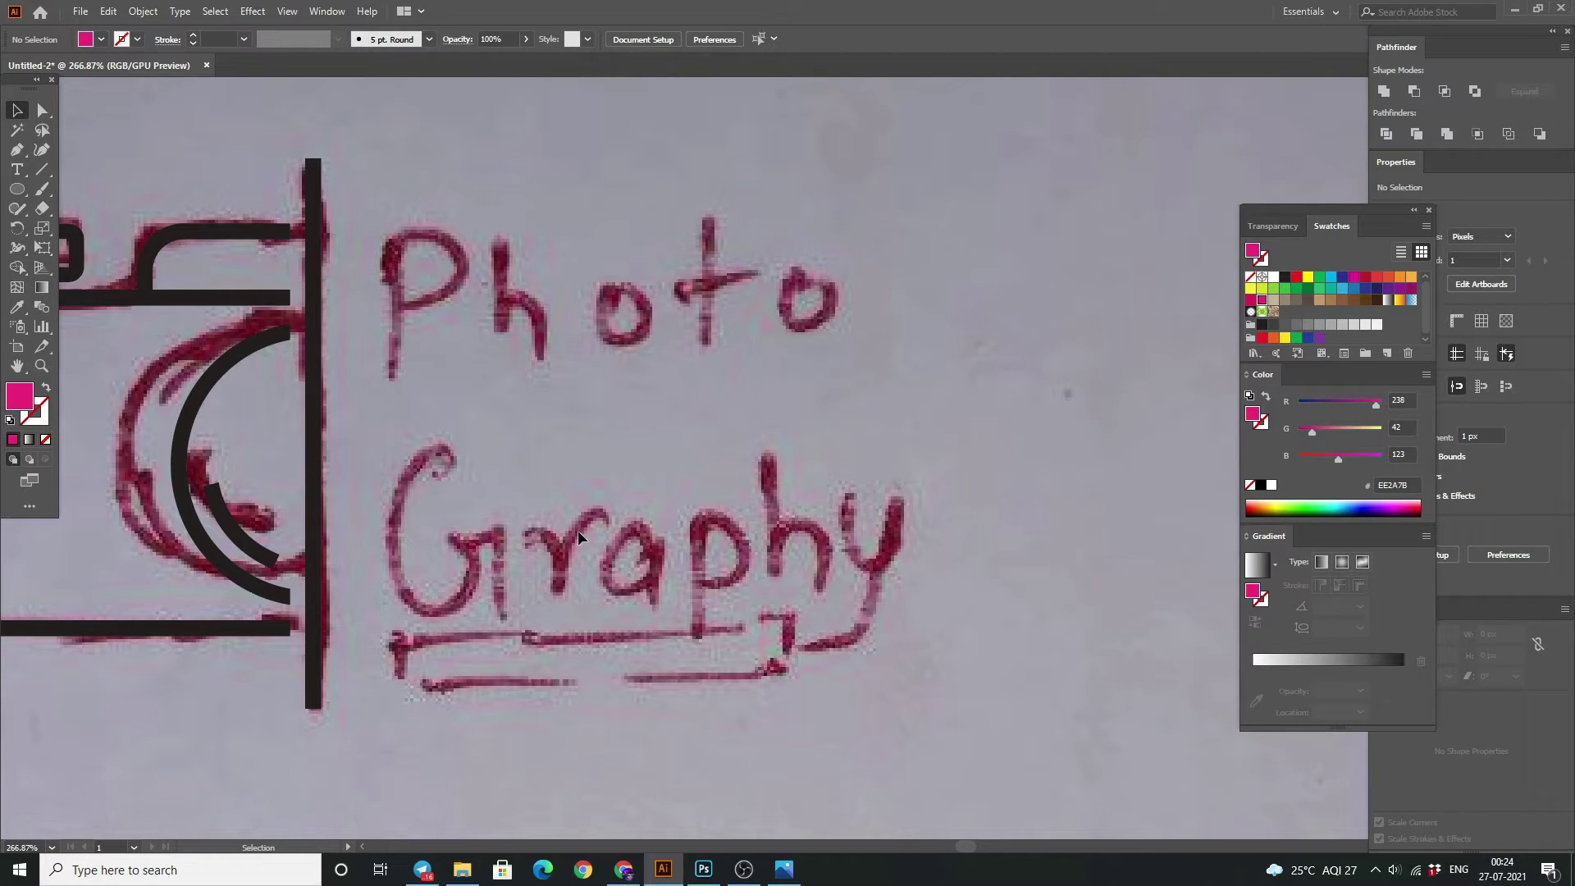
# Type the word 'Photo' above the sketched Photo lettering.
pyautogui.click(17, 169)
pyautogui.click(527, 228)
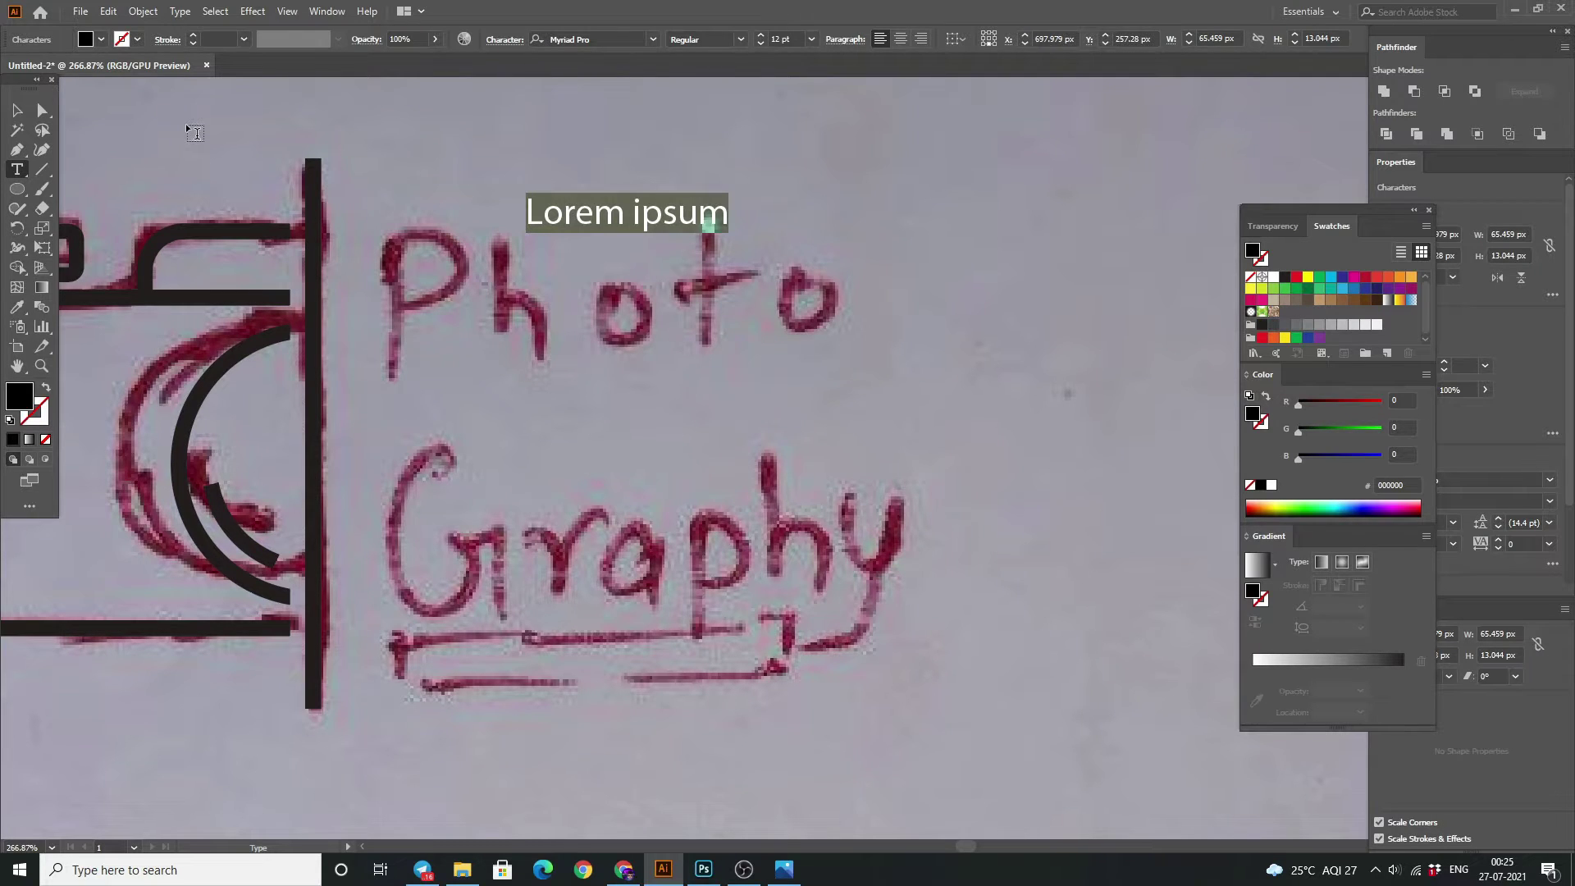
pyautogui.write('P')
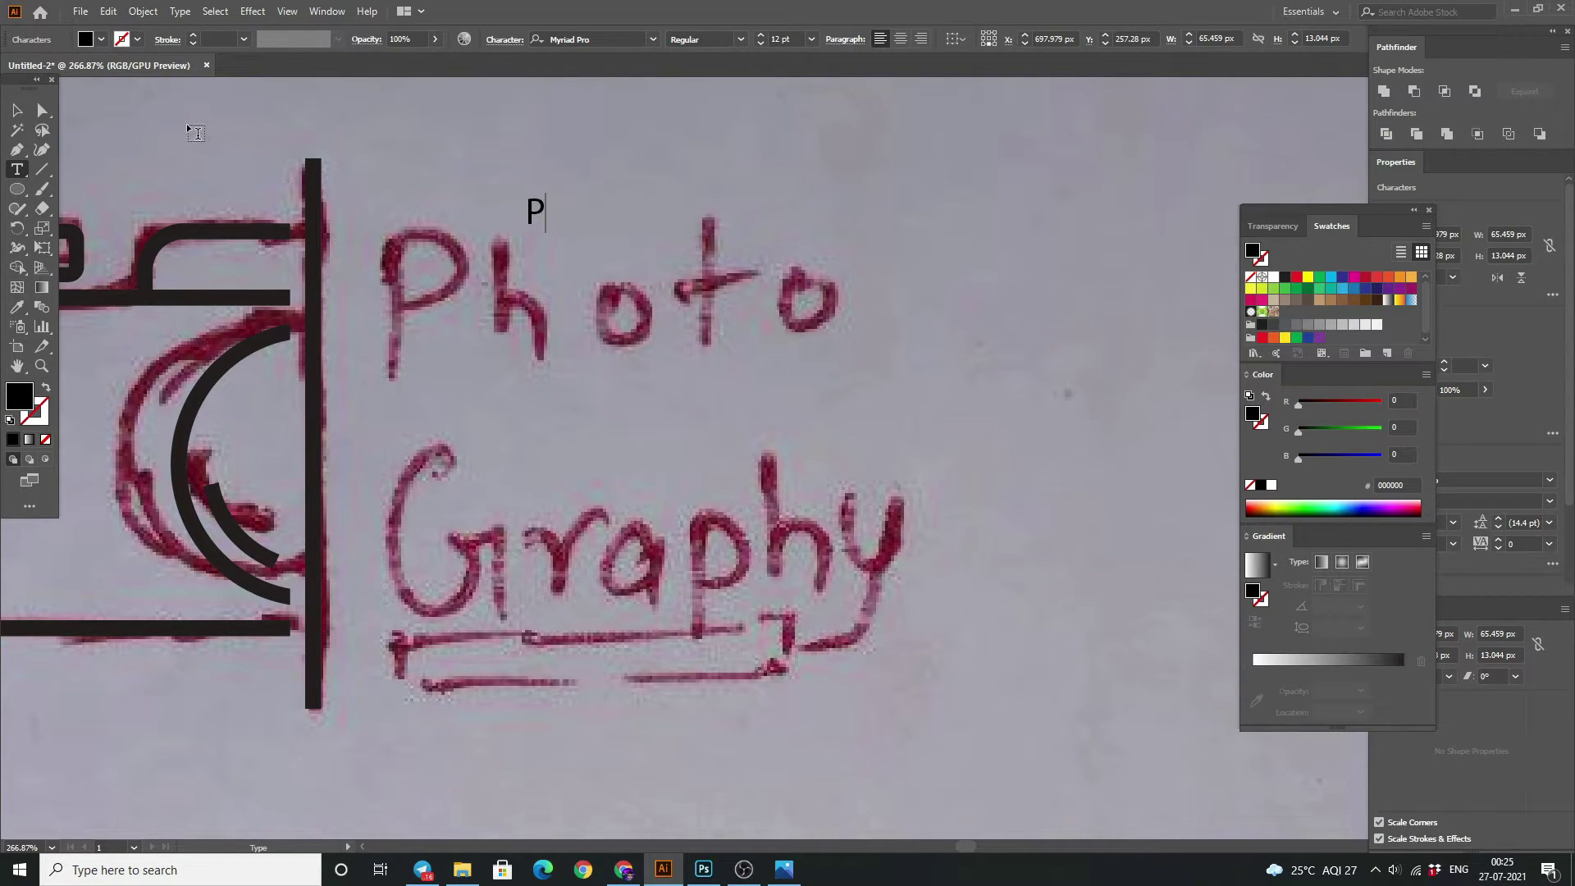
pyautogui.write('hoto')
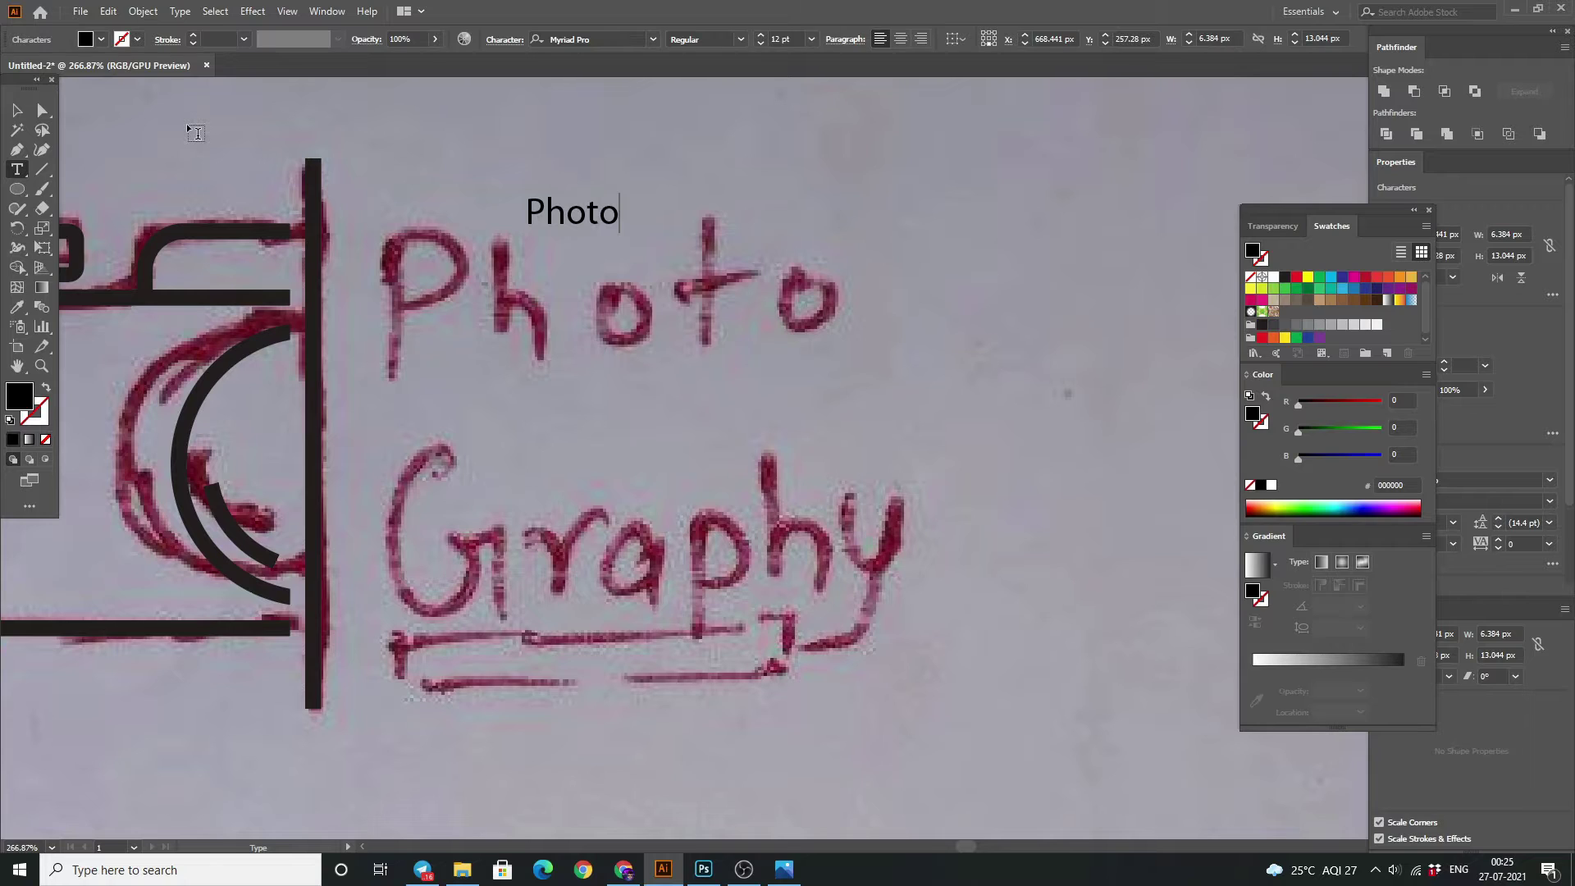
pyautogui.click(15, 104)
# Remove the accidental duplicate and scale Photo to about 79.72 pt over the sketched word.
pyautogui.click(475, 142)
pyautogui.moveTo(569, 226); pyautogui.dragTo(567, 274)
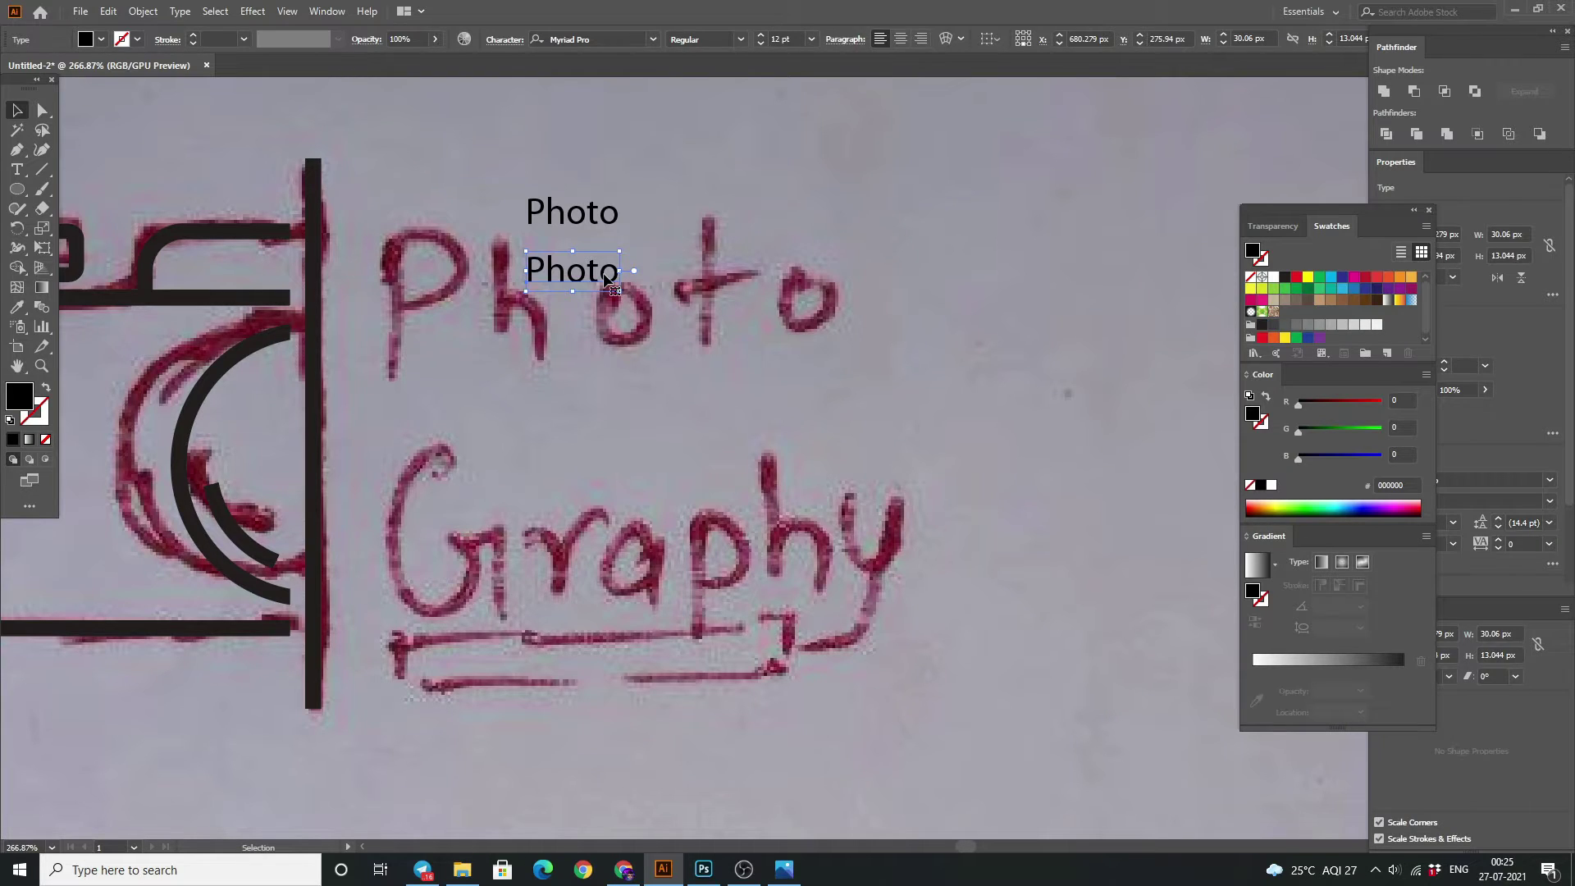
pyautogui.press('Delete')
pyautogui.click(597, 228)
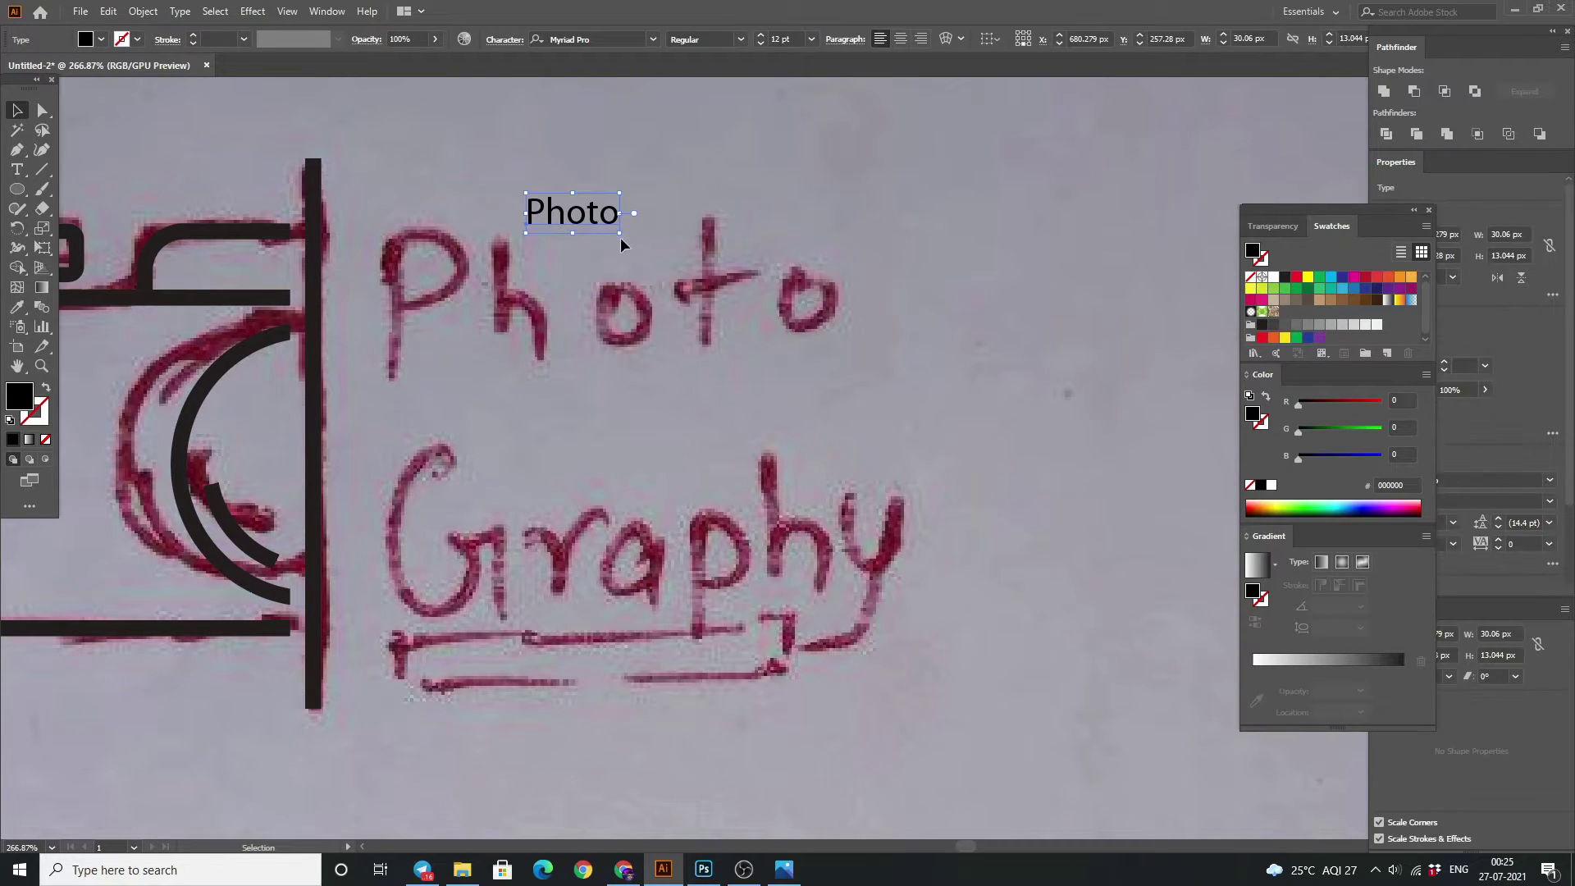
pyautogui.moveTo(620, 234); pyautogui.dragTo(964, 492)
pyautogui.moveTo(687, 326); pyautogui.dragTo(579, 341)
pyautogui.moveTo(821, 405); pyautogui.dragTo(995, 482)
pyautogui.moveTo(665, 378); pyautogui.dragTo(658, 346)
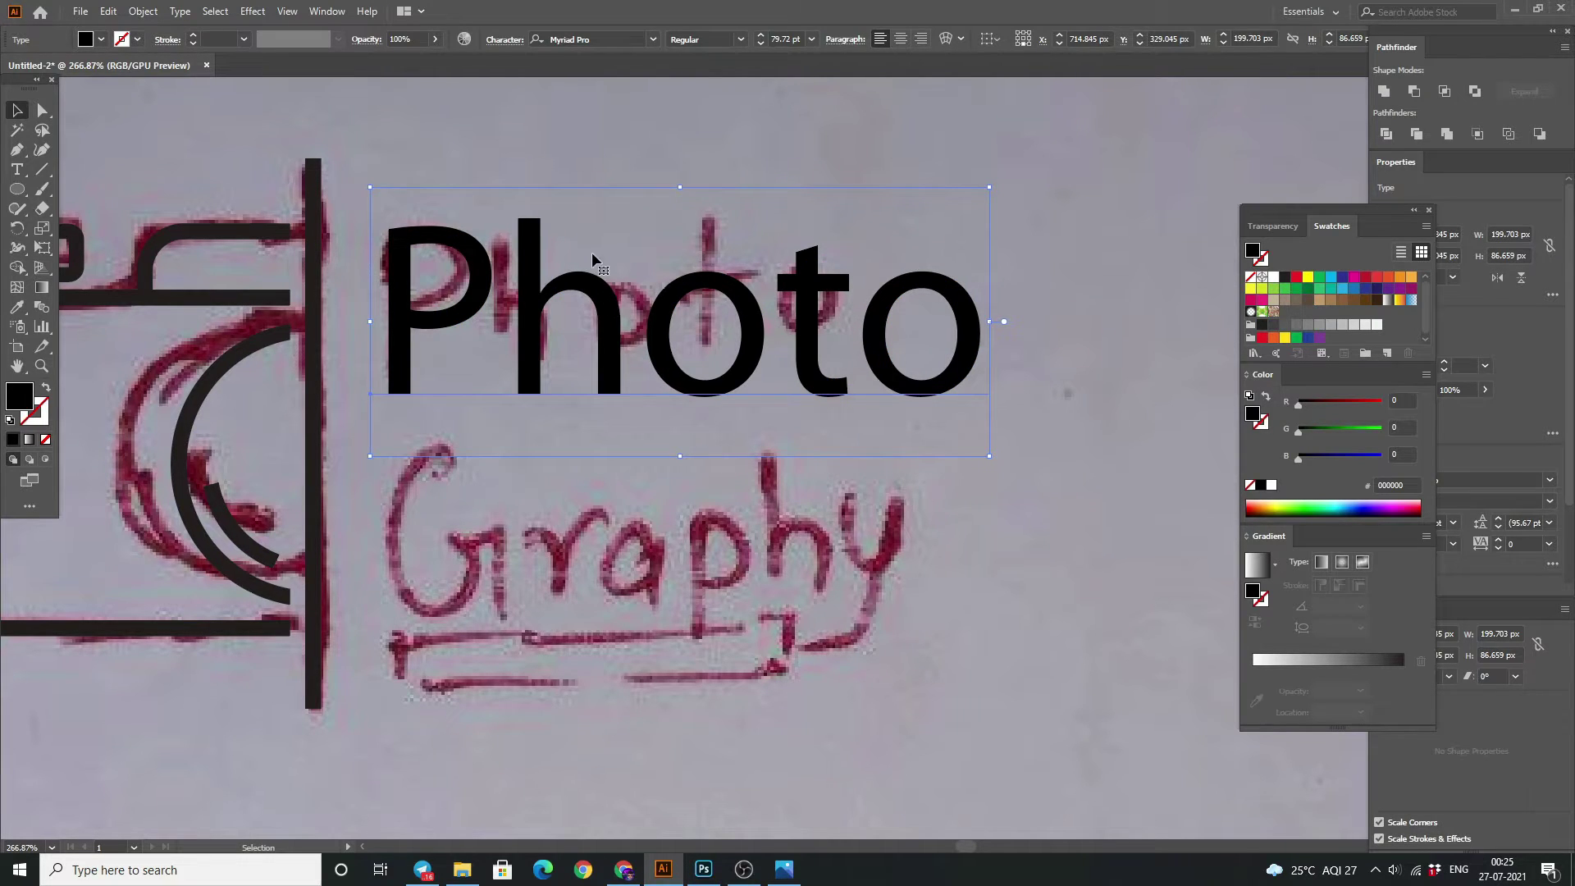
pyautogui.moveTo(592, 253)
pyautogui.mouseDown()
pyautogui.moveTo(607, 261)
pyautogui.moveTo(557, 285)
pyautogui.mouseUp()
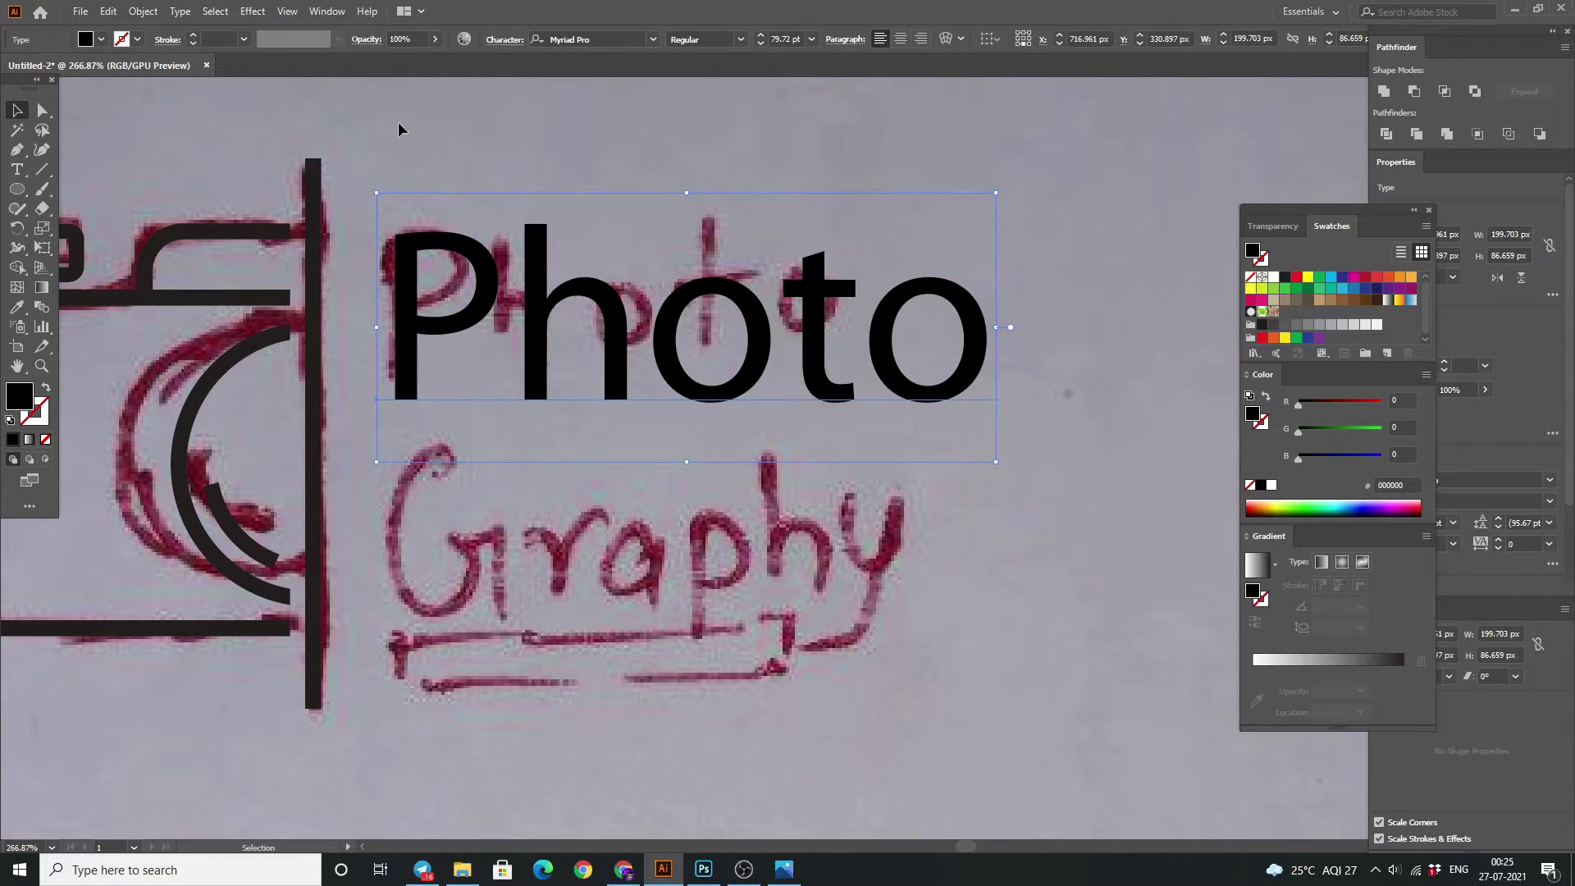
# Change the Photo text's font to Raleway Medium by searching 'rale' in the font field.
pyautogui.click(611, 40)
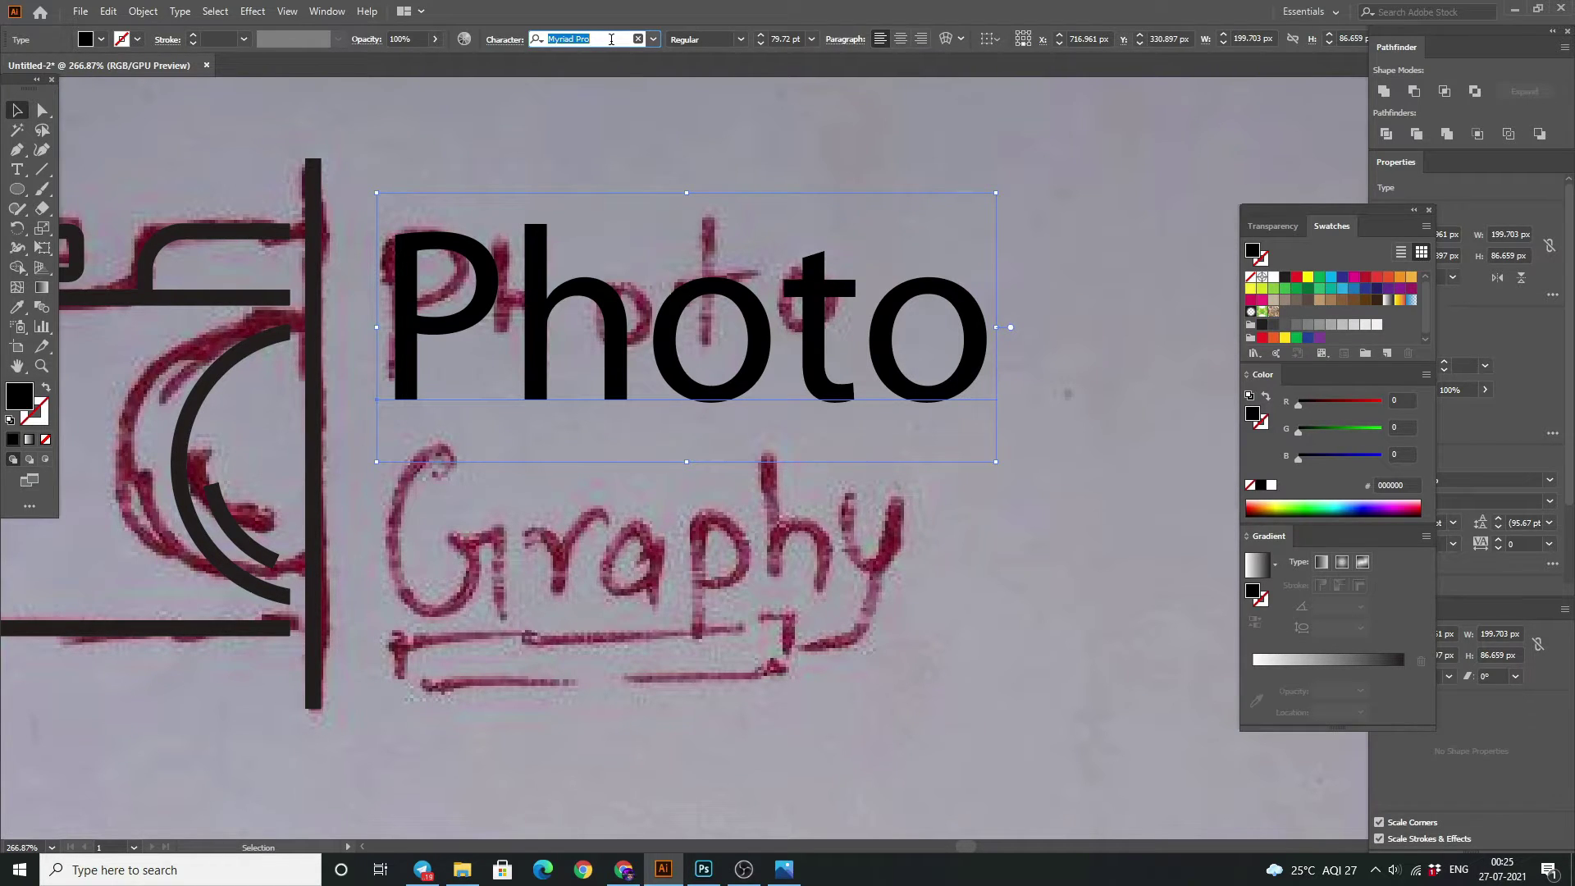
pyautogui.write('mo')
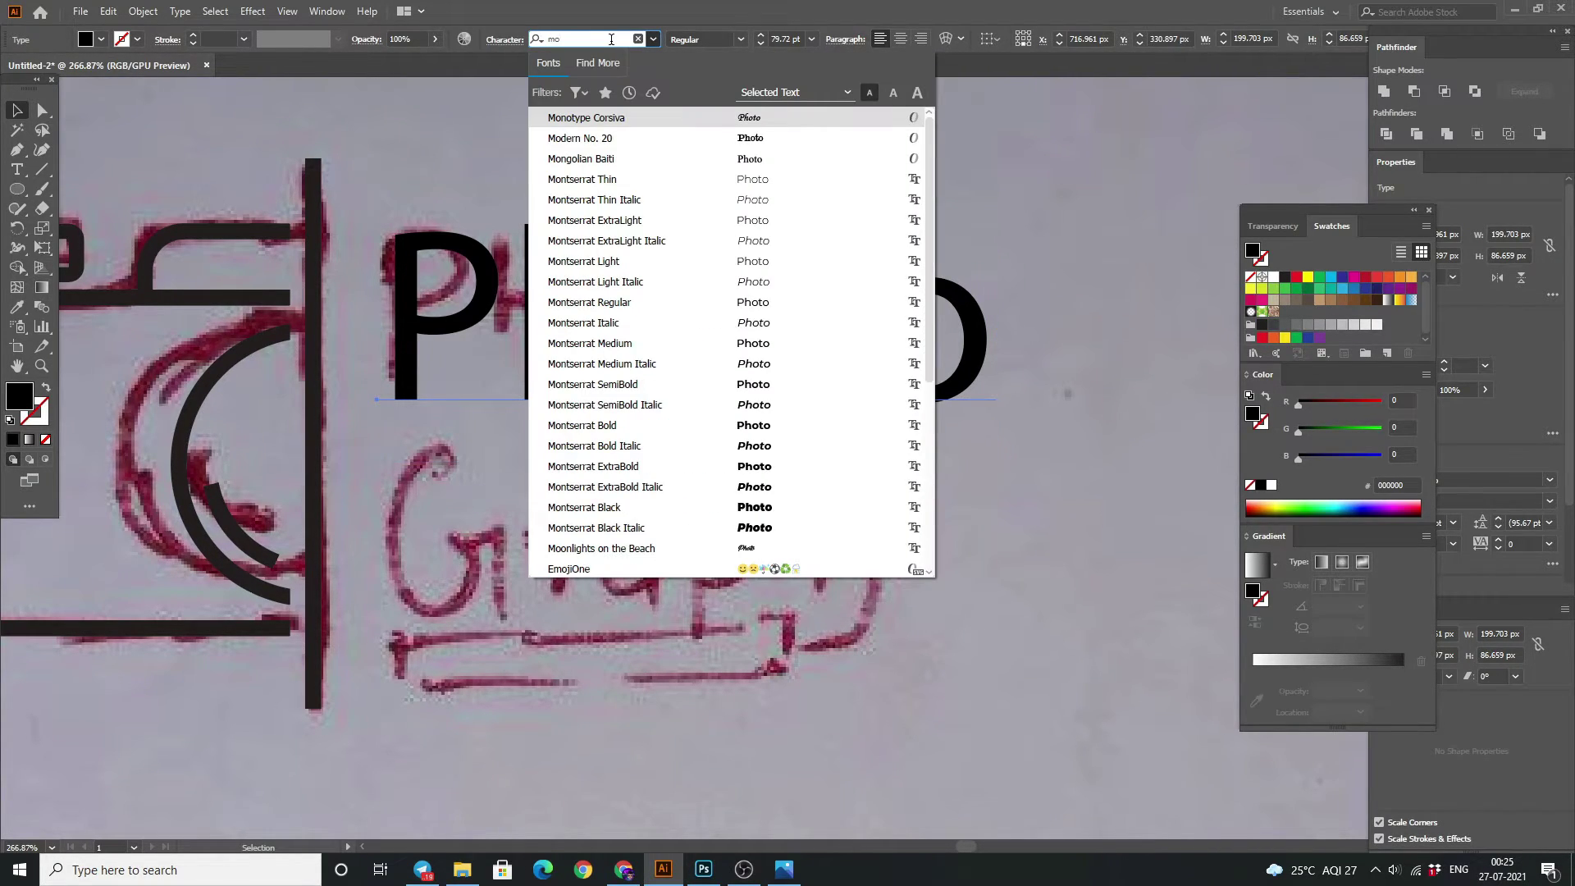
pyautogui.press('BackSpace')
pyautogui.press('BackSpace')
pyautogui.write('rale')
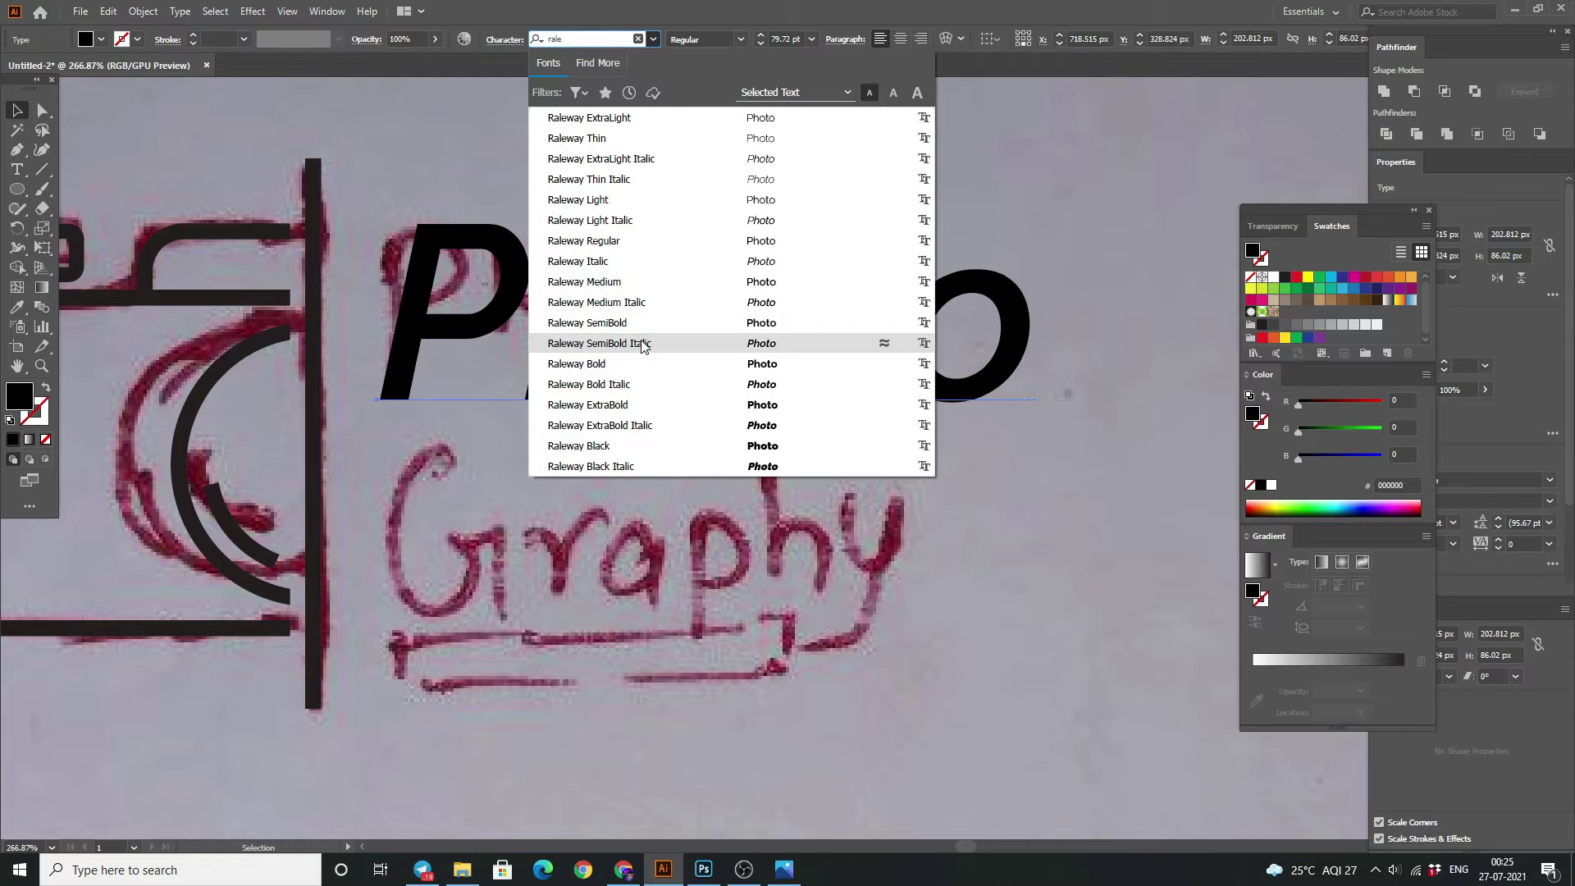
pyautogui.click(644, 290)
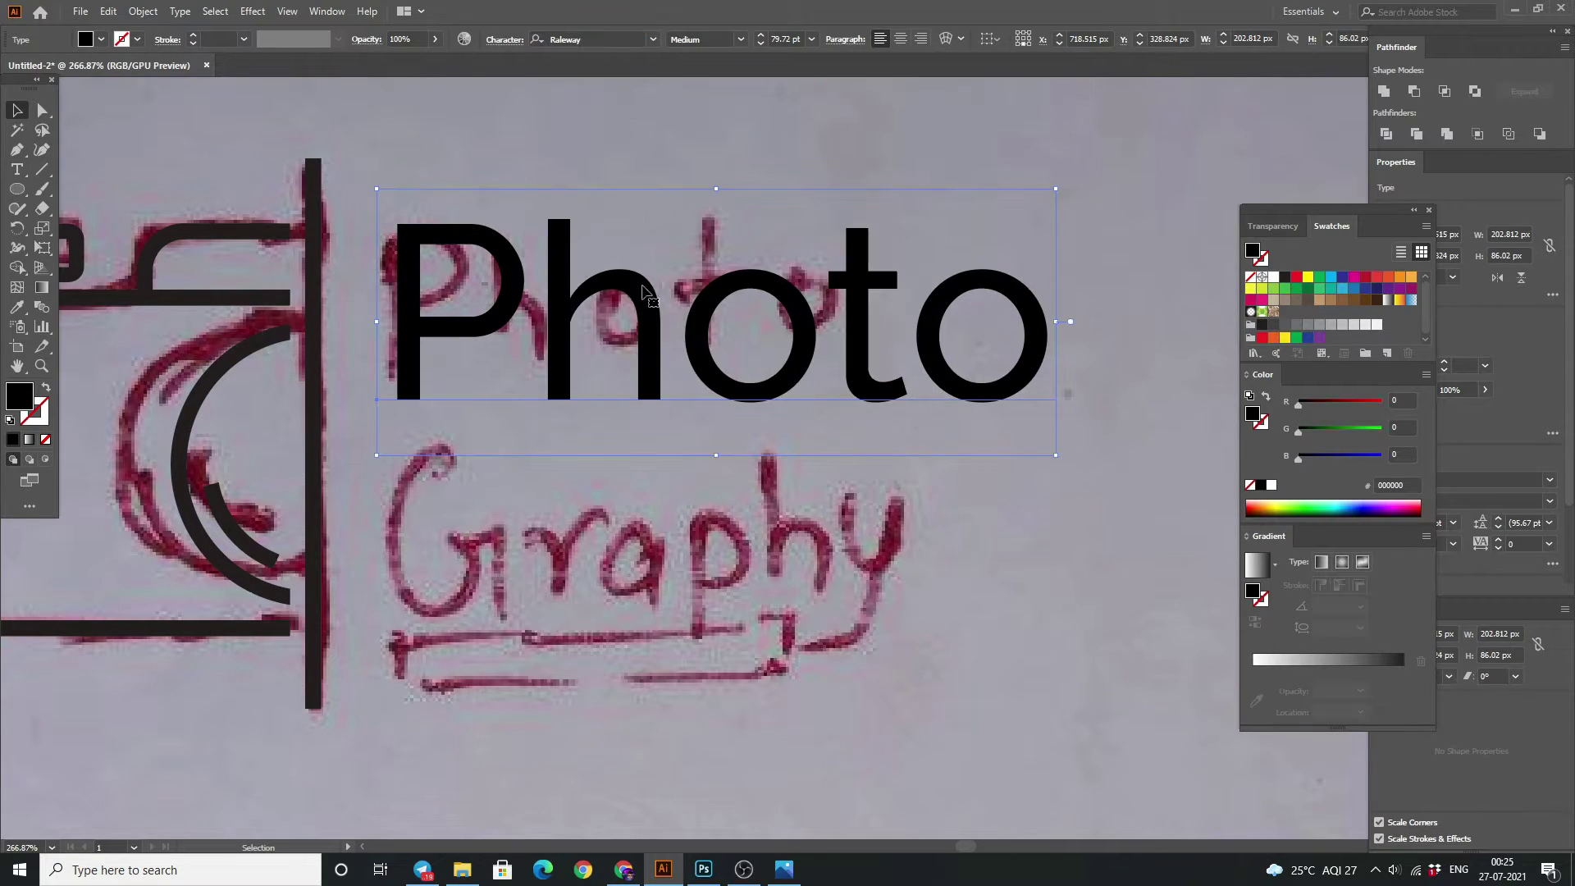
pyautogui.click(653, 159)
pyautogui.scroll(-1, 627, 340)
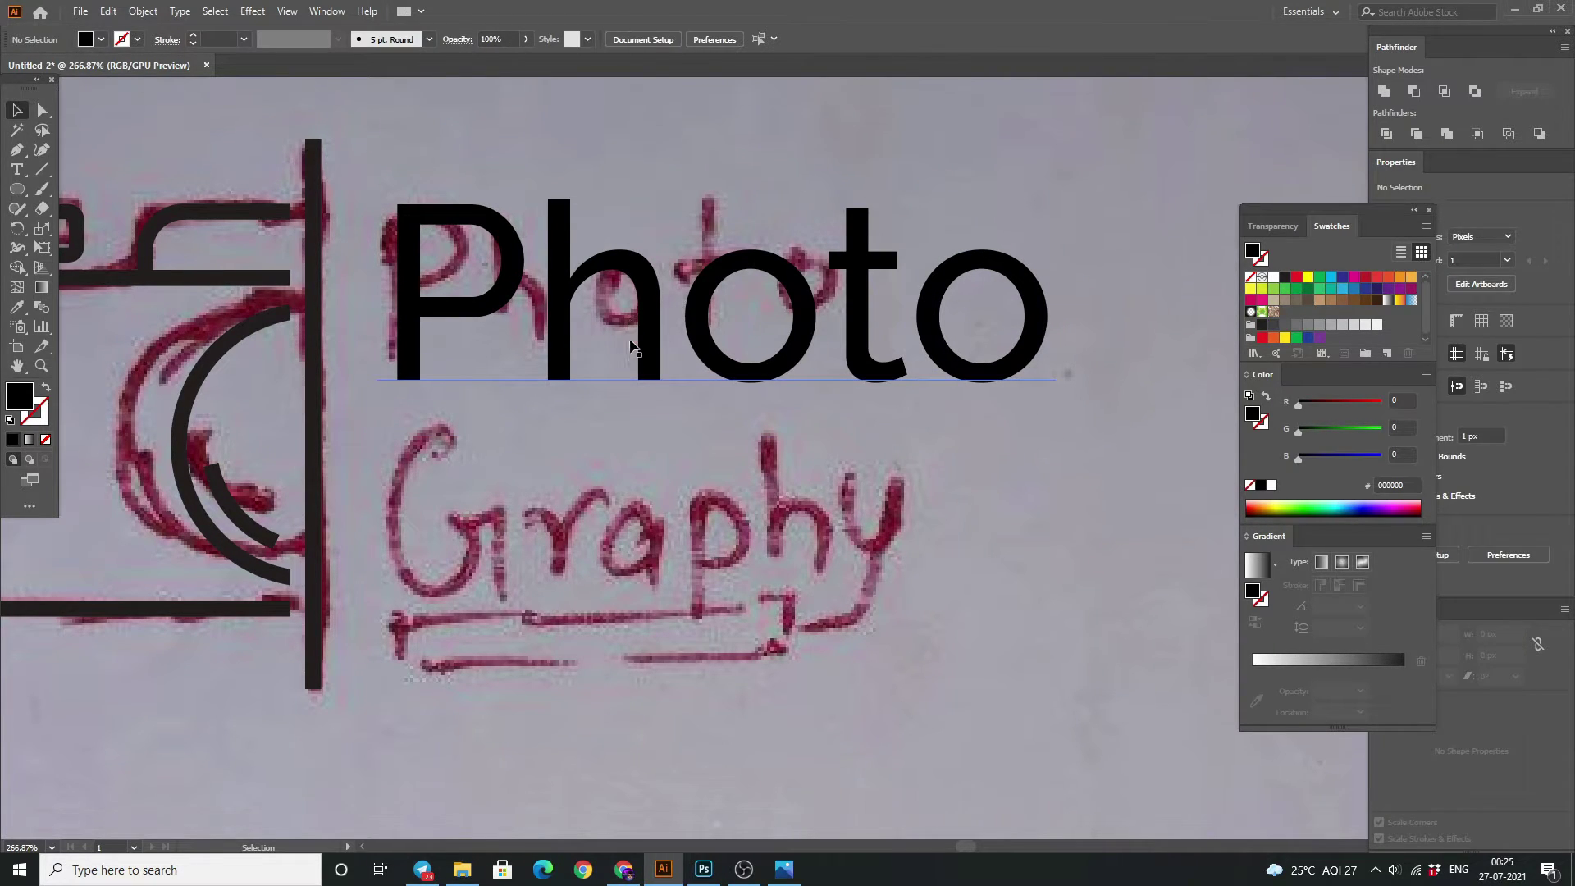
pyautogui.scroll(-1, 638, 321)
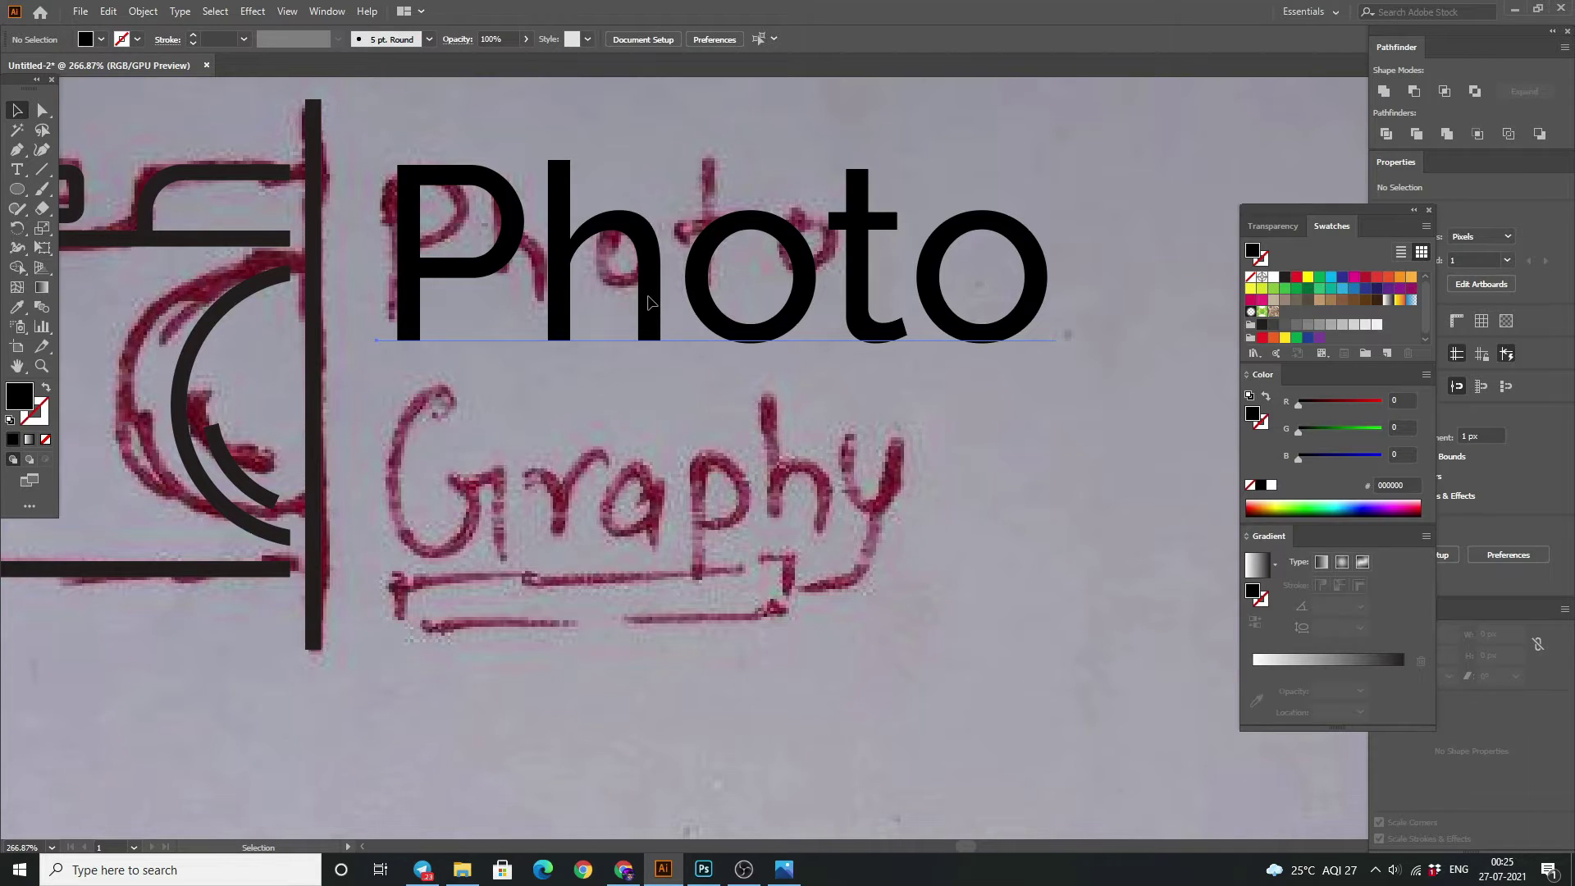
# Drag a copy of Photo below it and retype the copy as 'Graphy'.
pyautogui.moveTo(648, 302); pyautogui.dragTo(650, 533)
pyautogui.press('t')
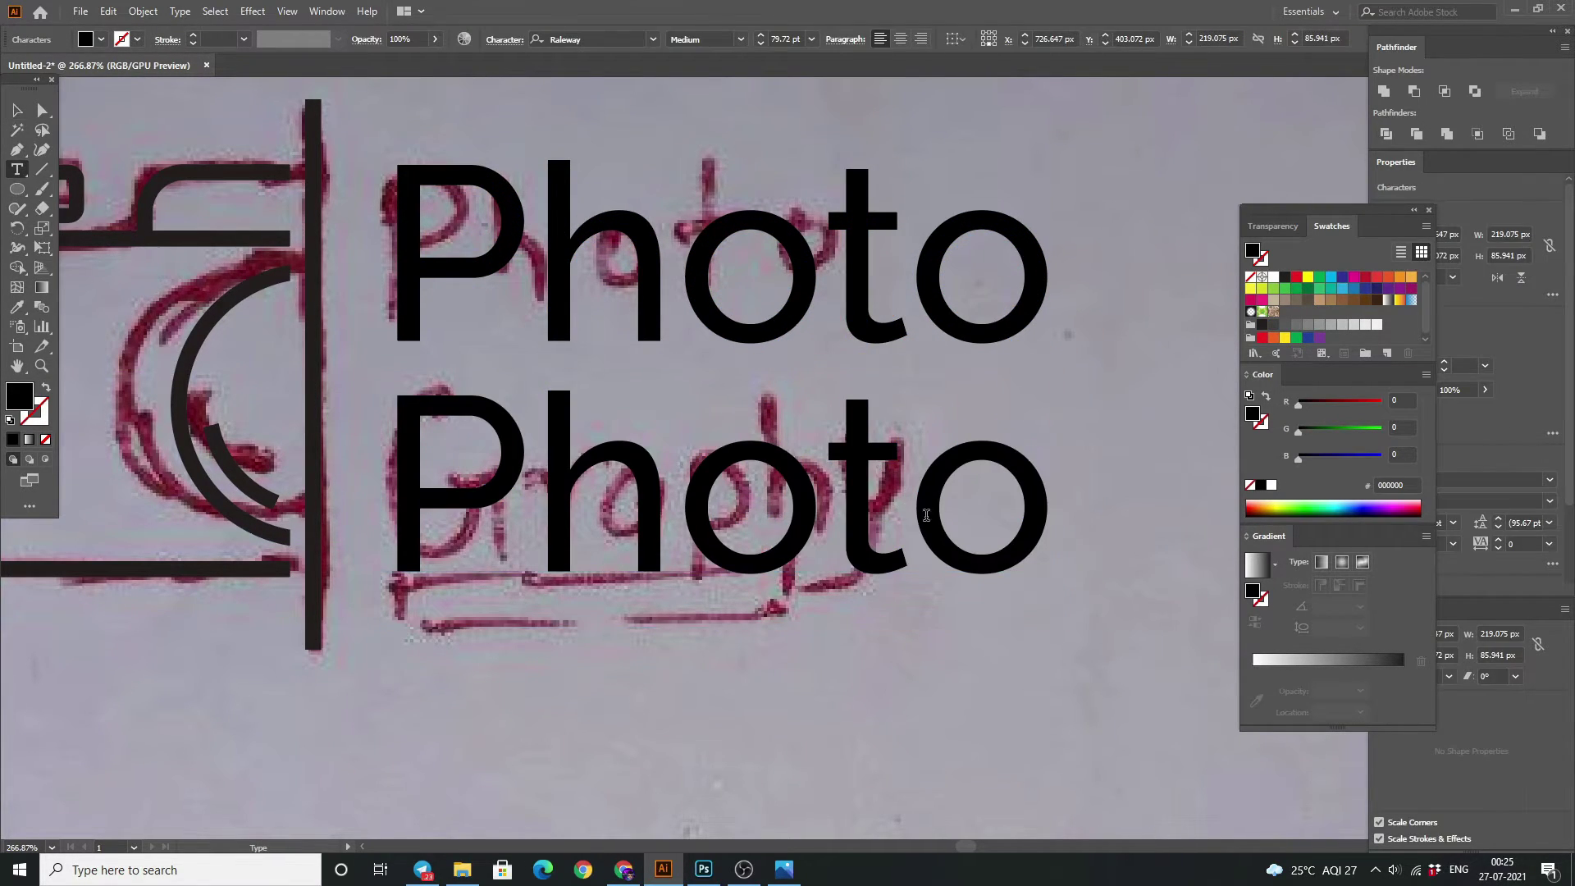
pyautogui.click(676, 504)
pyautogui.moveTo(1038, 522); pyautogui.dragTo(365, 555)
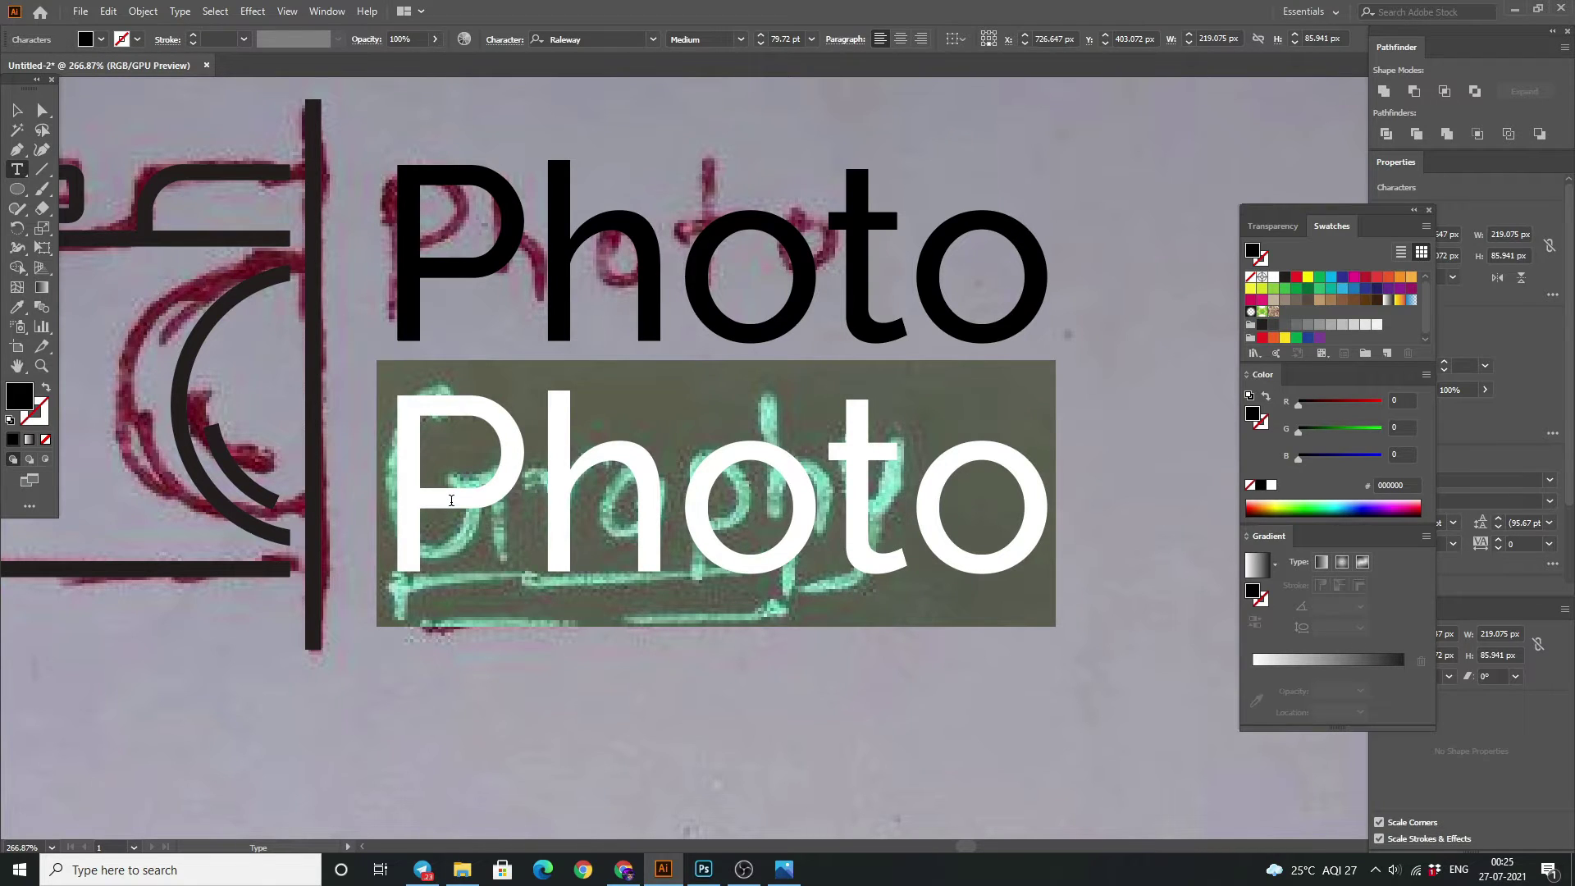
pyautogui.write('G')
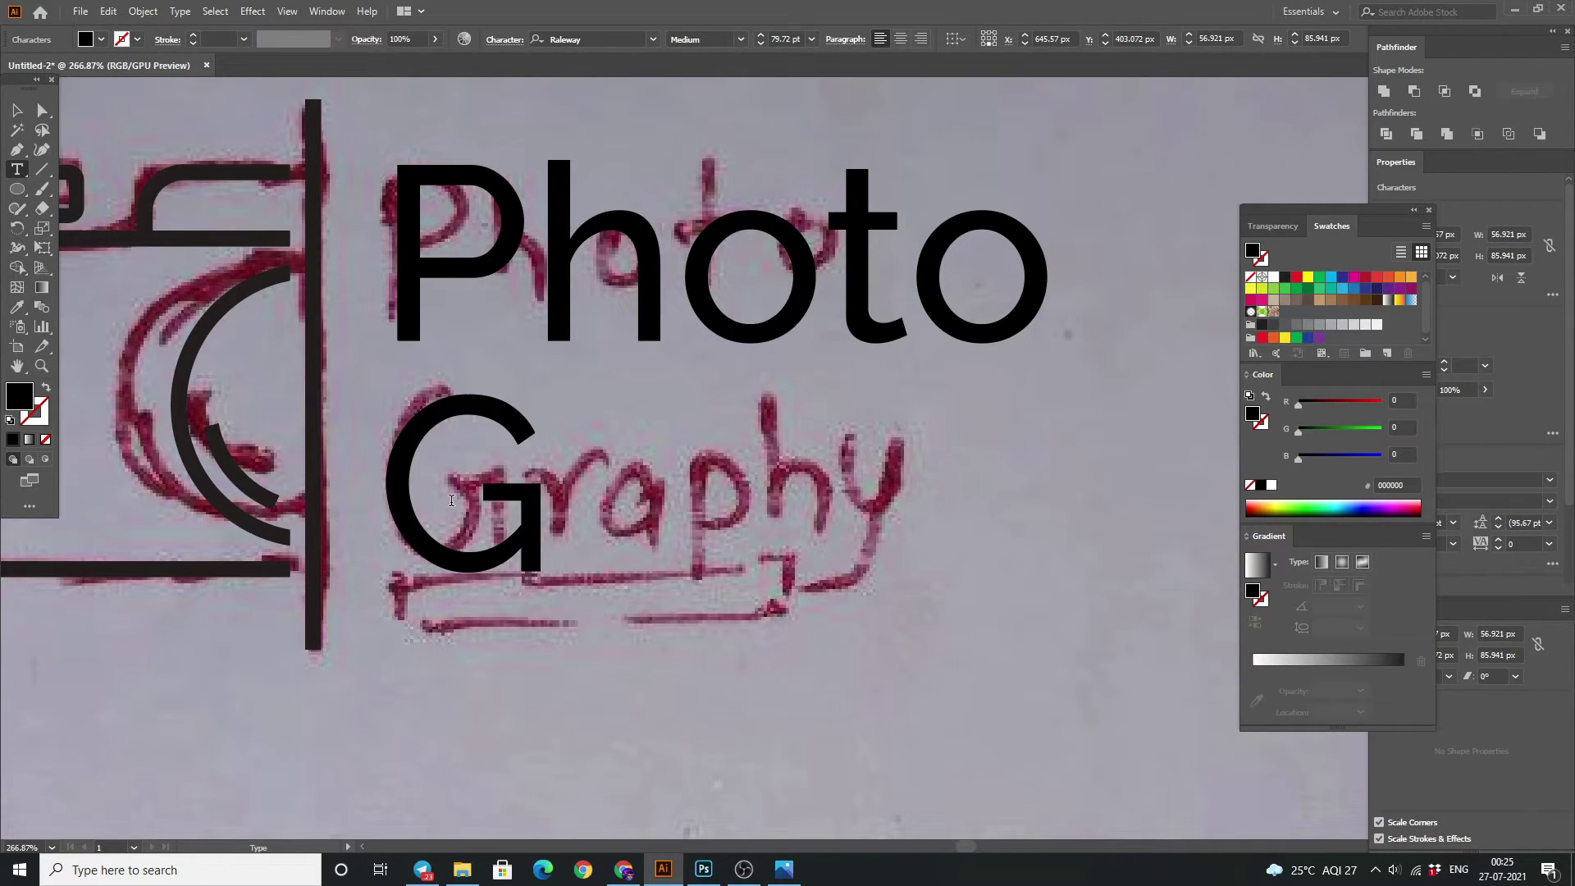
pyautogui.write('raphy')
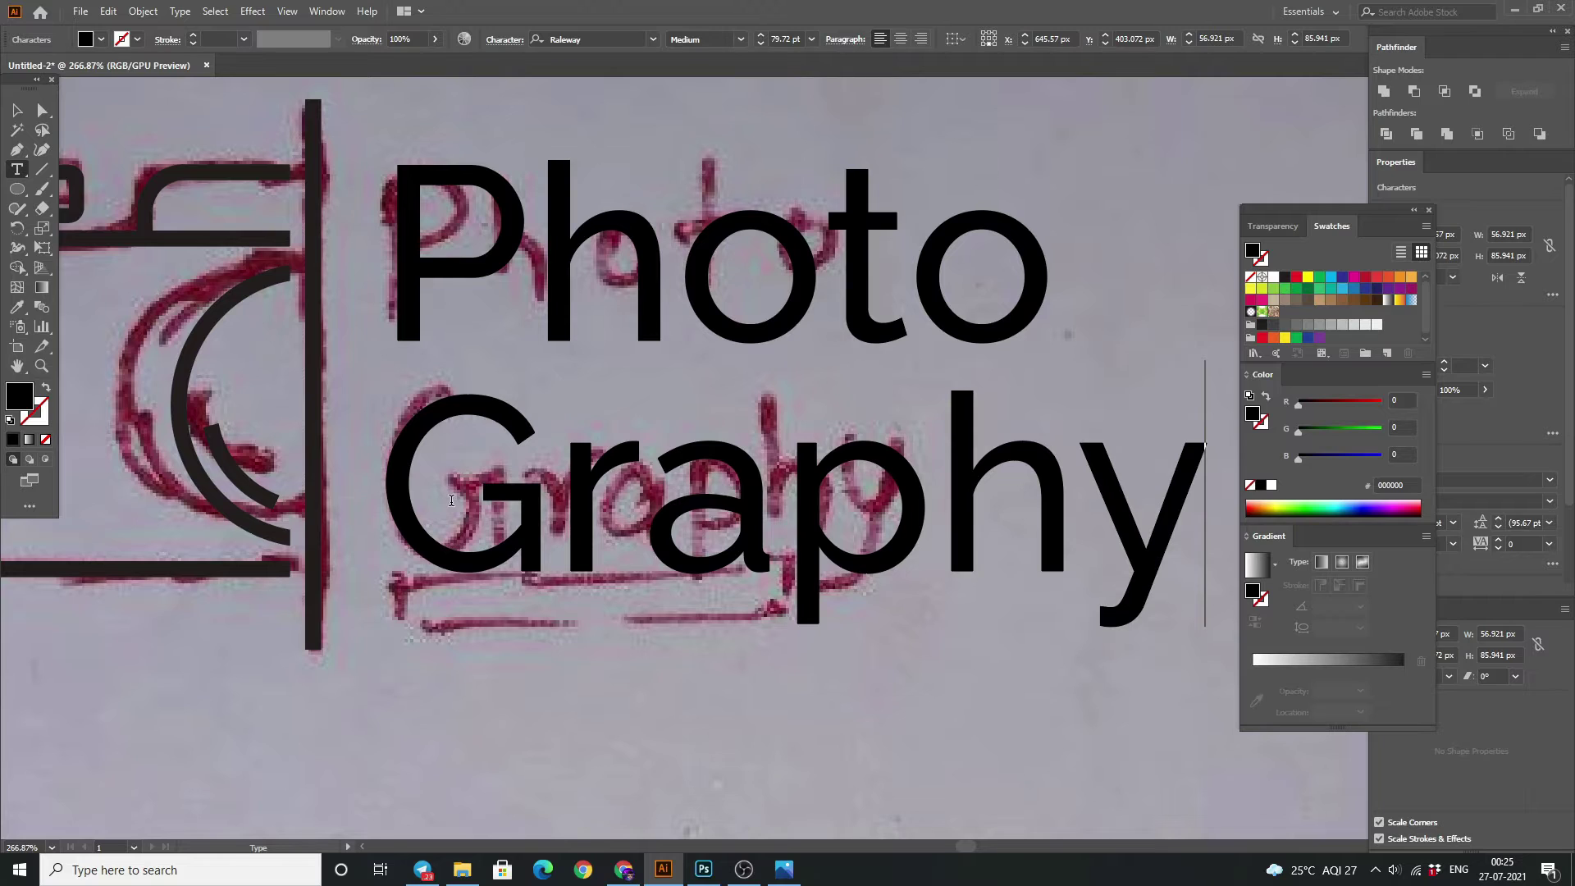
pyautogui.click(17, 110)
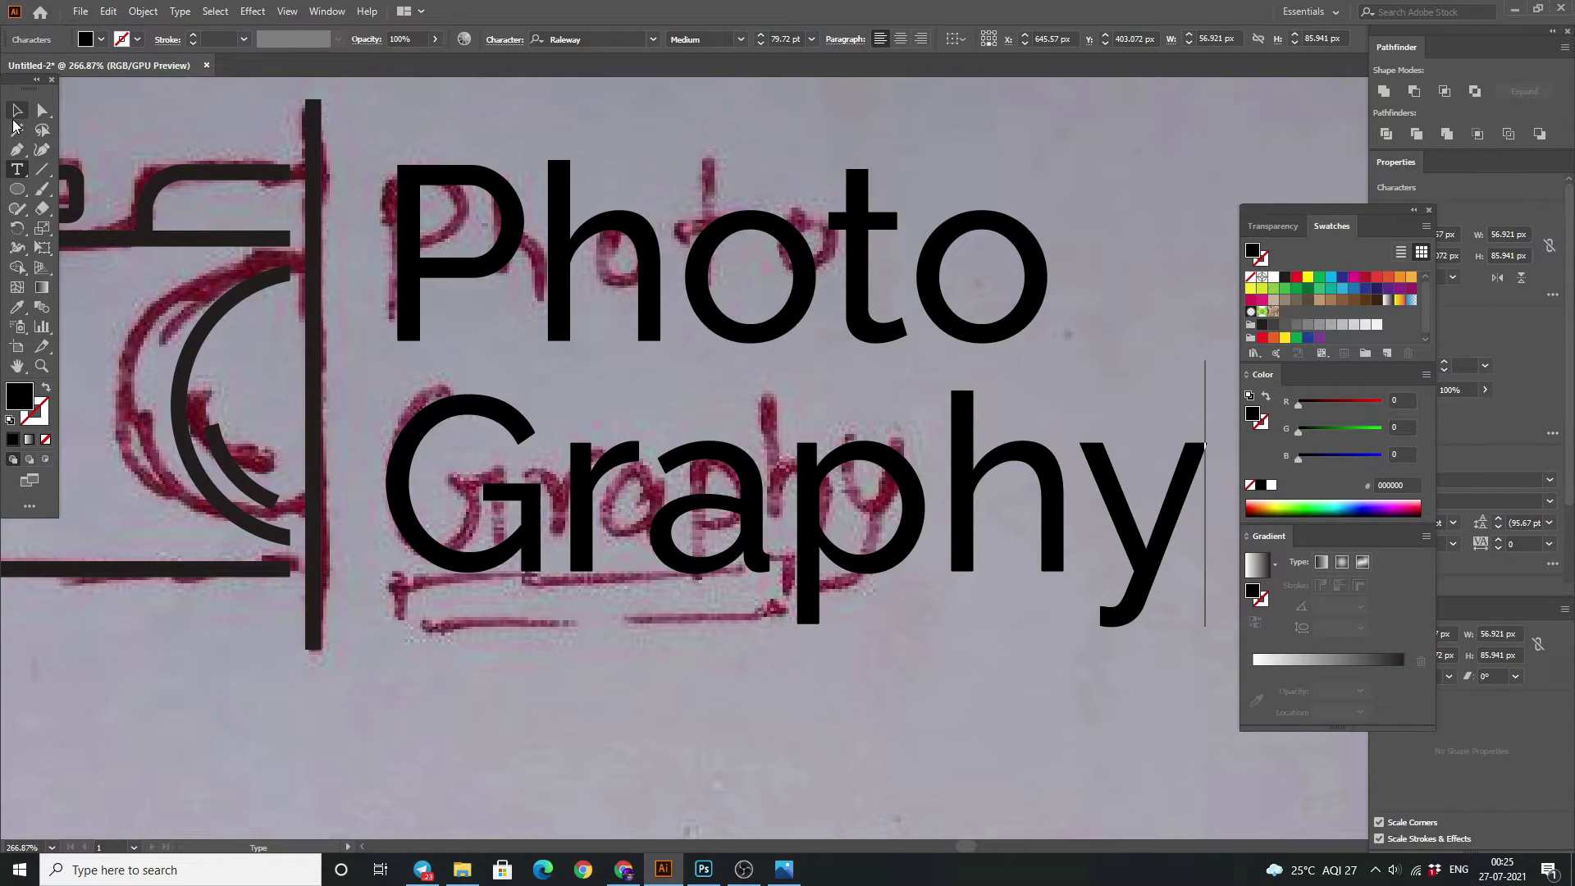
# Scale Graphy down slightly smaller than Photo.
pyautogui.click(144, 99)
pyautogui.click(734, 475)
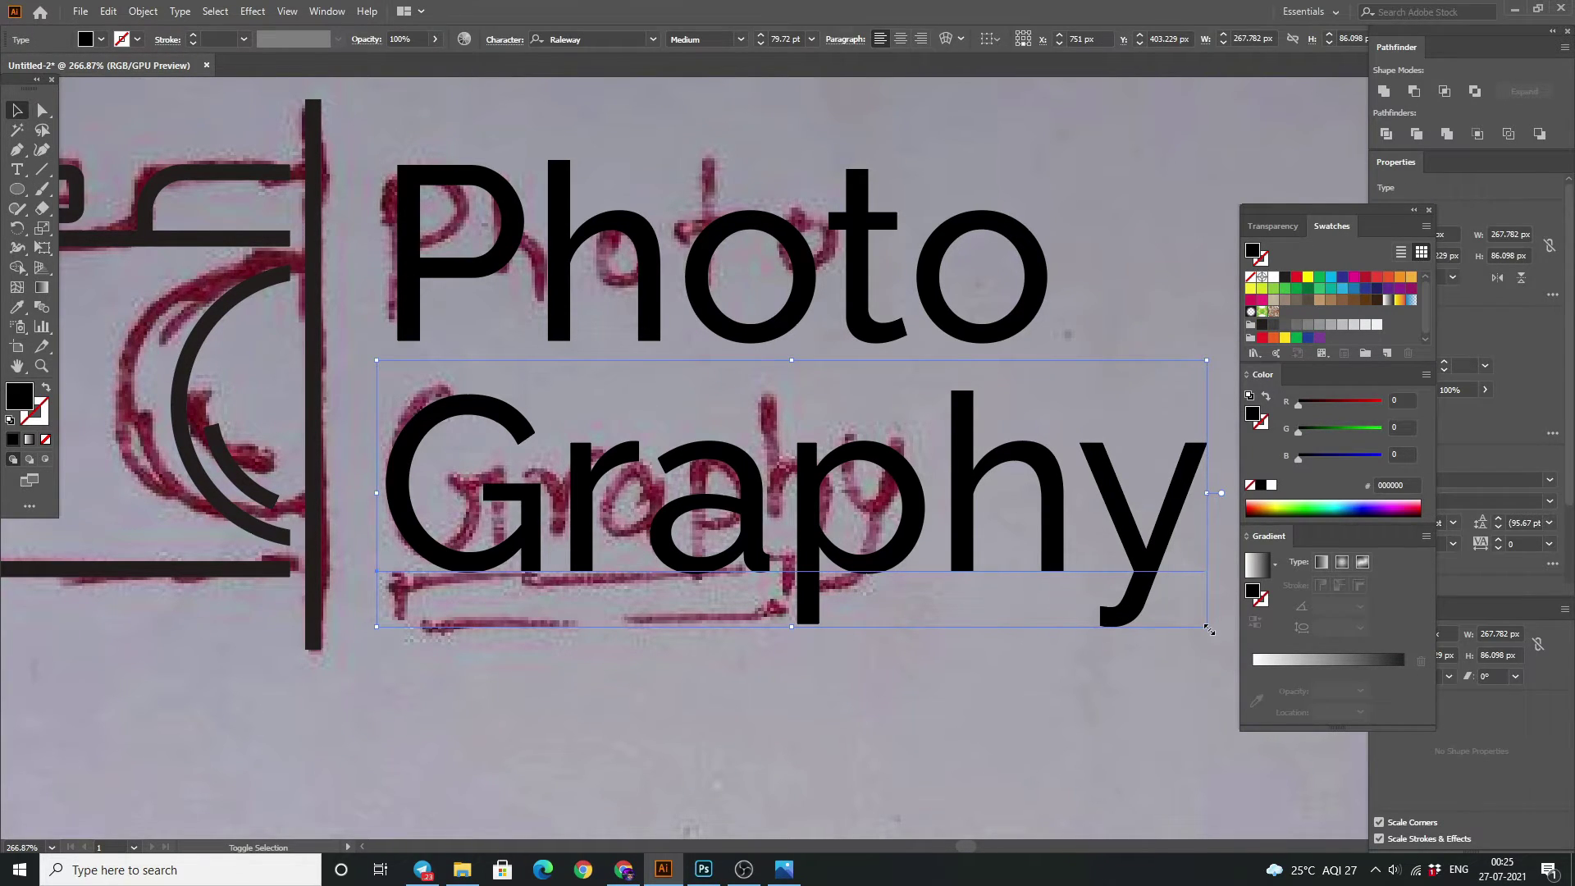
pyautogui.moveTo(1209, 629); pyautogui.dragTo(1041, 603)
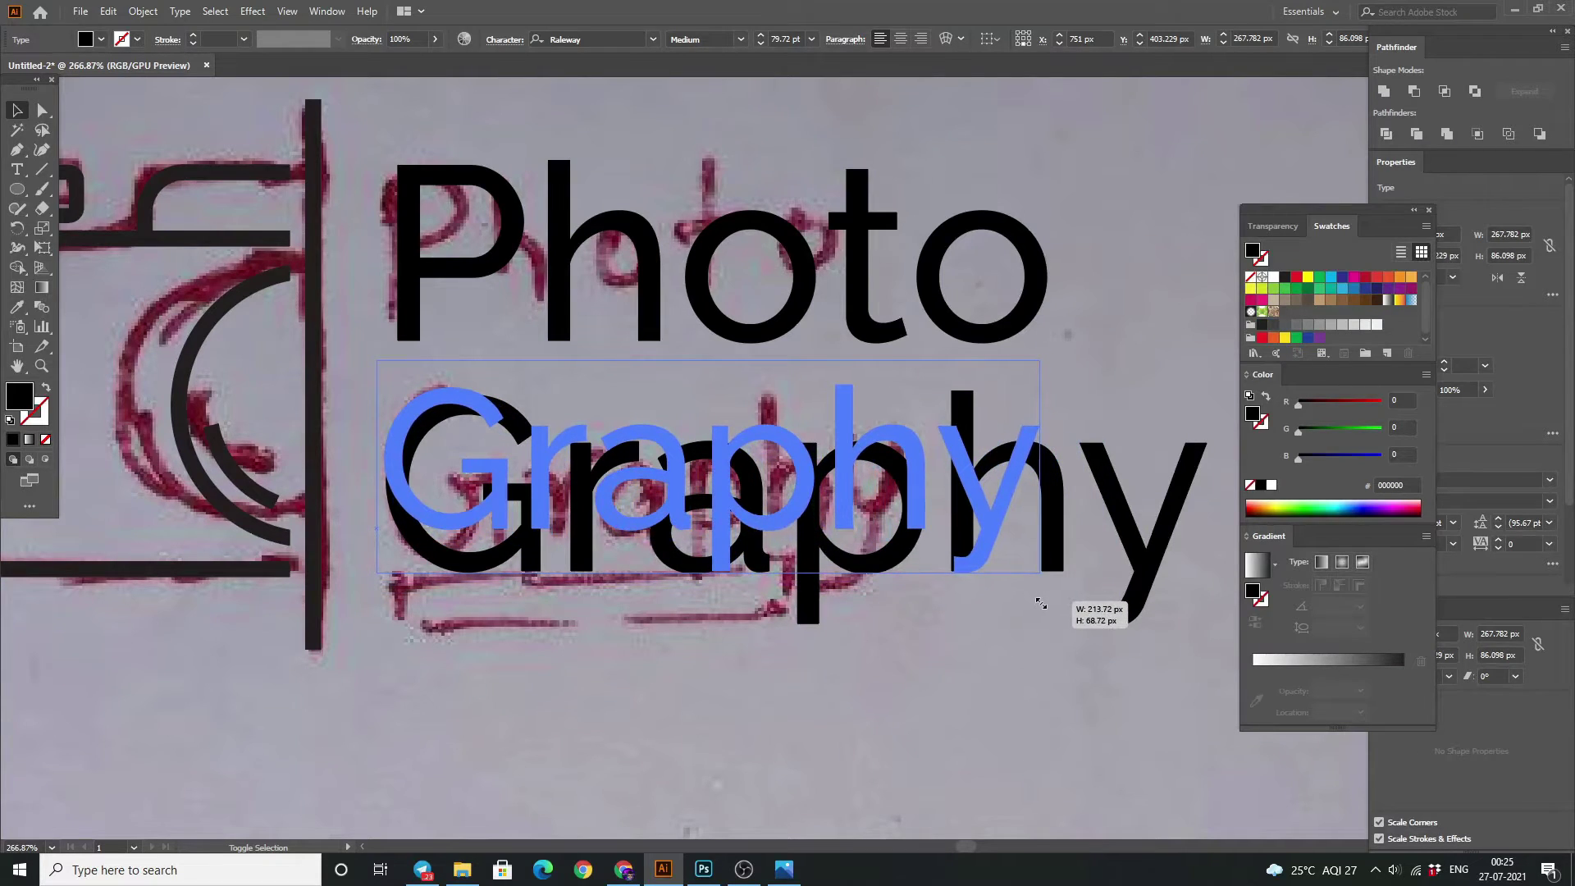
pyautogui.click(1107, 503)
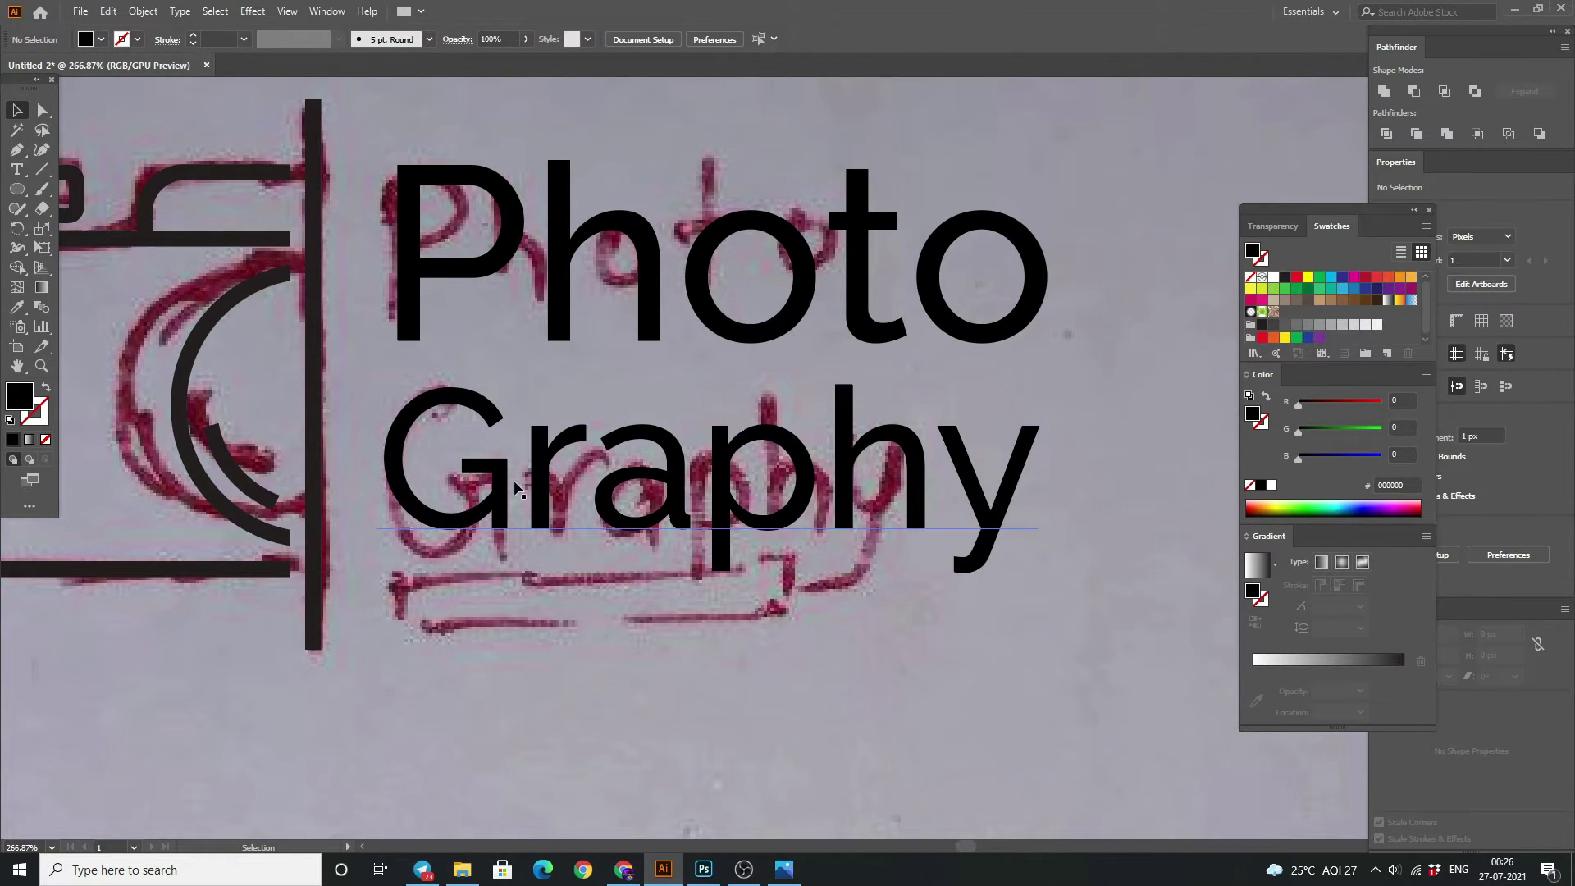
pyautogui.click(539, 470)
pyautogui.click(569, 643)
# Zoom in on the lettering and check Graphy's Raleway weight list, keeping the current weight.
pyautogui.press('z')
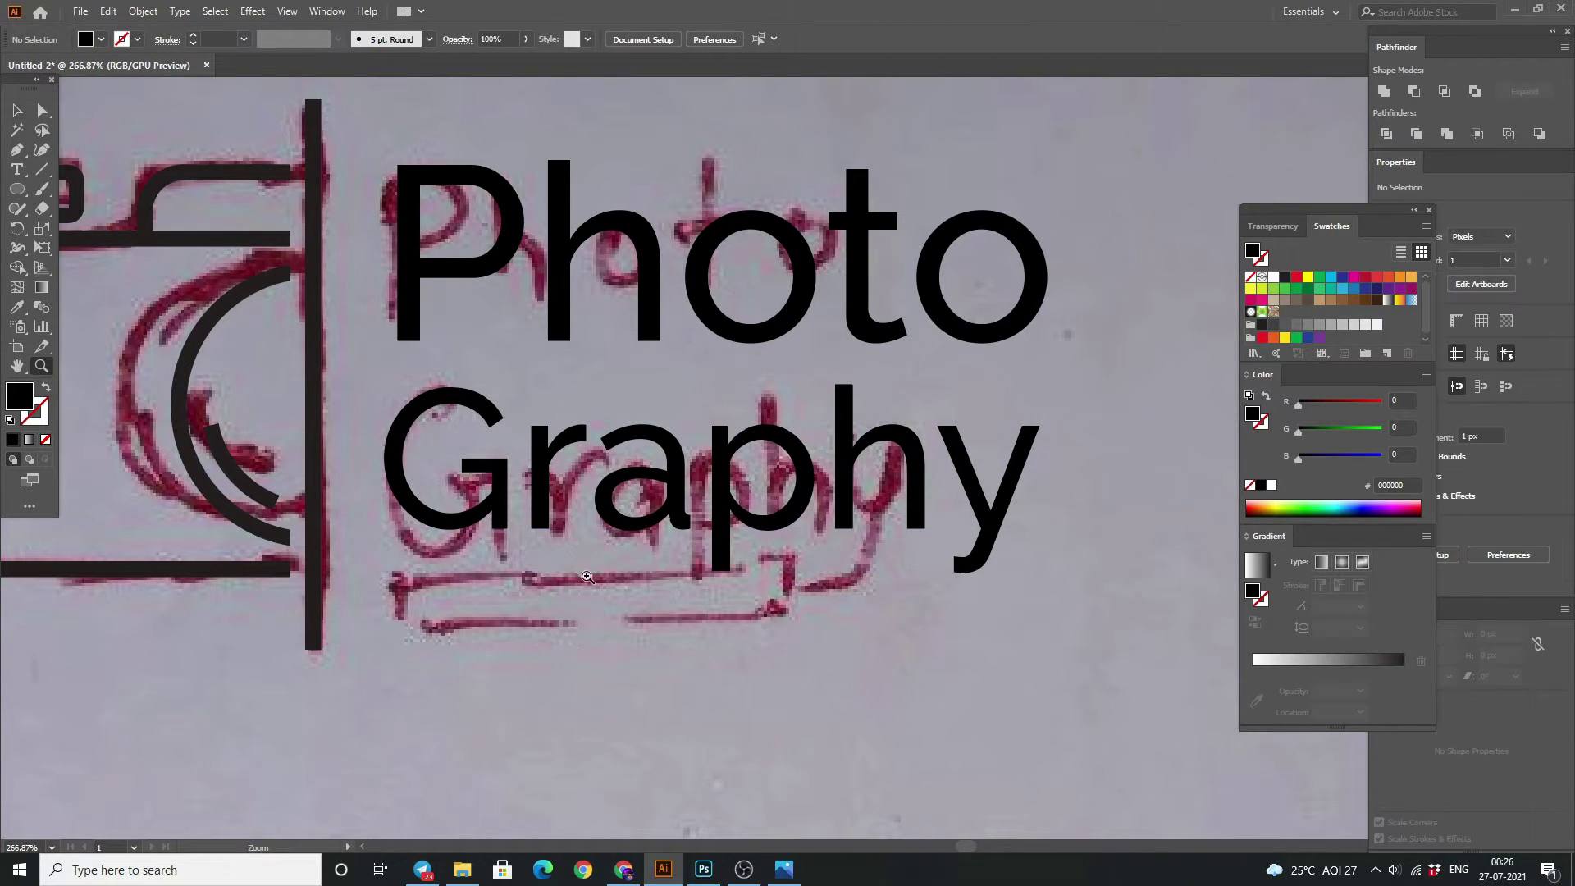
pyautogui.keyDown('alt'); pyautogui.click(371, 544); pyautogui.keyUp('alt')
pyautogui.hotkey('ctrl', '0')
pyautogui.moveTo(739, 518); pyautogui.dragTo(650, 560)
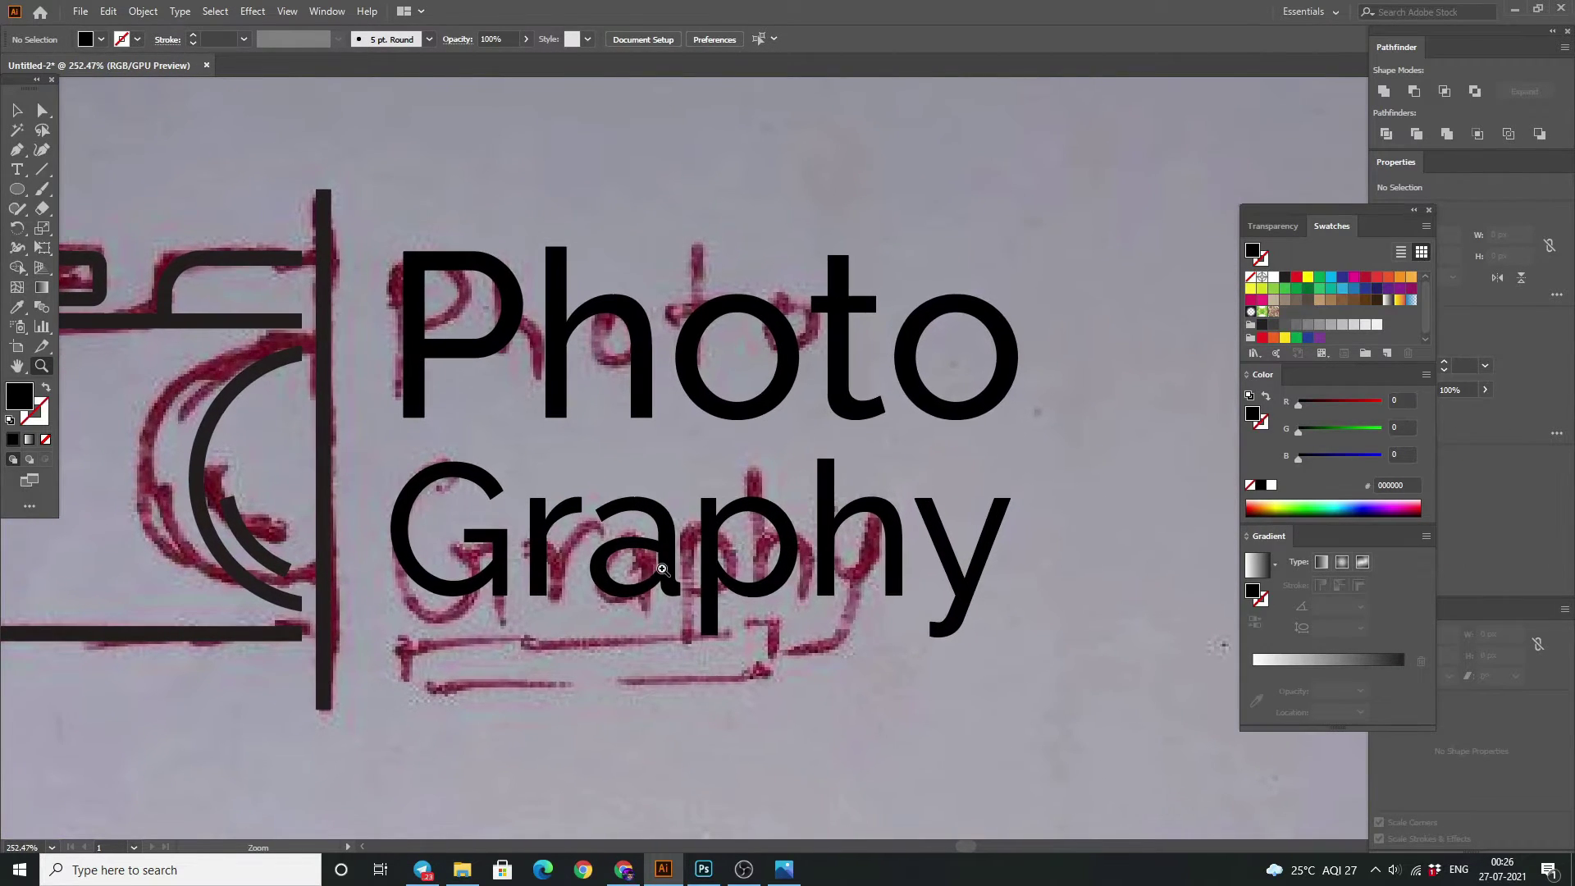
pyautogui.moveTo(651, 560); pyautogui.dragTo(345, 380)
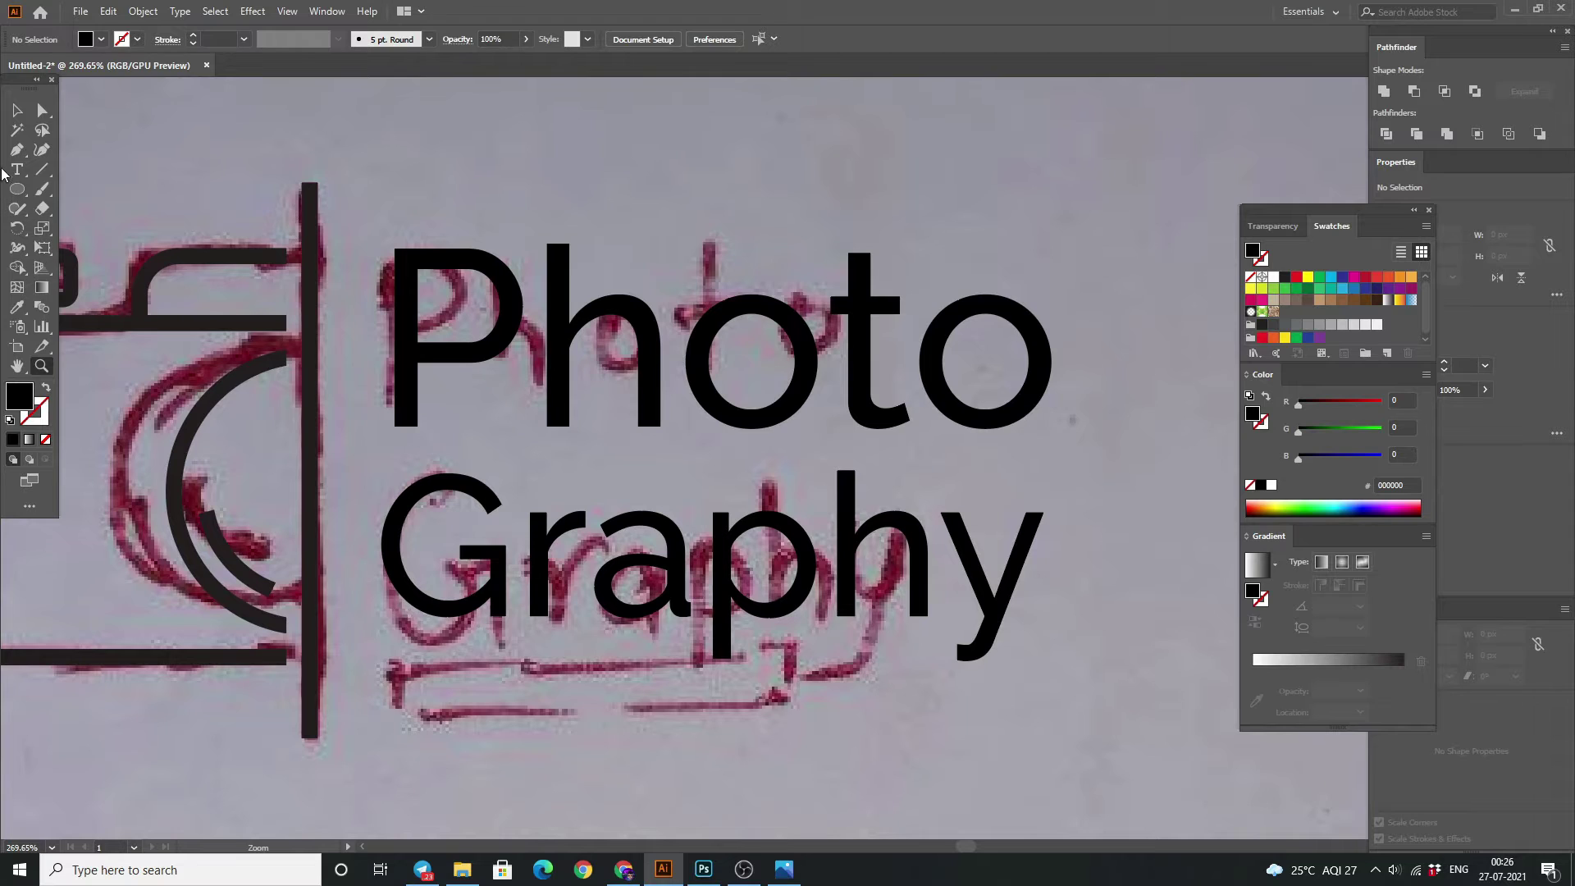
pyautogui.click(17, 110)
pyautogui.click(504, 435)
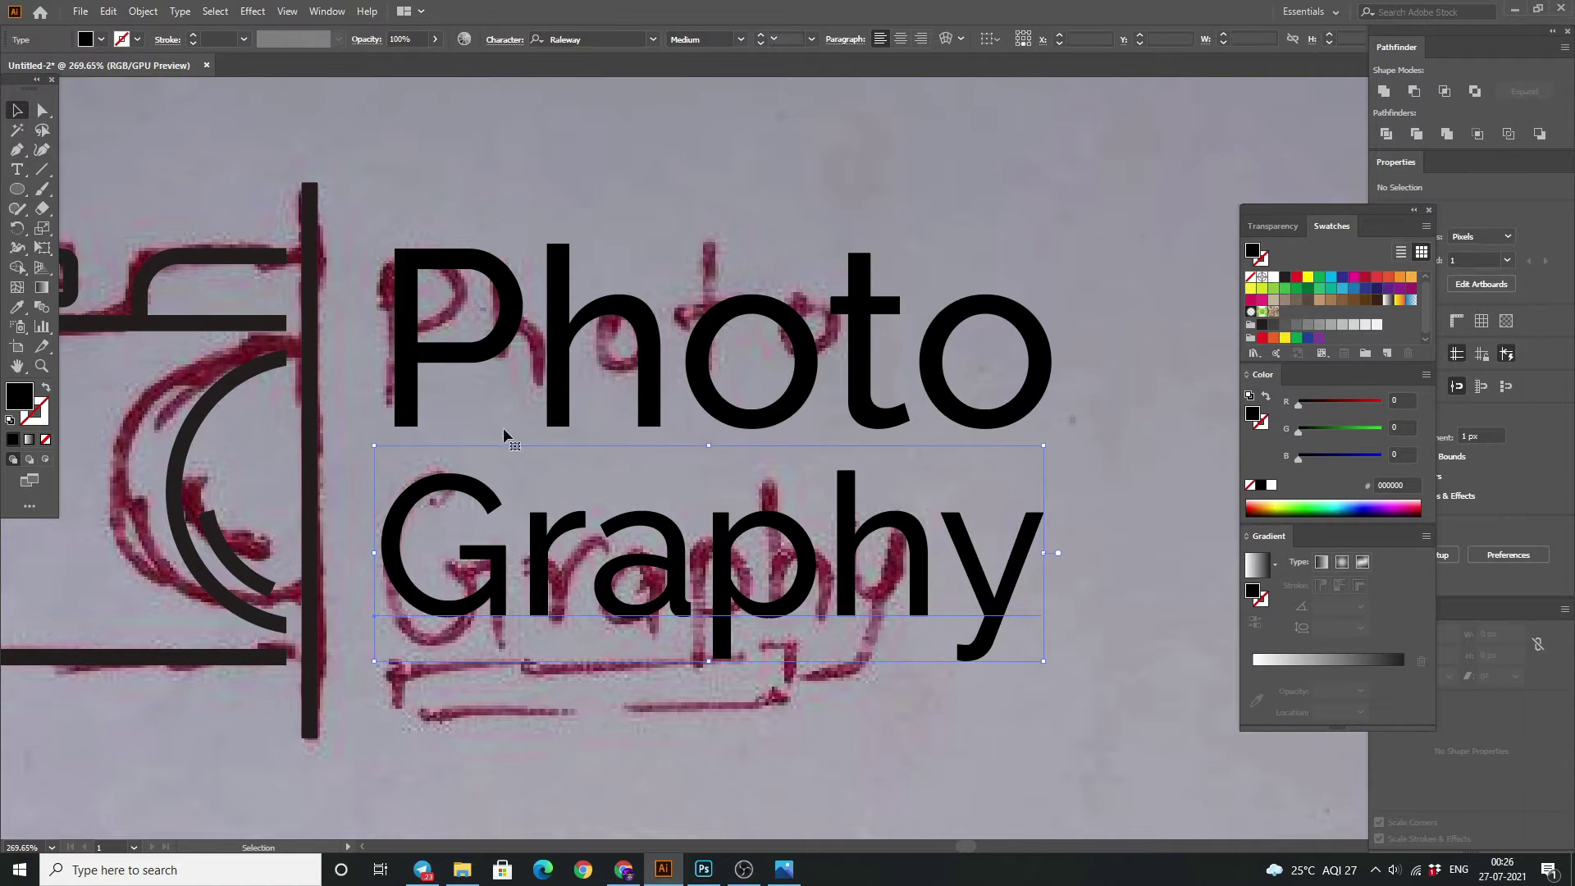
pyautogui.click(739, 40)
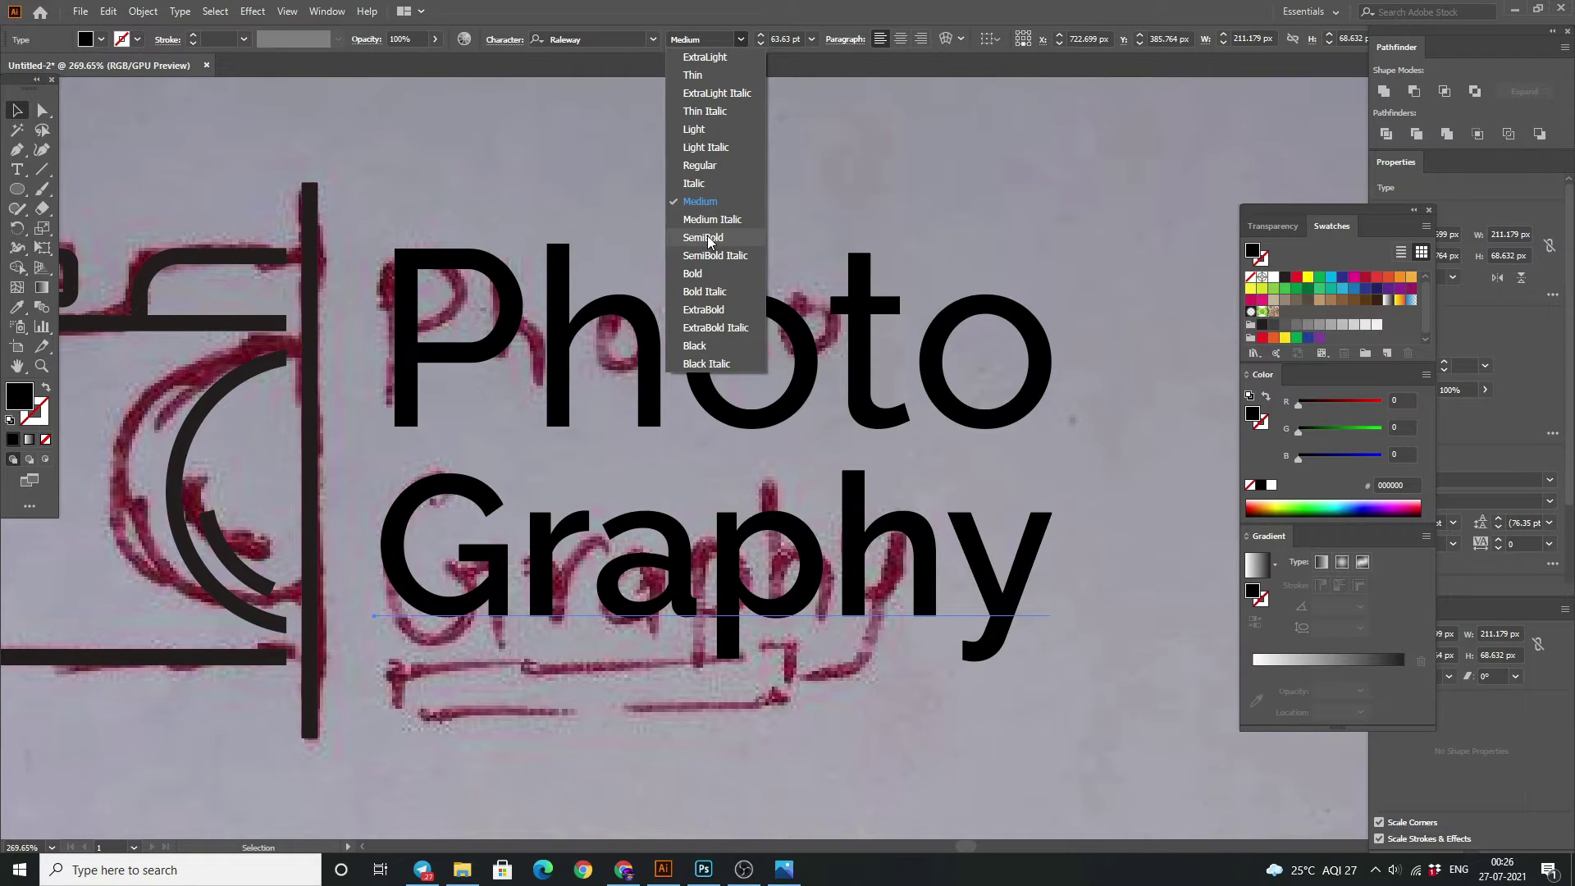
pyautogui.press('Escape')
# Tighten the wordmark: nudge Photo up, move Graphy closer and shrink it to about 62.4 pt.
pyautogui.moveTo(579, 322); pyautogui.dragTo(579, 296)
pyautogui.click(527, 95)
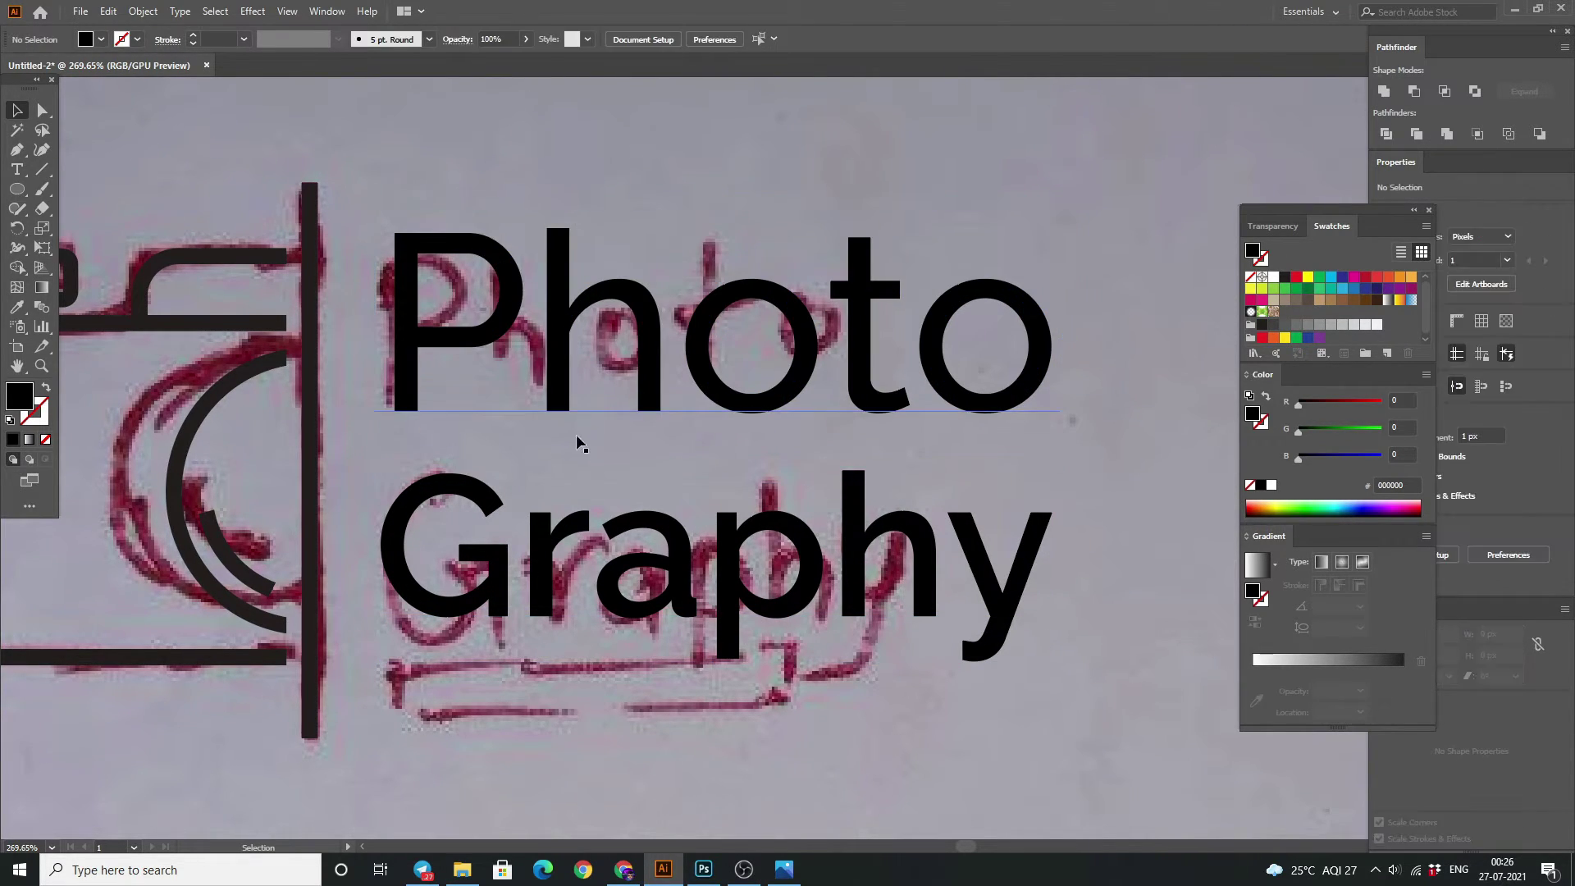
pyautogui.moveTo(546, 566); pyautogui.dragTo(553, 522)
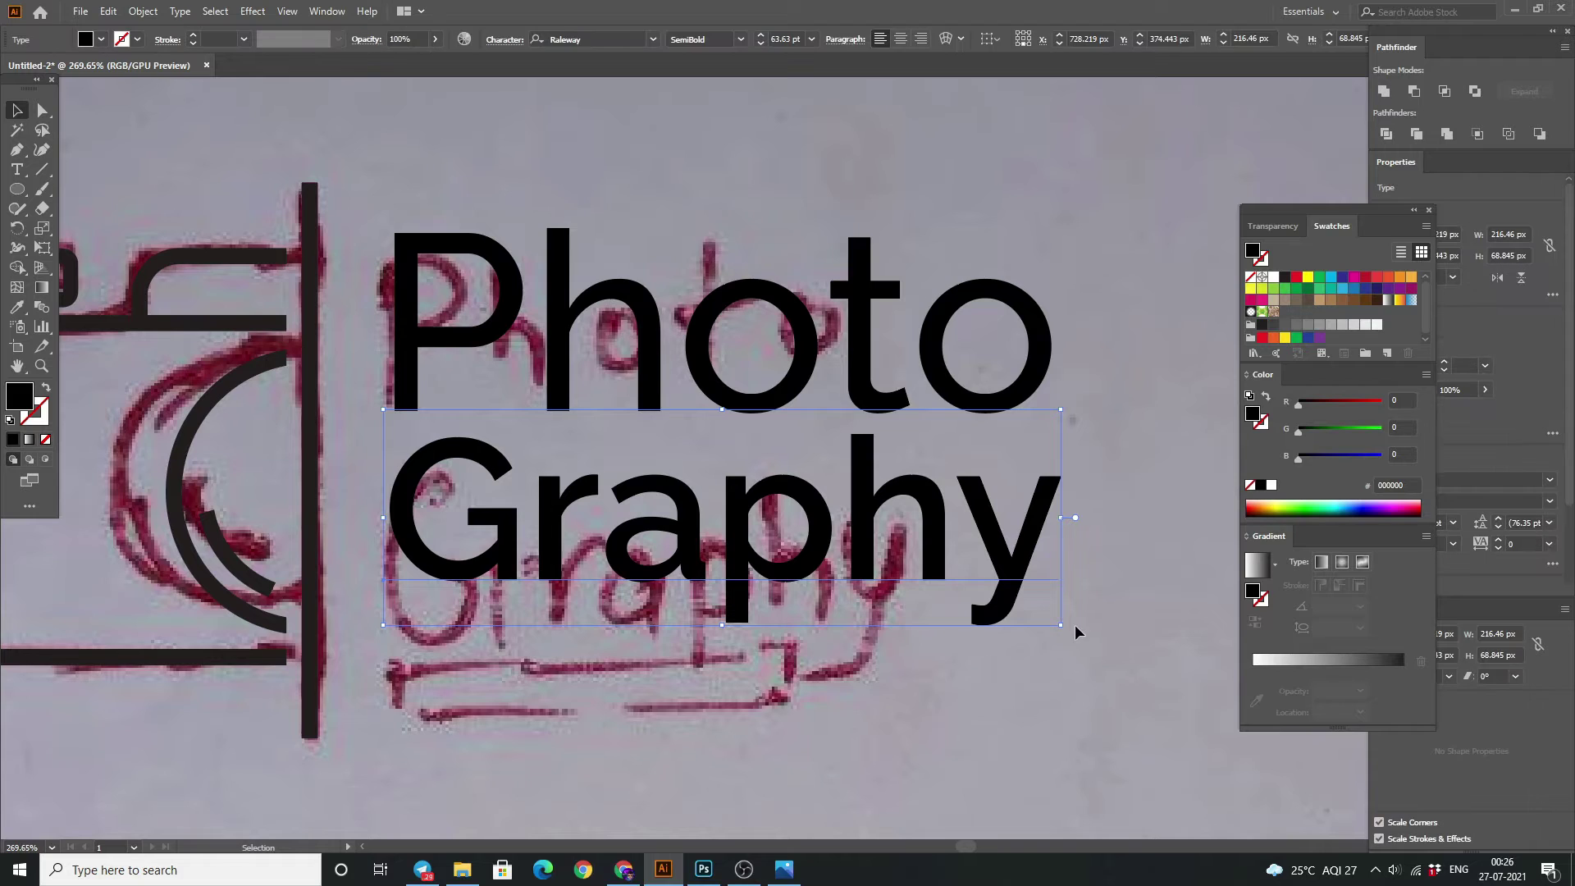
pyautogui.moveTo(1061, 628); pyautogui.dragTo(1066, 624)
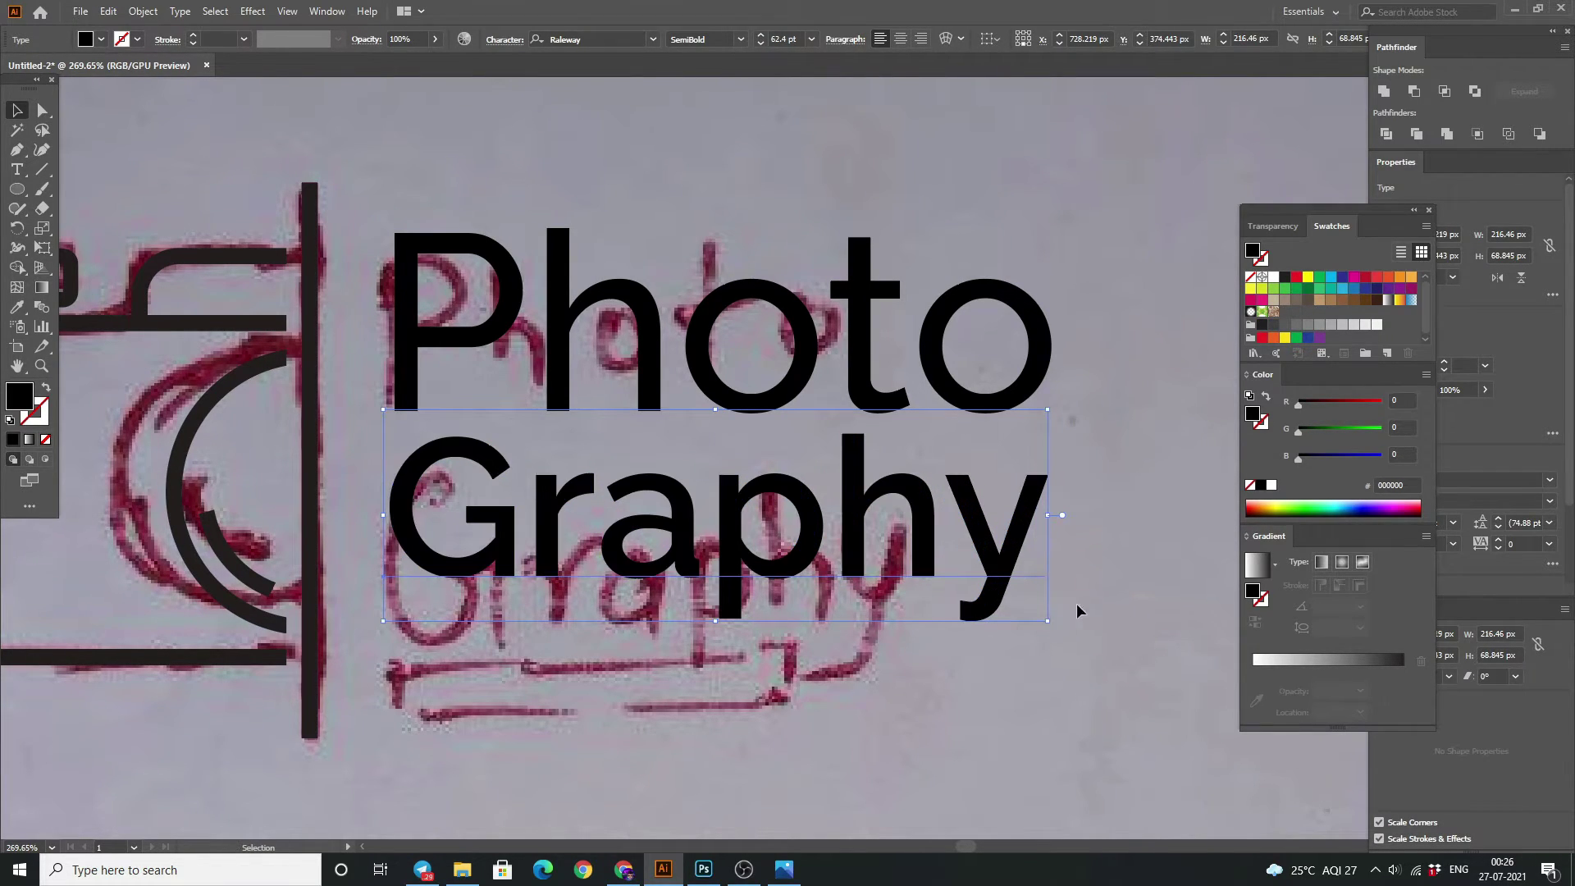
pyautogui.click(1118, 520)
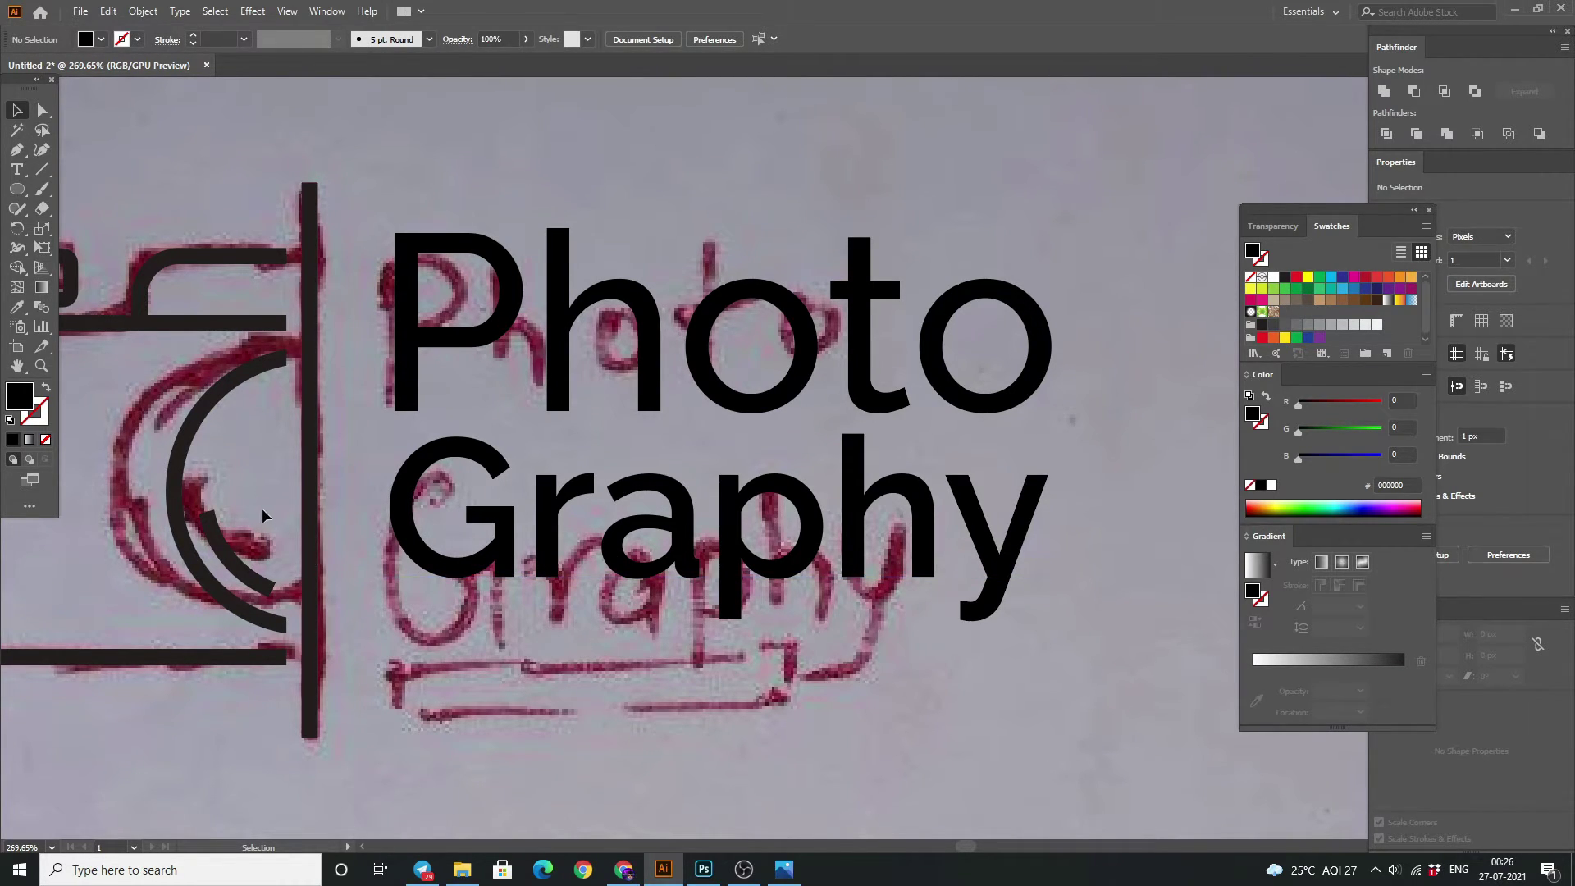
pyautogui.click(16, 169)
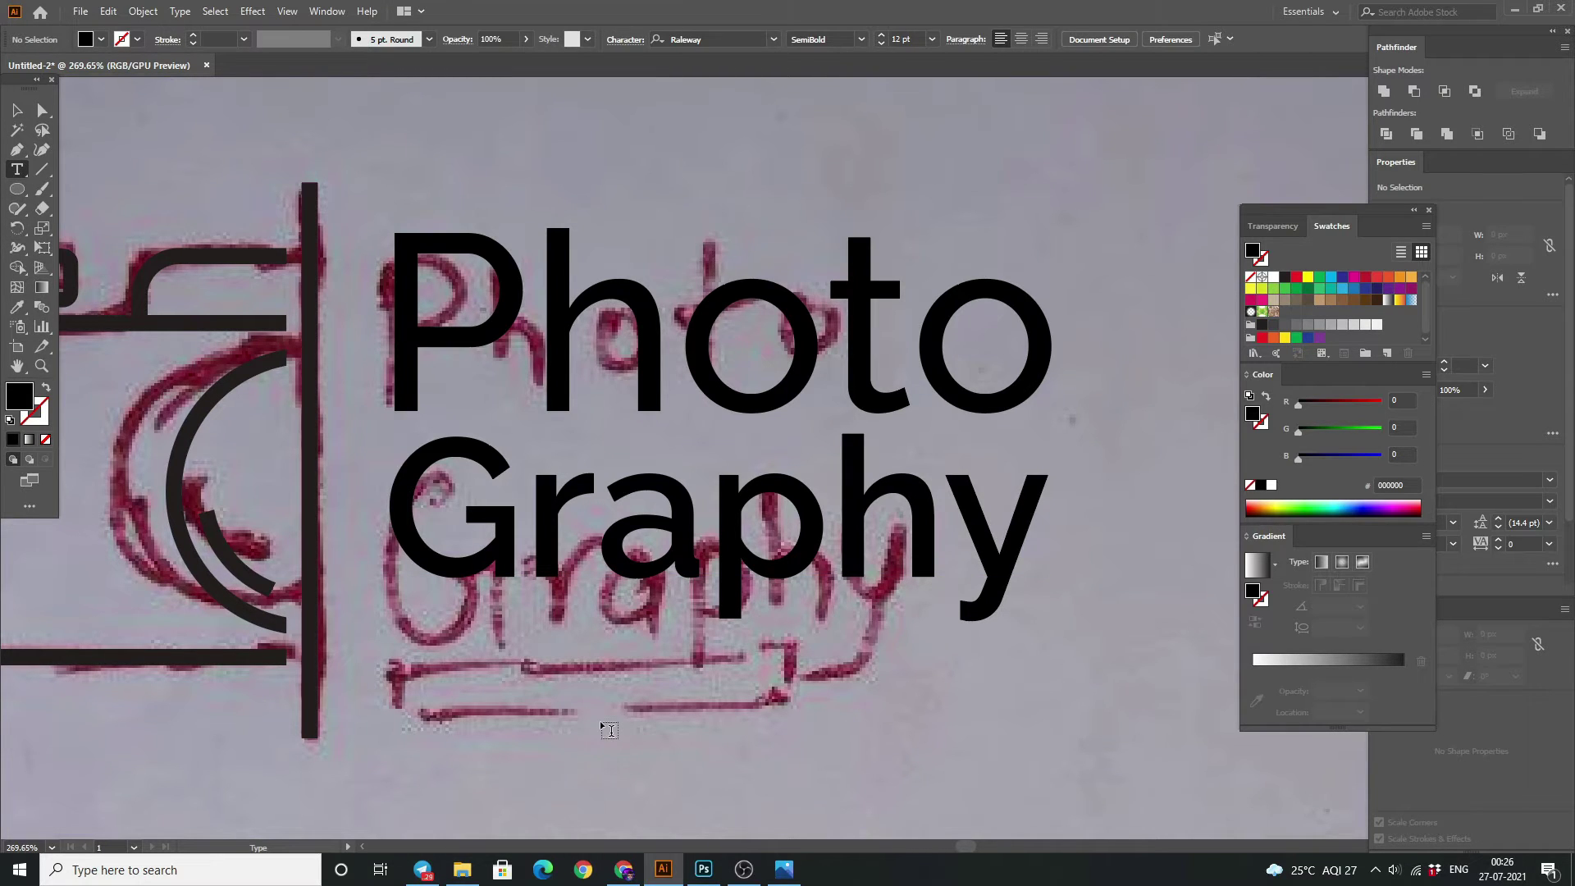
# Add the tagline 'your tagline here' below Graphy and select it to pick a font weight.
pyautogui.click(609, 726)
pyautogui.write('y')
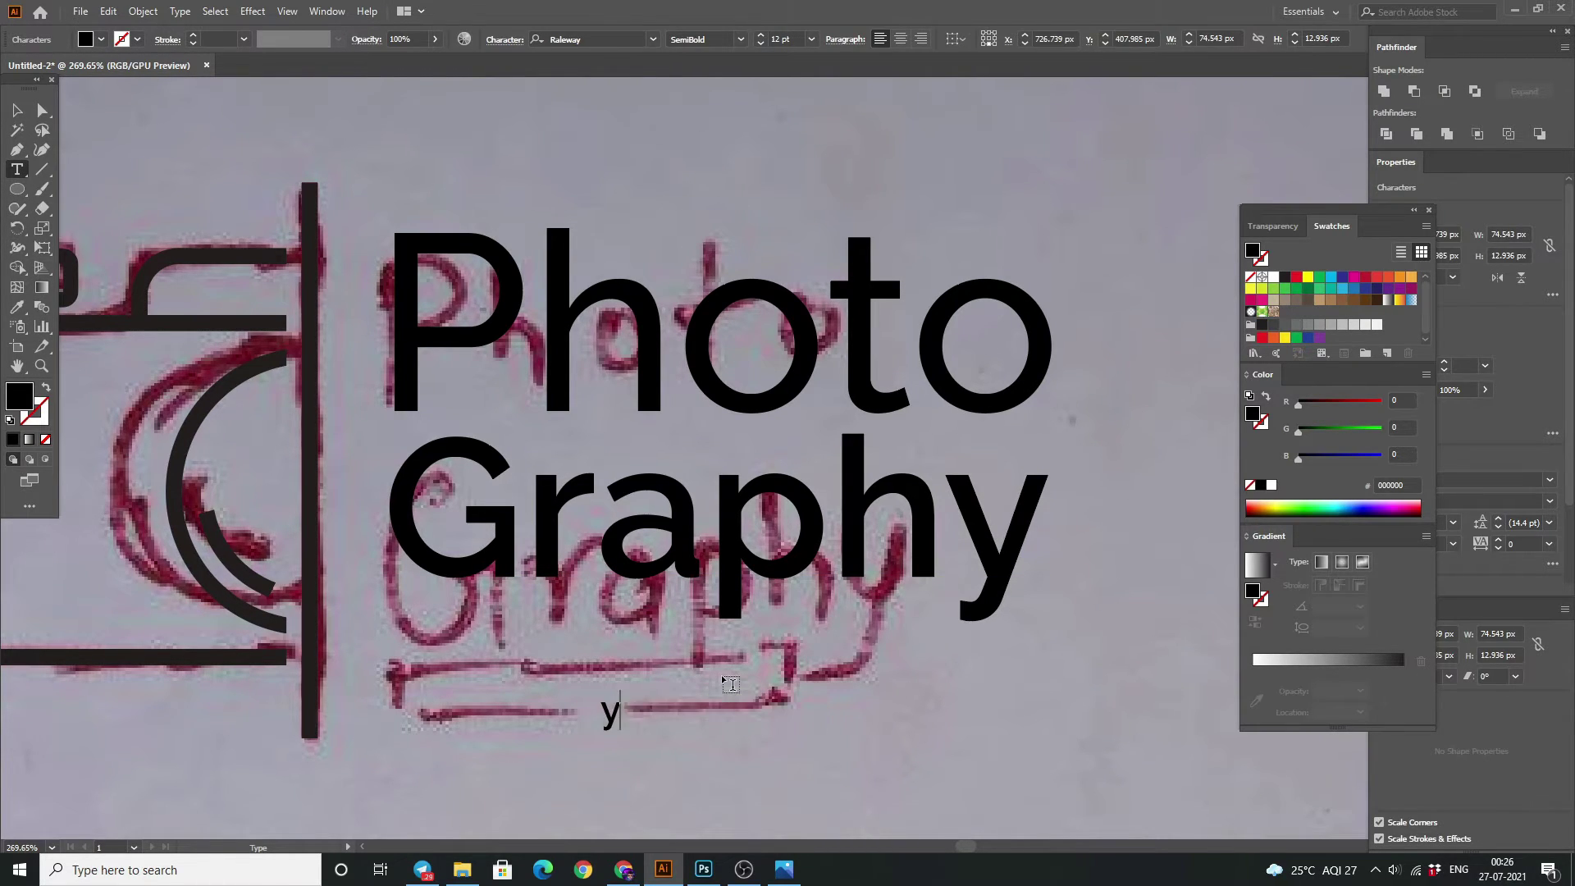
pyautogui.write('our tagli')
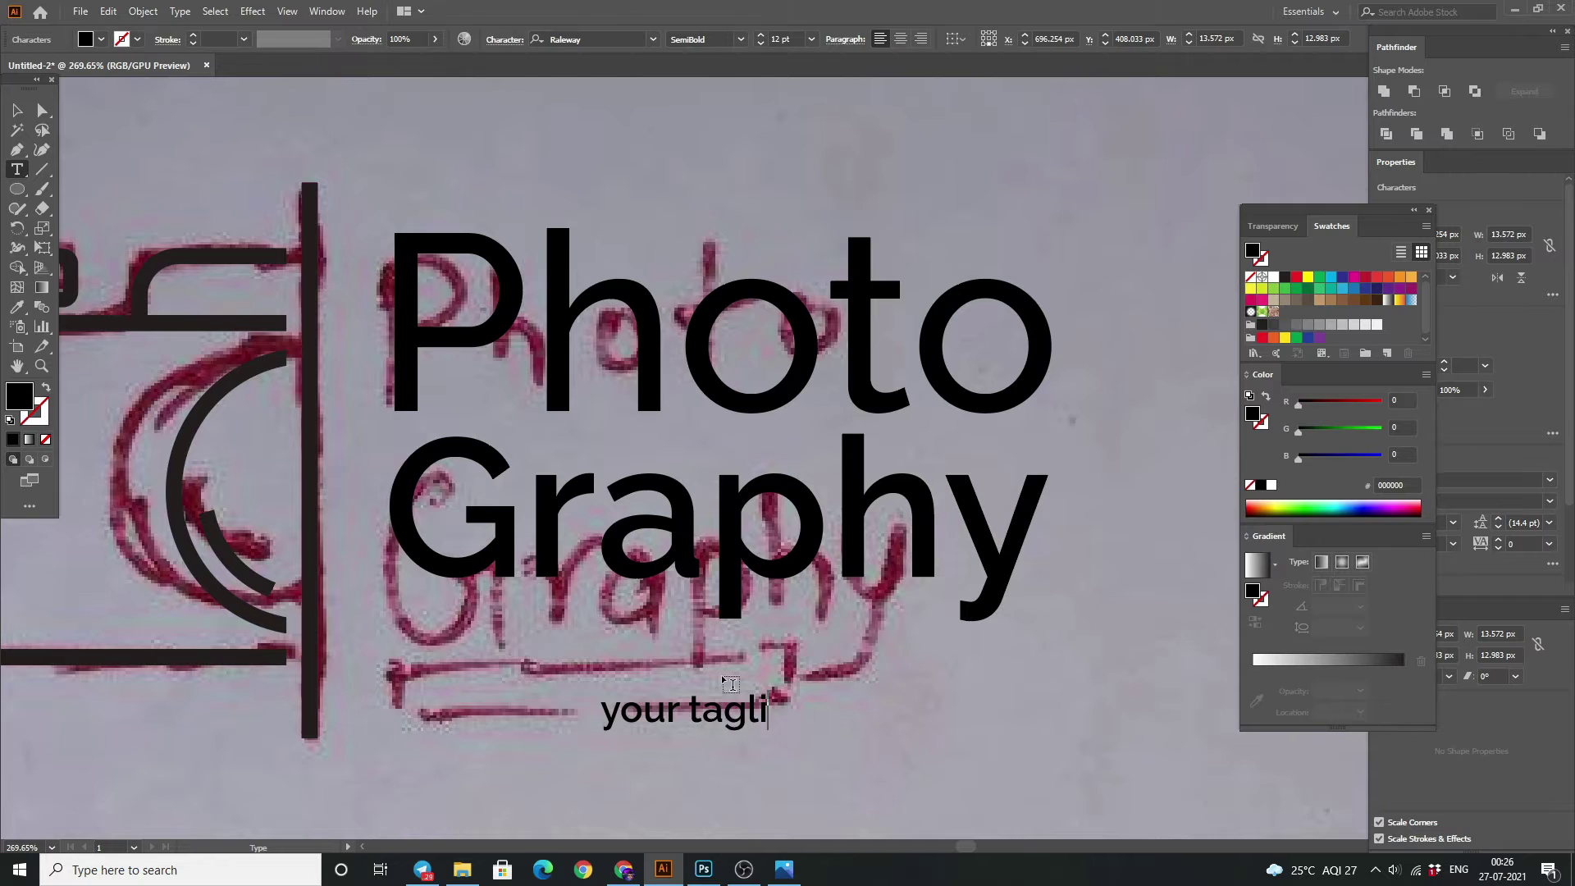
pyautogui.write('ne here')
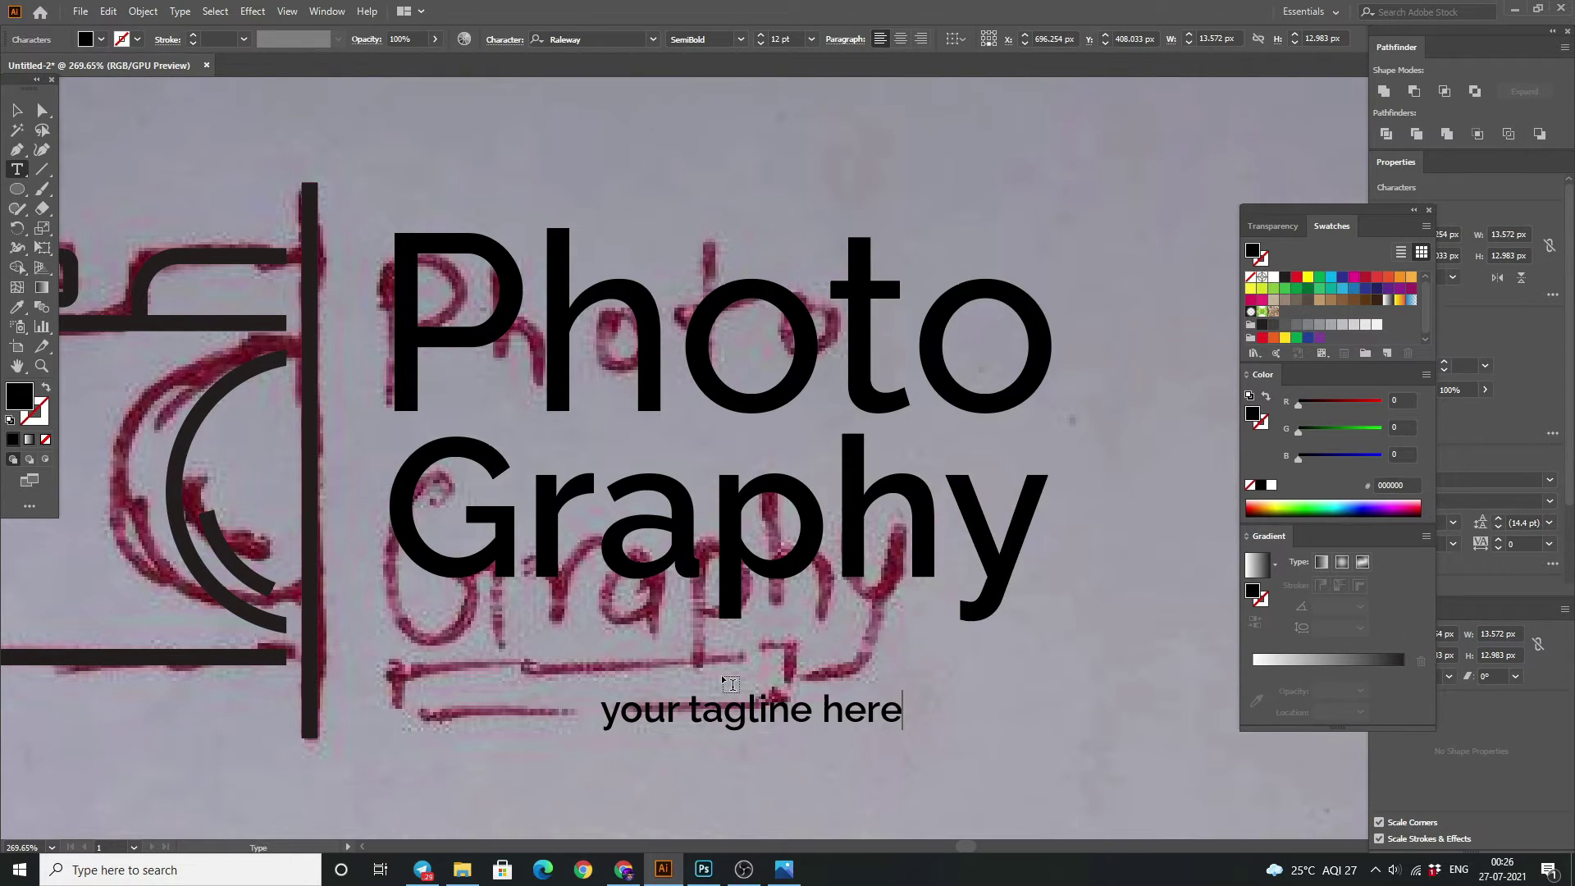
pyautogui.click(16, 110)
pyautogui.click(457, 165)
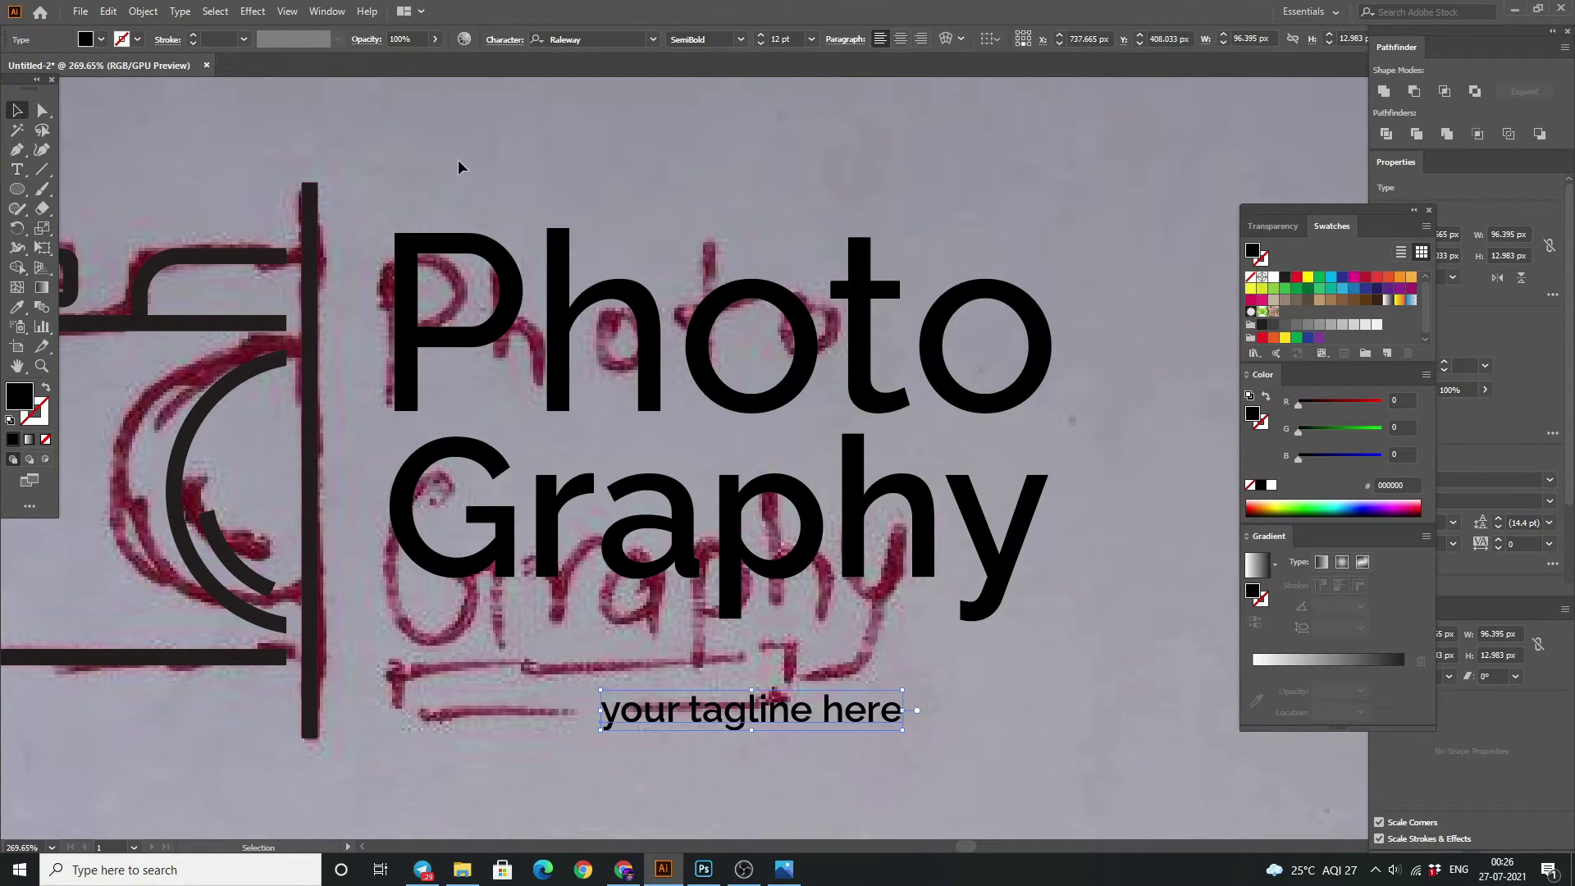
pyautogui.click(743, 725)
pyautogui.click(741, 40)
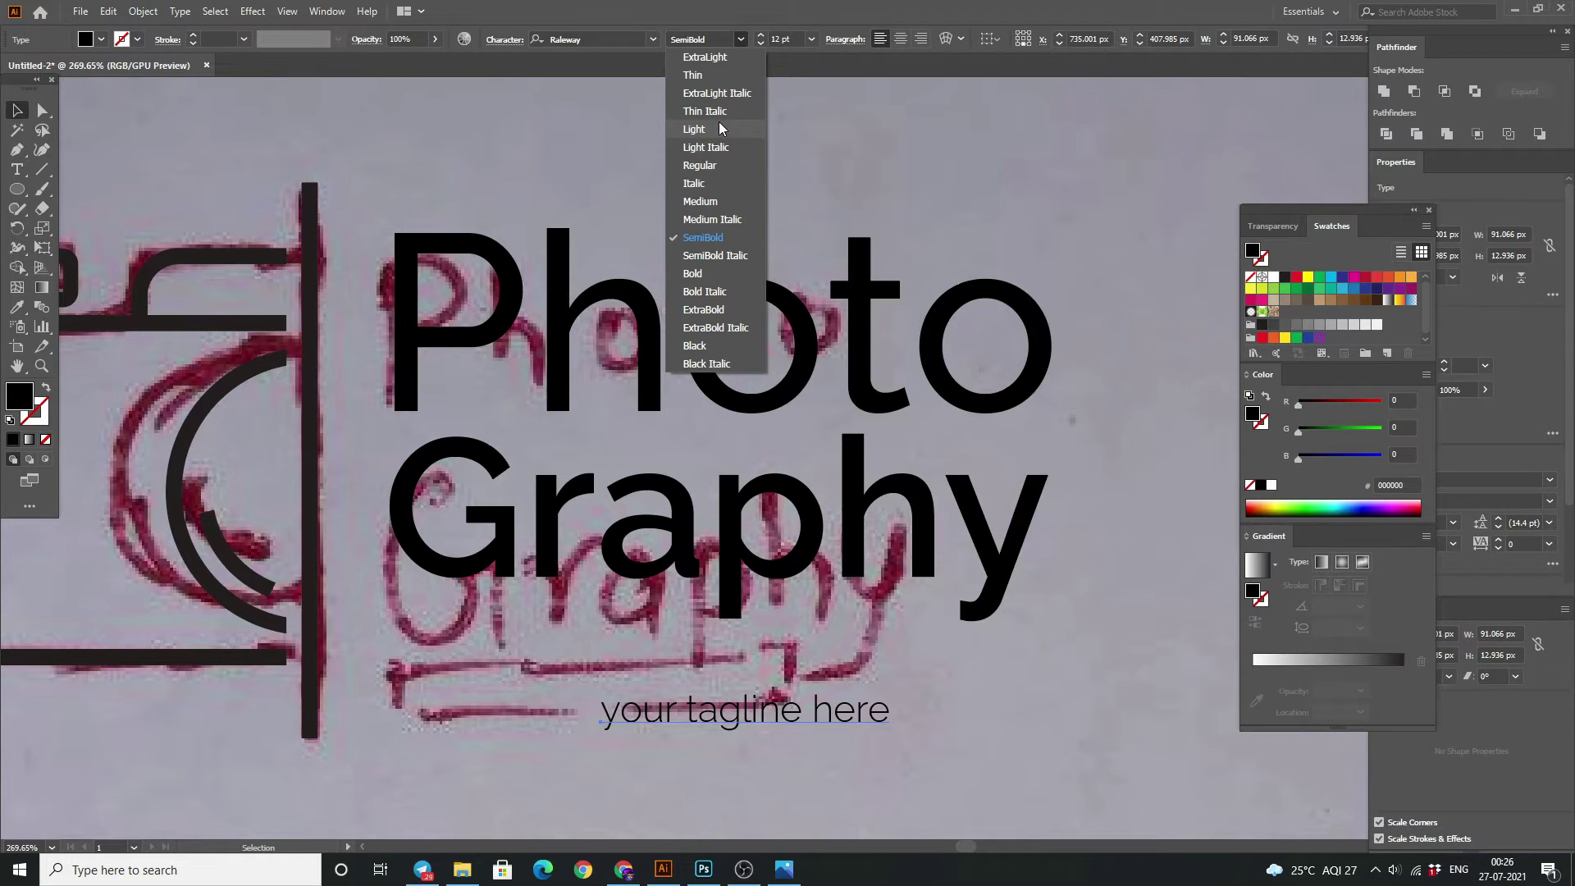
# Set the tagline to Raleway Light, shrink it, and give it 500 tracking.
pyautogui.click(719, 124)
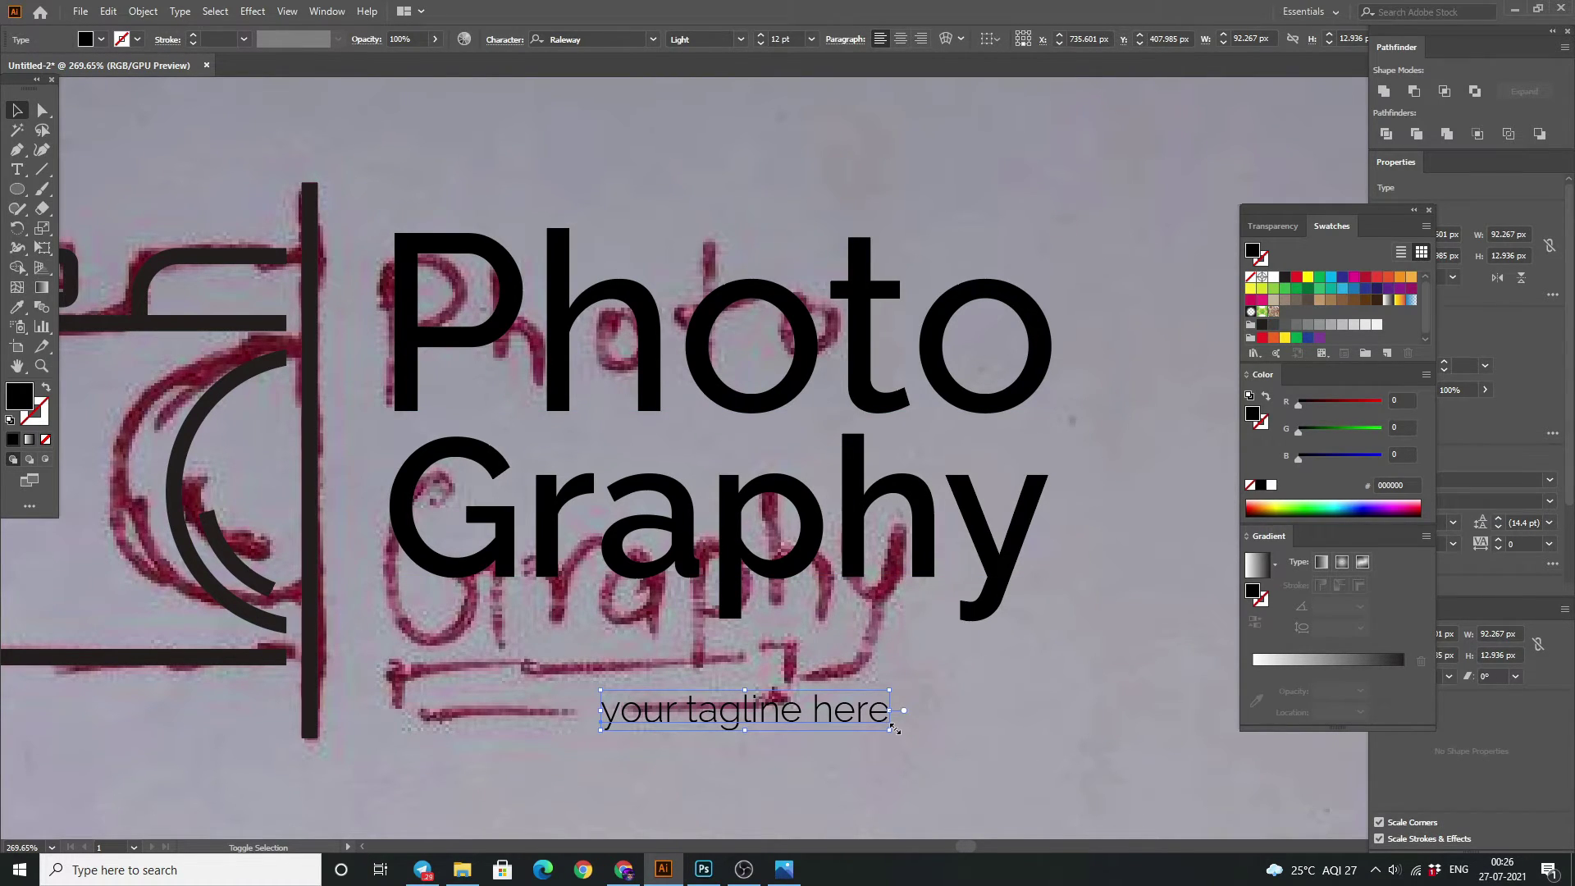
pyautogui.moveTo(894, 727); pyautogui.dragTo(850, 720)
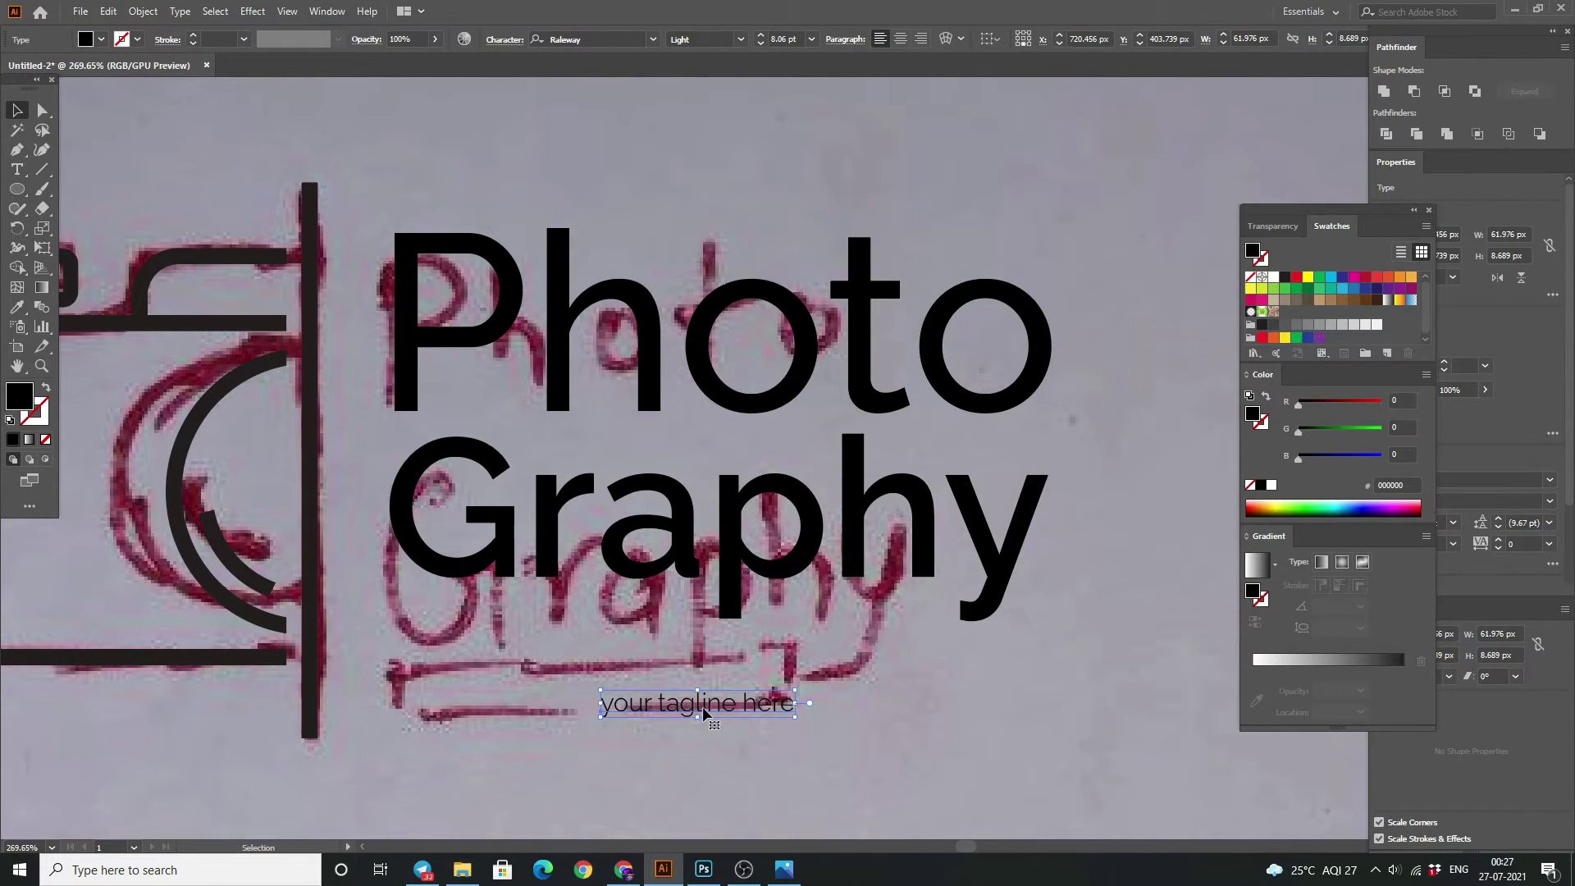
pyautogui.hotkey('ctrl', 't')
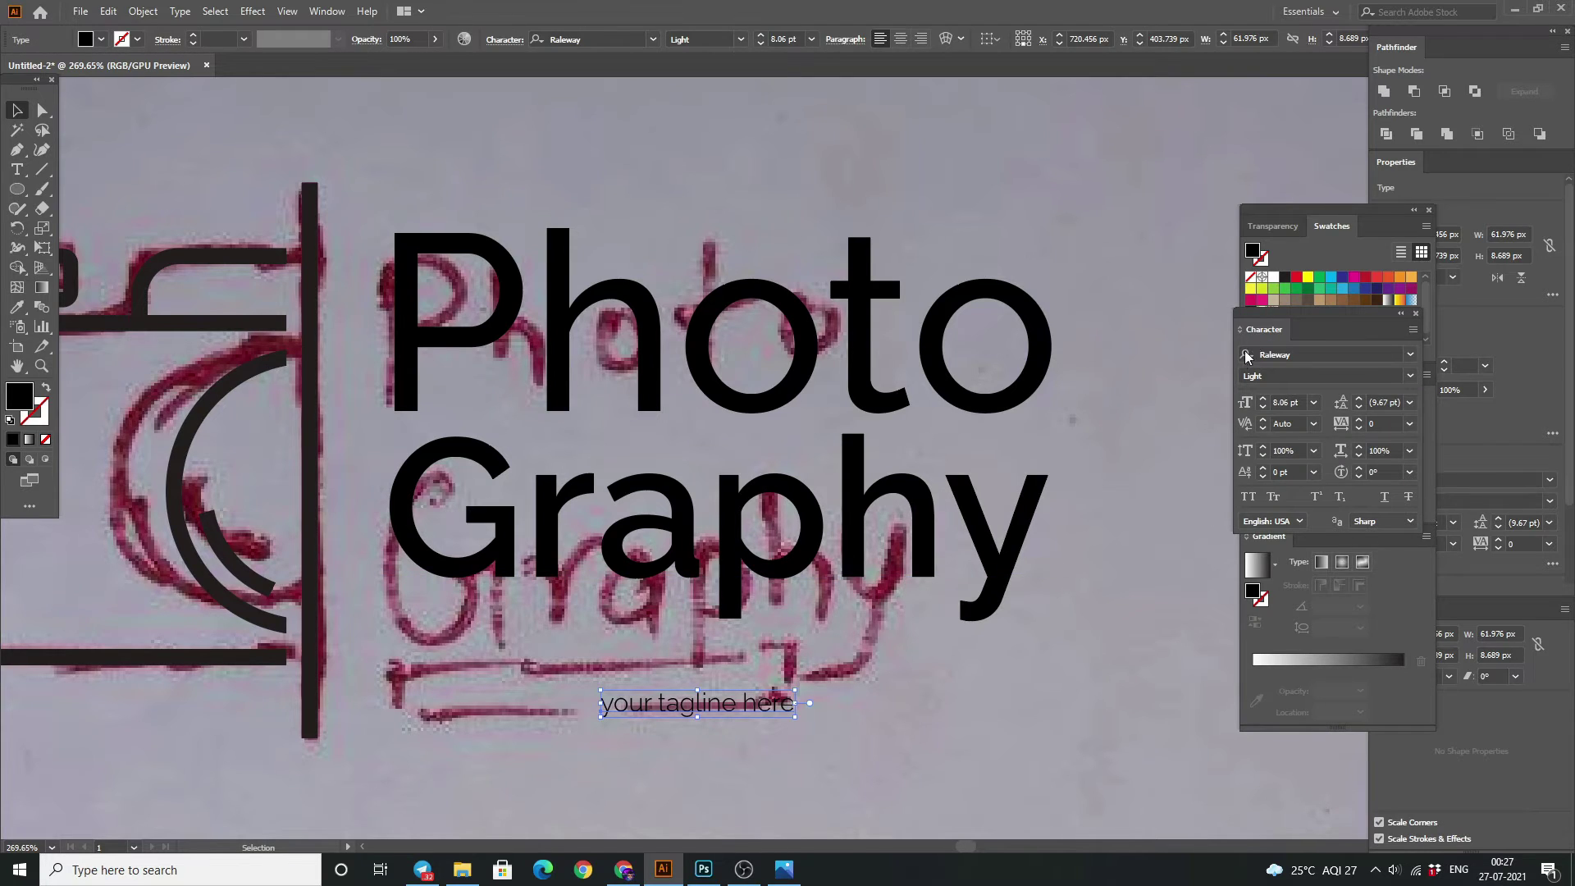
pyautogui.moveTo(1281, 320); pyautogui.dragTo(1008, 332)
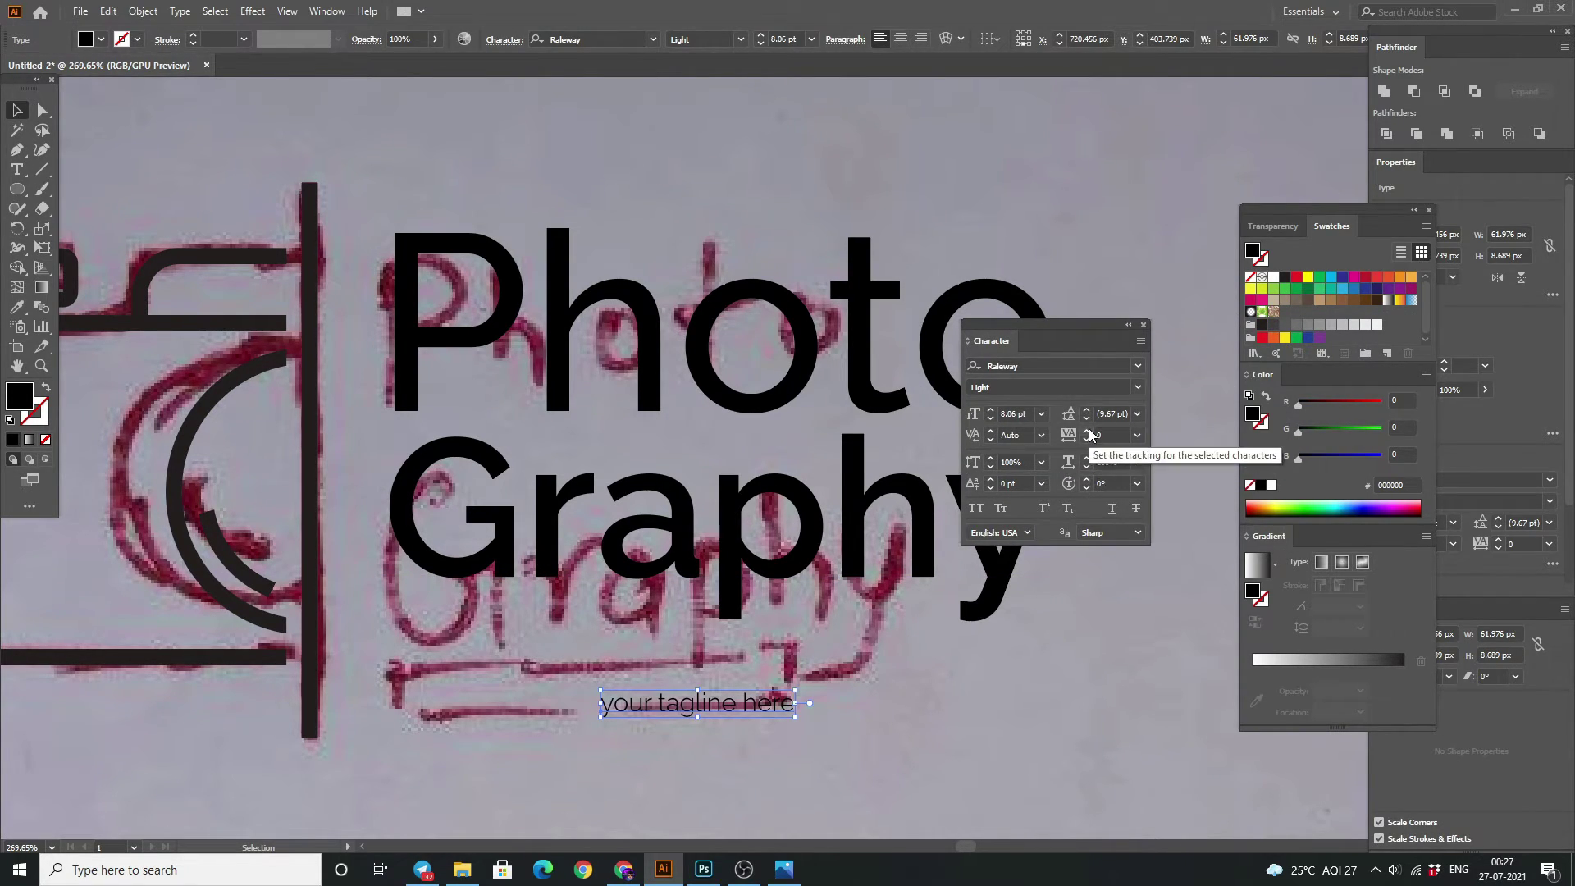
pyautogui.click(1087, 432)
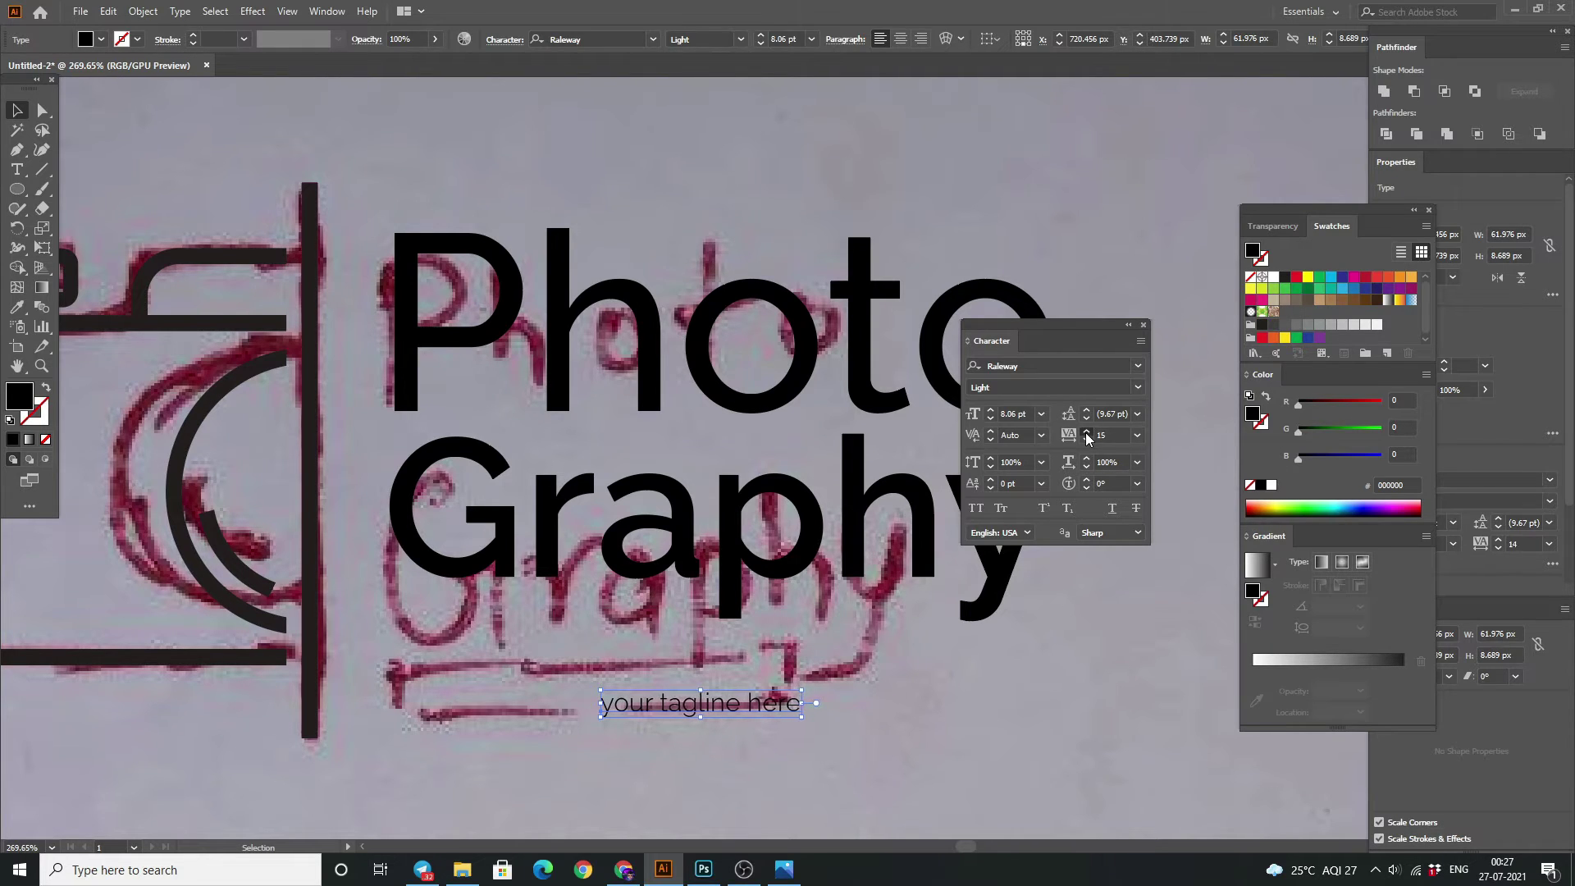
pyautogui.click(1087, 432)
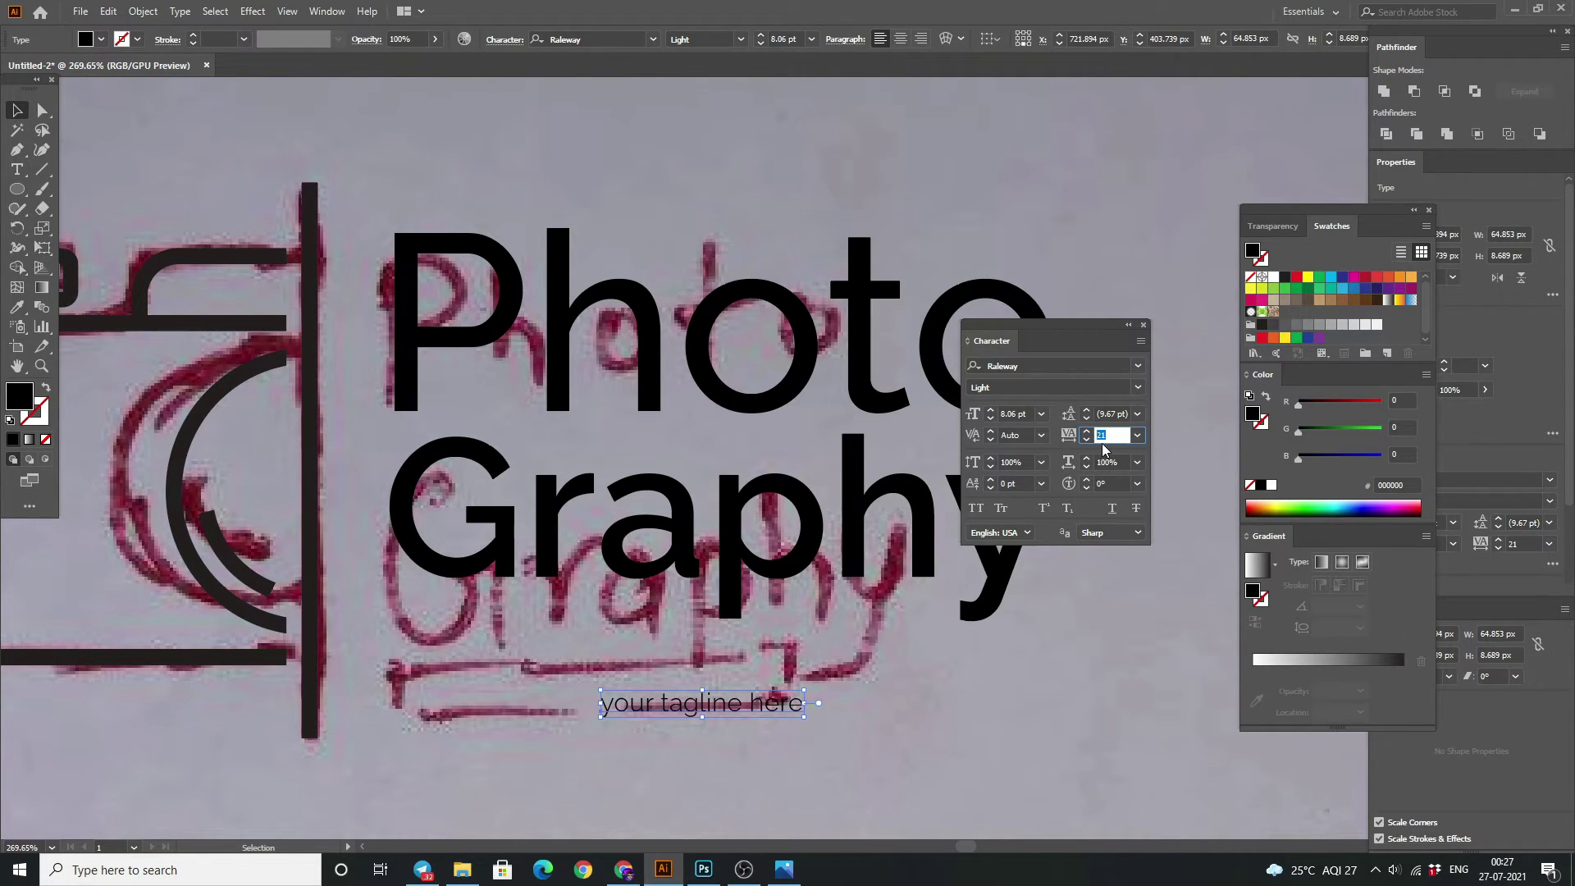
pyautogui.write('500')
pyautogui.click(1075, 211)
# Tuck the tagline just beneath Graphy in Raleway Regular and zoom out to the artboard.
pyautogui.moveTo(843, 710); pyautogui.dragTo(736, 638)
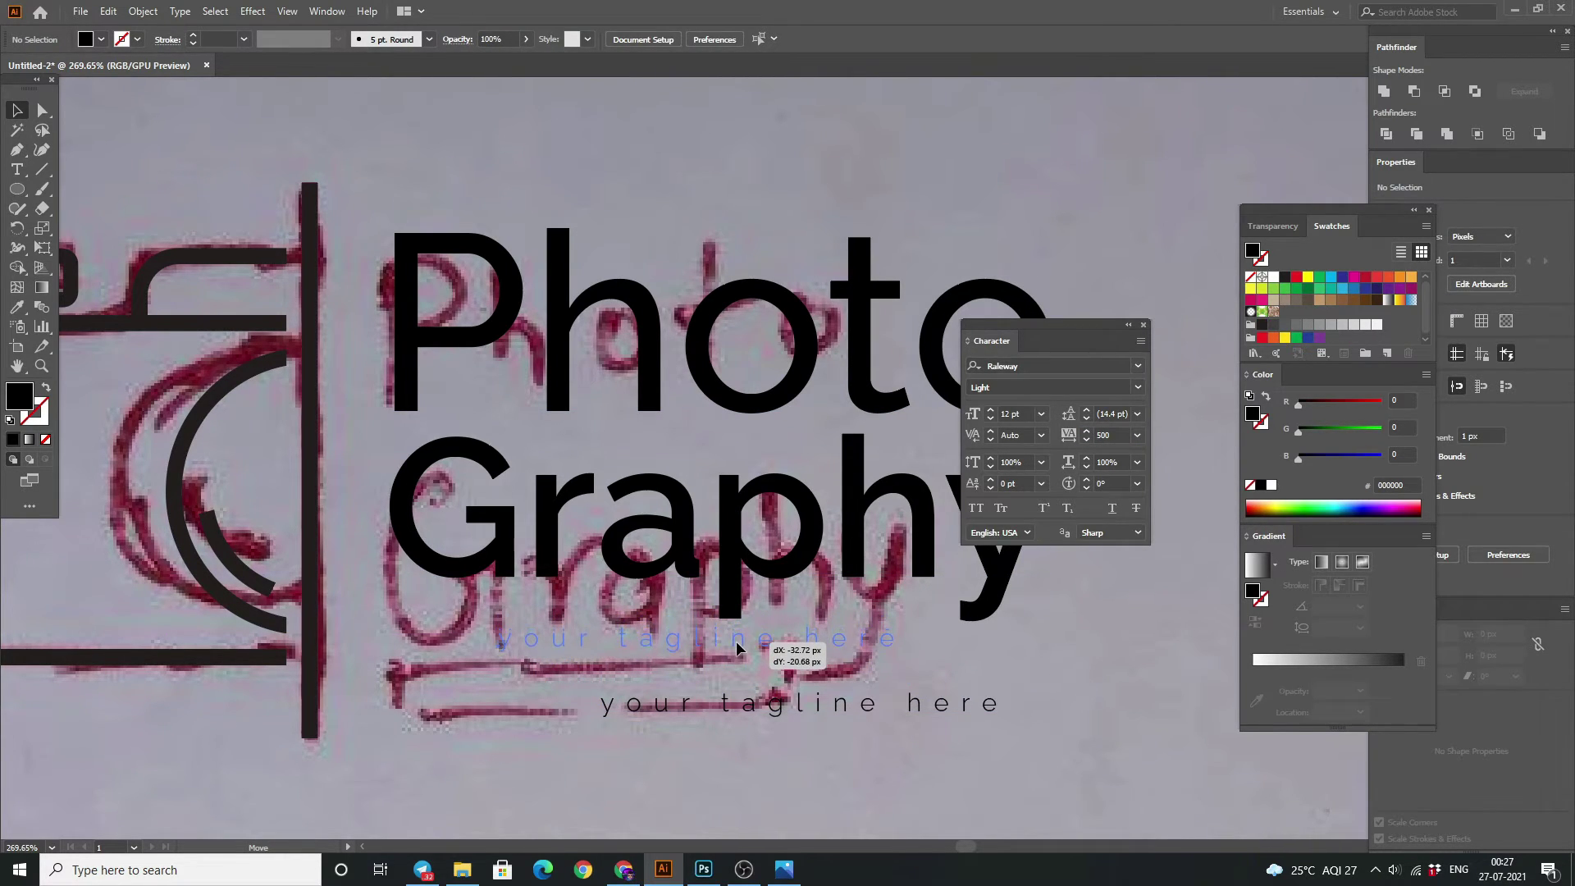
pyautogui.moveTo(736, 638); pyautogui.dragTo(750, 656)
pyautogui.click(922, 682)
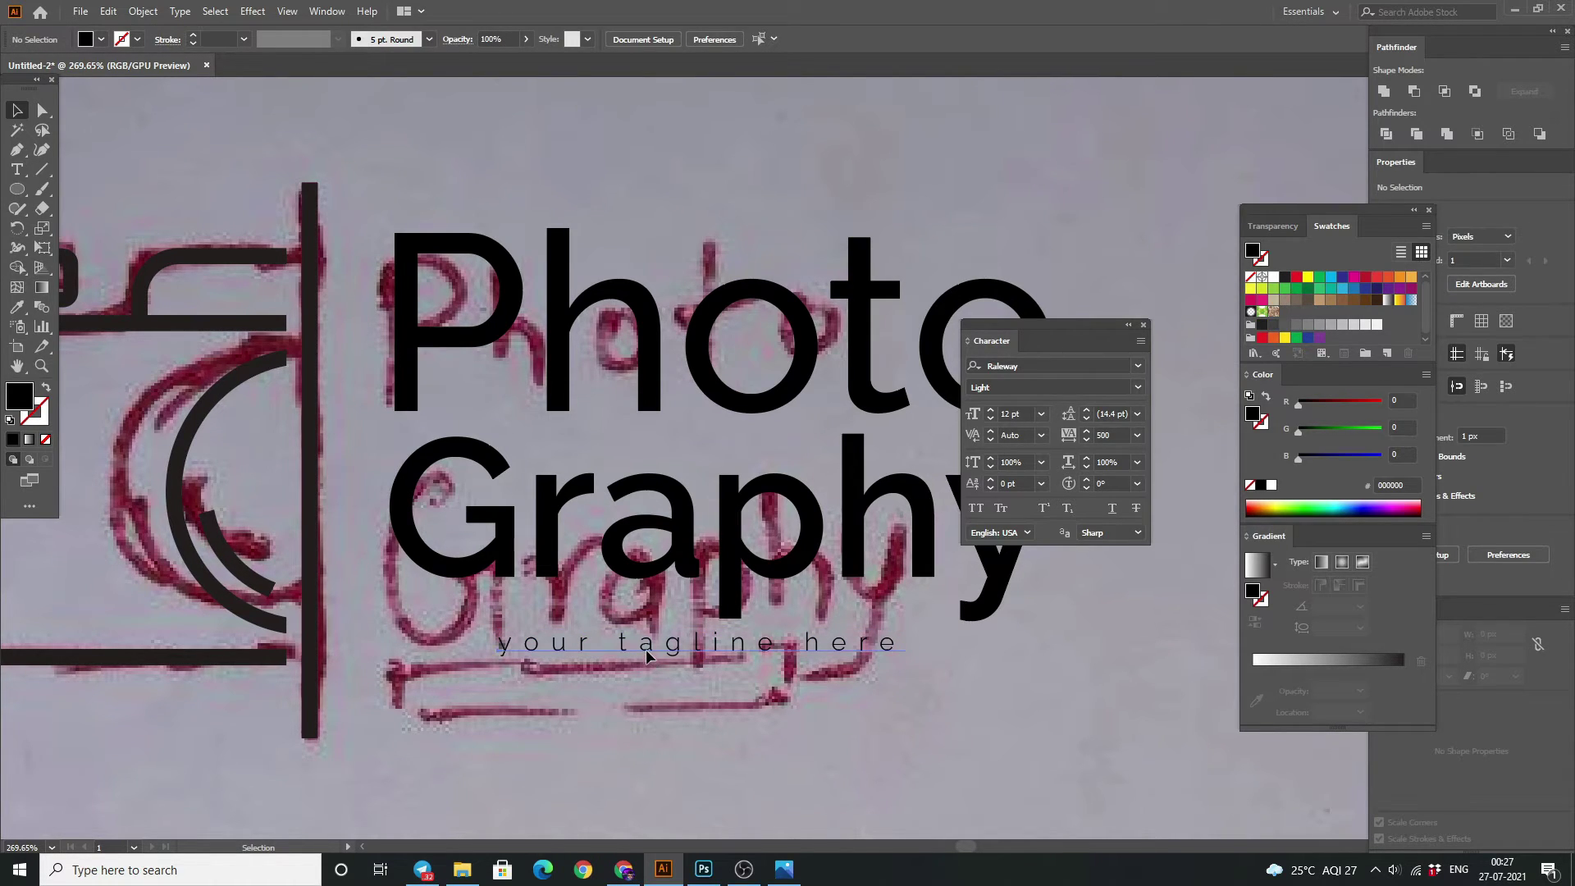
pyautogui.moveTo(645, 657); pyautogui.dragTo(646, 661)
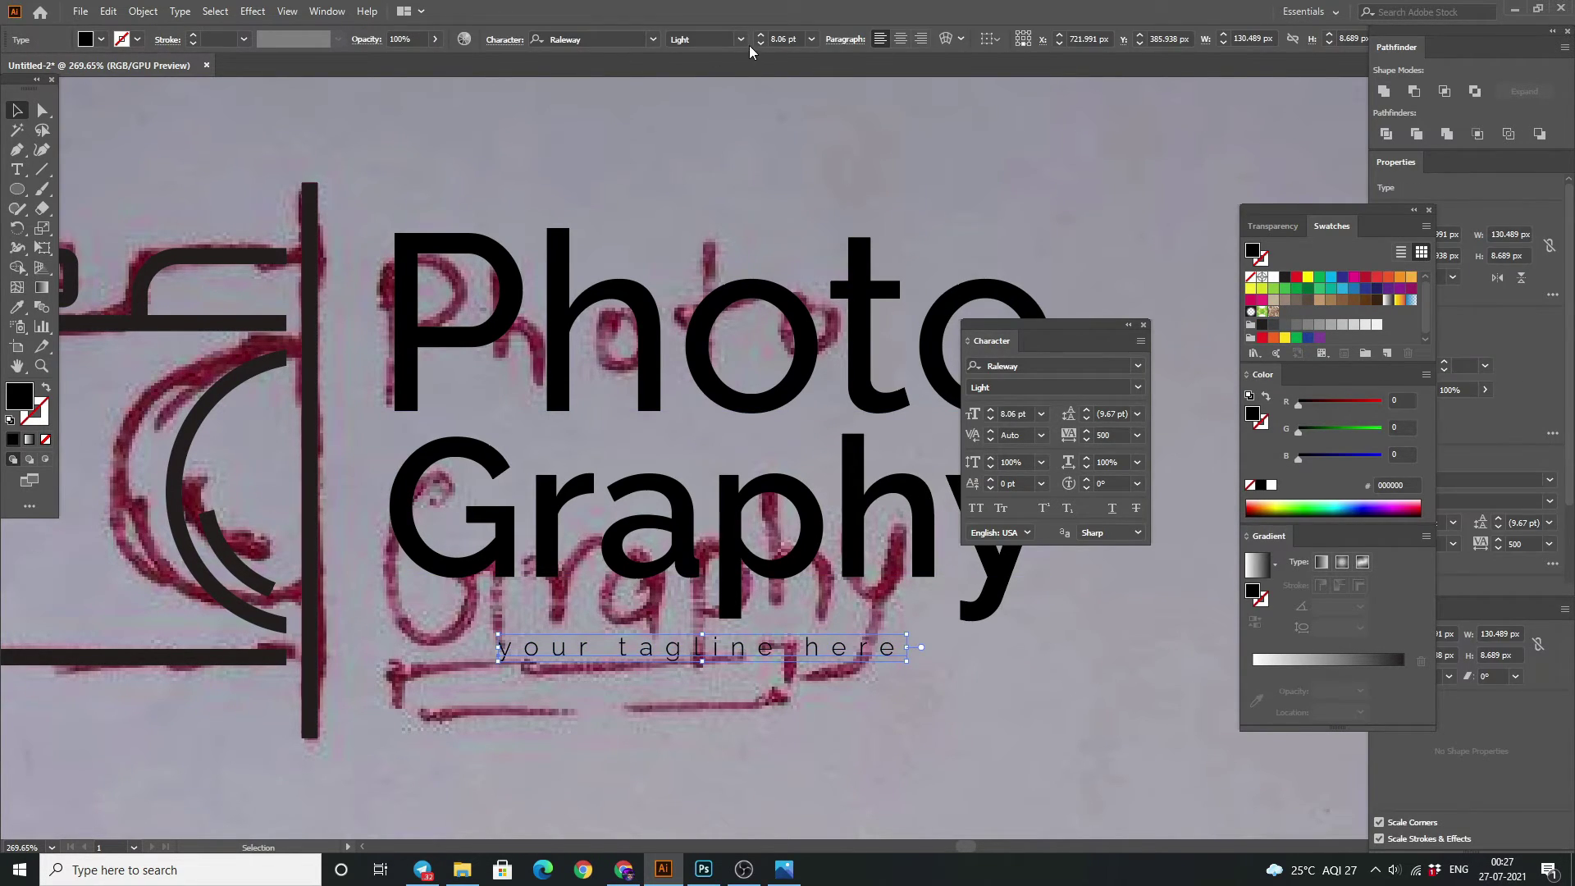
pyautogui.click(741, 39)
pyautogui.click(689, 161)
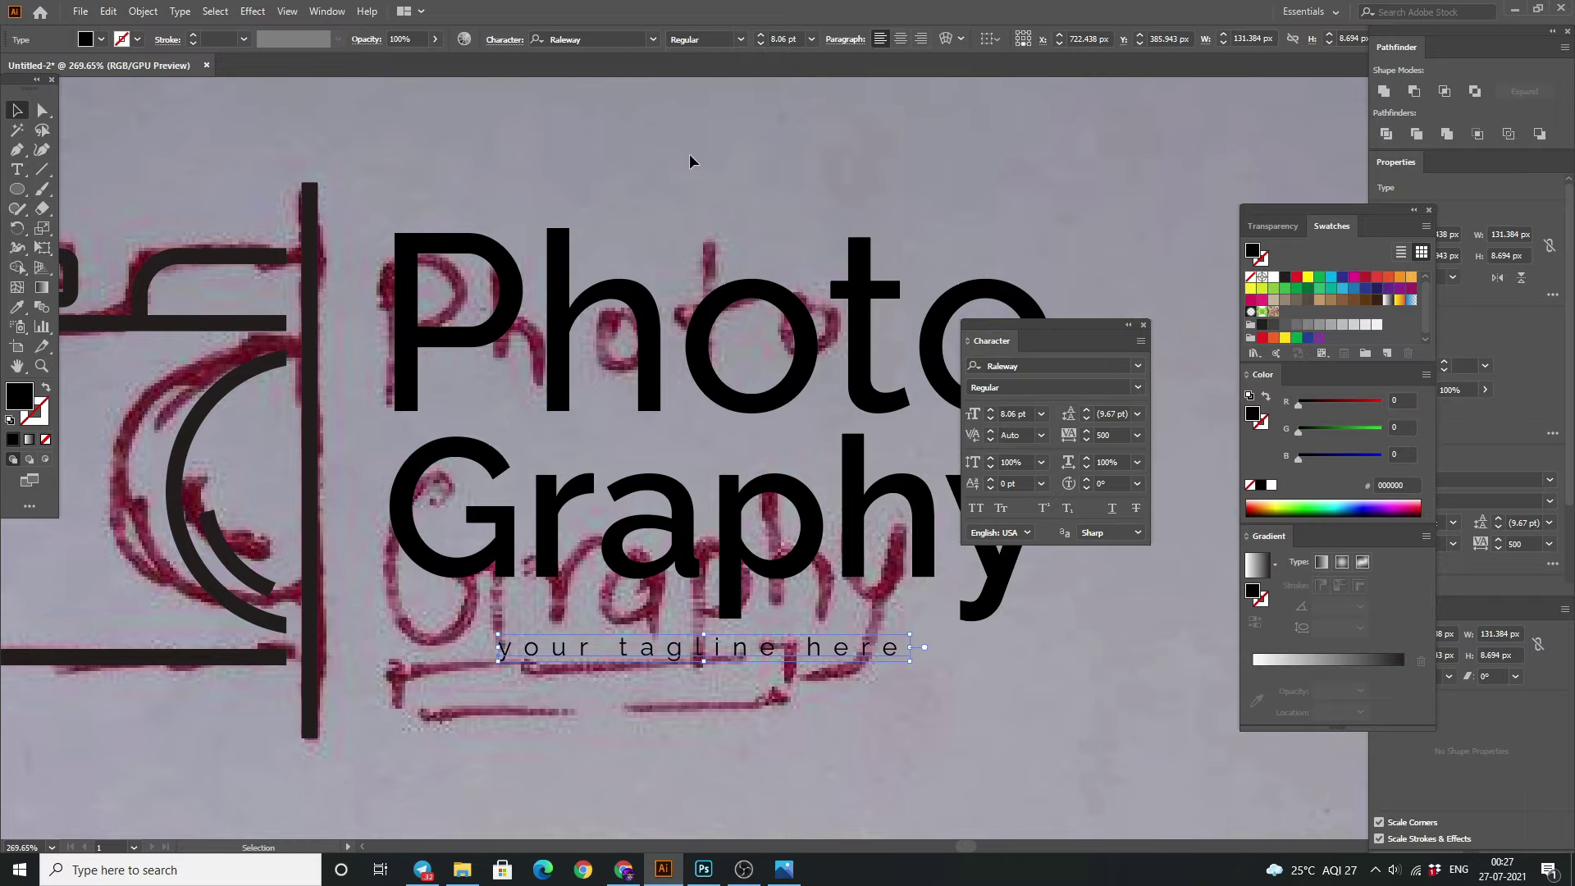
pyautogui.press('z')
pyautogui.moveTo(793, 432)
pyautogui.mouseDown()
pyautogui.moveTo(666, 462)
pyautogui.moveTo(187, 194)
pyautogui.mouseUp()
pyautogui.press('v')
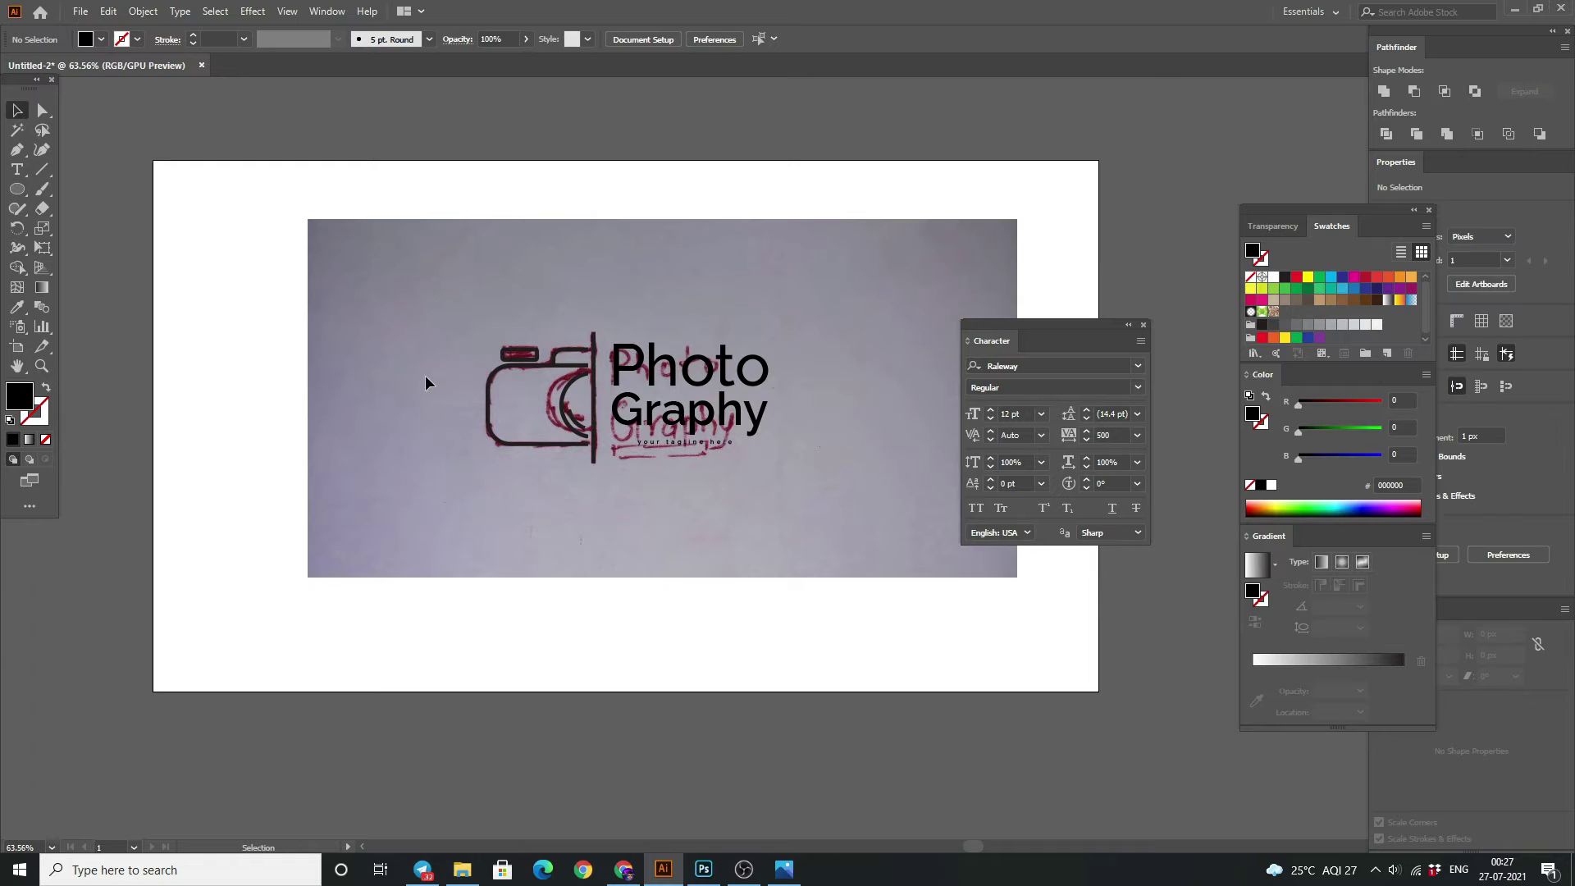
# Delete the placed sketch image from behind the logo.
pyautogui.press('a')
pyautogui.click(390, 288)
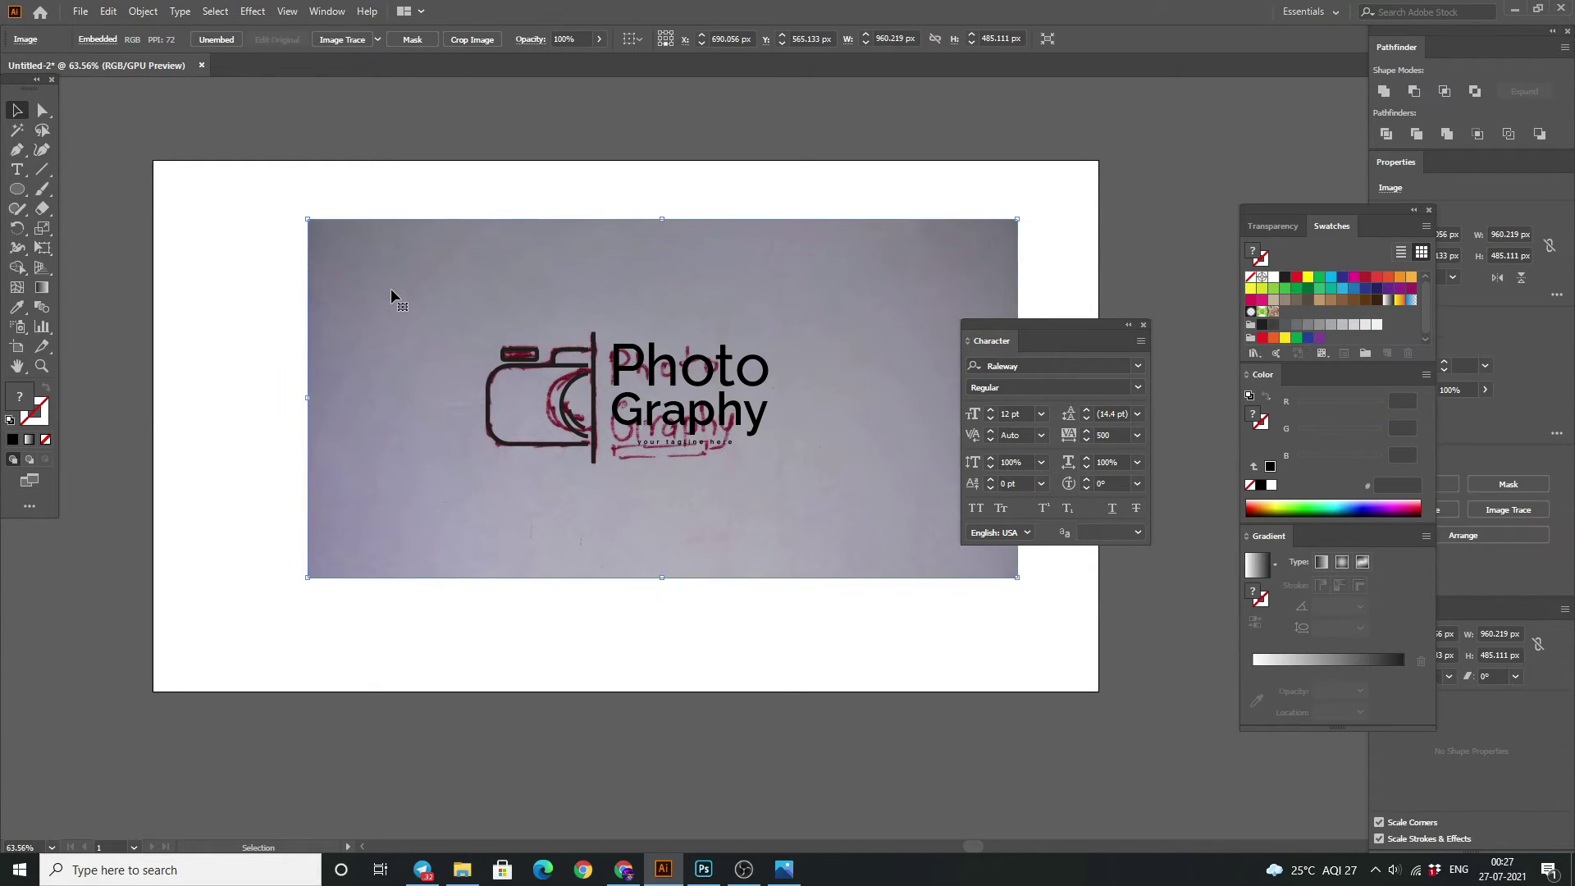
pyautogui.press('Delete')
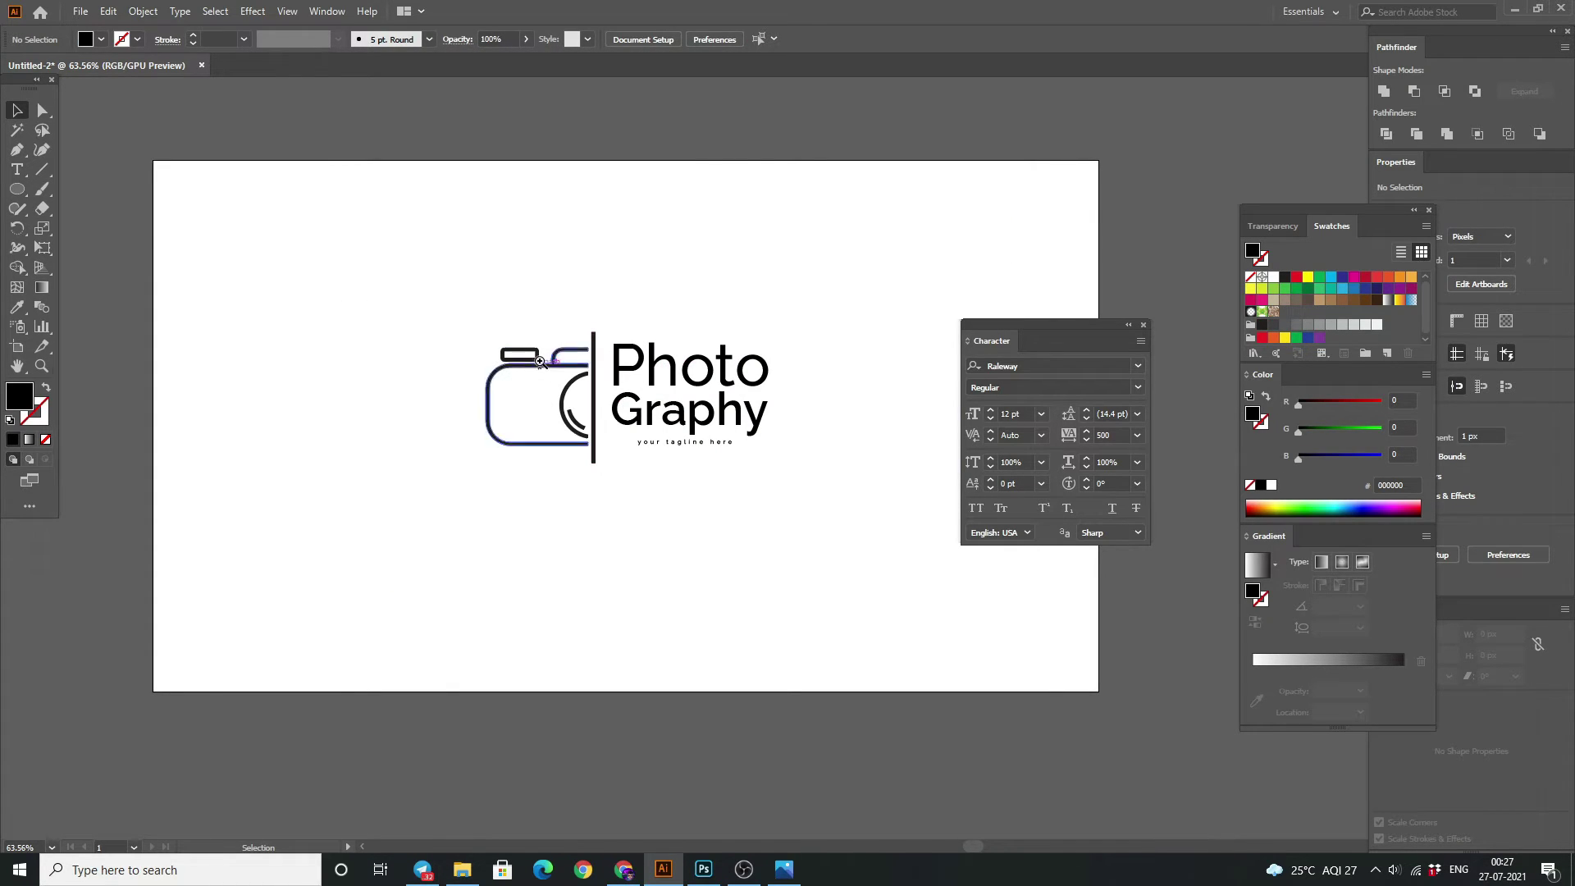
pyautogui.moveTo(540, 361)
pyautogui.mouseDown()
pyautogui.moveTo(538, 478)
pyautogui.moveTo(600, 448)
pyautogui.mouseUp()
pyautogui.press('v')
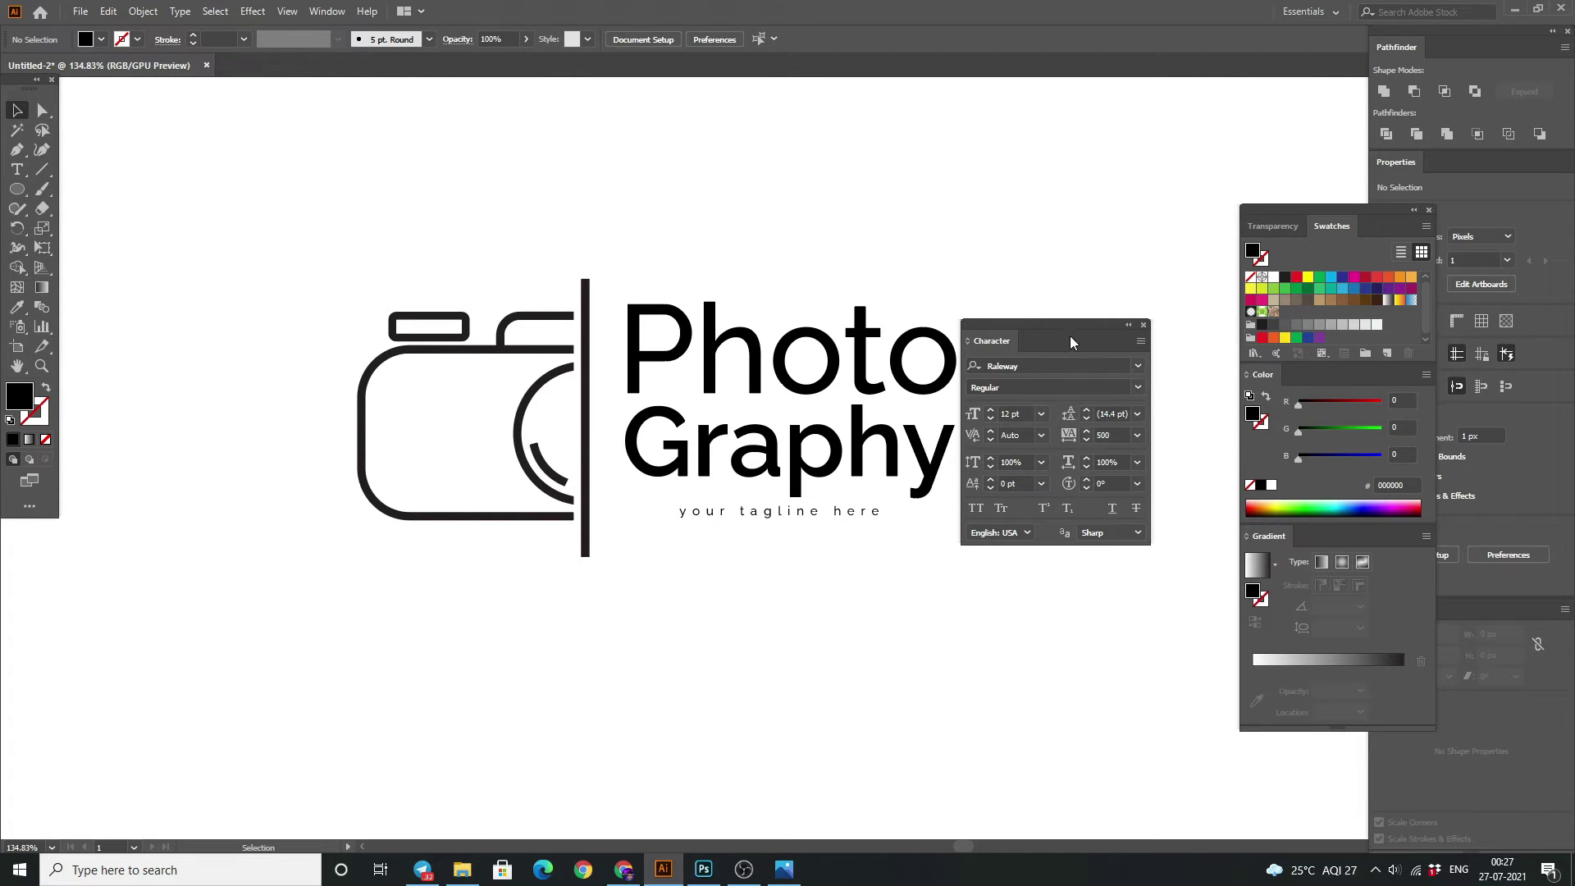
# Move and slightly scale down the Photo, Graphy and tagline text block beside the camera.
pyautogui.moveTo(1069, 341); pyautogui.dragTo(1332, 507)
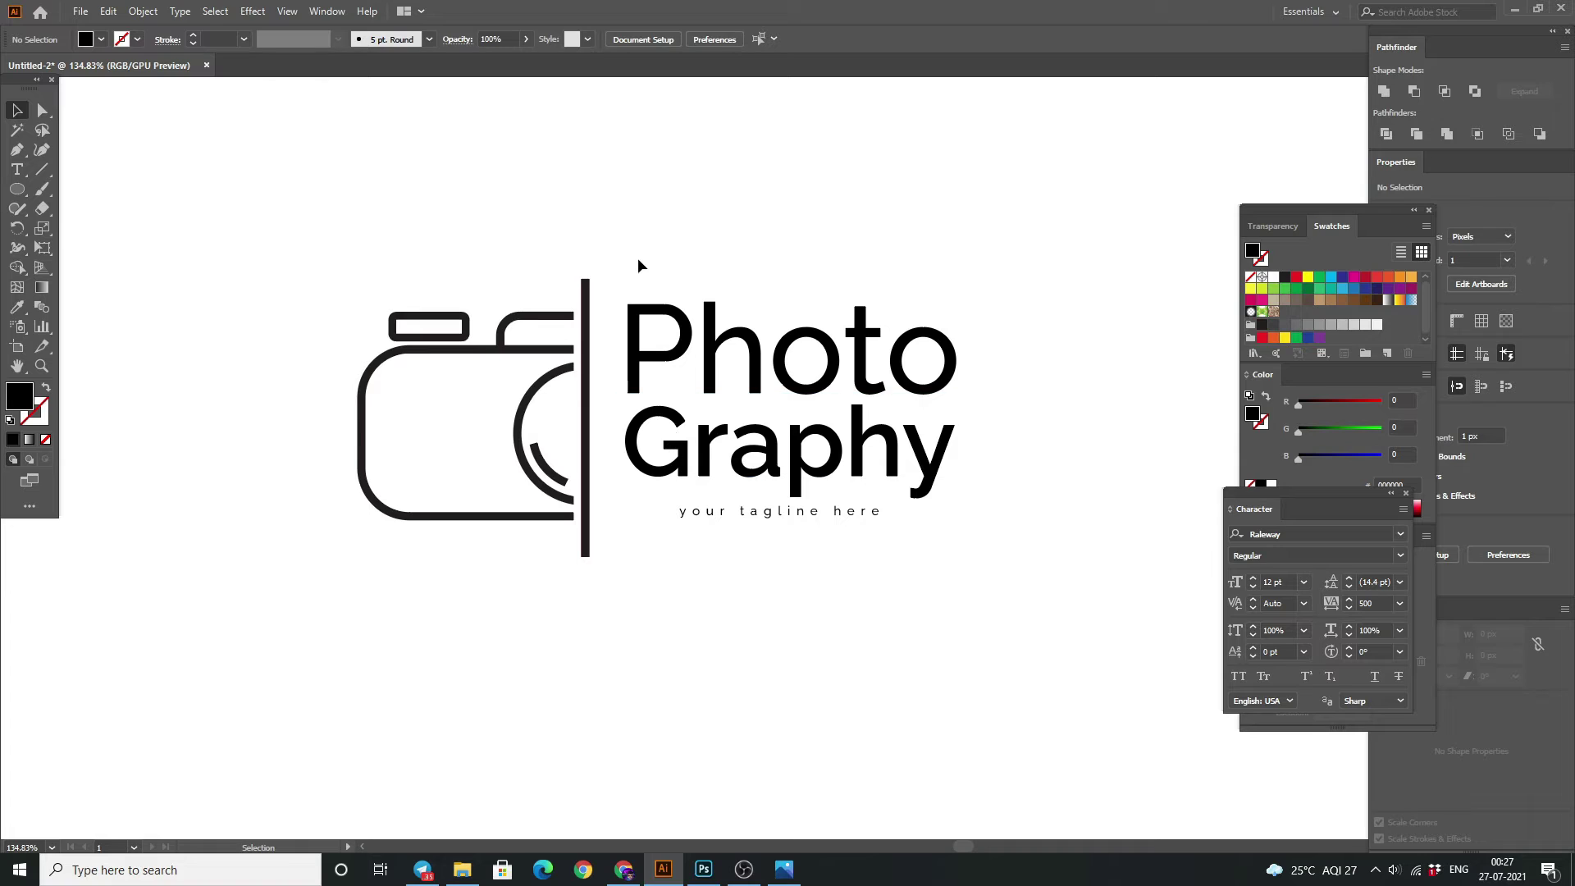
pyautogui.moveTo(637, 258); pyautogui.dragTo(932, 634)
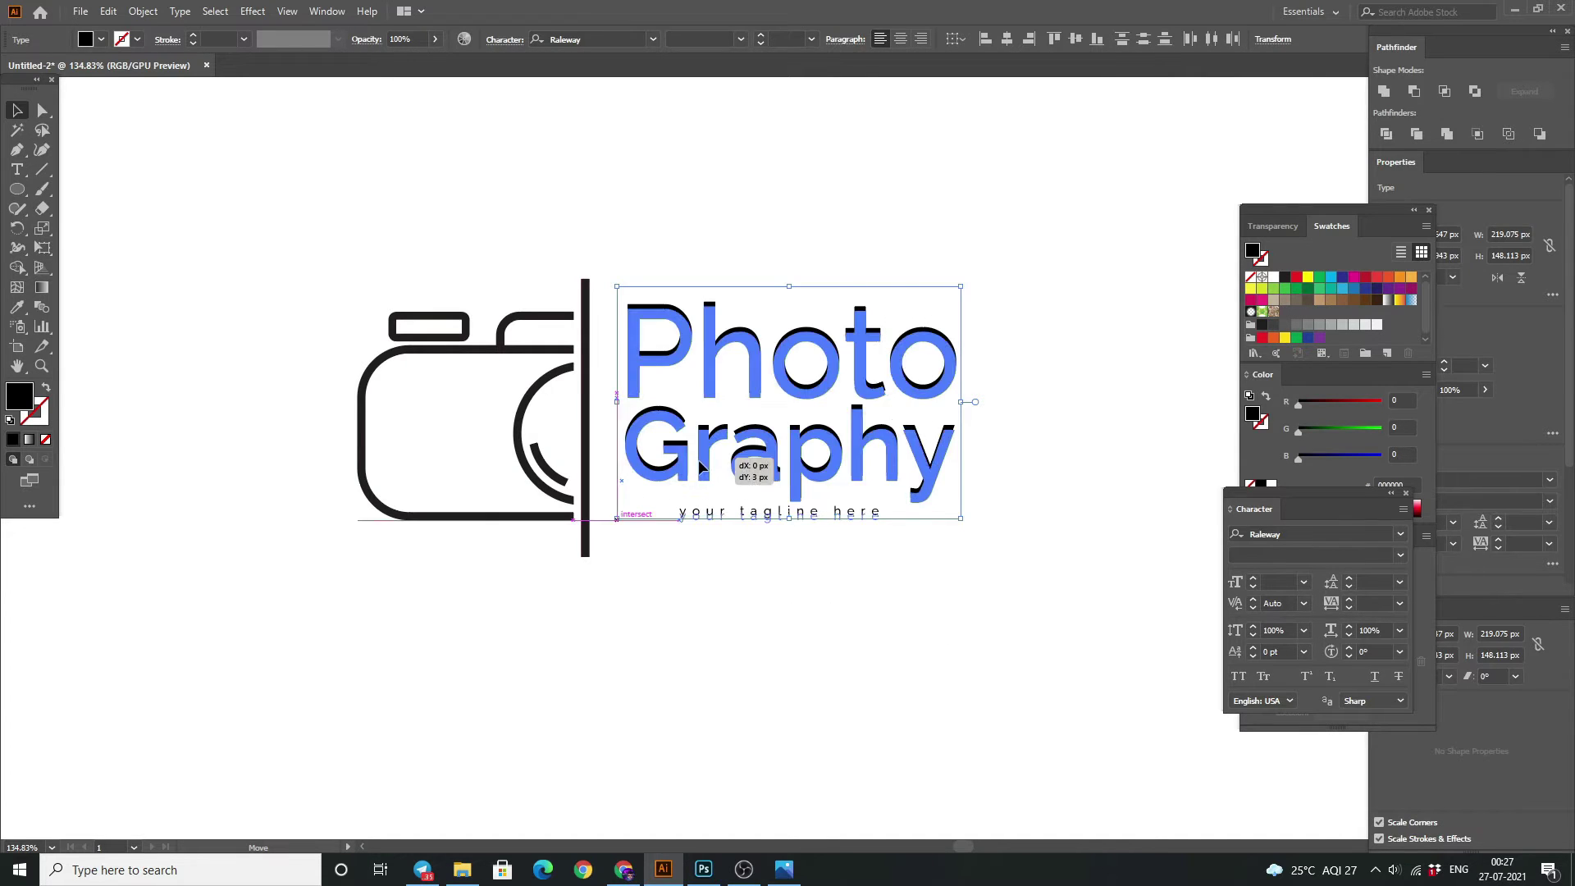
pyautogui.moveTo(699, 456); pyautogui.dragTo(682, 470)
pyautogui.click(697, 220)
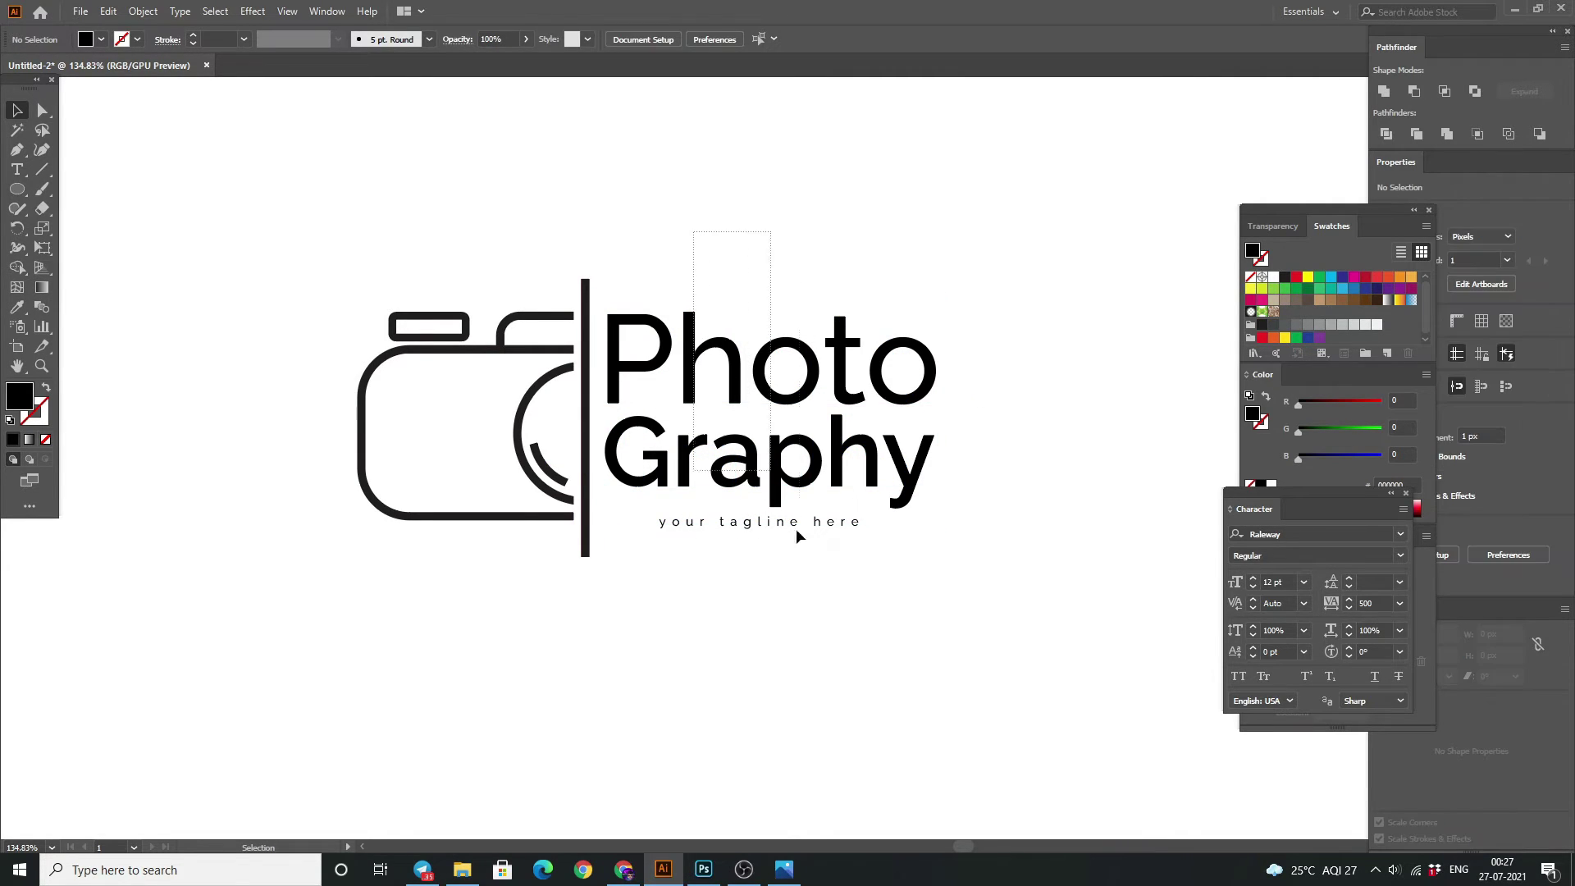
pyautogui.moveTo(796, 532)
pyautogui.mouseDown()
pyautogui.moveTo(938, 572)
pyautogui.moveTo(925, 522)
pyautogui.mouseUp()
pyautogui.click(839, 573)
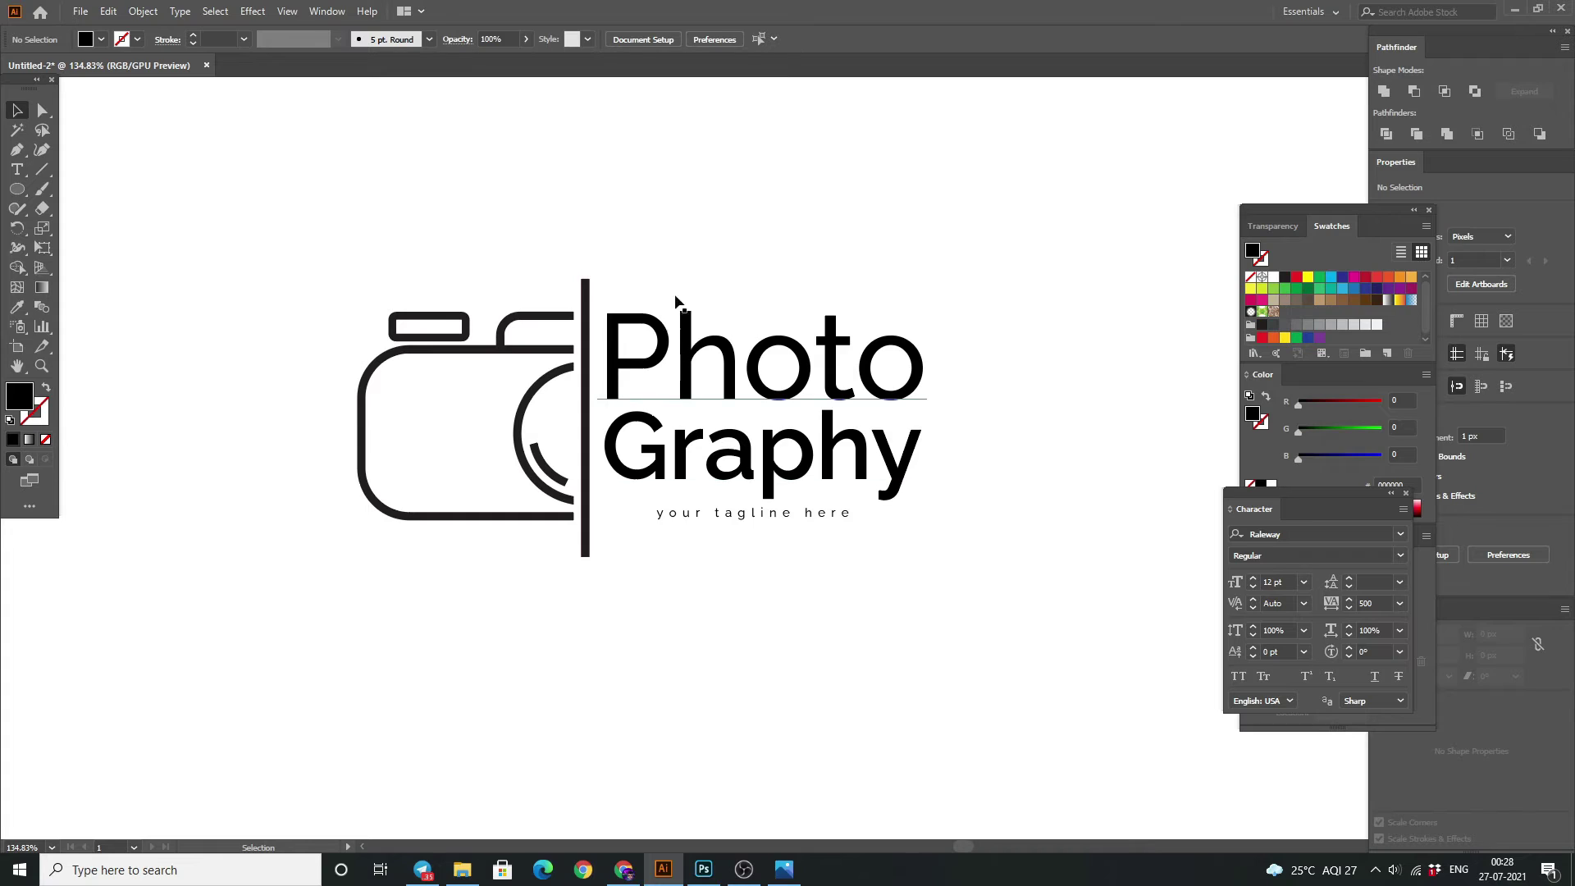
pyautogui.moveTo(679, 266); pyautogui.dragTo(725, 630)
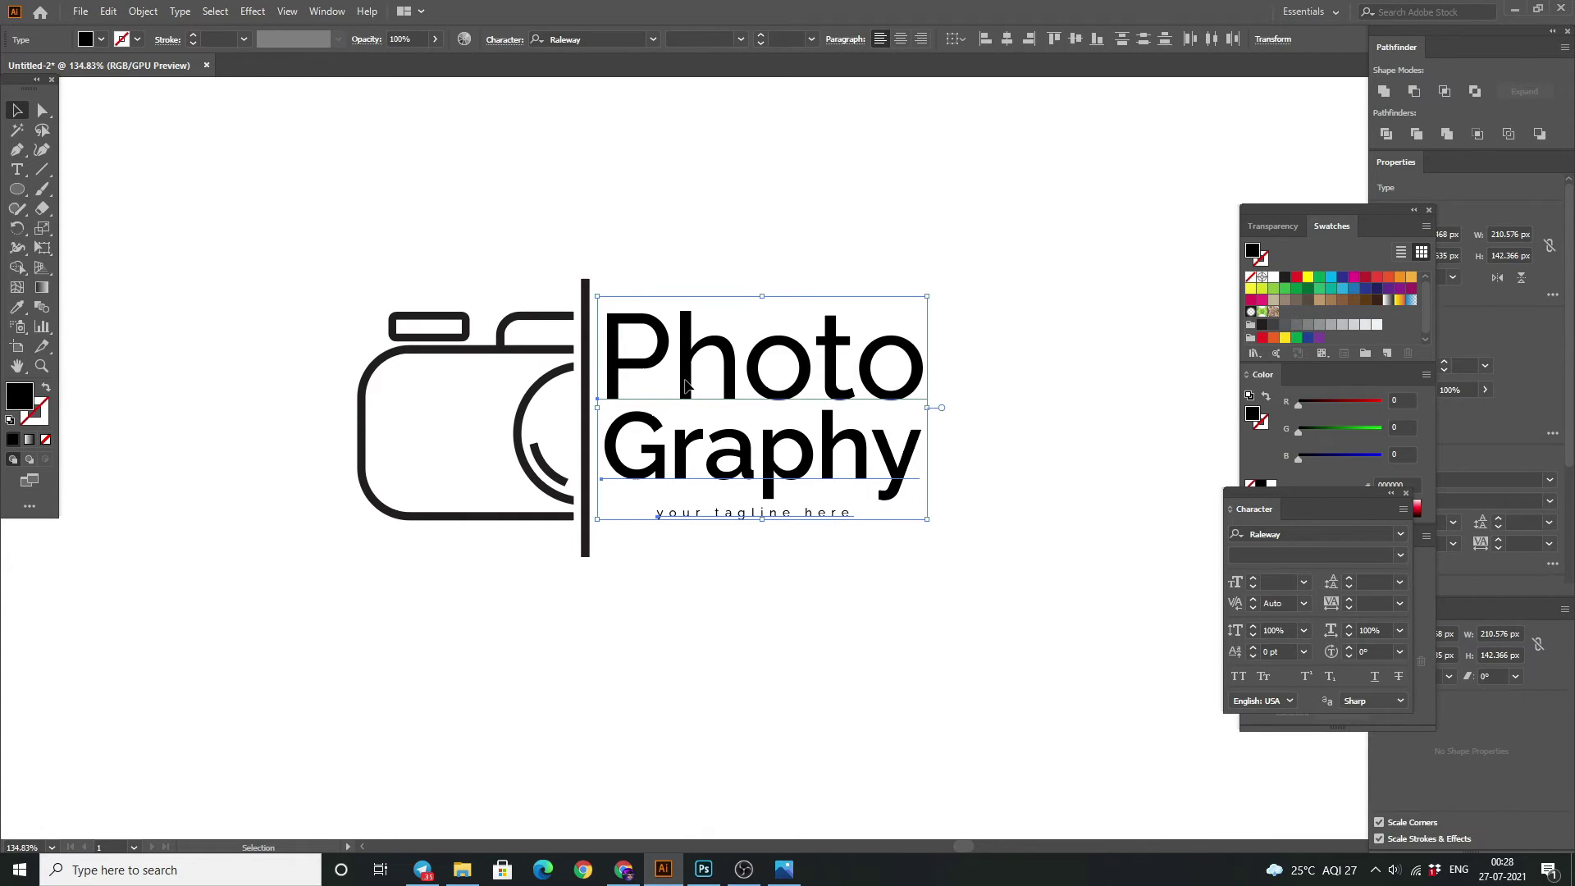
pyautogui.moveTo(686, 387); pyautogui.dragTo(686, 391)
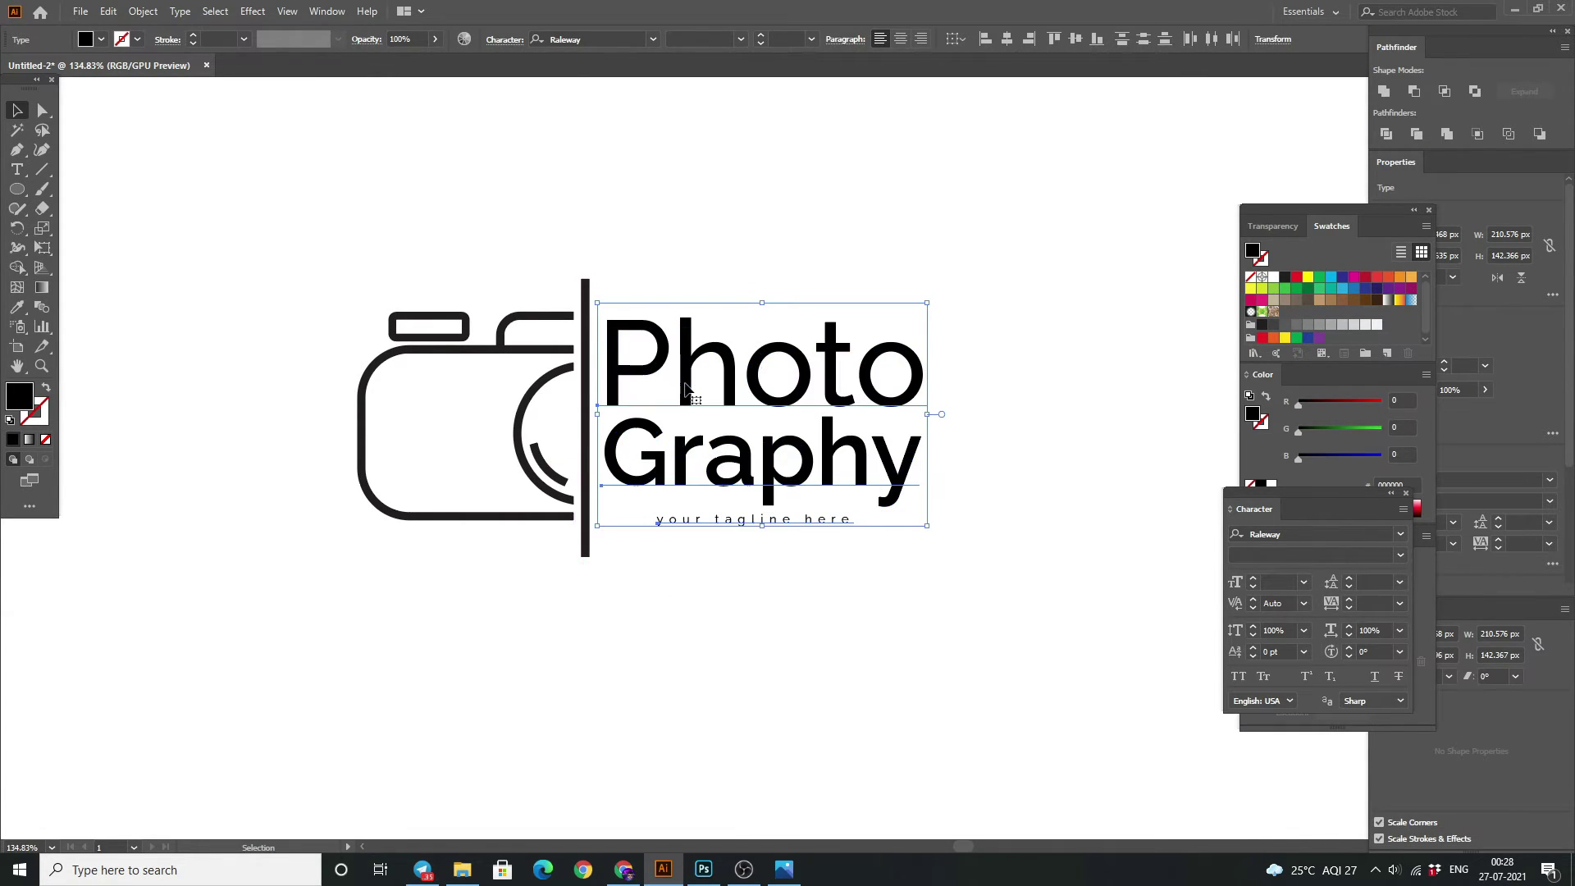
pyautogui.hotkey('ctrl', 'z')
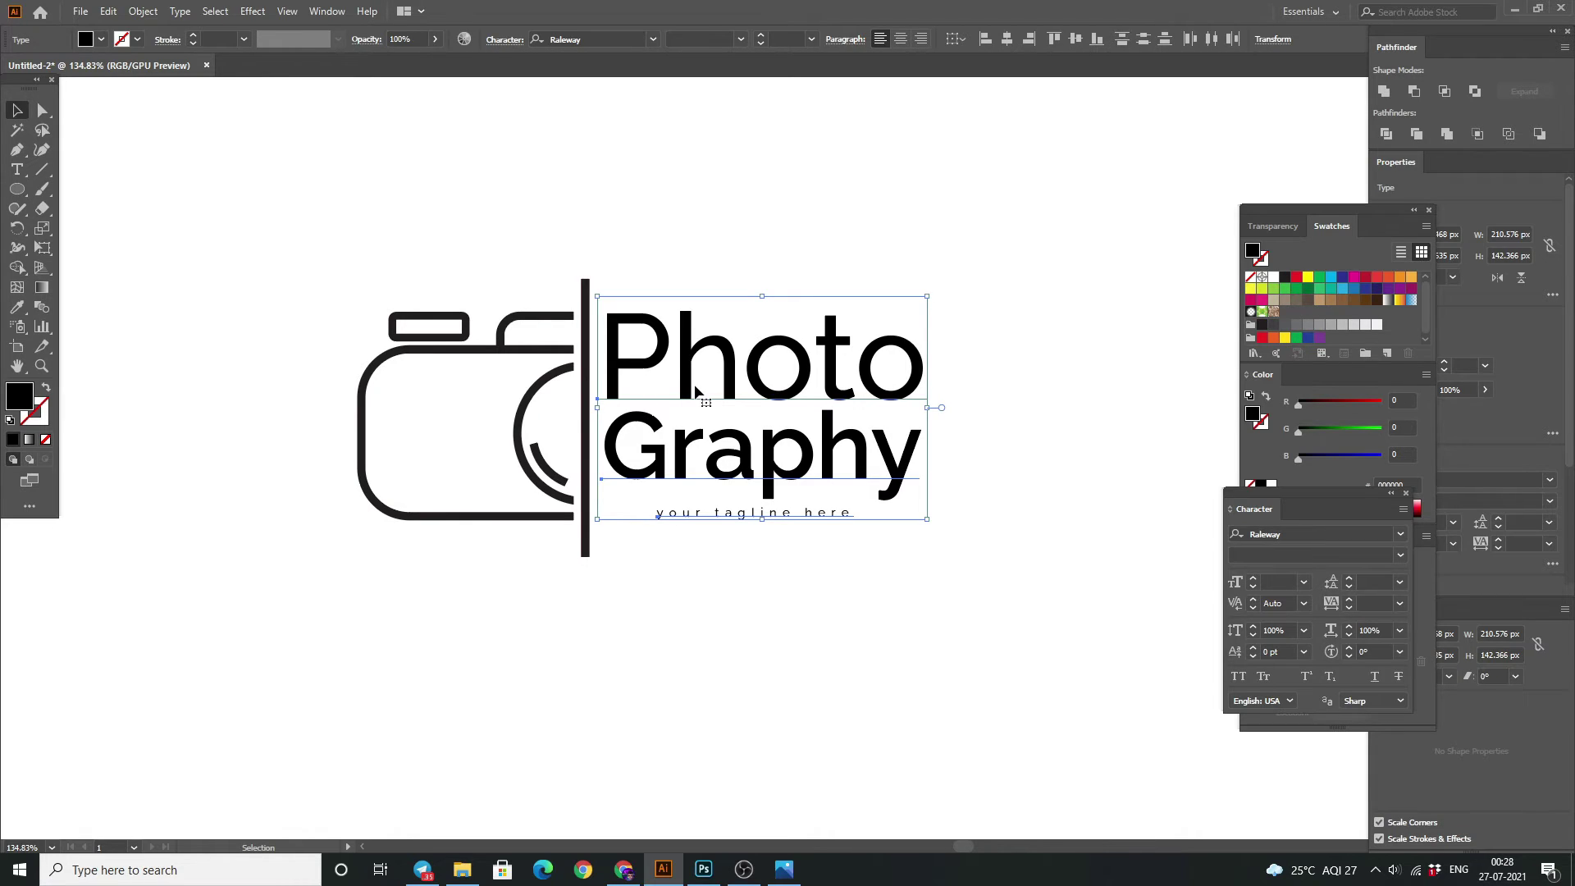
pyautogui.press('Down')
pyautogui.press('Down')
pyautogui.press('Down')
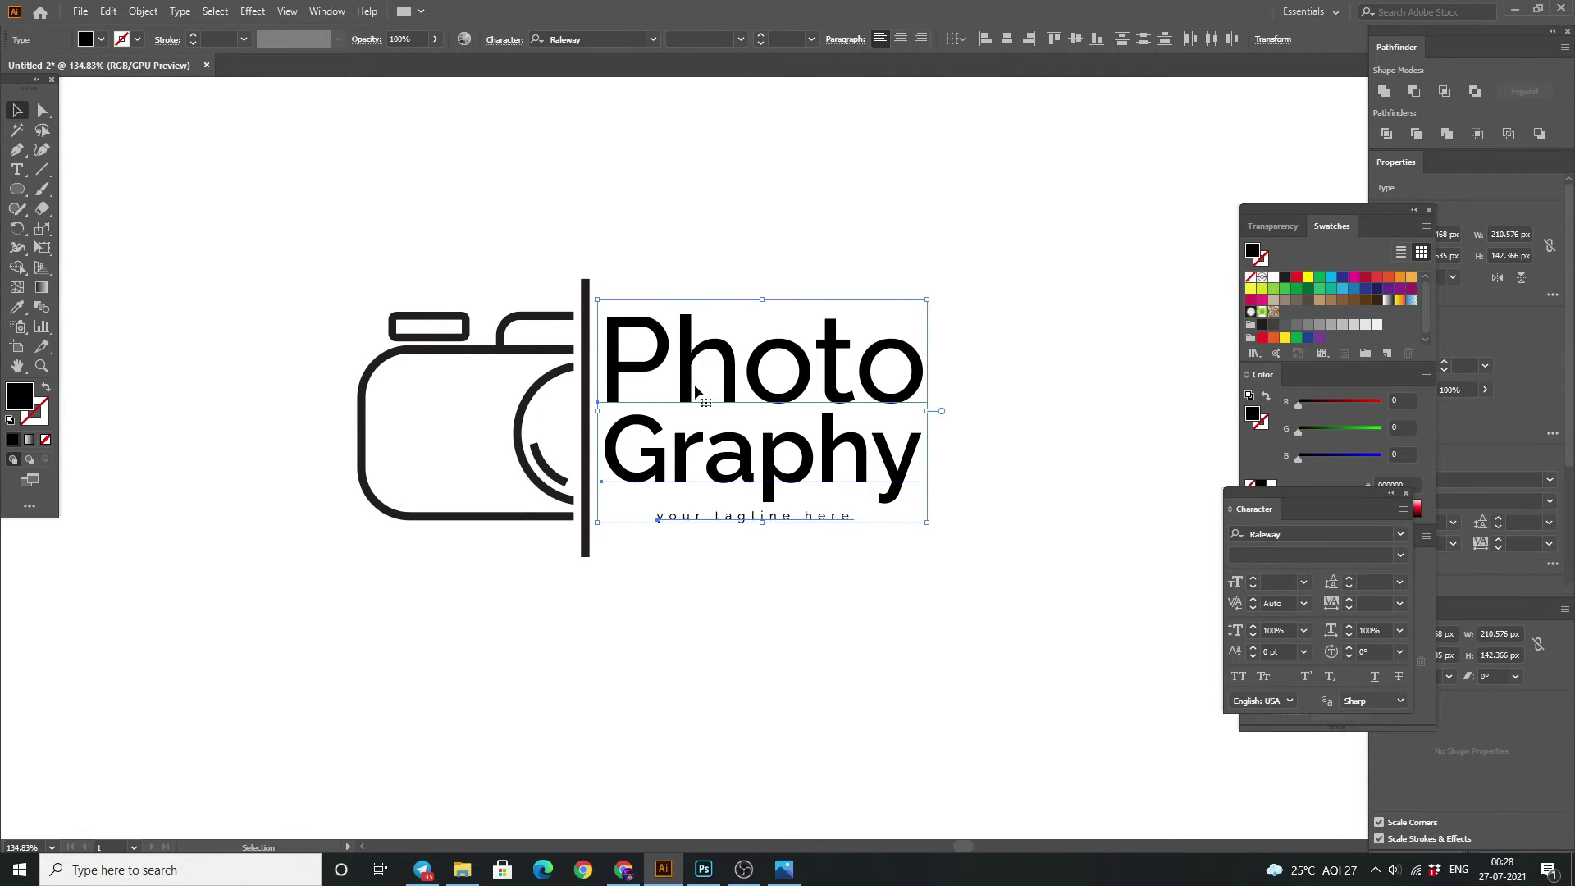
pyautogui.press('Up')
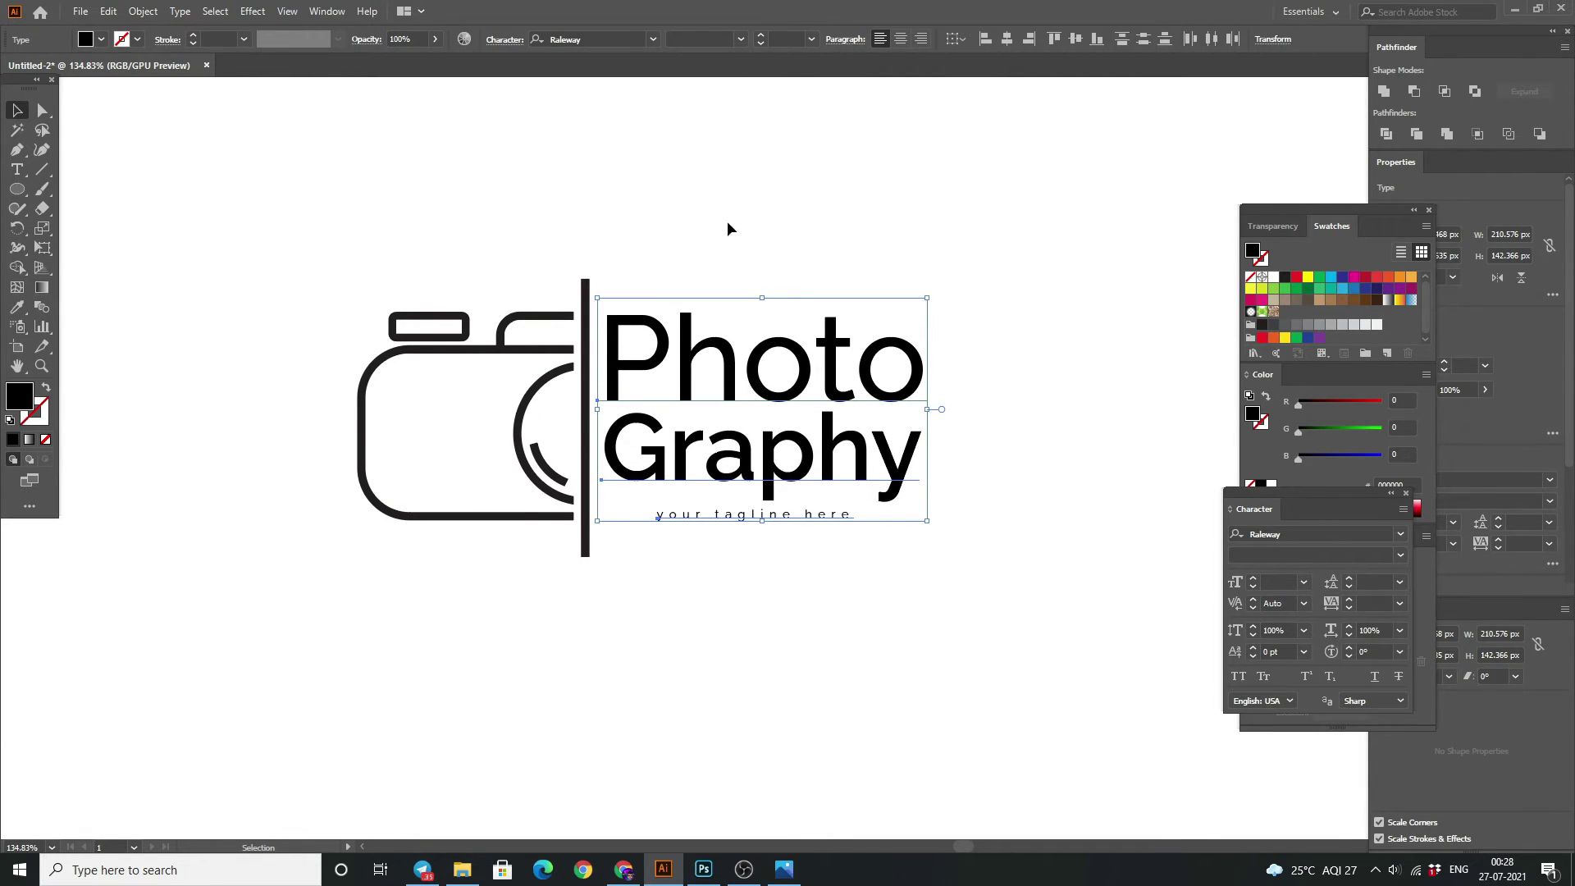
pyautogui.click(628, 236)
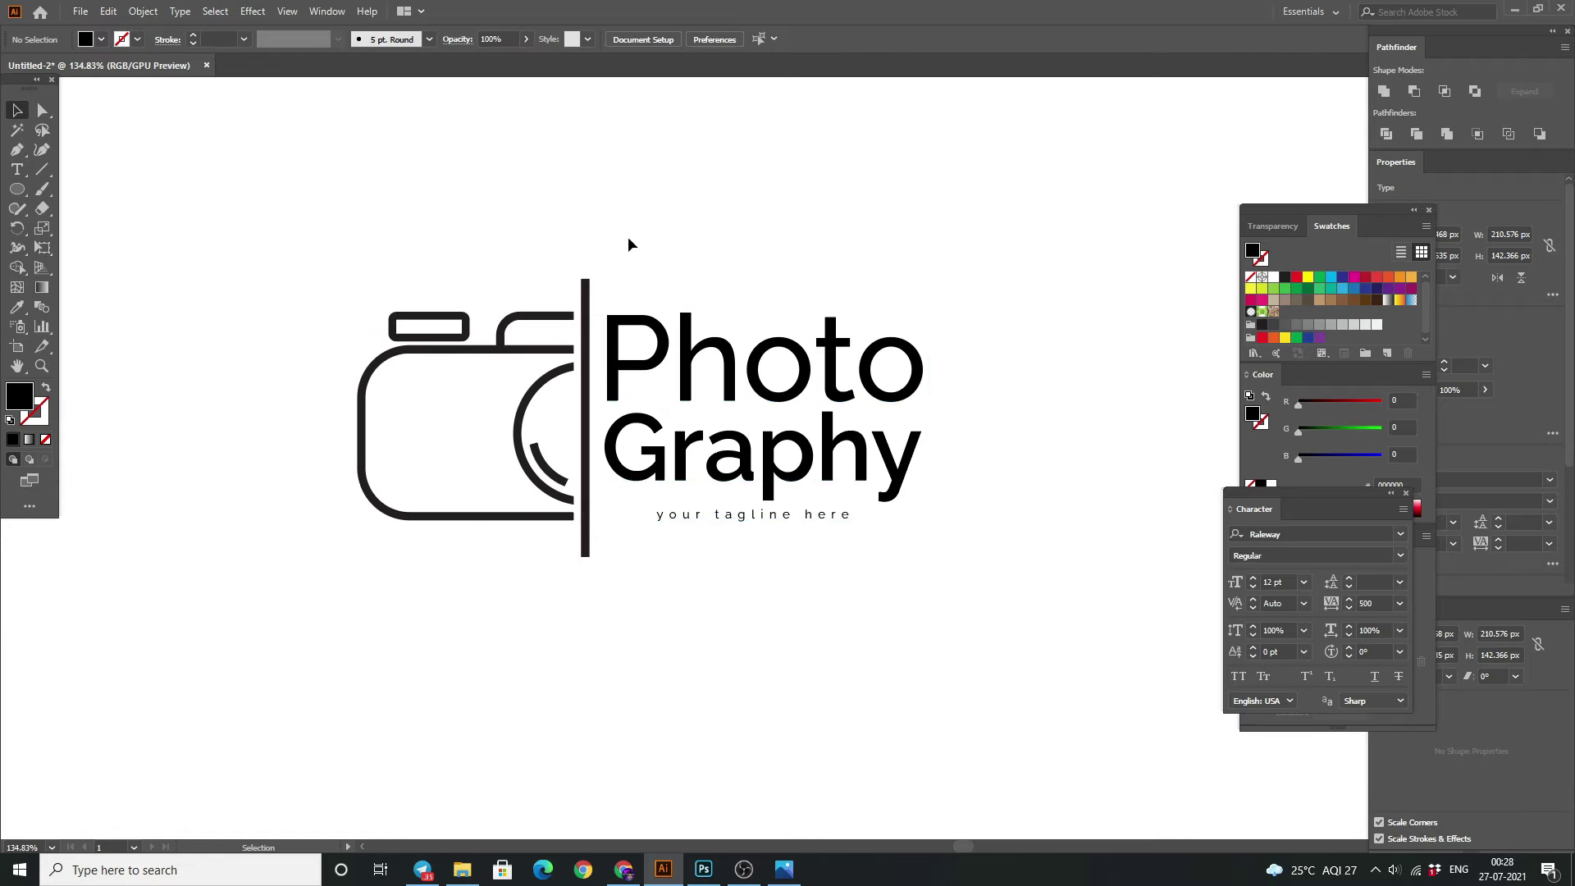
# Shrink the small viewfinder rectangle on top of the camera.
pyautogui.click(430, 315)
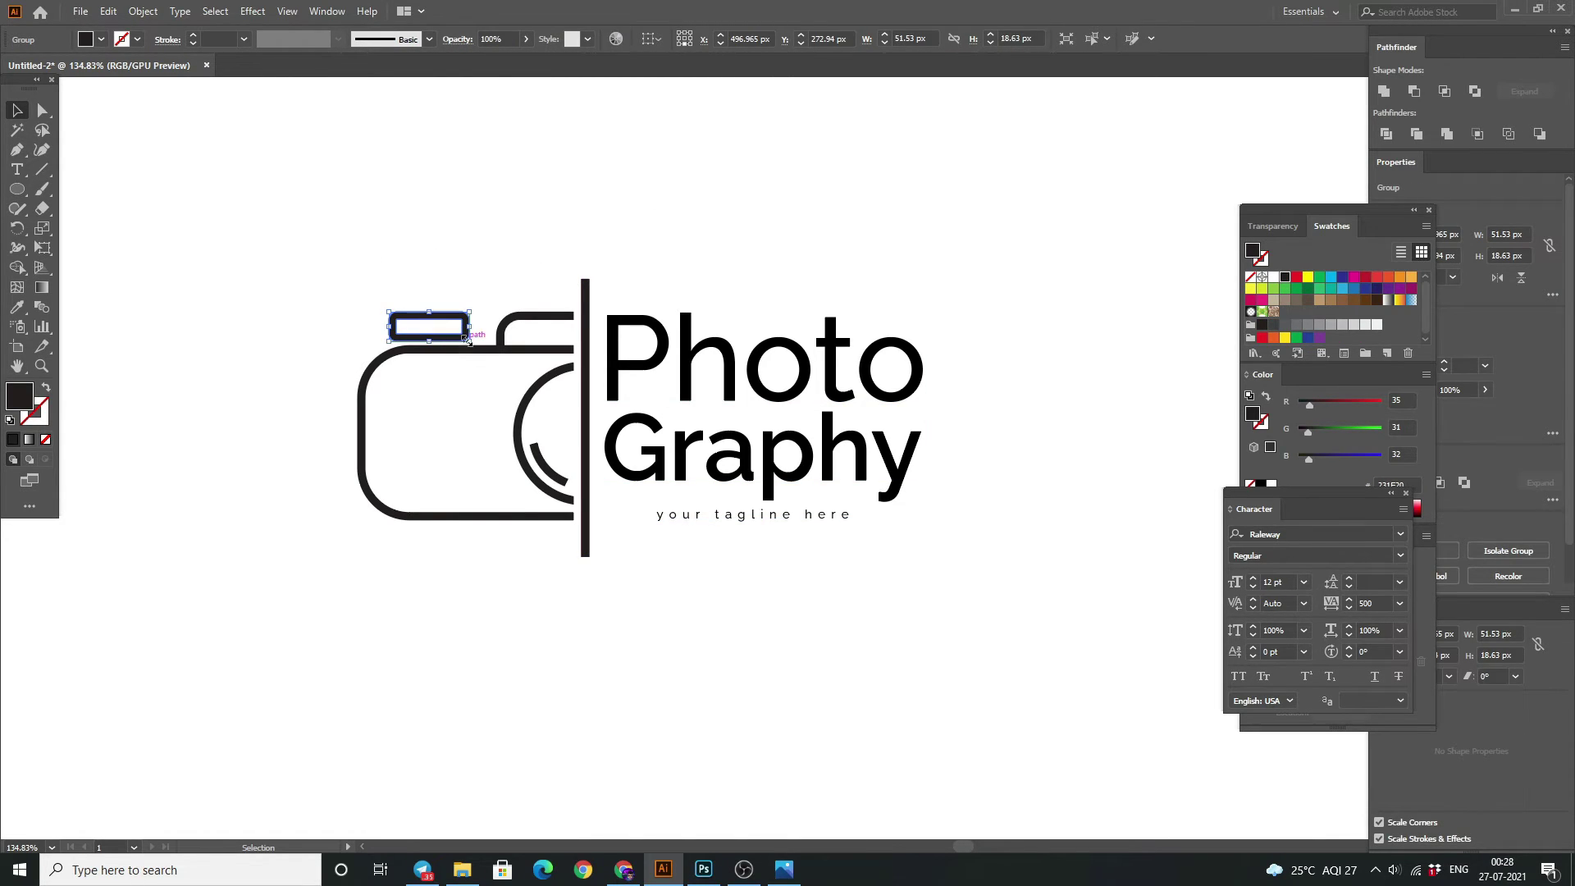
pyautogui.moveTo(469, 339)
pyautogui.mouseDown()
pyautogui.moveTo(447, 340)
pyautogui.moveTo(469, 344)
pyautogui.mouseUp()
pyautogui.click(461, 263)
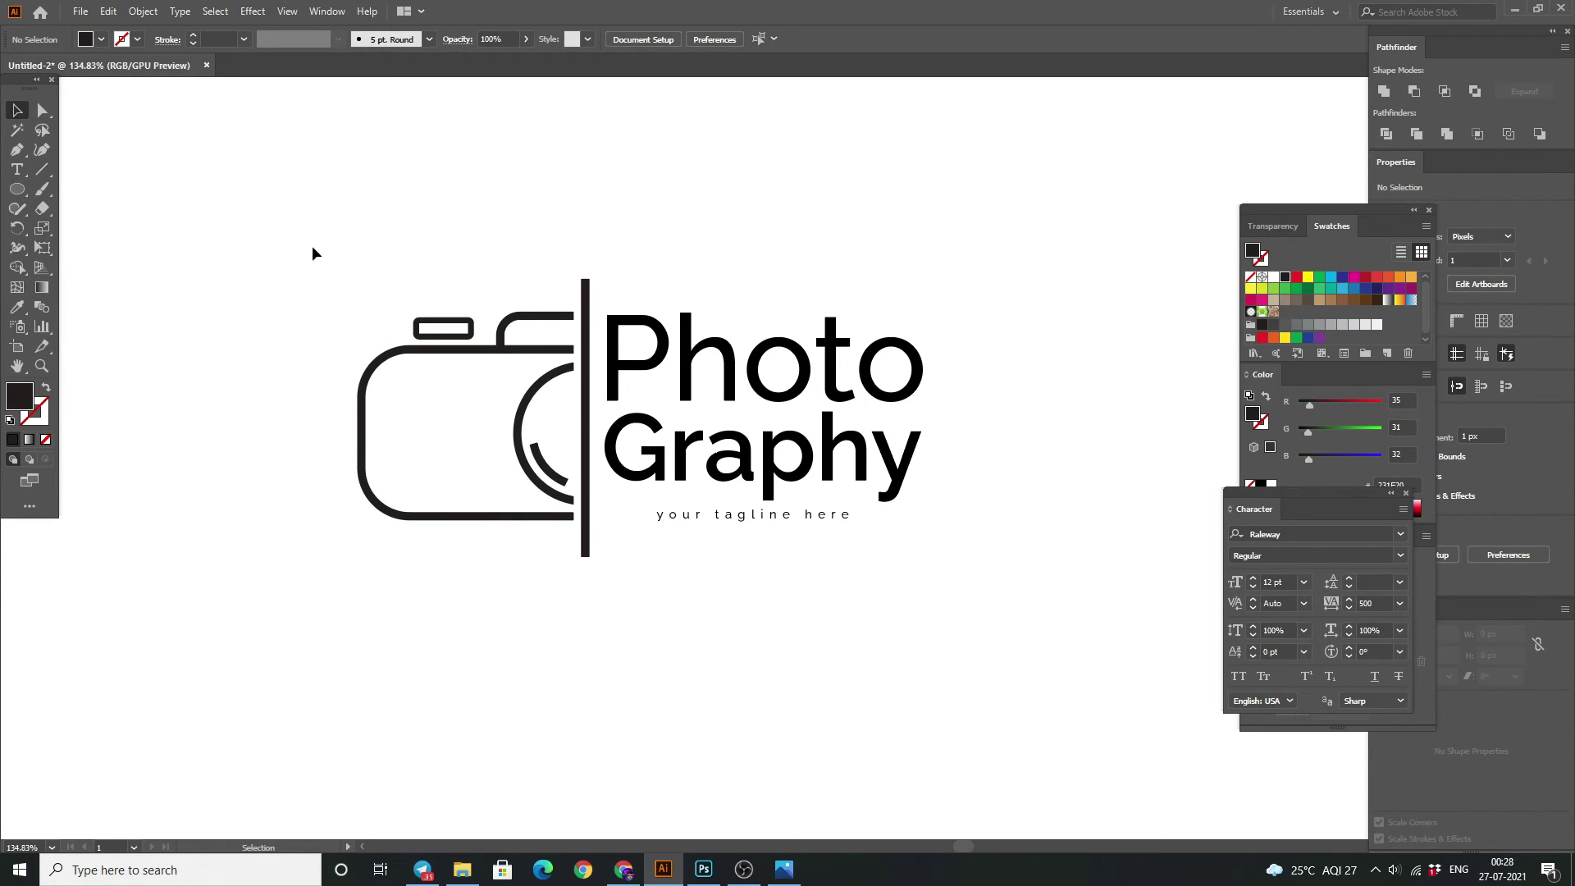
# Fill the camera's outer lens arc with red (EF4136).
pyautogui.press('z')
pyautogui.moveTo(457, 354); pyautogui.dragTo(511, 424)
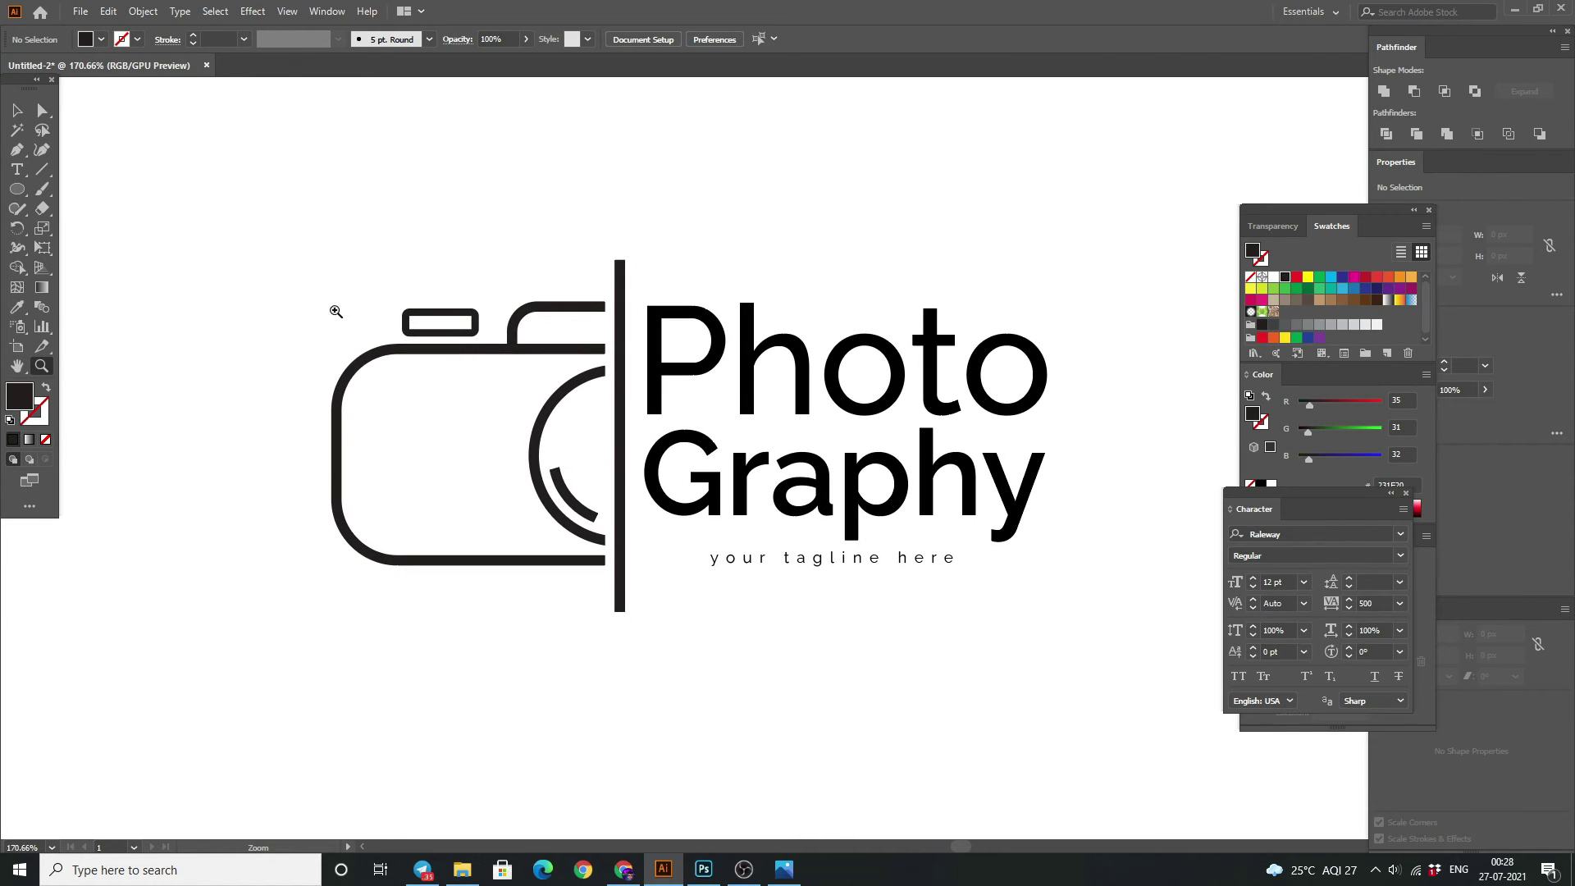
pyautogui.click(17, 111)
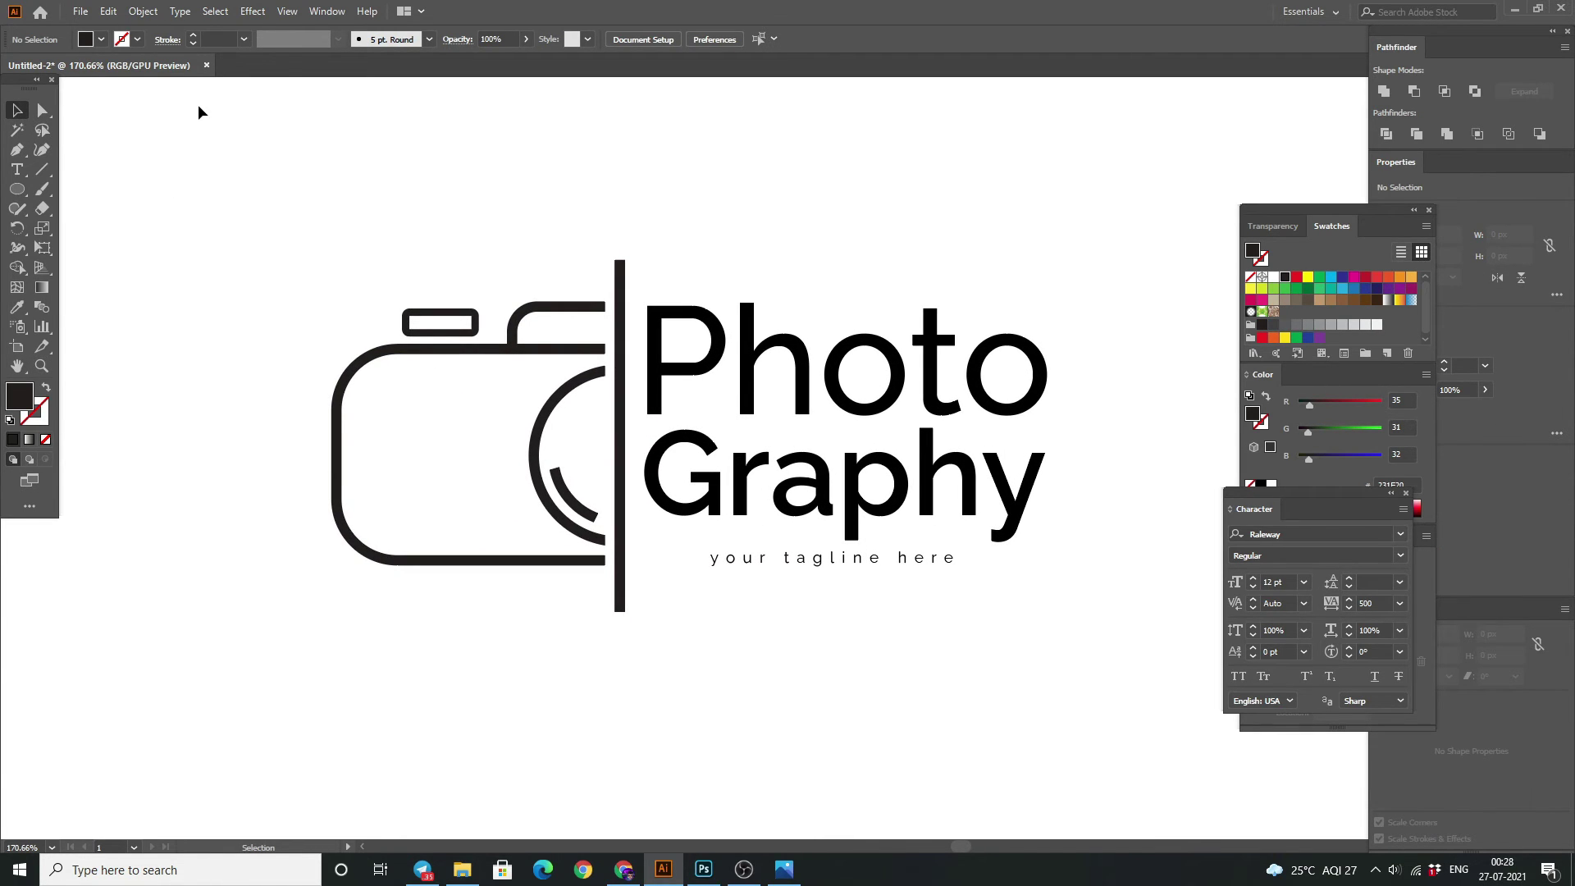
pyautogui.click(430, 362)
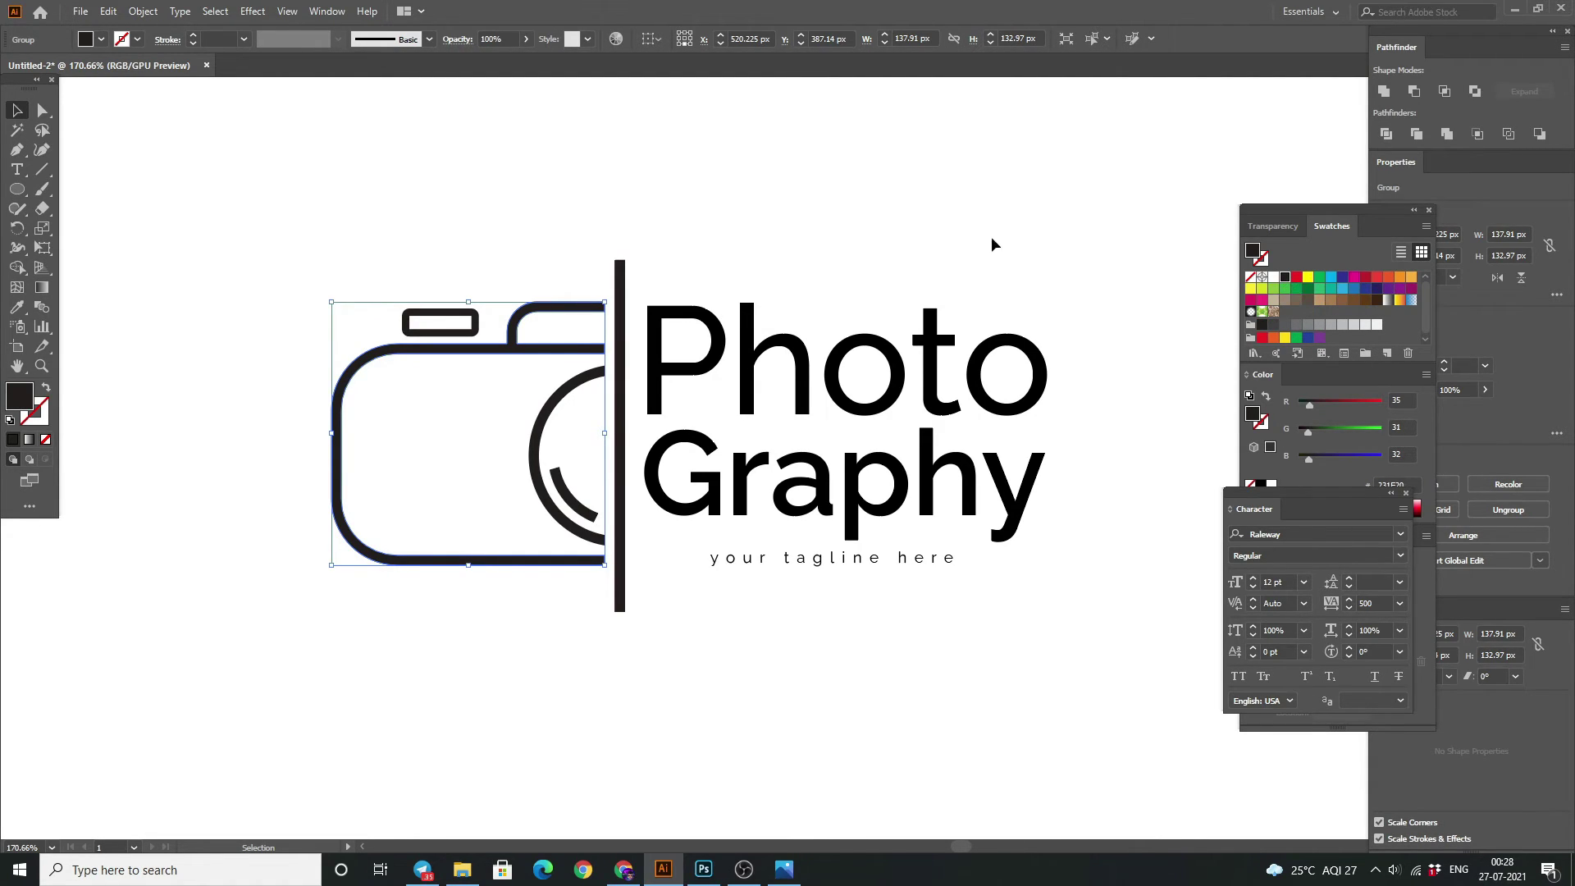
pyautogui.click(721, 282)
pyautogui.click(574, 386)
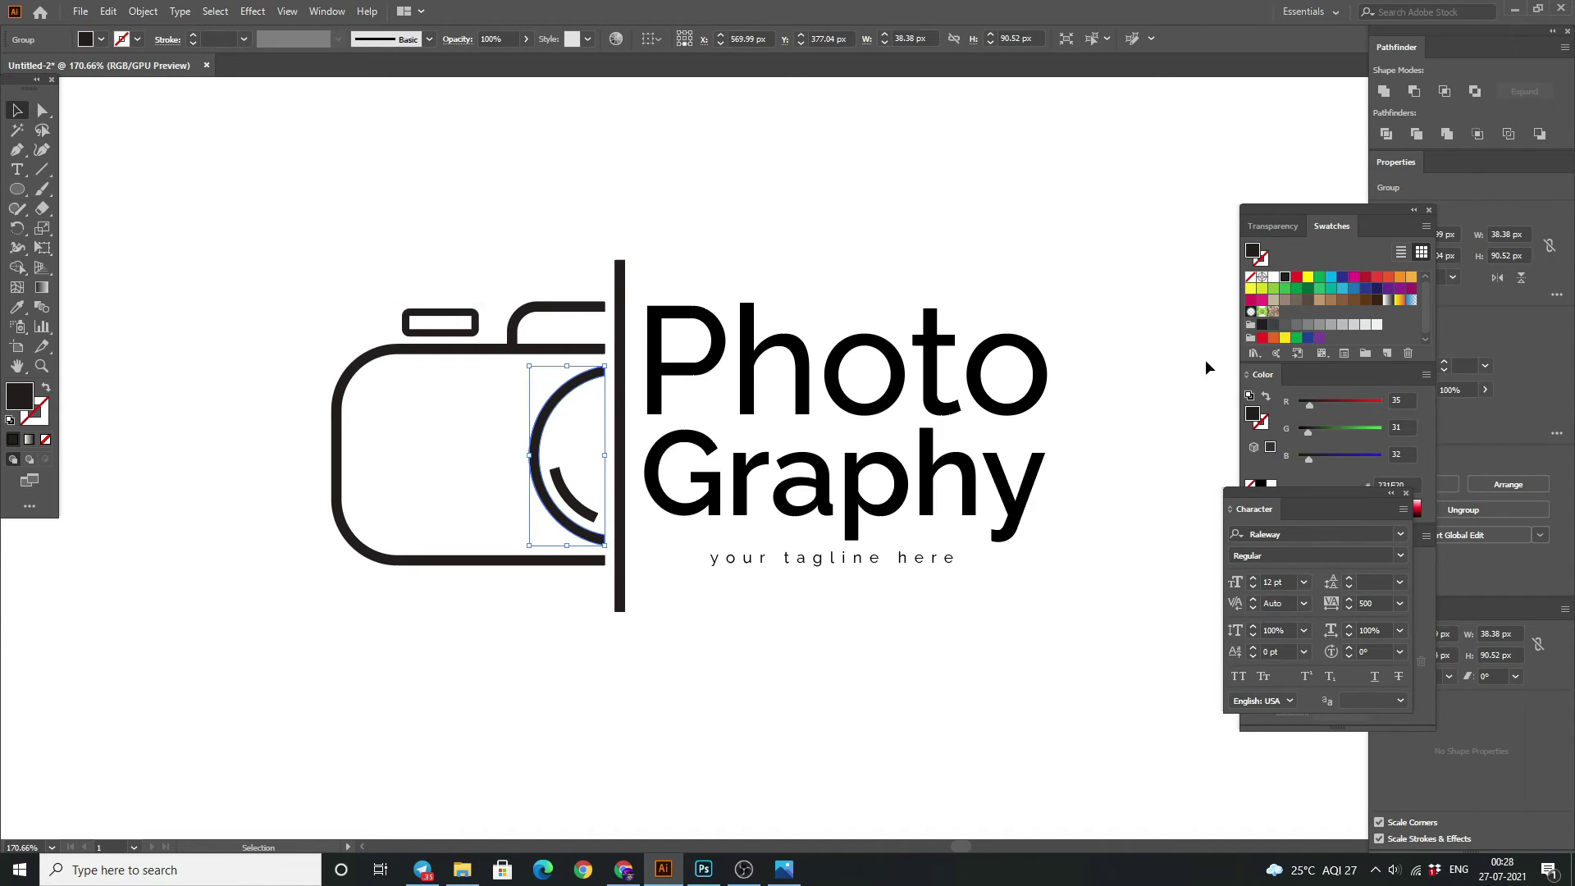
pyautogui.click(1367, 281)
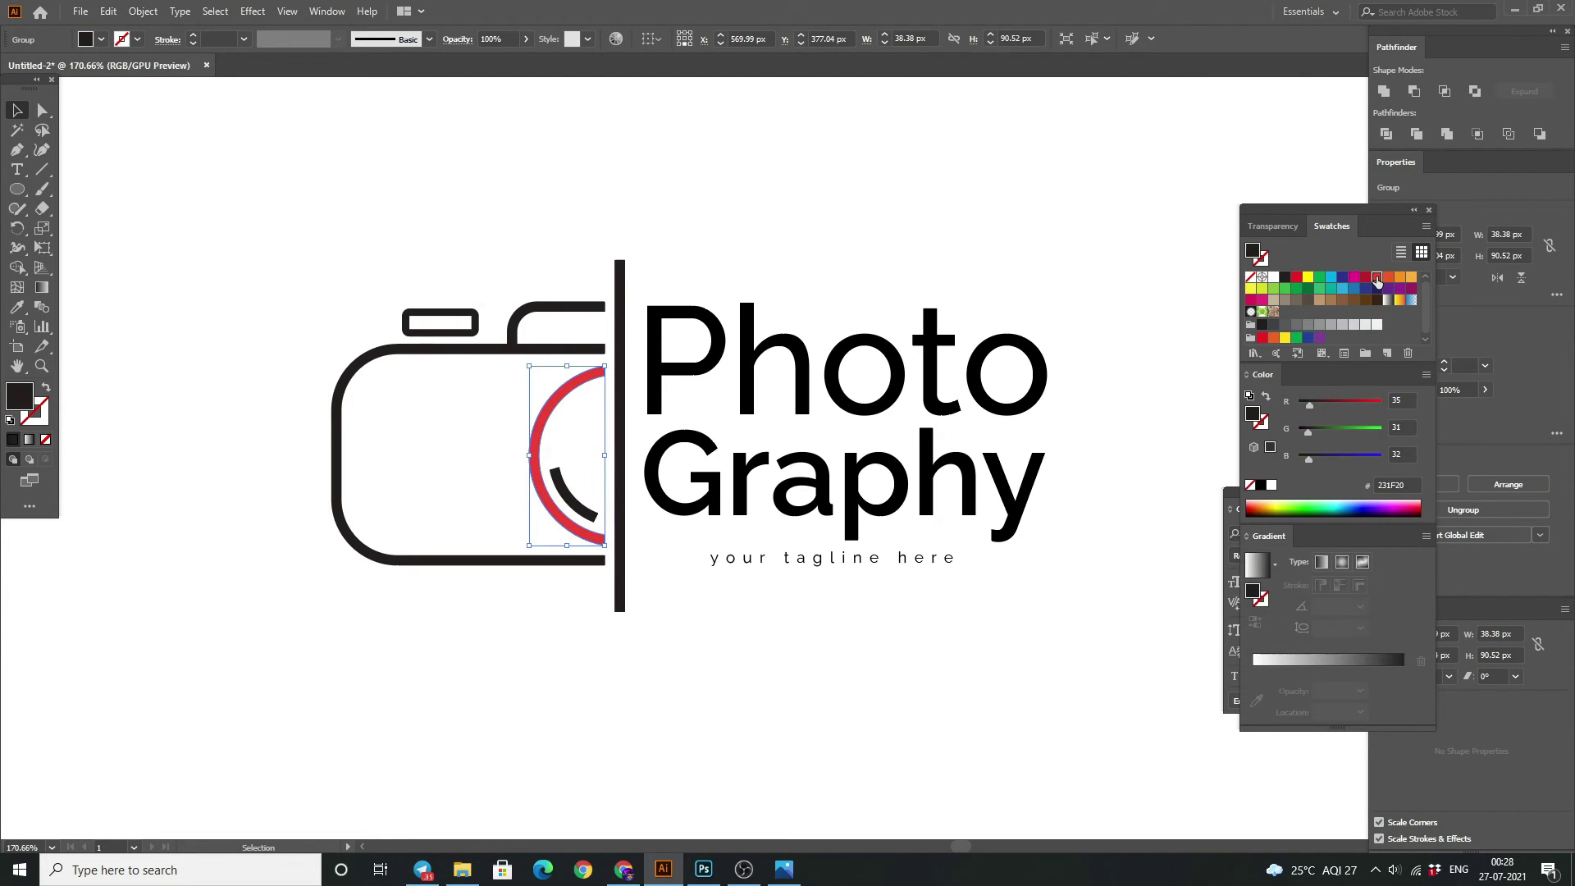
pyautogui.click(903, 158)
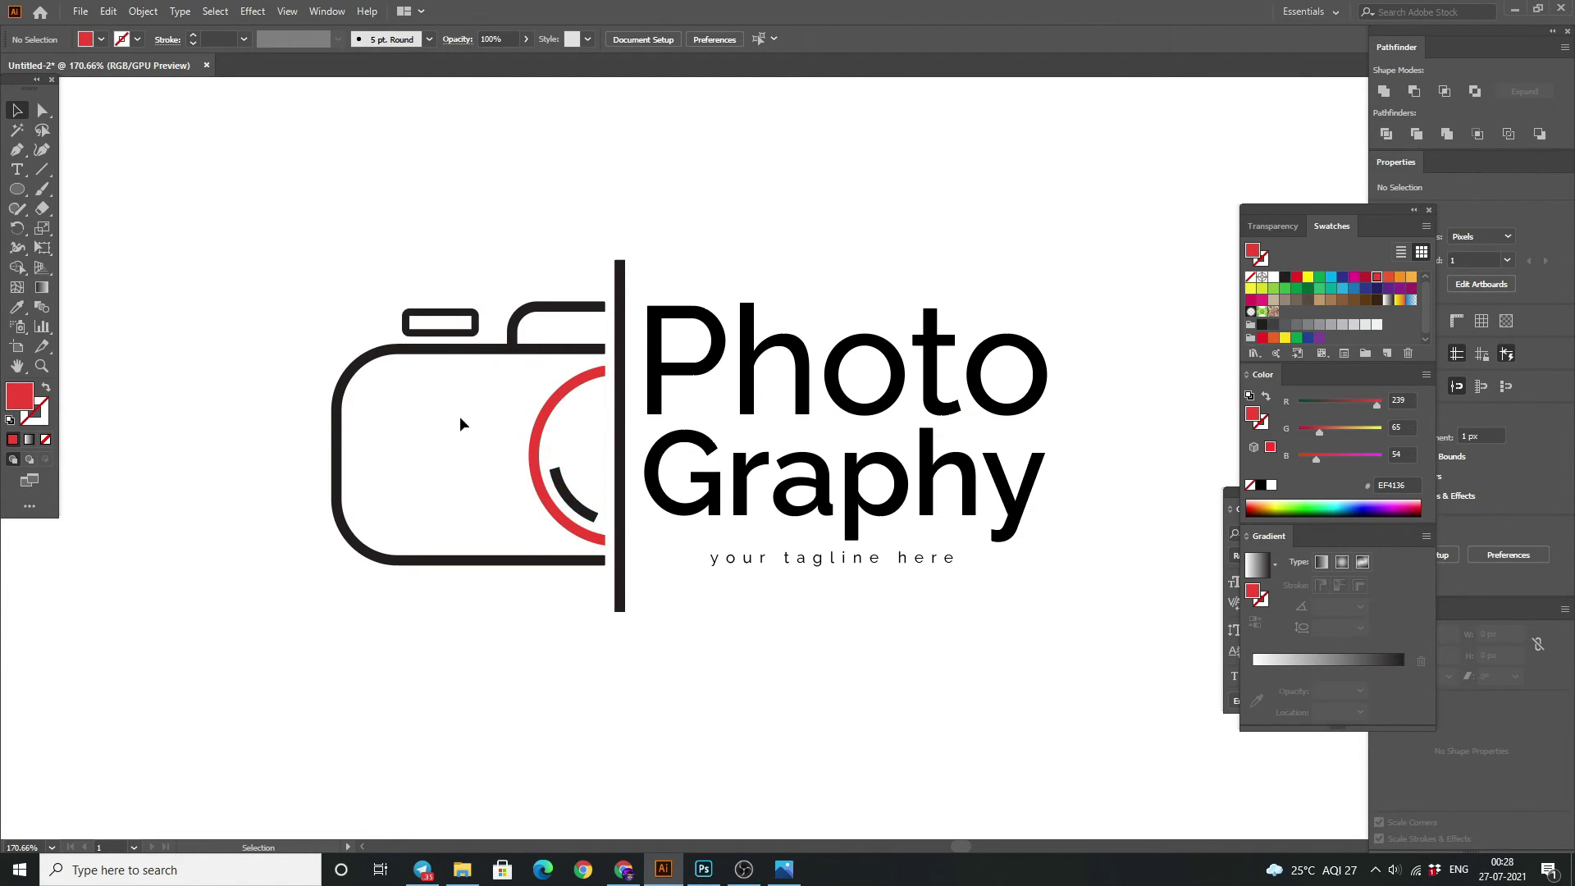
# Fill the small viewfinder rectangle on the camera top red as well.
pyautogui.click(443, 312)
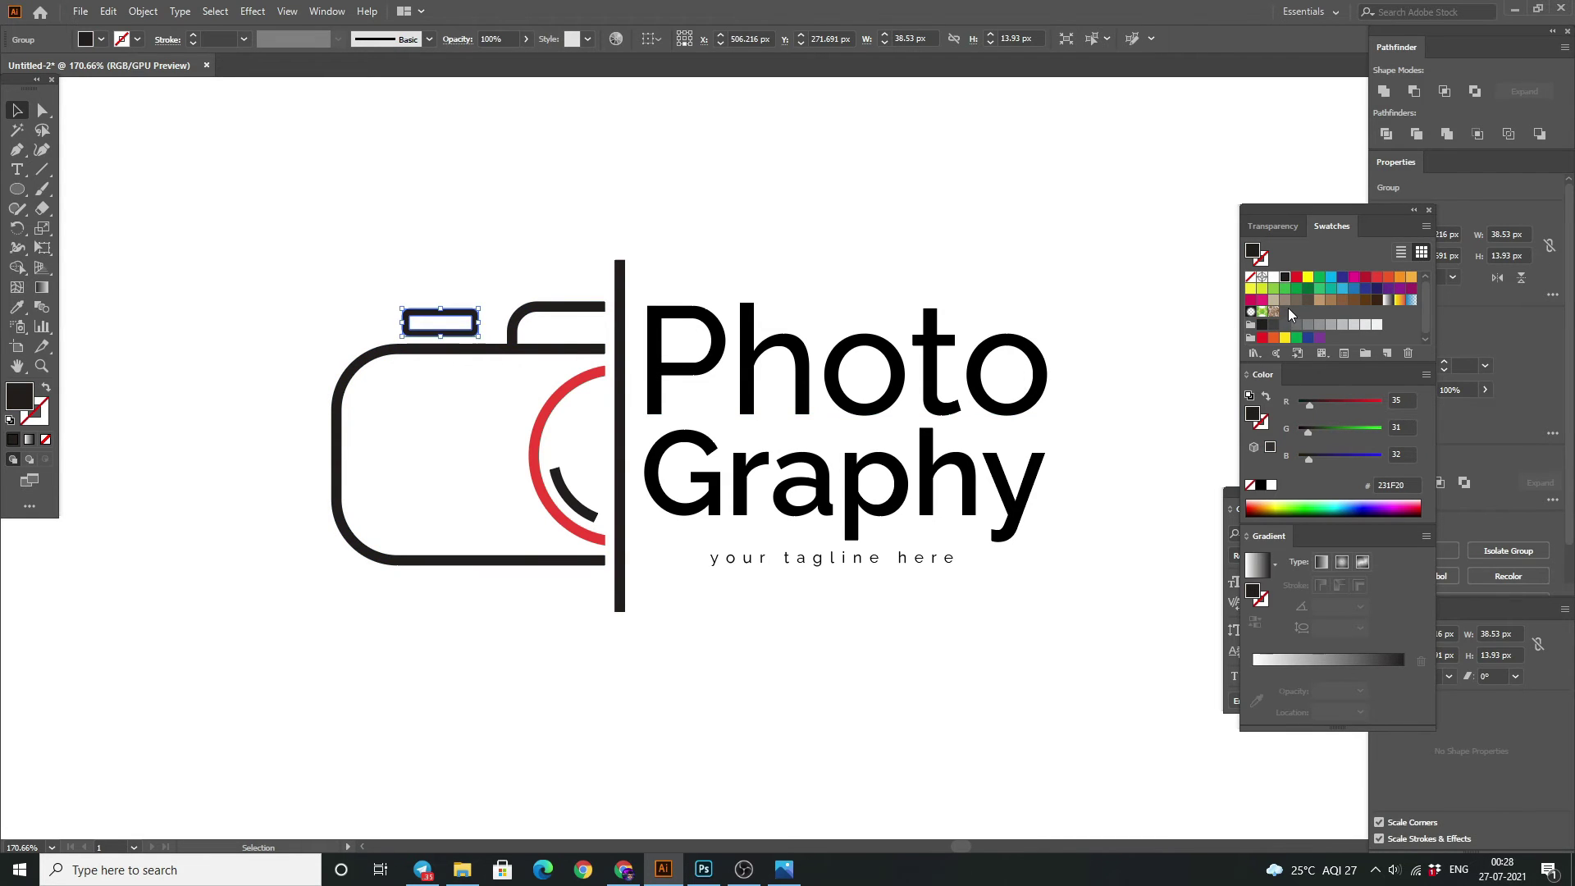
pyautogui.click(1381, 281)
pyautogui.click(845, 188)
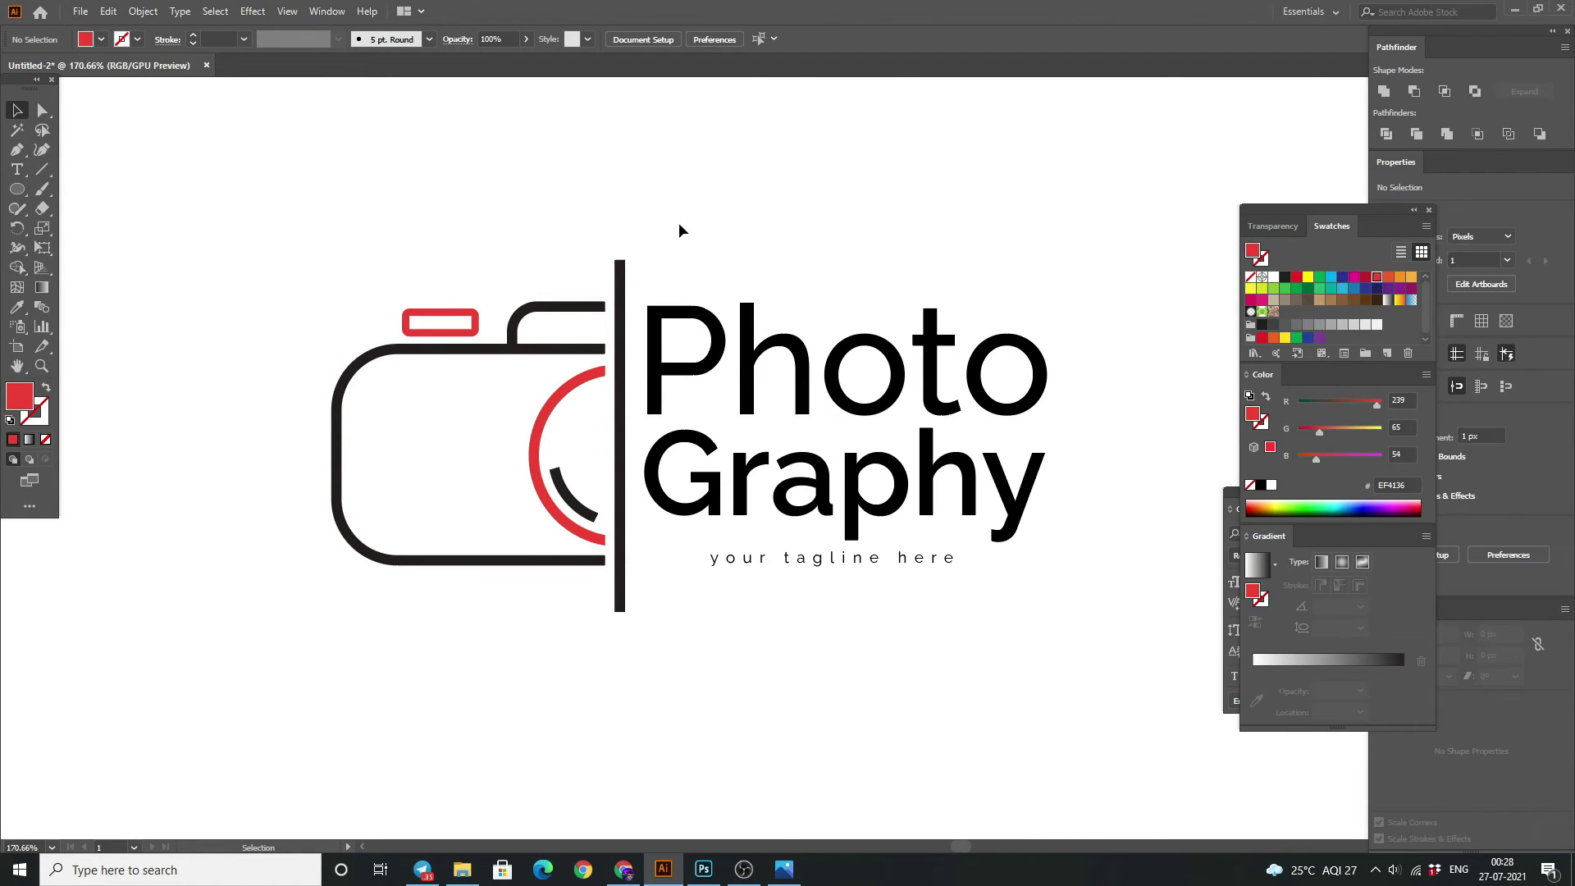
pyautogui.moveTo(735, 172); pyautogui.dragTo(606, 178)
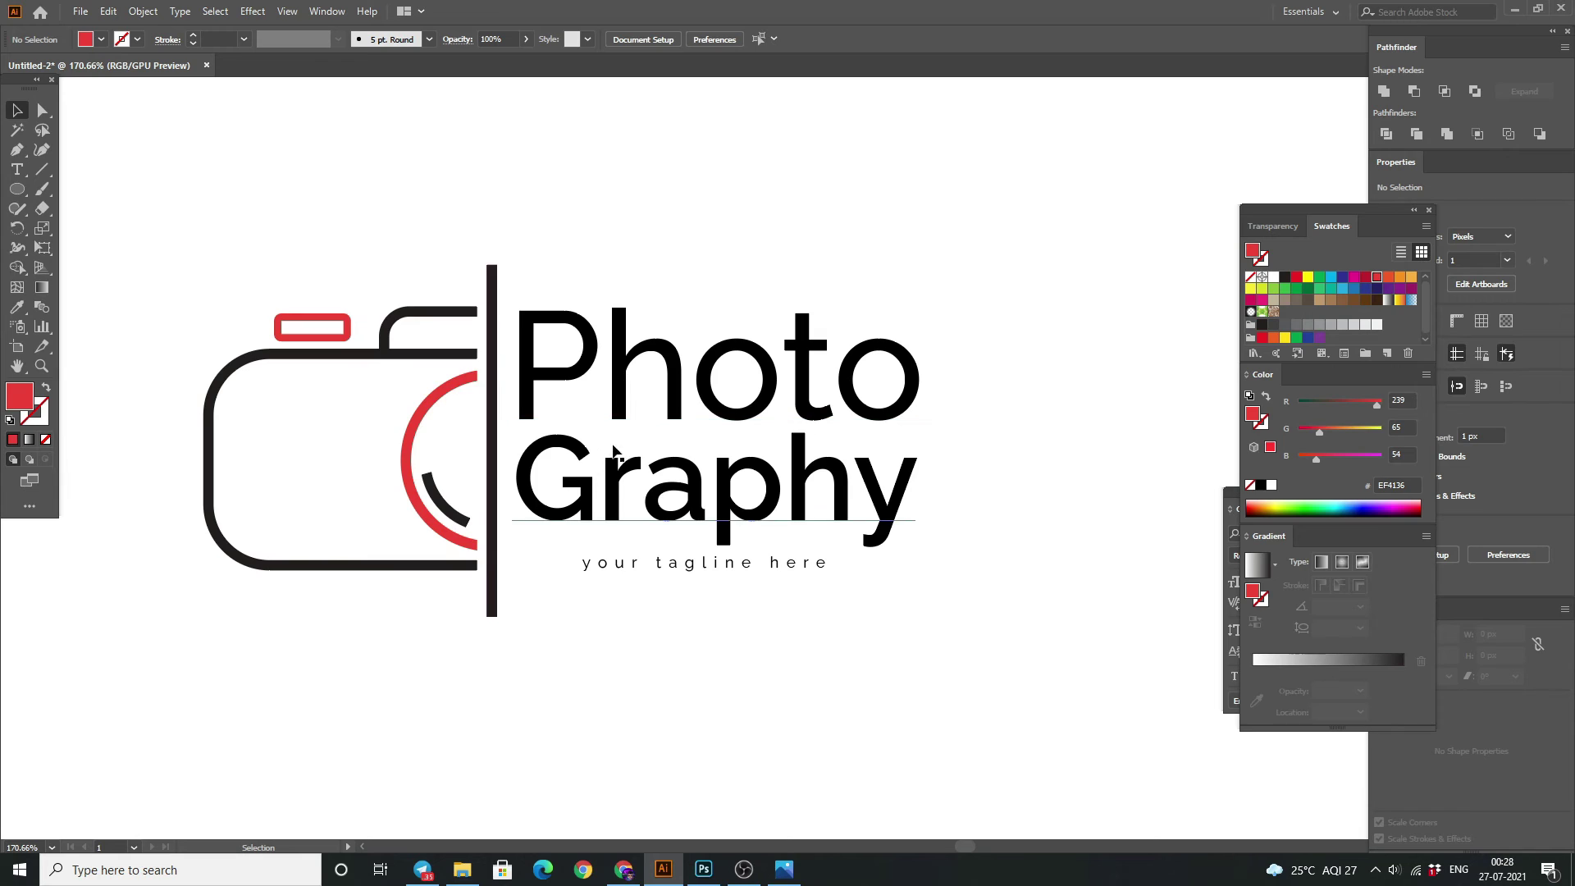
# Convert the Photo, Graphy and tagline text to outlines with Object > Expand.
pyautogui.moveTo(652, 231); pyautogui.dragTo(751, 620)
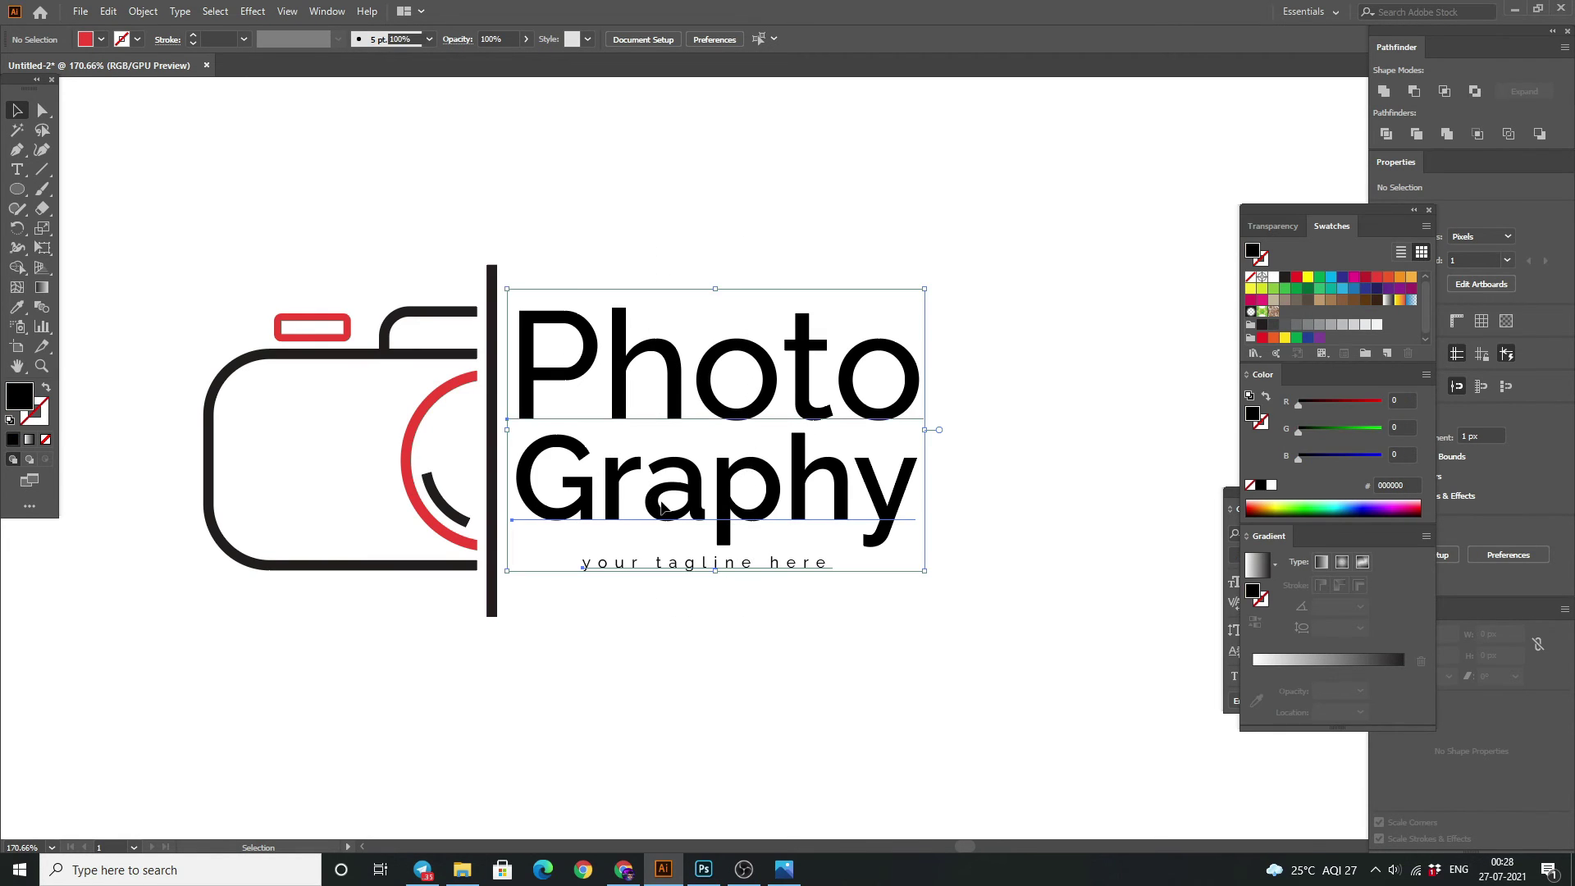
pyautogui.click(143, 11)
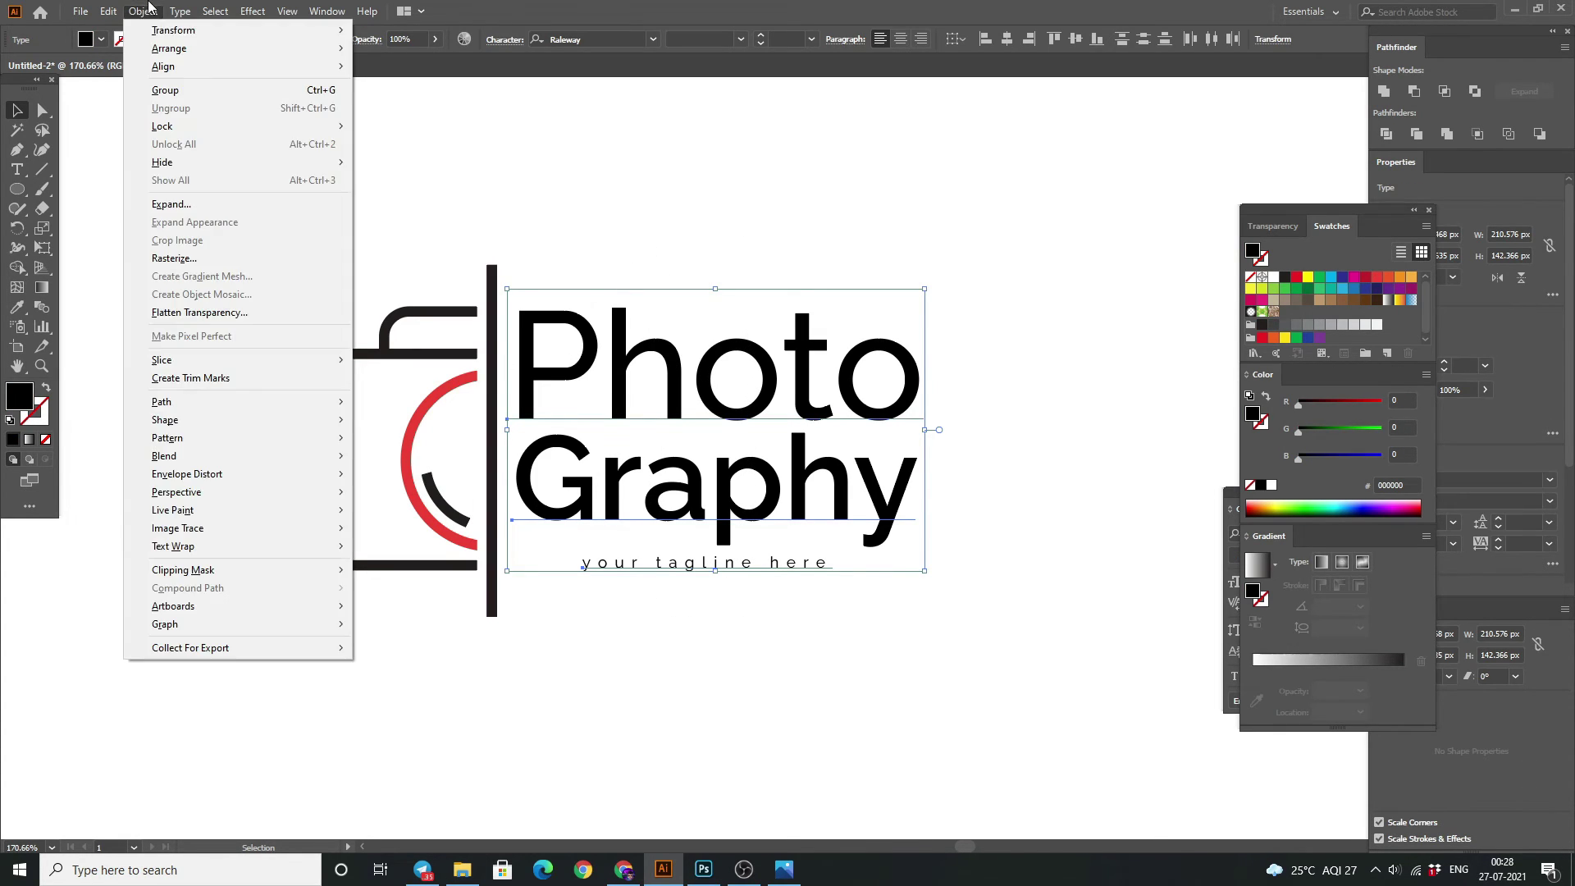
pyautogui.click(173, 204)
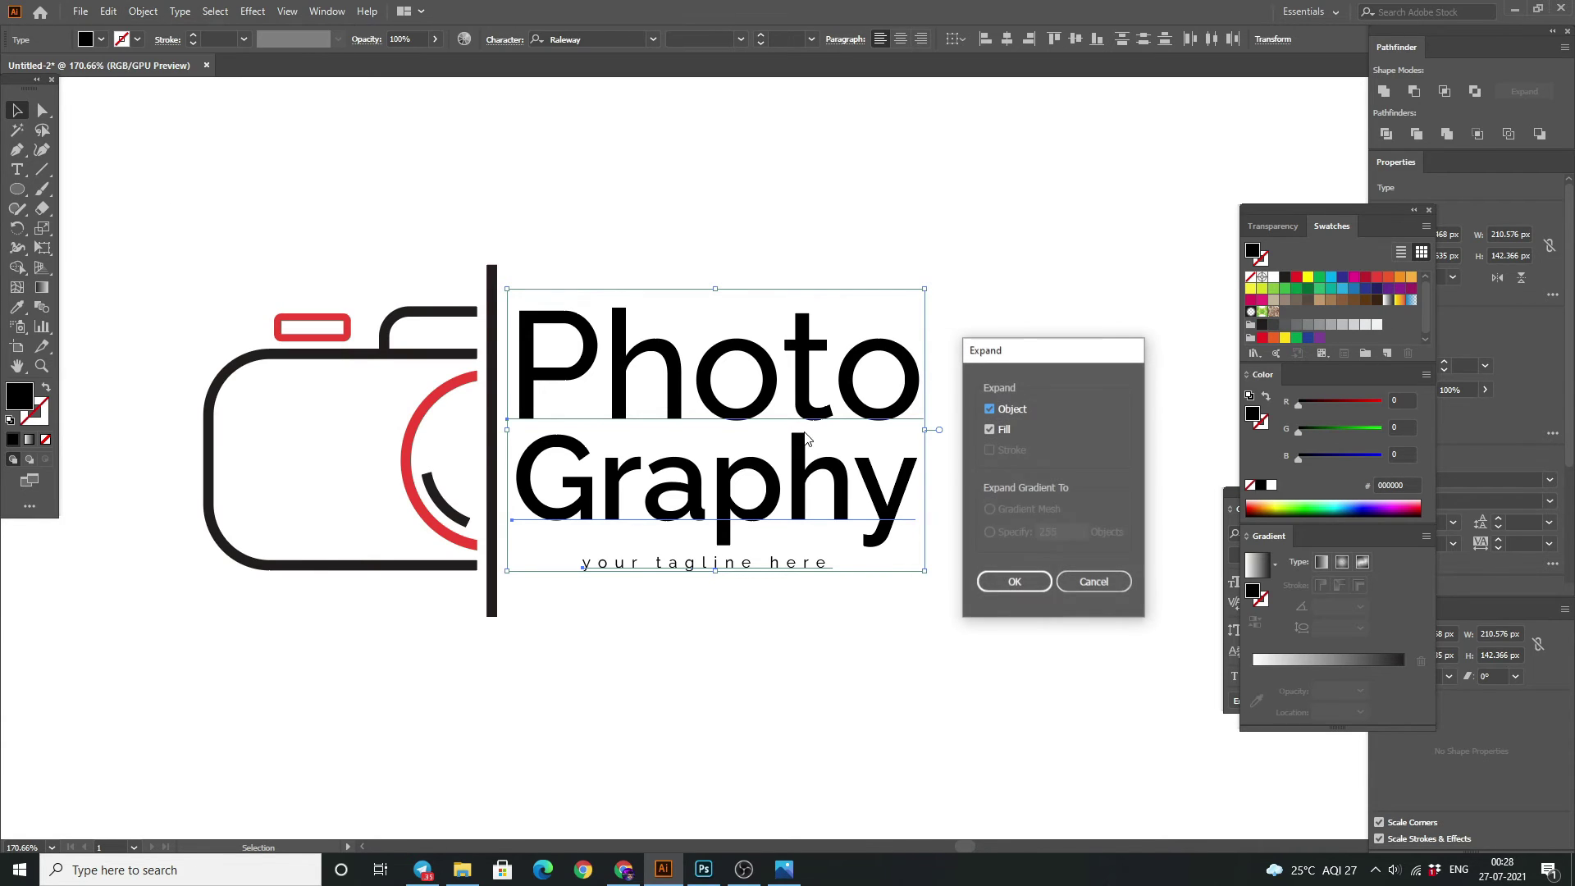
pyautogui.click(1017, 579)
pyautogui.click(589, 220)
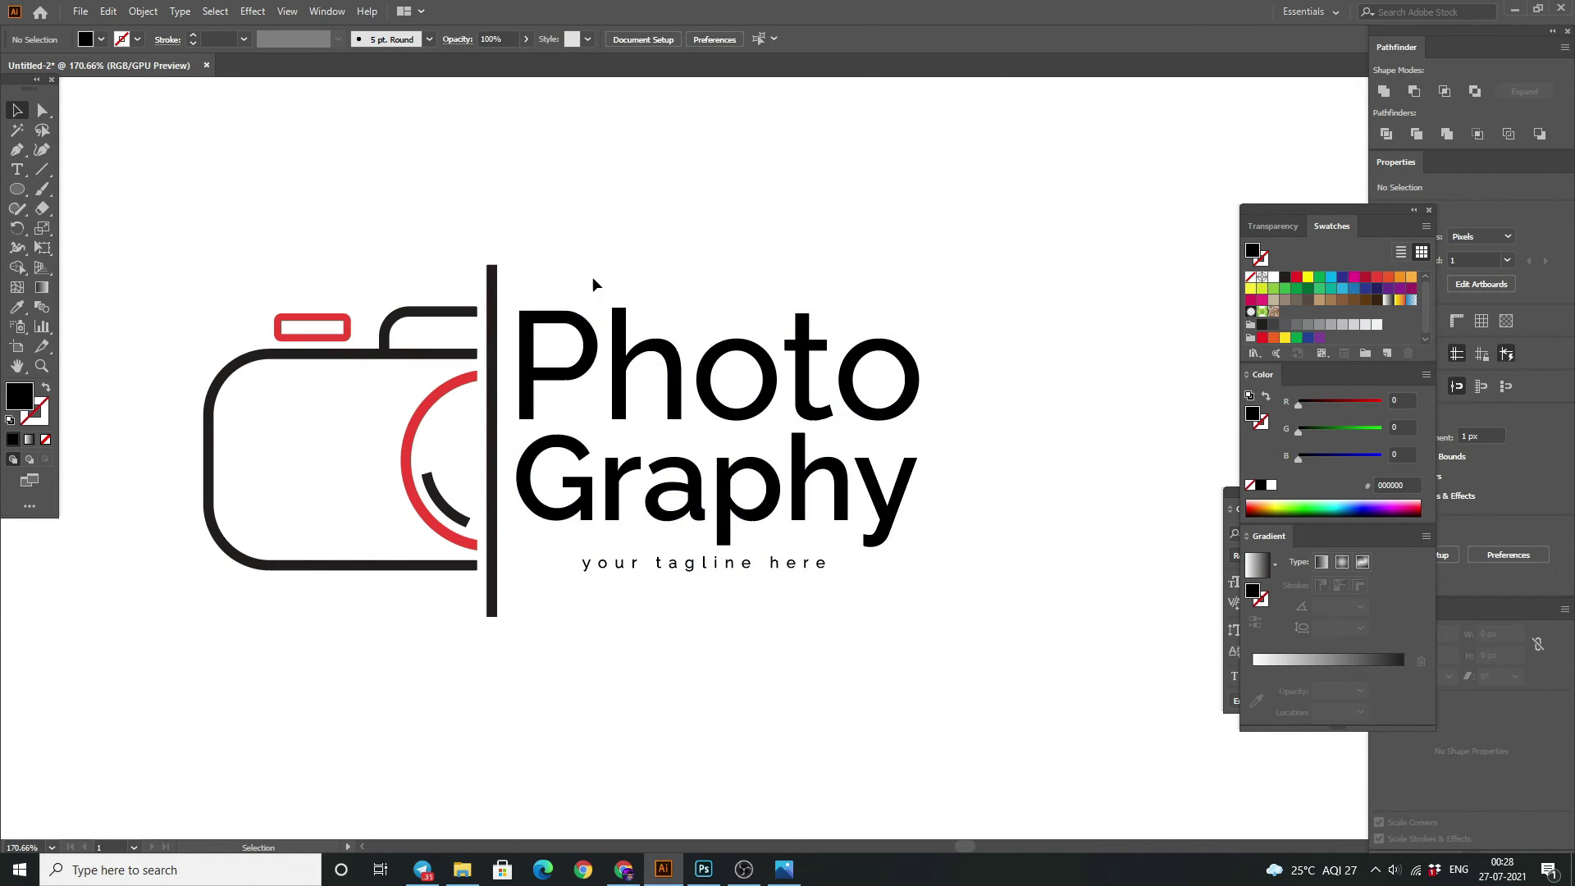
# Fill the Photo letters red and the Graphy letters dark grey (414042).
pyautogui.click(630, 370)
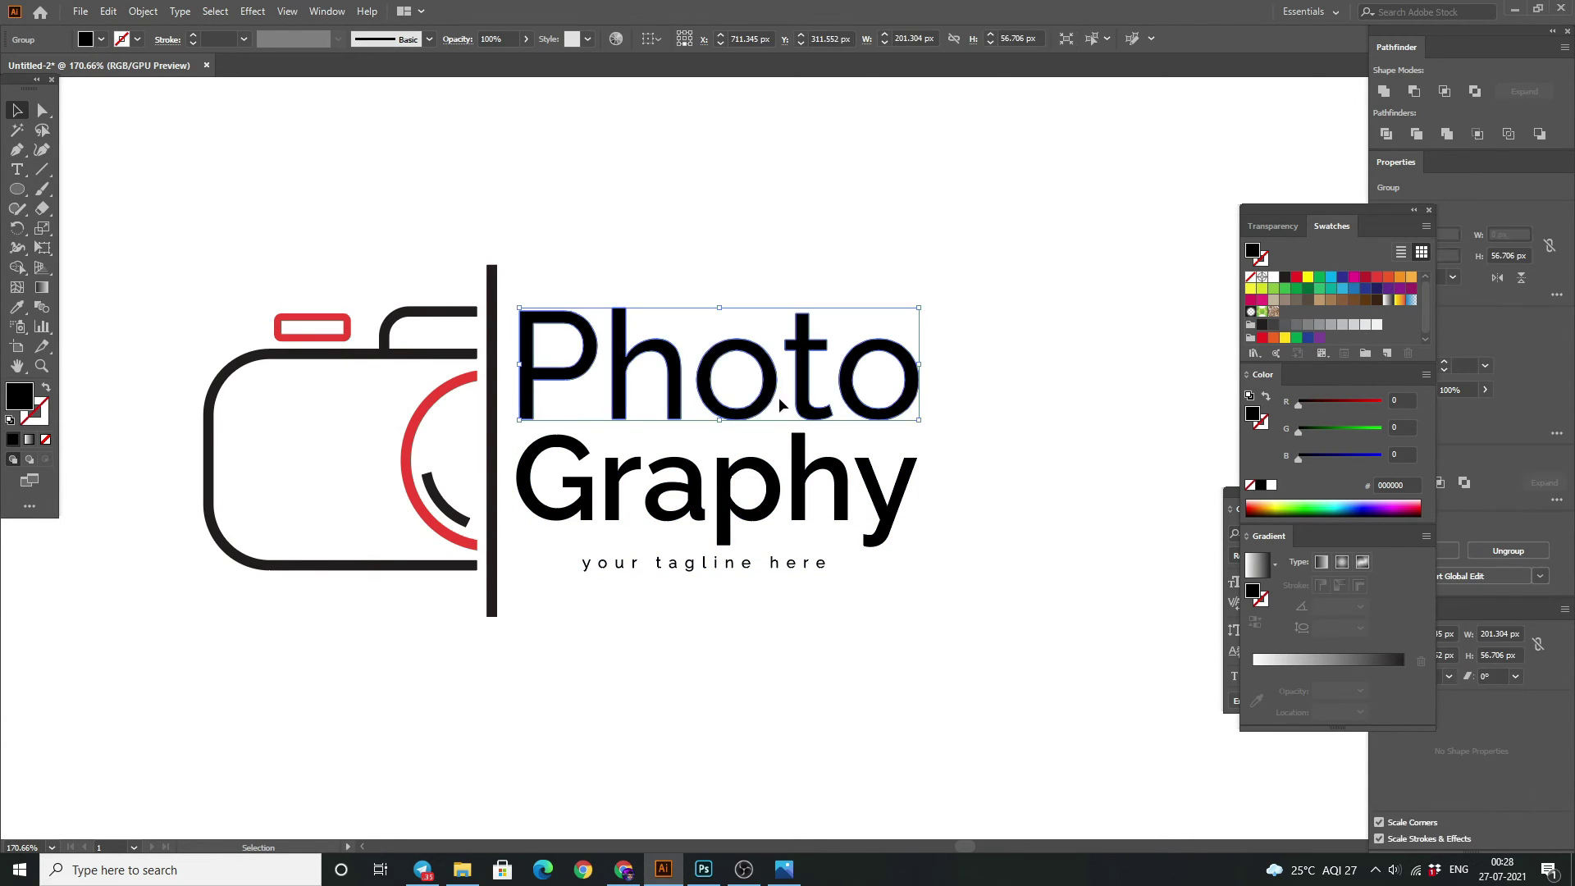
pyautogui.click(1377, 277)
pyautogui.click(918, 159)
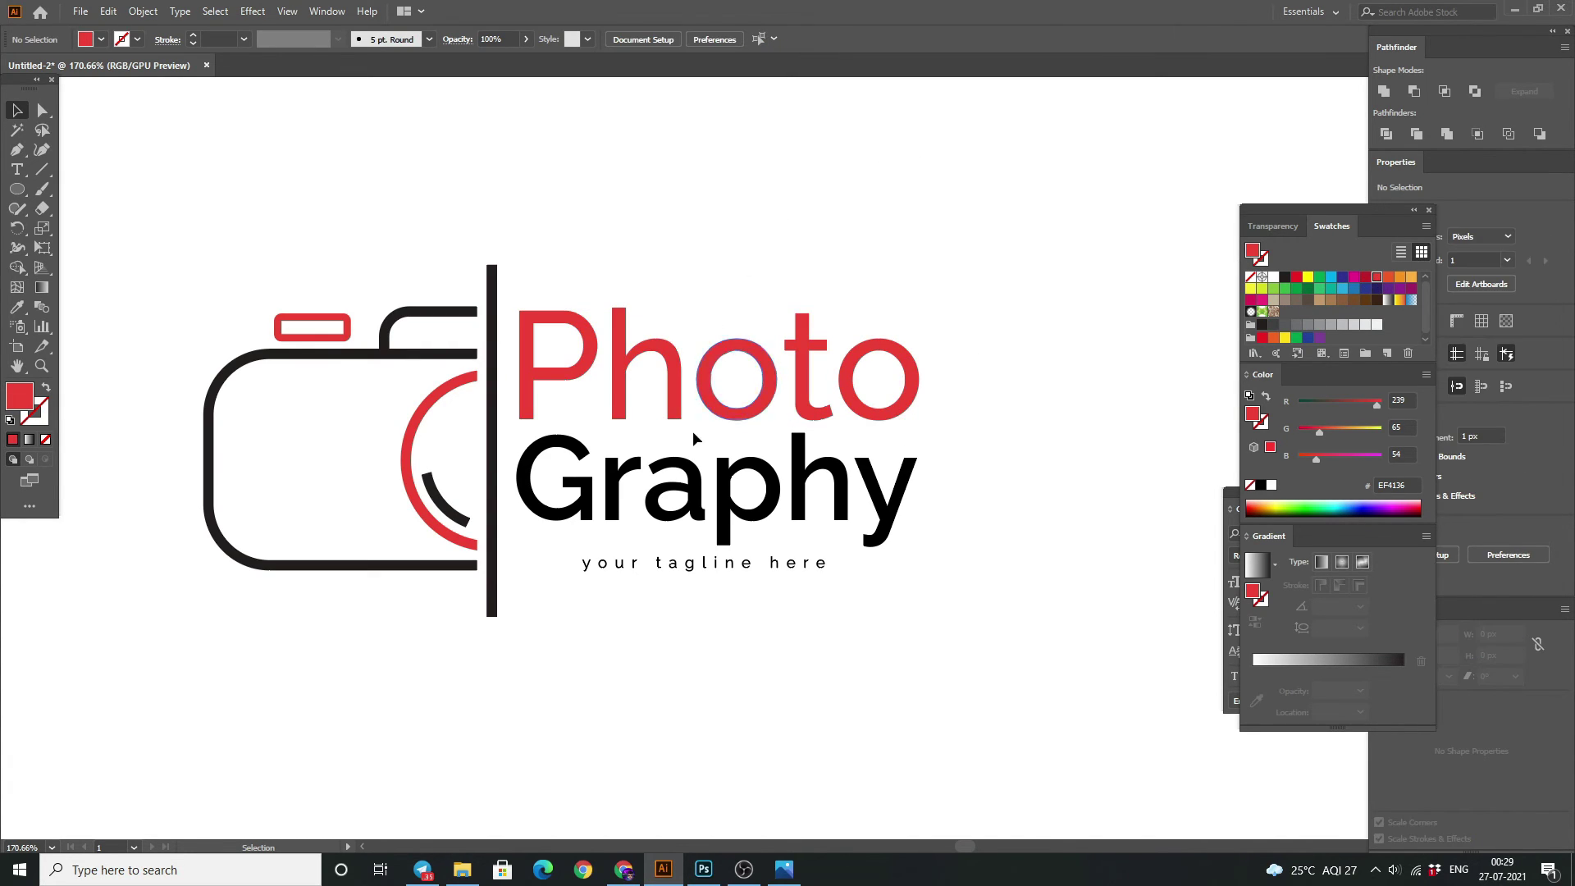
pyautogui.click(641, 513)
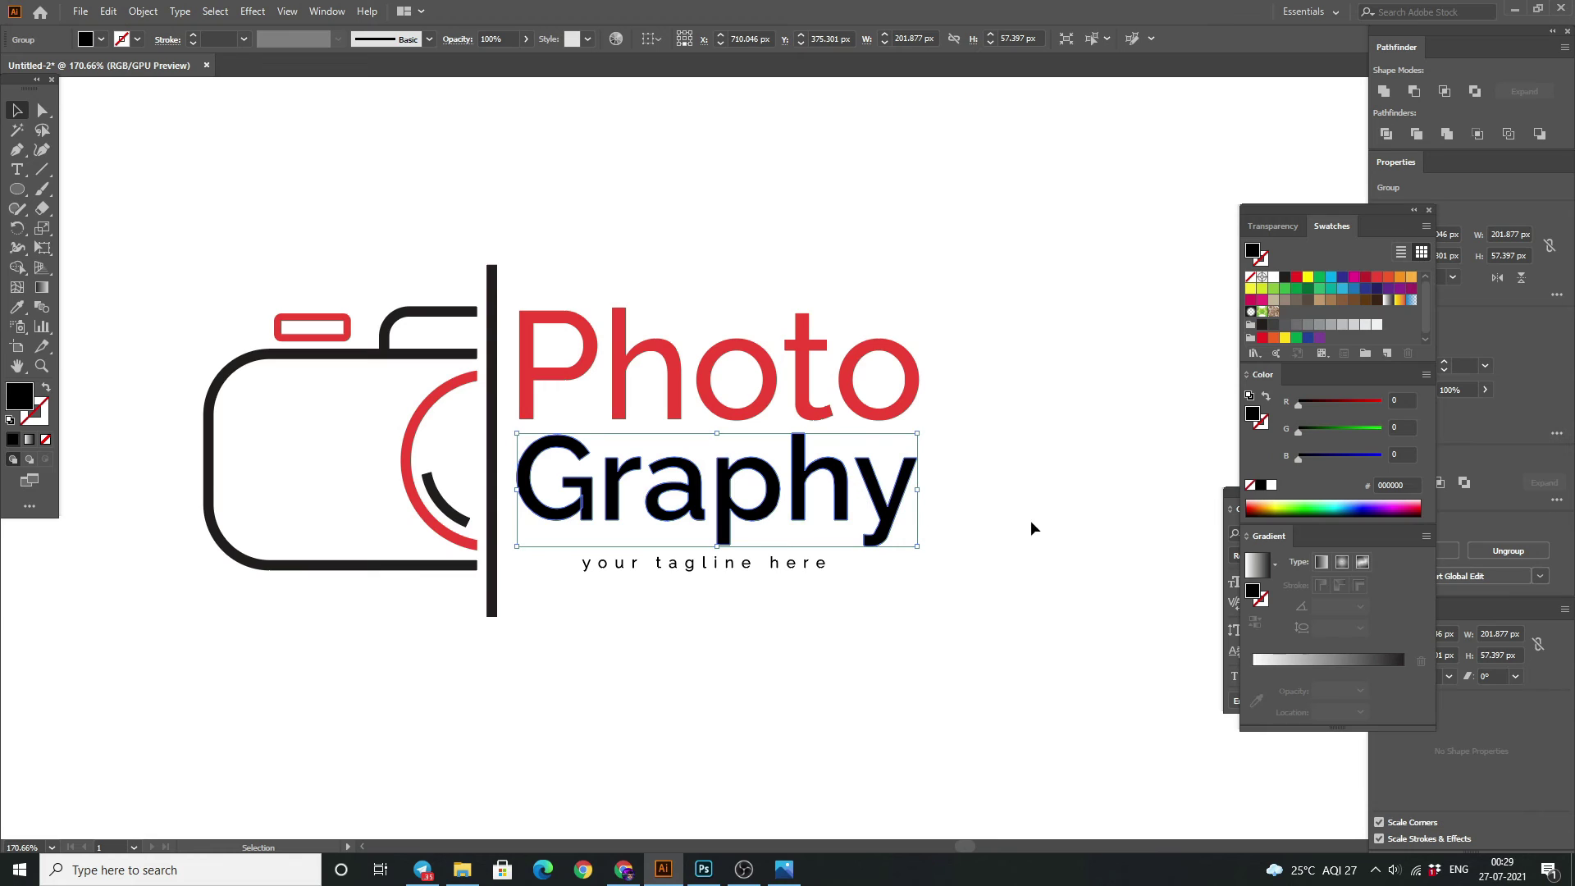
pyautogui.click(1269, 327)
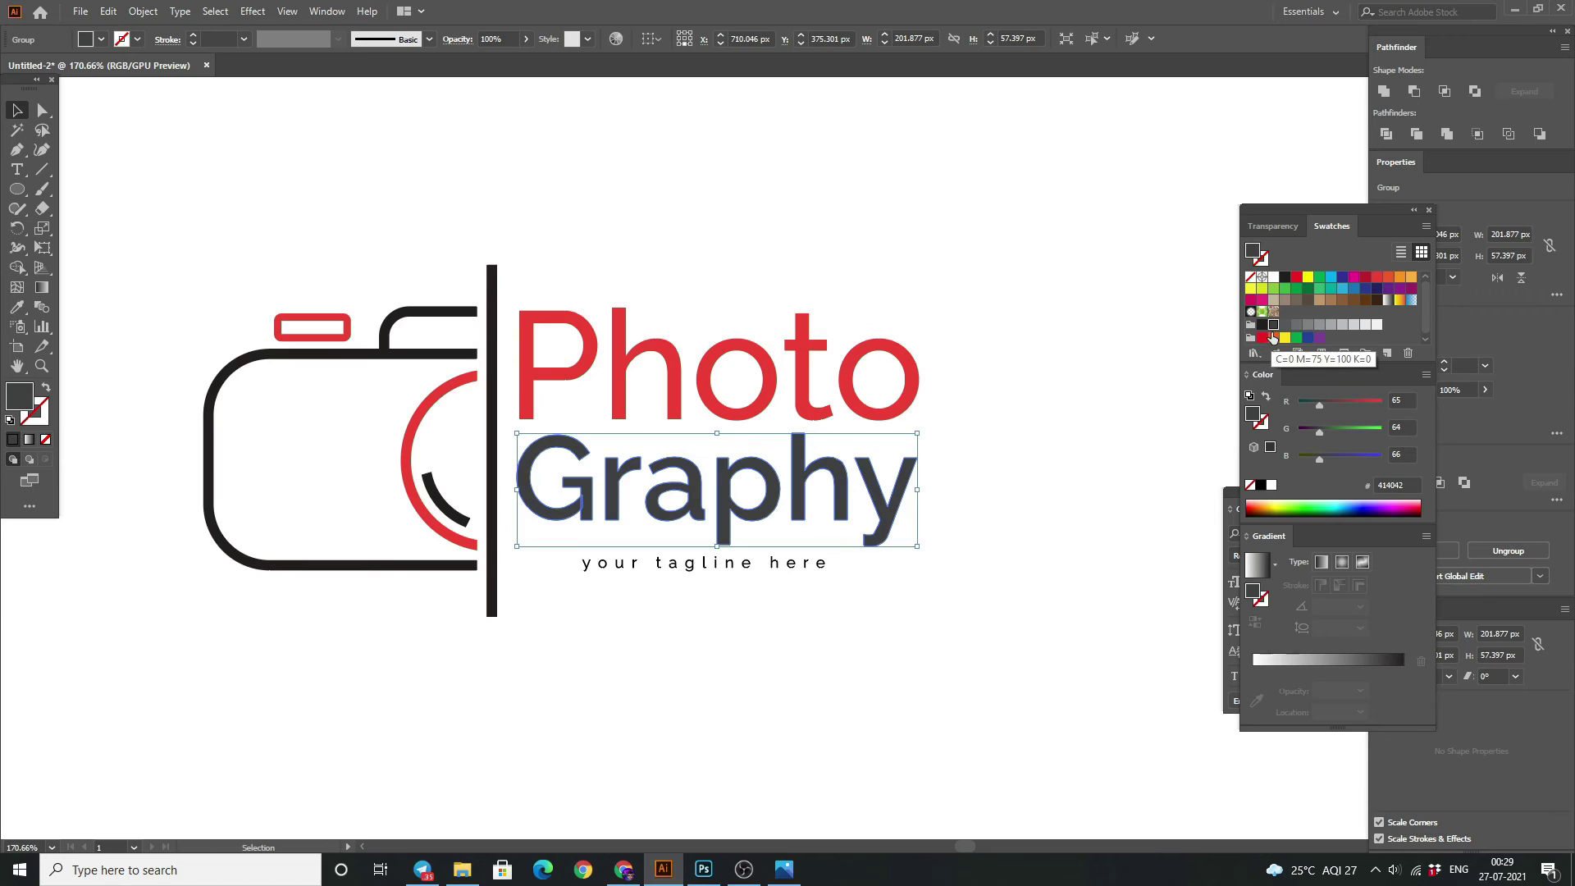
pyautogui.click(922, 224)
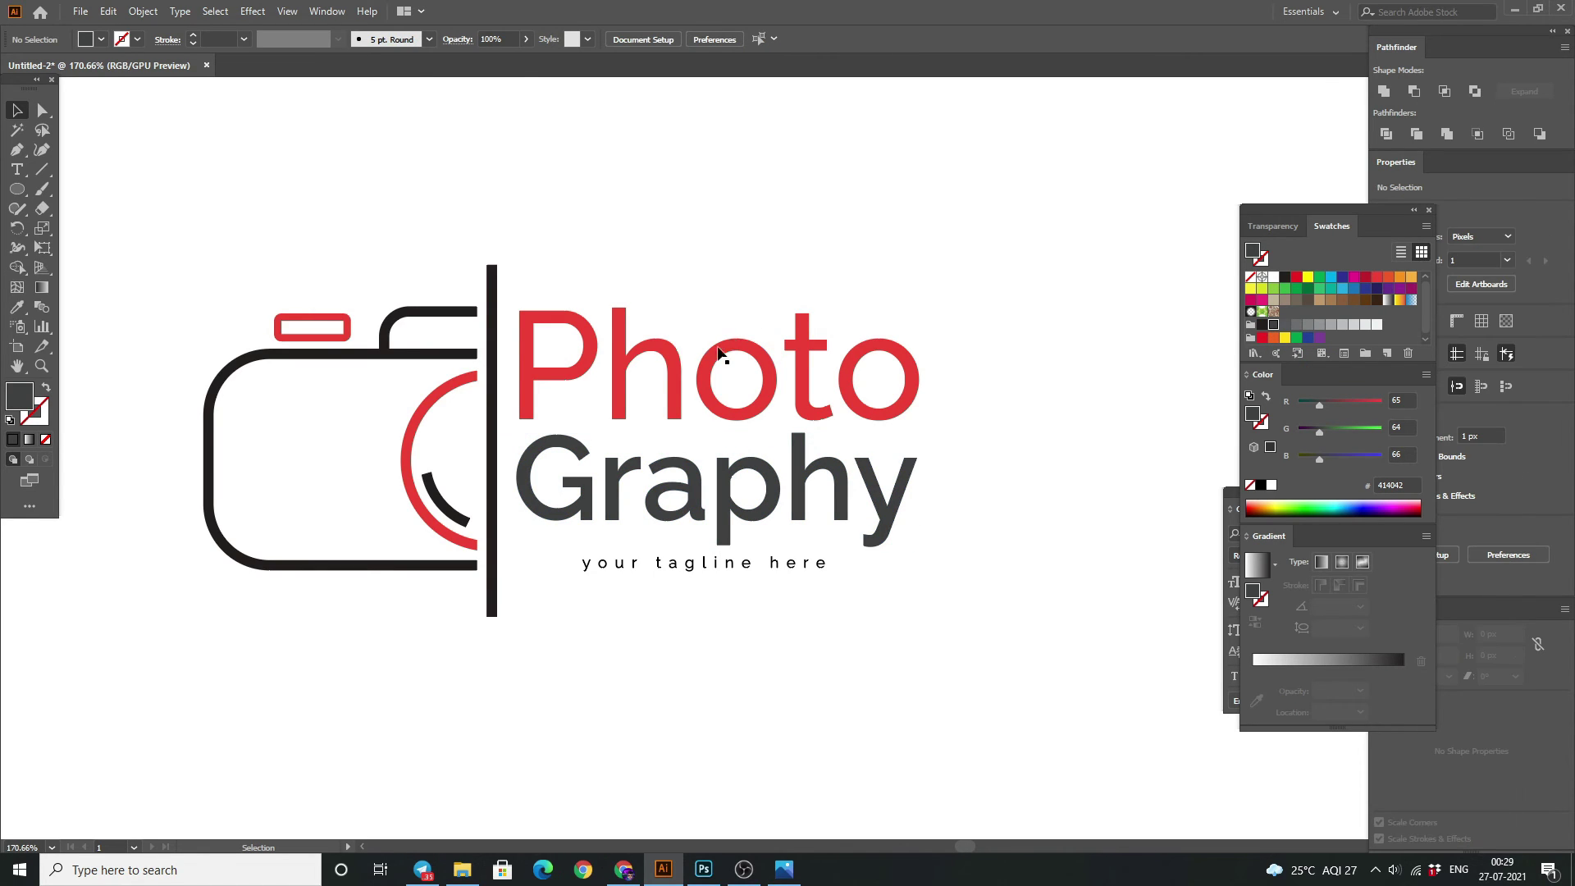
pyautogui.click(629, 569)
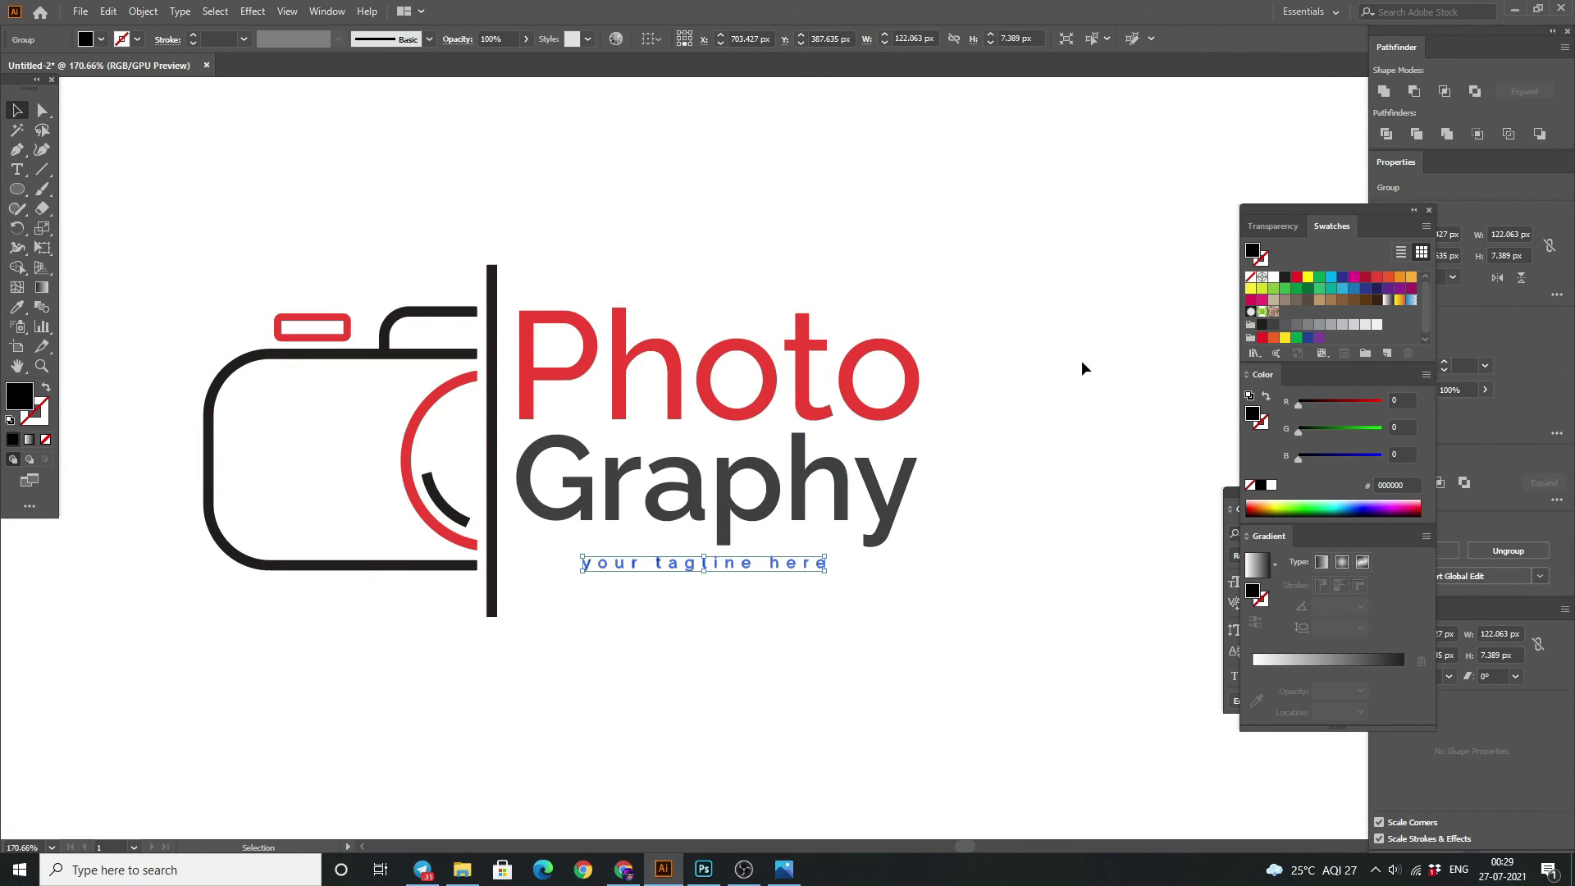
# Colour the tagline red and eyedrop Graphy's dark grey onto the camera outline group.
pyautogui.click(1373, 278)
pyautogui.click(615, 273)
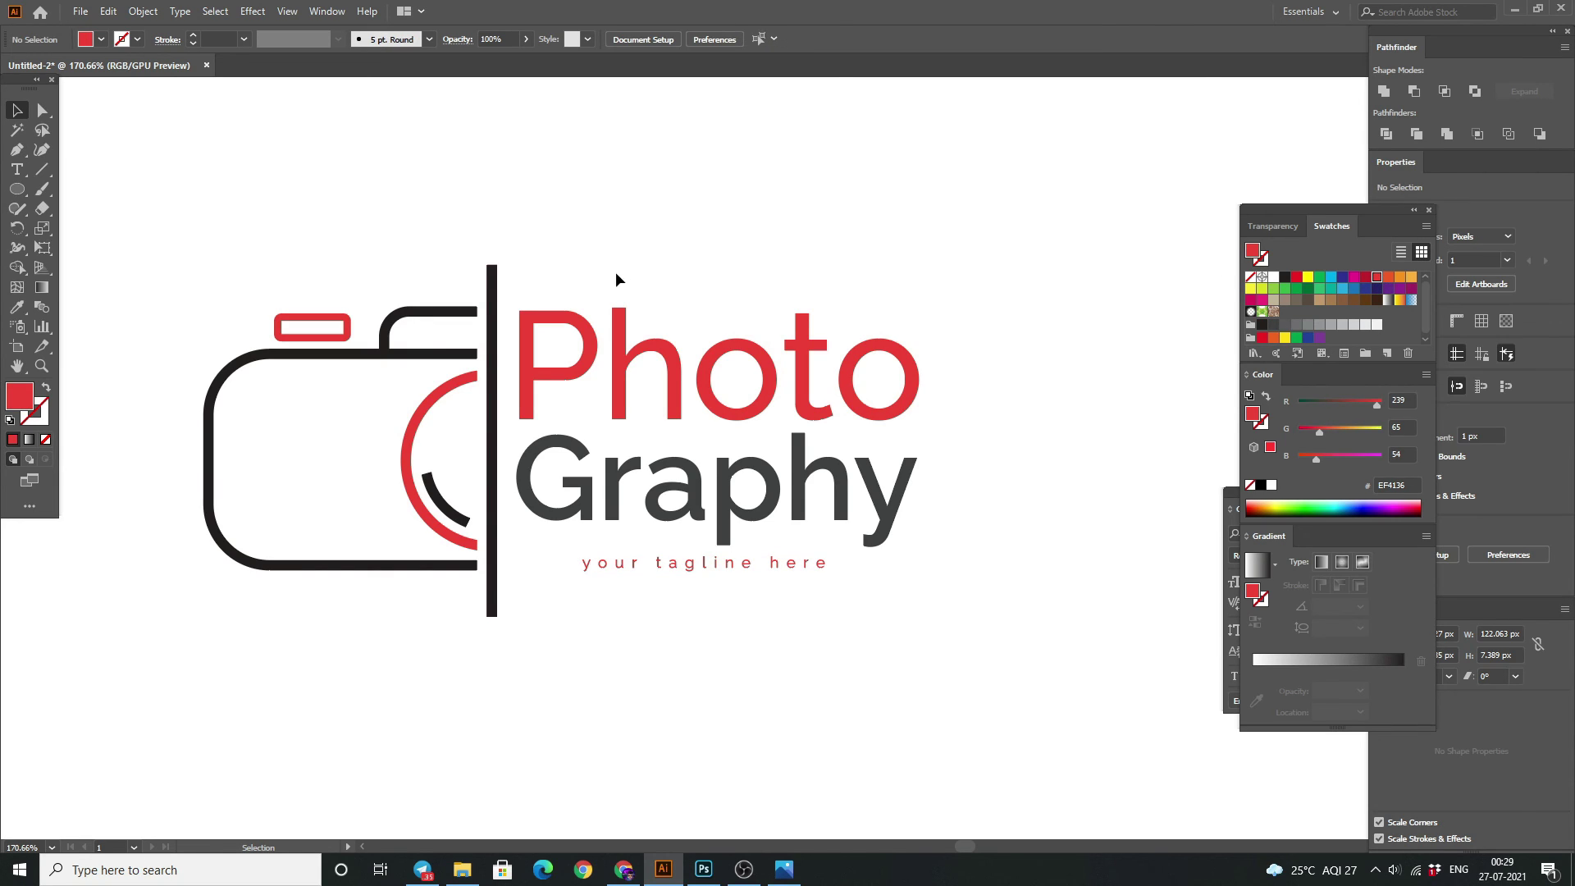
pyautogui.click(244, 364)
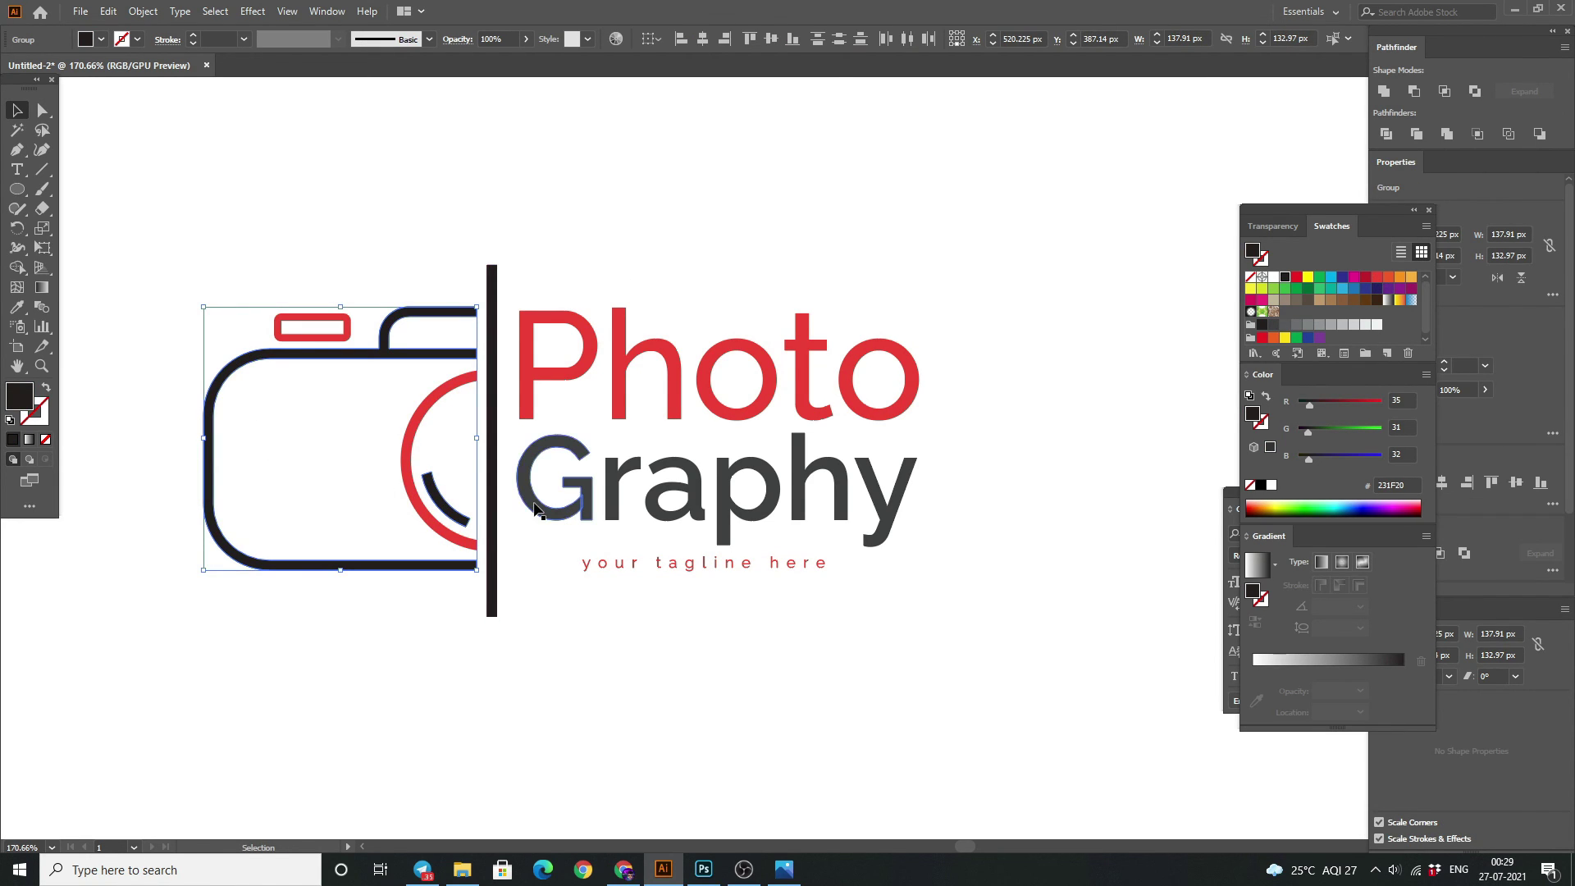
pyautogui.click(17, 306)
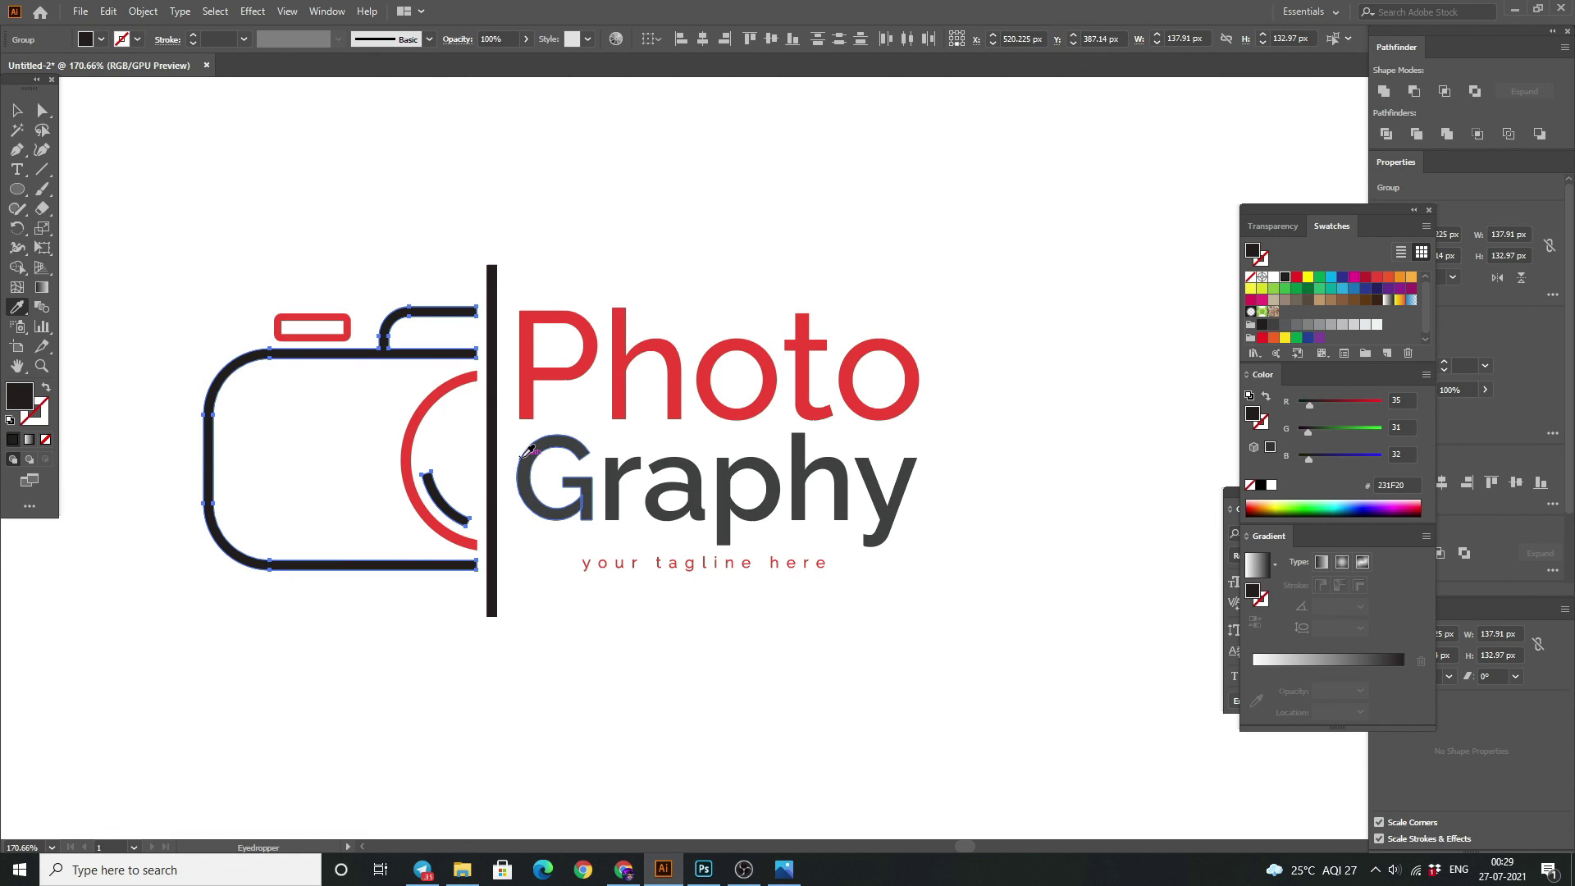
pyautogui.click(529, 452)
pyautogui.click(17, 110)
pyautogui.click(284, 207)
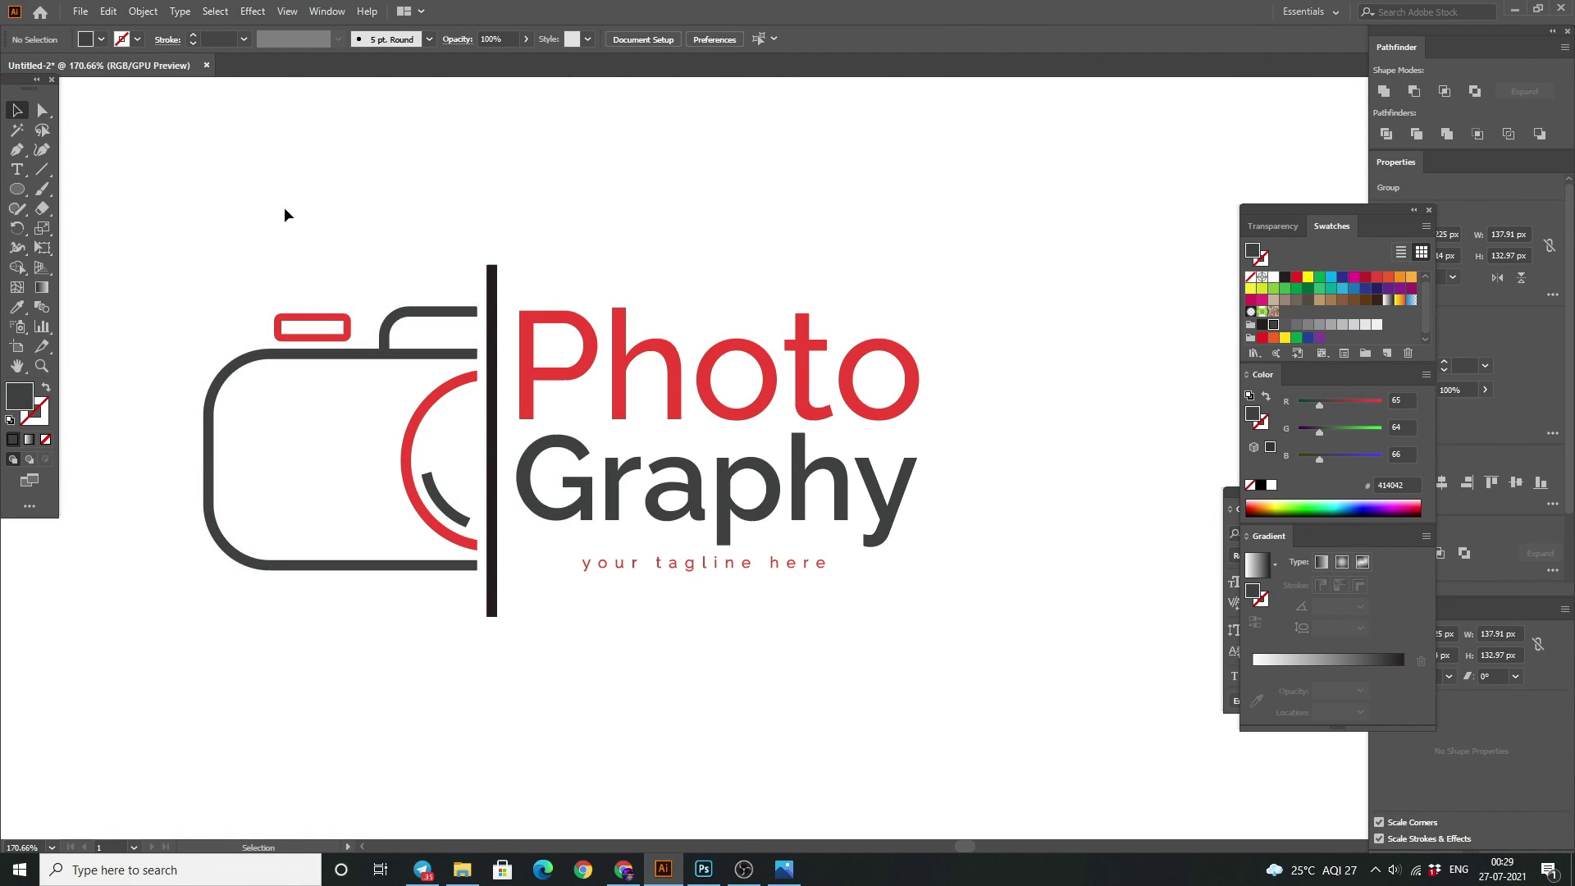
# Move the colour panels off the artwork and zoom in on the finished logo.
pyautogui.moveTo(253, 203); pyautogui.dragTo(376, 206)
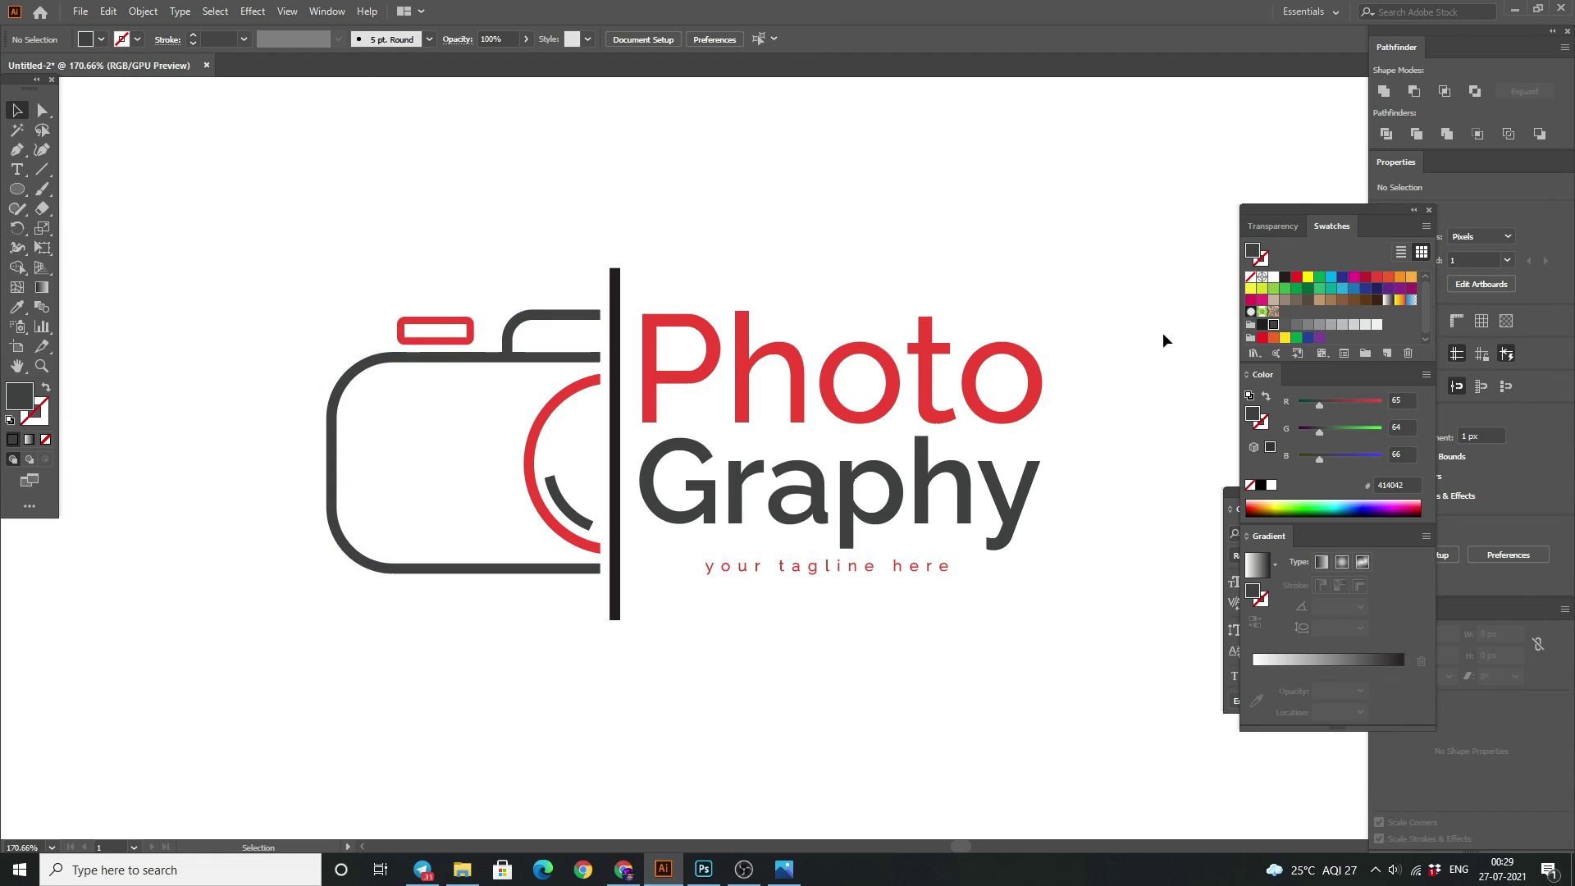
pyautogui.moveTo(1331, 211); pyautogui.dragTo(1427, 159)
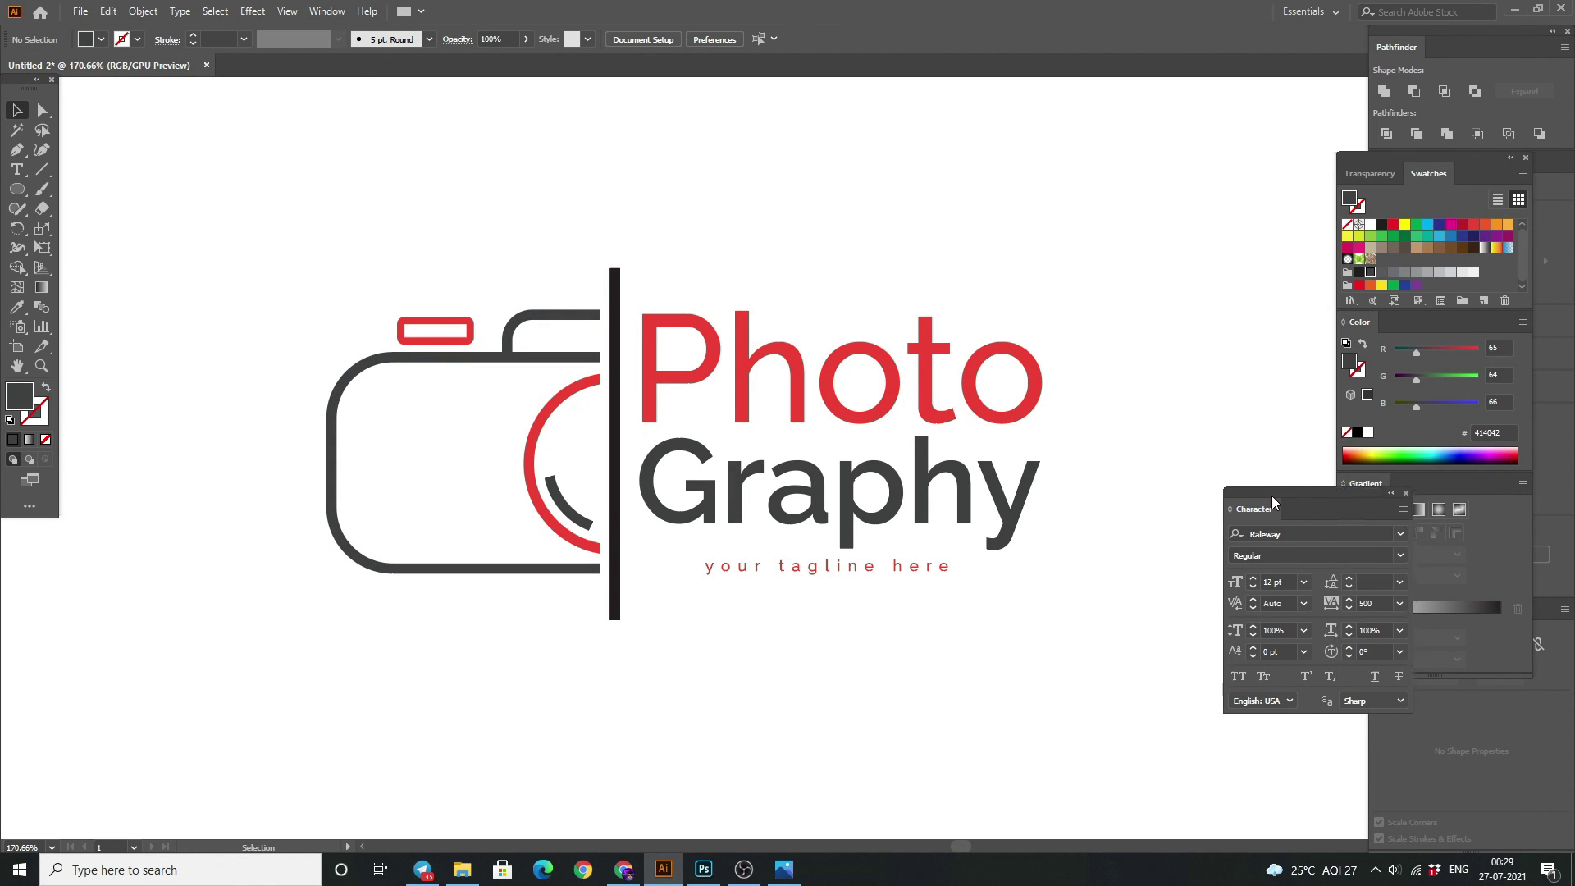
pyautogui.moveTo(1268, 491); pyautogui.dragTo(1381, 548)
pyautogui.press('z')
pyautogui.moveTo(615, 433); pyautogui.dragTo(691, 492)
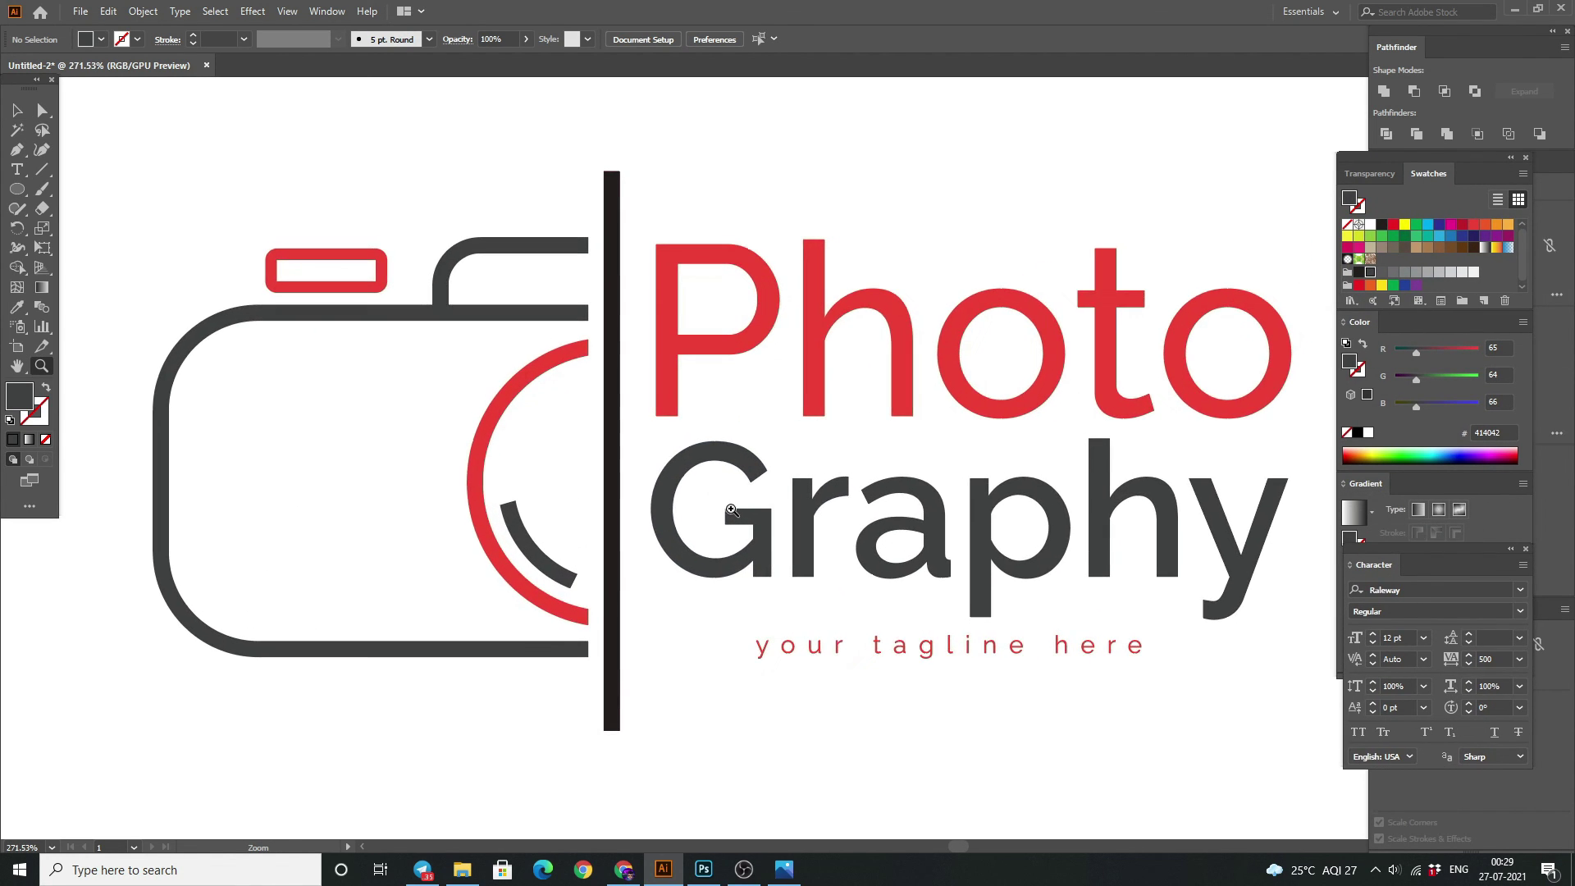
pyautogui.click(16, 109)
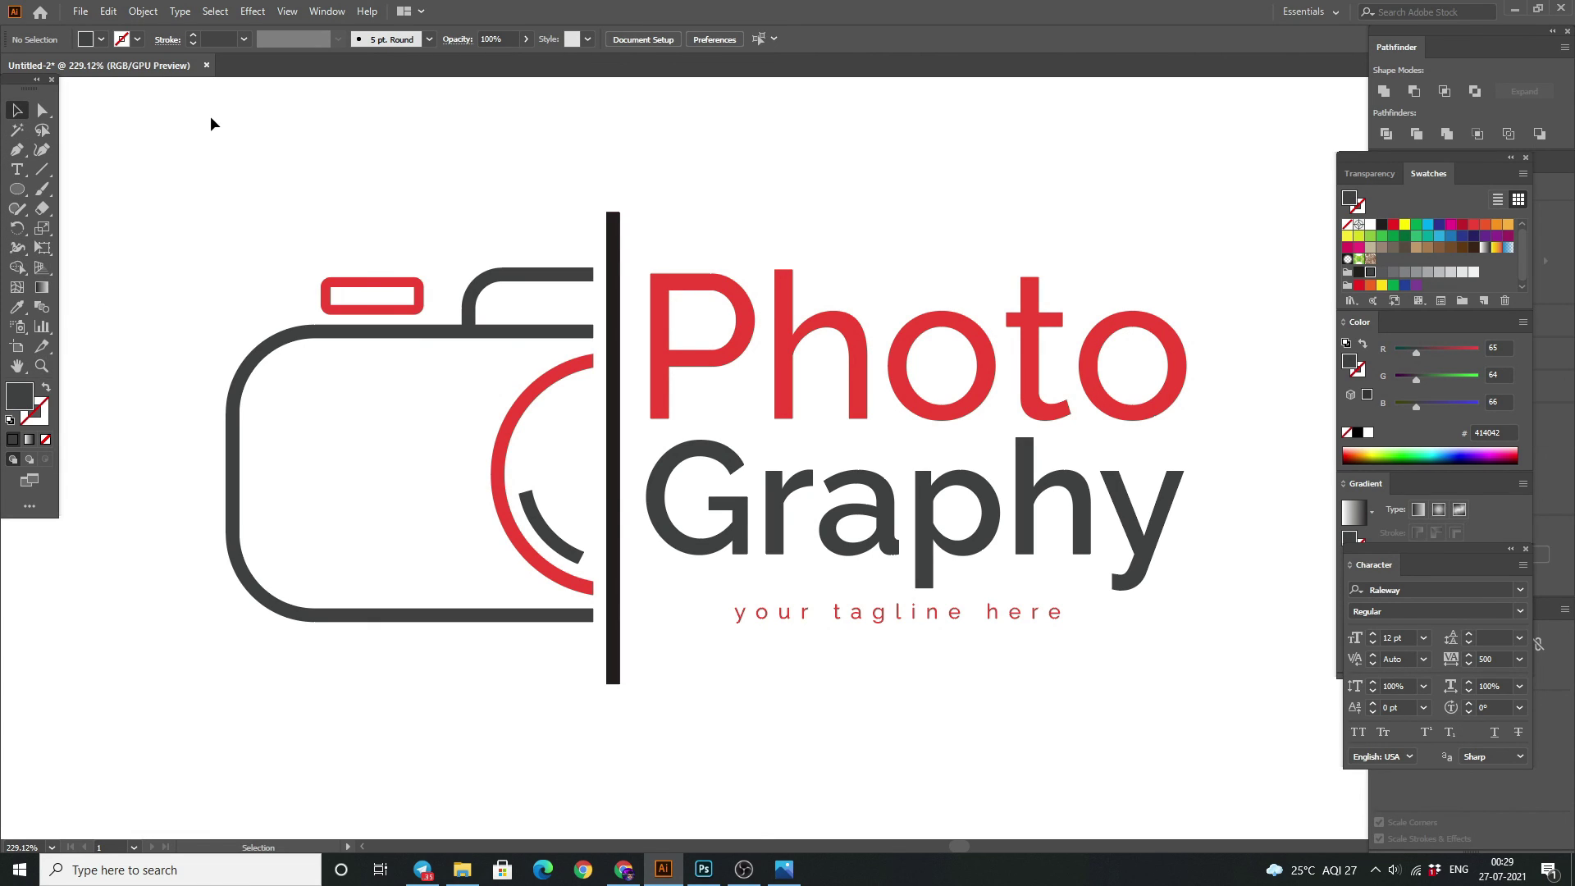